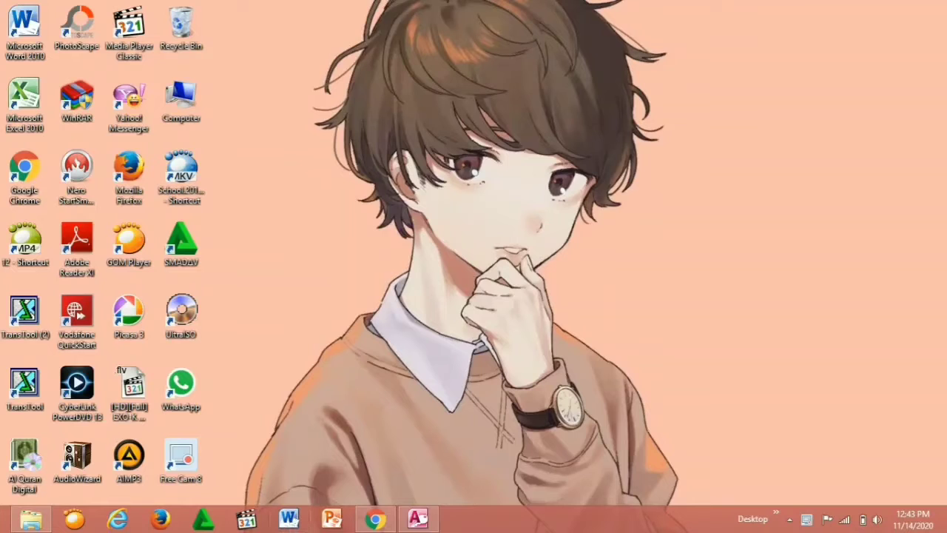
Close the running Microsoft Access window and start Microsoft Access 2010 again
mouse_move(433, 526)
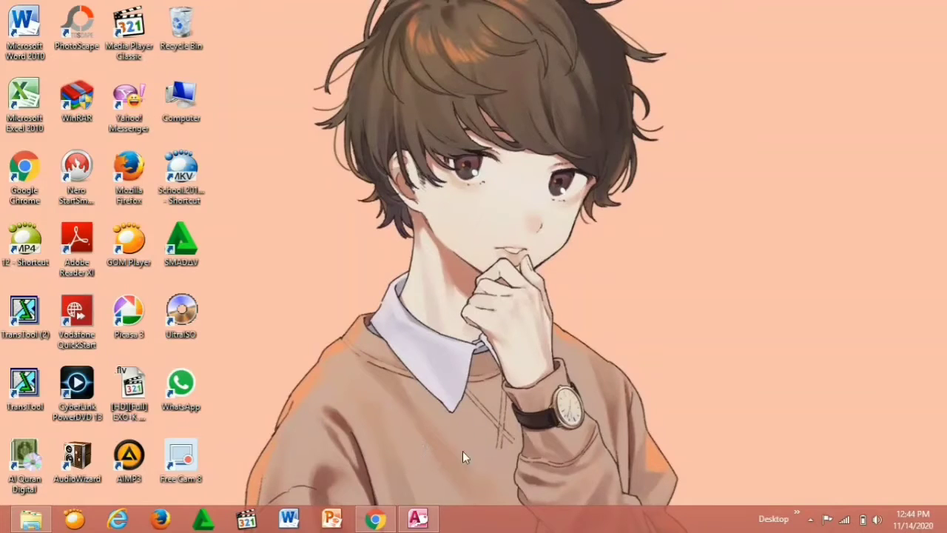
click(431, 521)
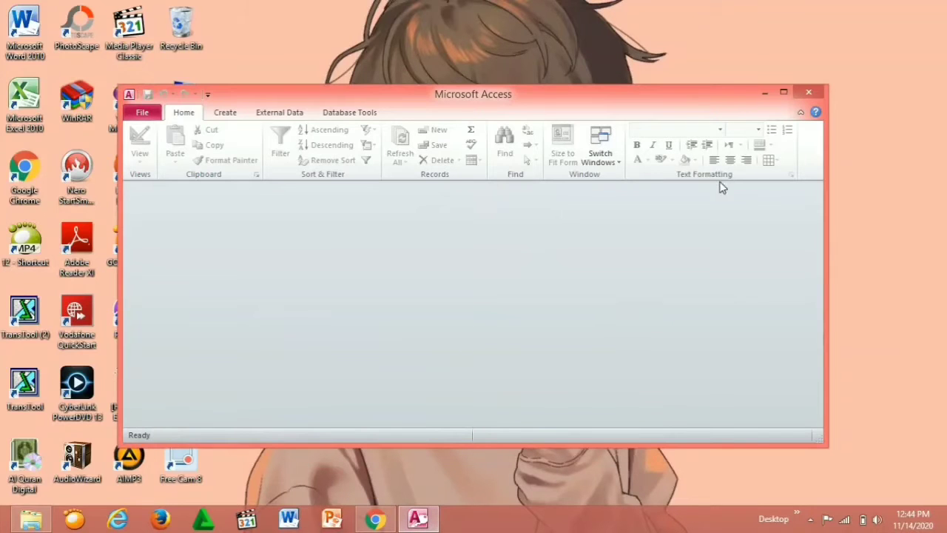
click(806, 93)
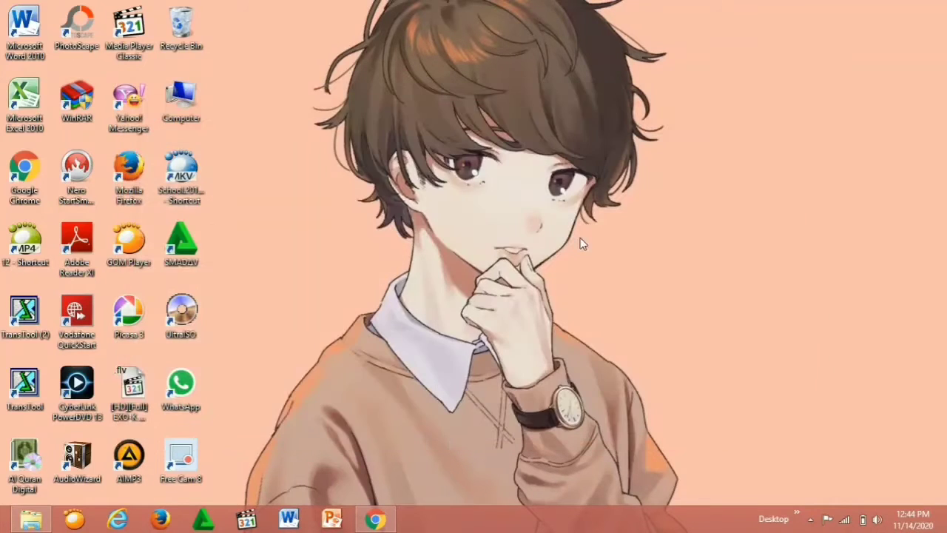
key(super)
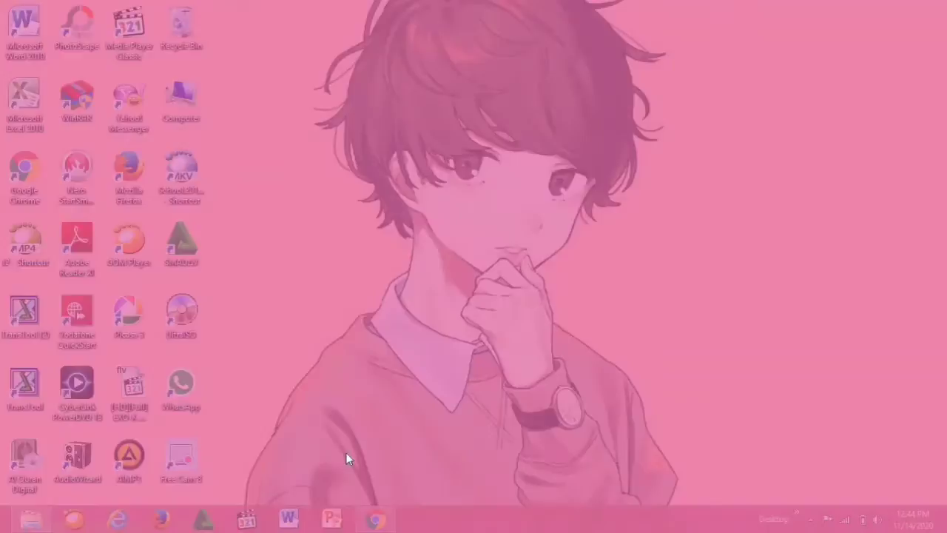
scroll(865, 375, right, 5)
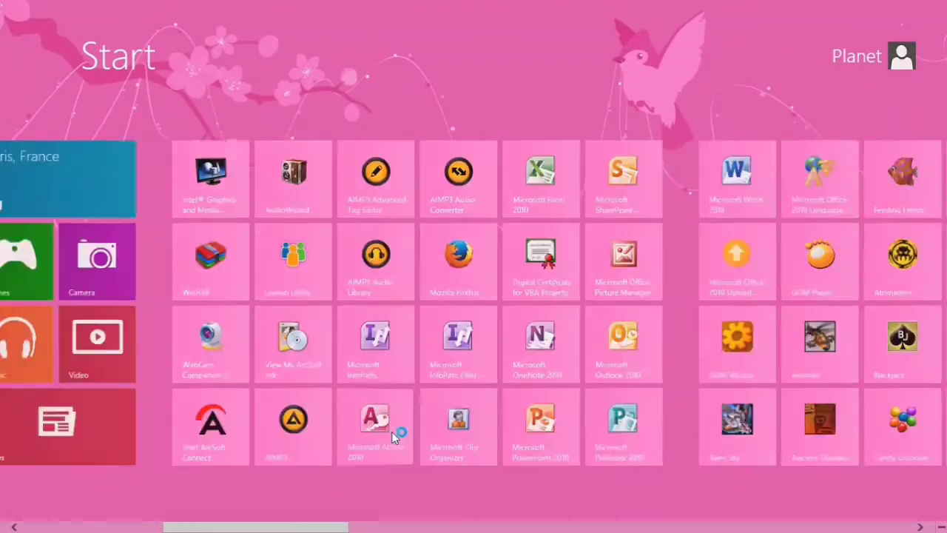
click(391, 431)
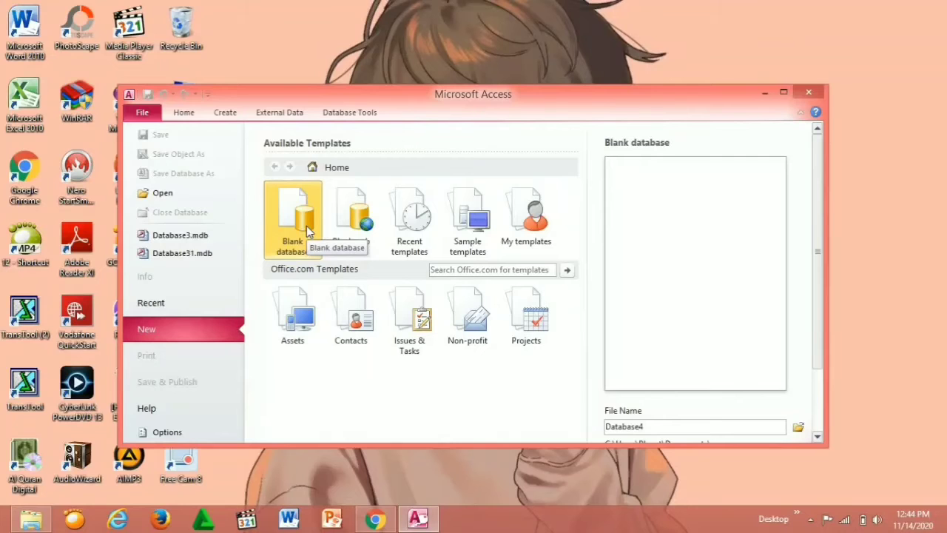
scroll(164, 368, down, 2)
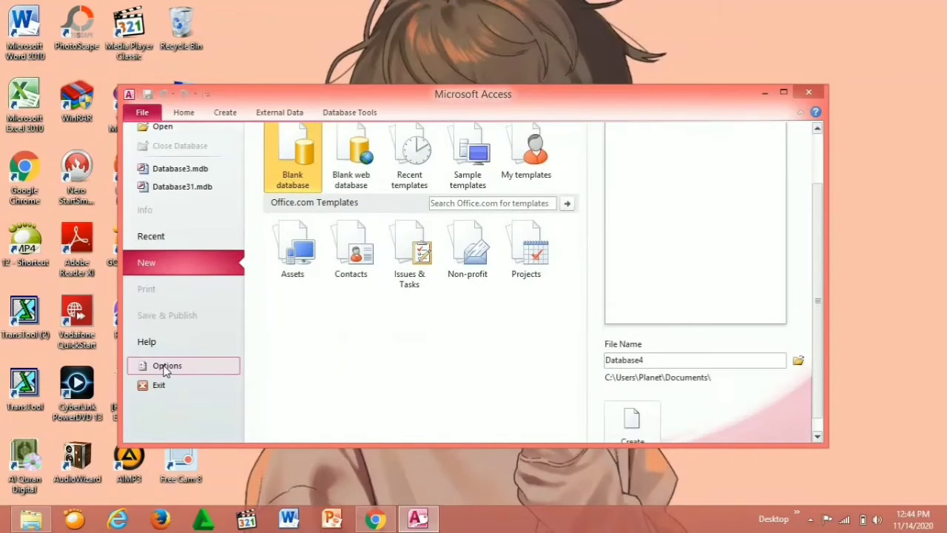
click(166, 367)
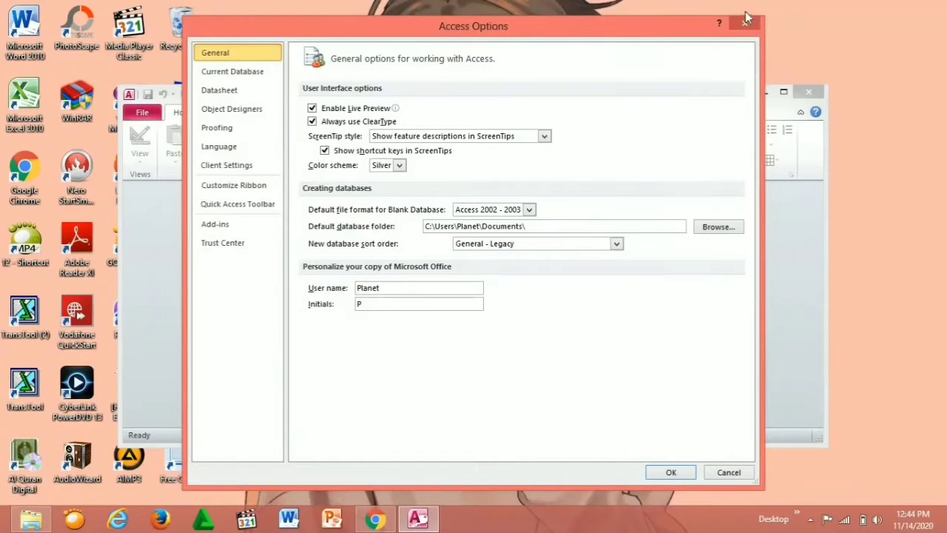
key(Escape)
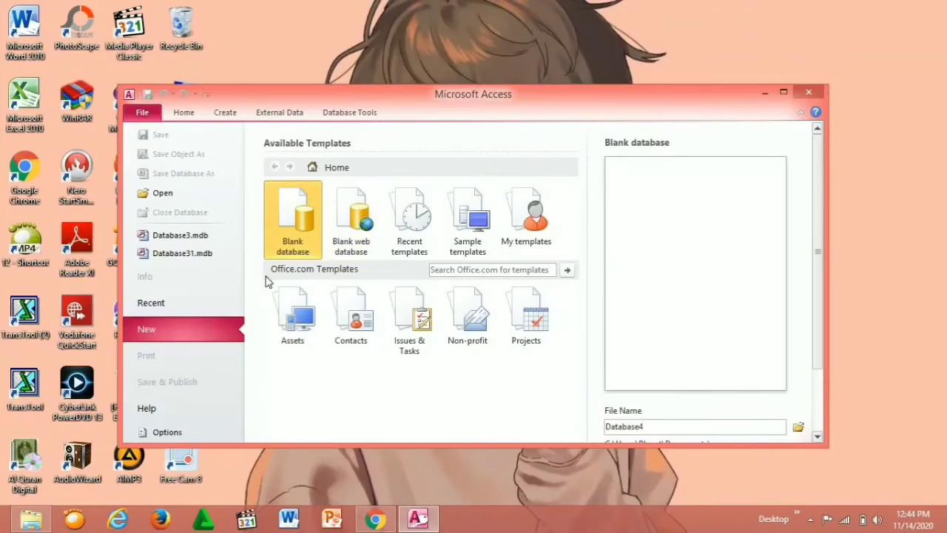
Create a blank database in a maximized window and switch its first table to Design View, saving the table as Data_Peminjam
double_click(299, 209)
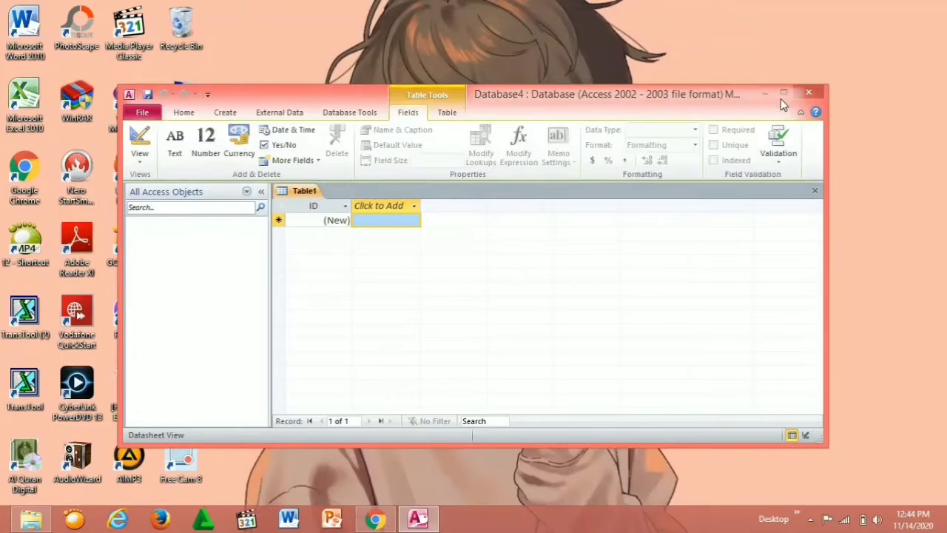
click(781, 97)
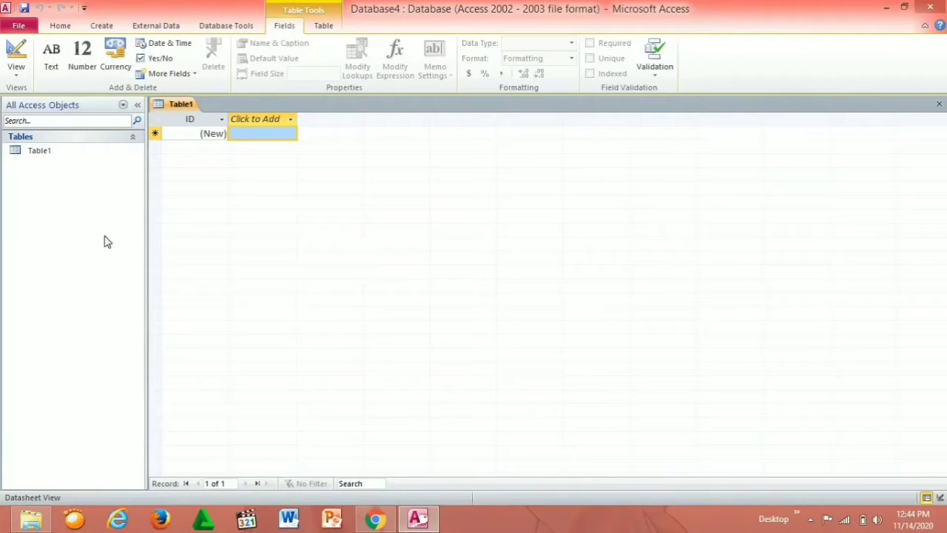
click(17, 72)
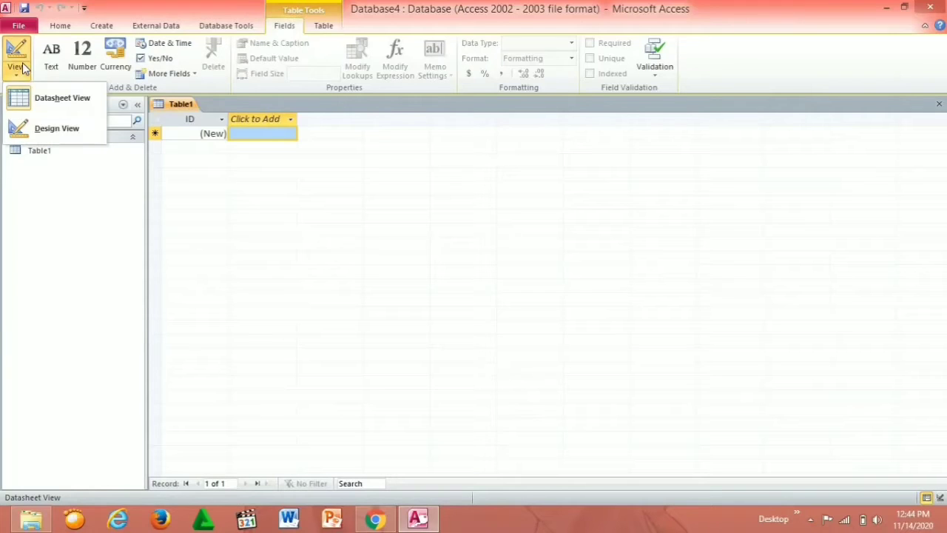
click(57, 124)
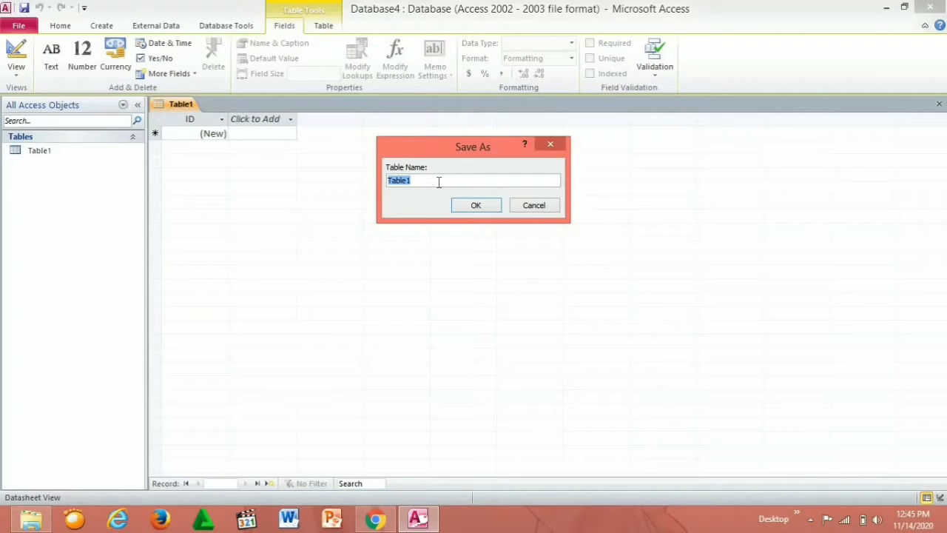
key(BackSpace)
text(Data_Pemn)
key(BackSpace)
text(injam)
click(491, 208)
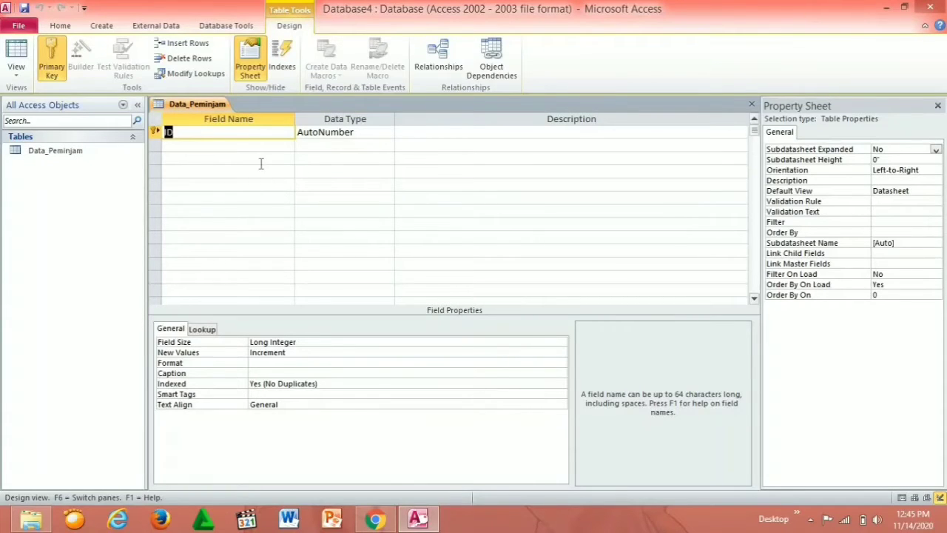
Rename the primary key field ID as Nama_Peminjam and set its data type to Text
click(233, 132)
text(Name)
key(BackSpace)
key(BackSpace)
key(BackSpace)
key(BackSpace)
key(BackSpace)
key(BackSpace)
text(NAma)
key(BackSpace)
key(BackSpace)
key(BackSpace)
text(ama_Pemij)
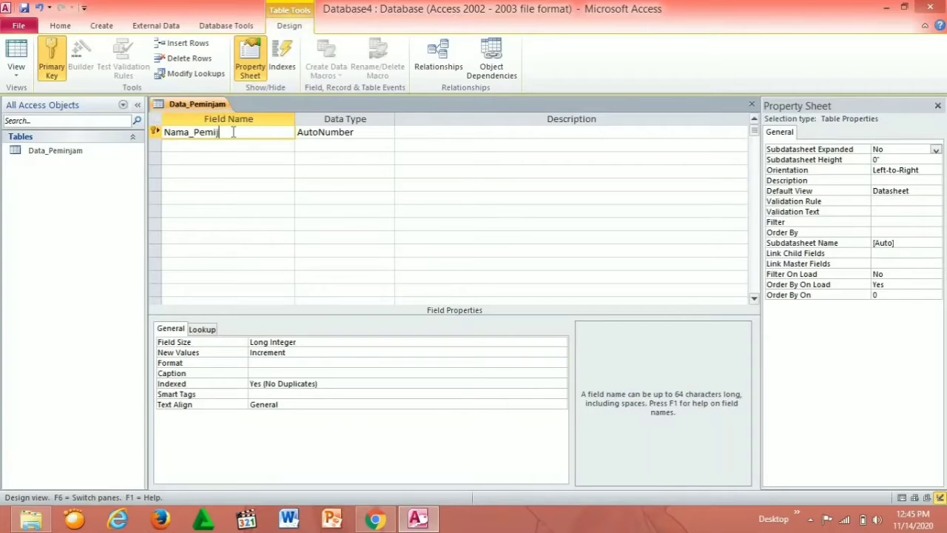
key(BackSpace)
text(njam)
click(356, 132)
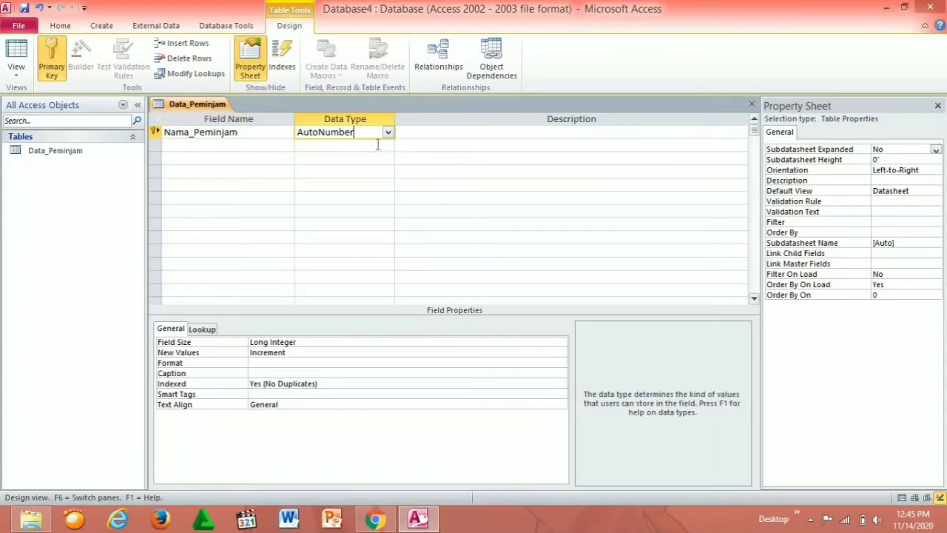
click(387, 132)
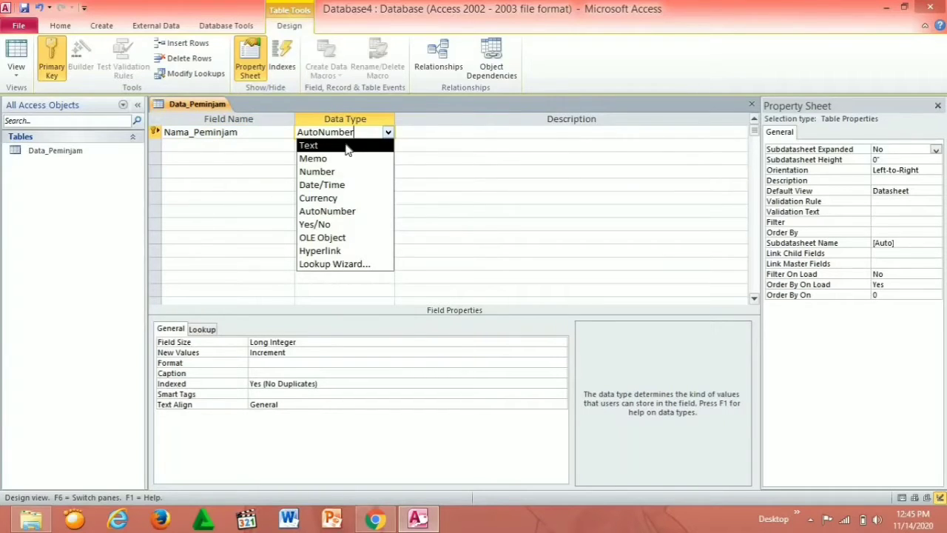
click(348, 146)
Add a second field named Alamat_Peminjam with the Text data type
click(177, 148)
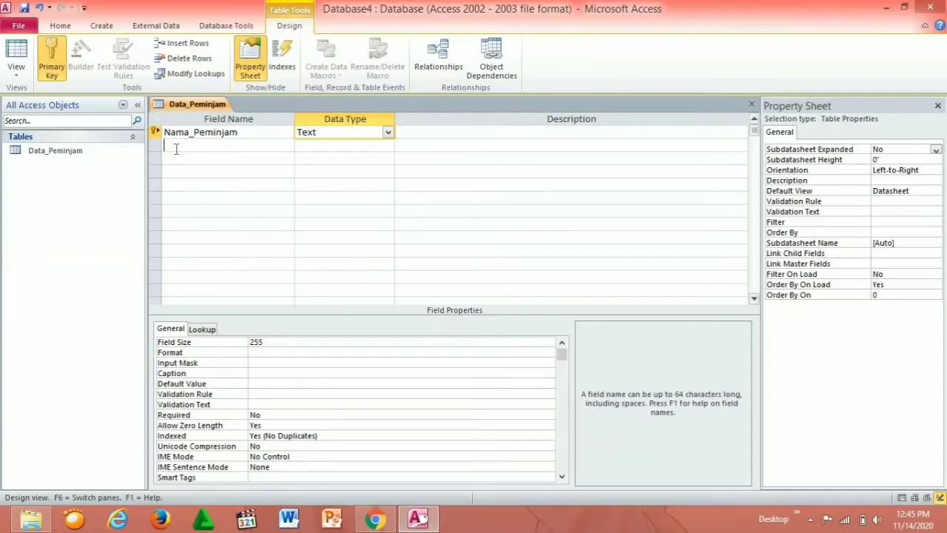
text(A)
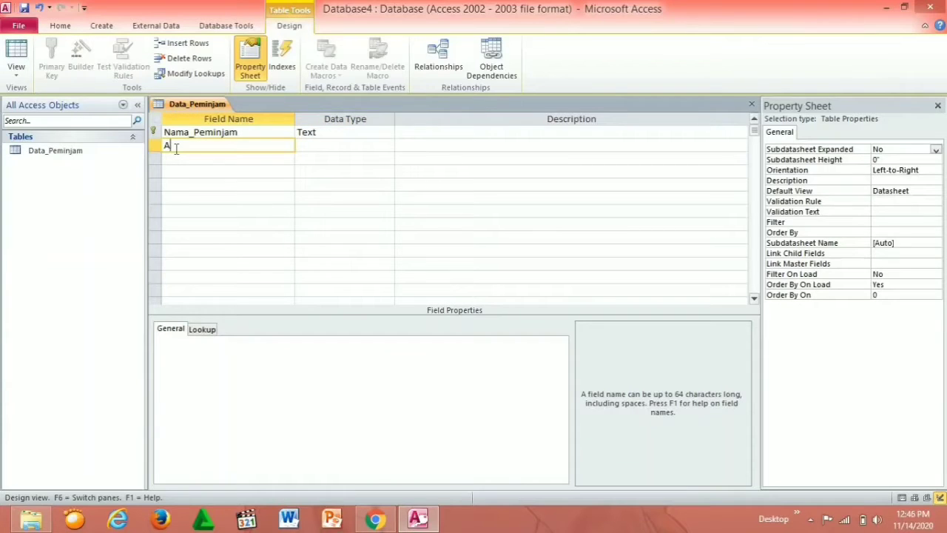
text(lamat_Peminjam)
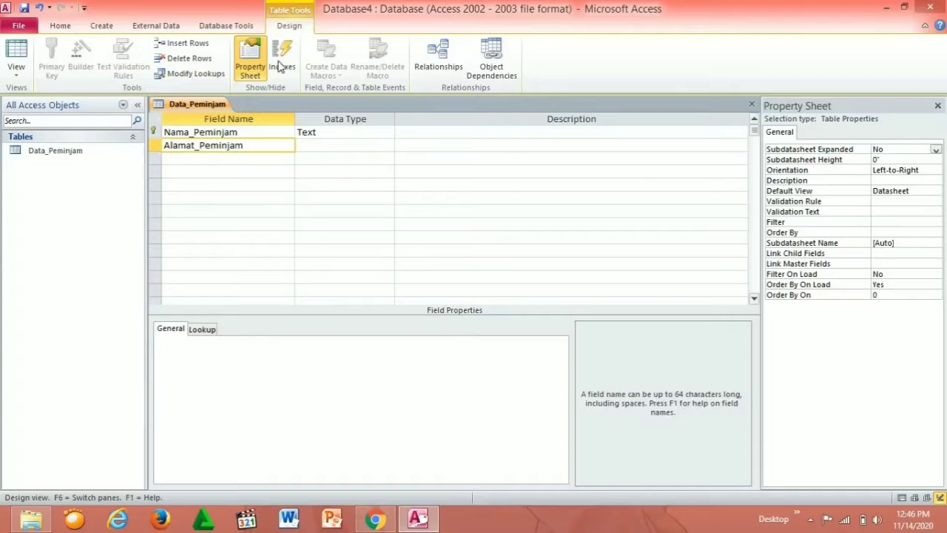
click(343, 145)
Add a third field named Nomor_HP and set its data type to Number
click(208, 157)
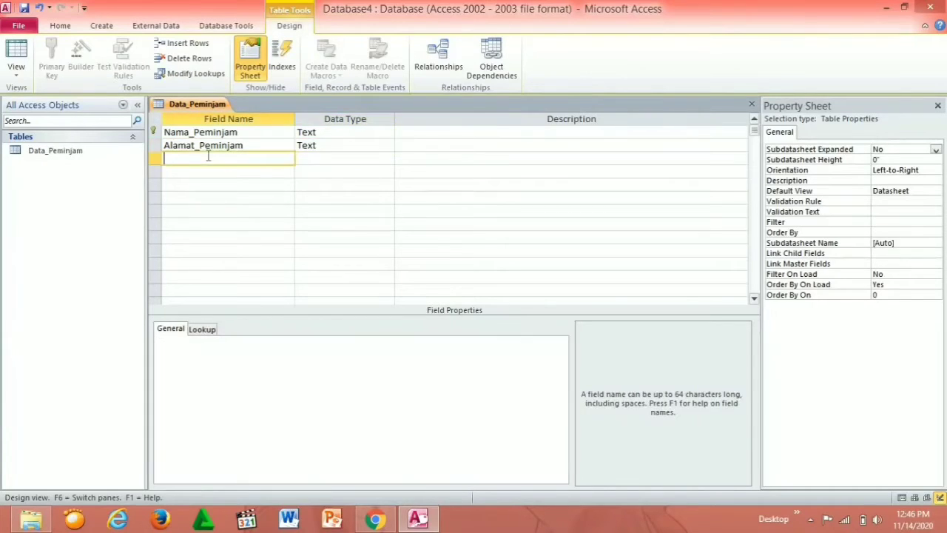
text(Nomor)
text(_HP)
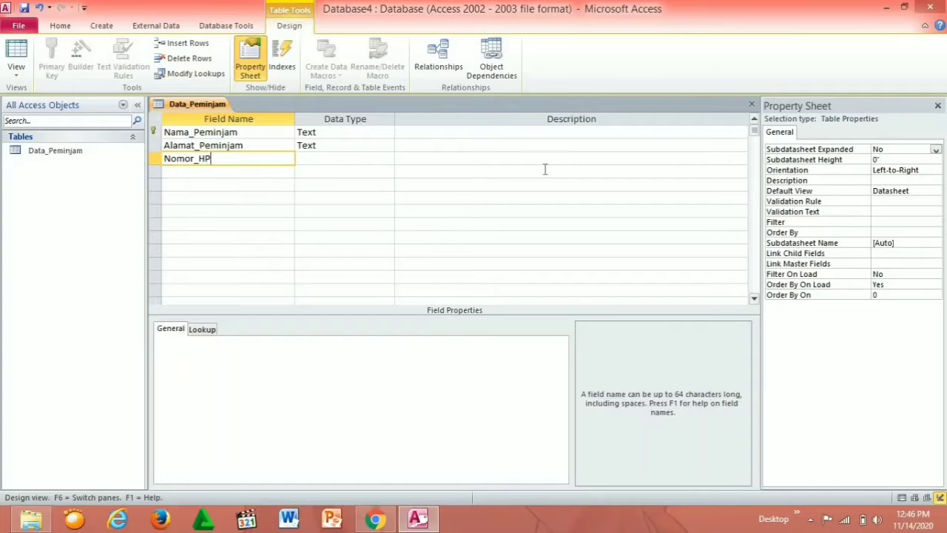
click(340, 161)
click(387, 158)
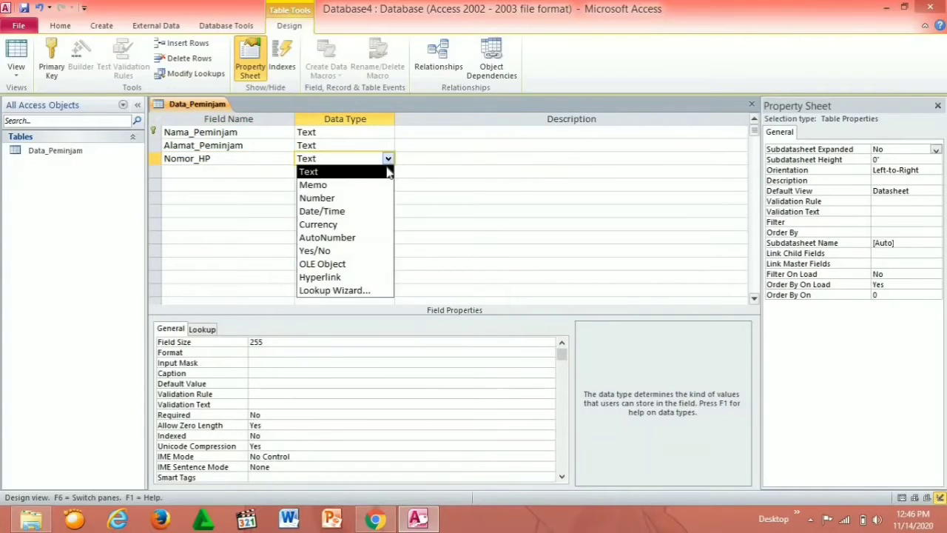
click(360, 197)
Add a fourth field named Nama_Kendaraan_Yang_Dipinjam with the Text data type
click(196, 176)
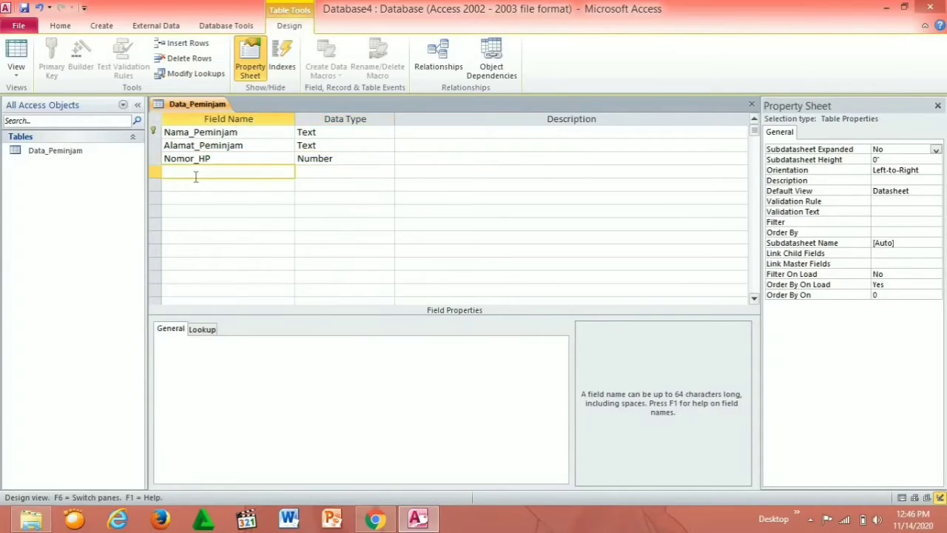
text(Nama_Kendaraan_Yang_Dipinjam)
click(333, 169)
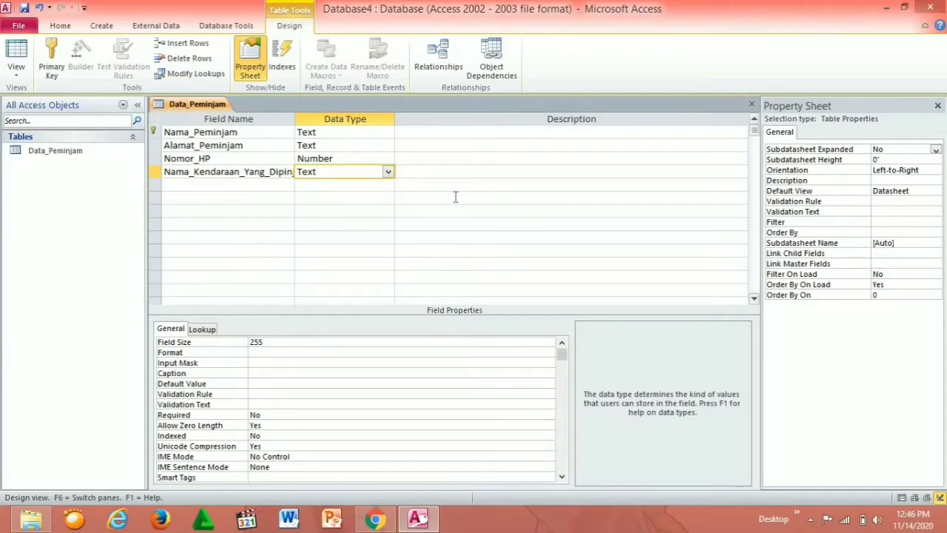
scroll(444, 200, down, 2)
scroll(384, 203, up, 1)
Open the Data_Peminjam table in Datasheet View, saving its design changes
click(78, 160)
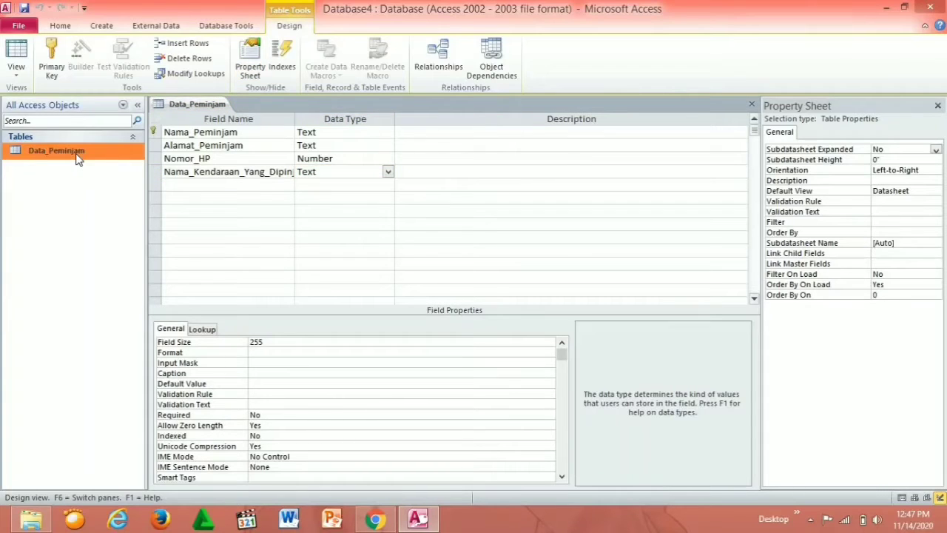
double_click(78, 160)
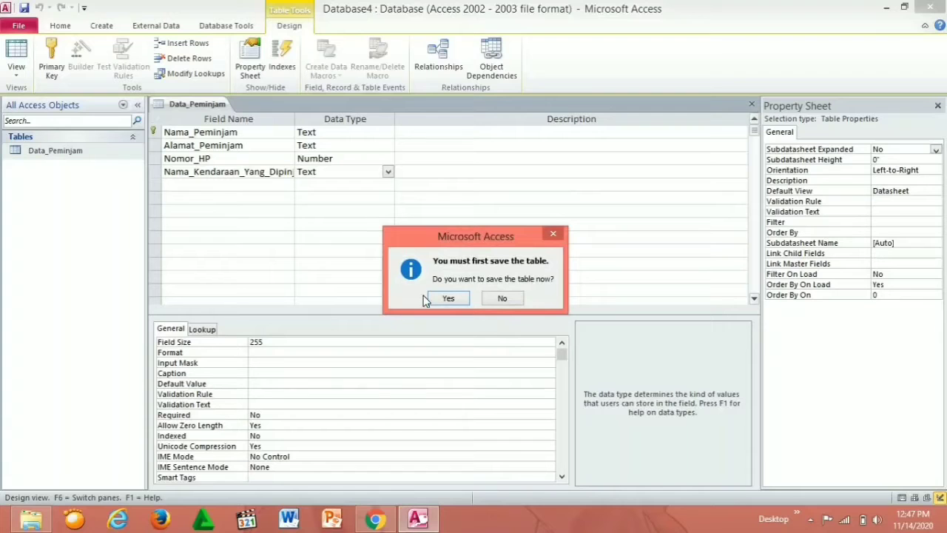
click(446, 298)
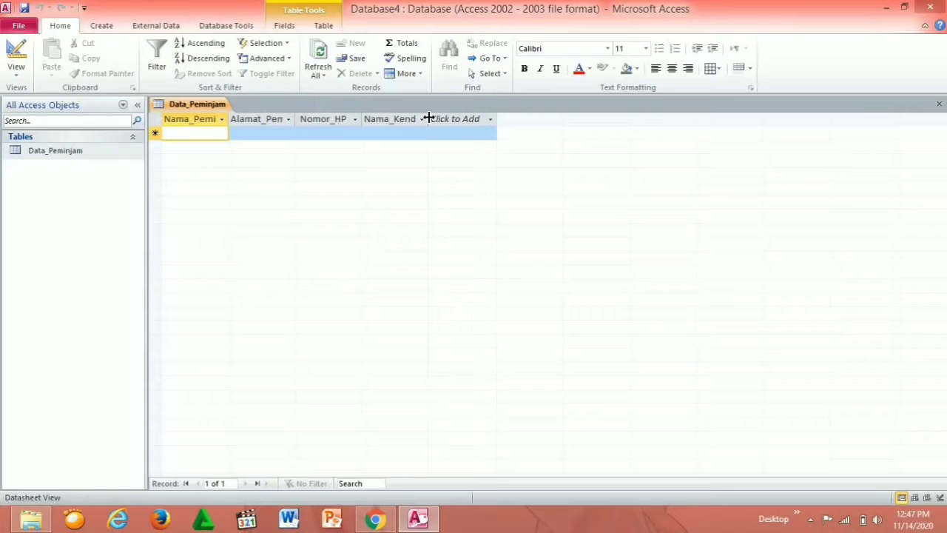
Widen the vehicle name, Nomor_HP and Alamat_Peminjam columns in the Data_Peminjam datasheet
drag(428, 118, 493, 118)
click(522, 118)
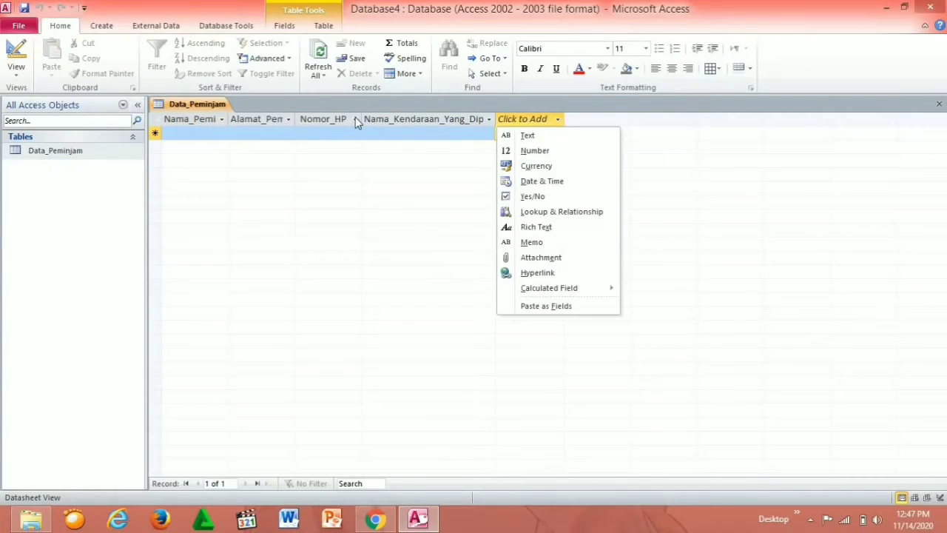
key(Escape)
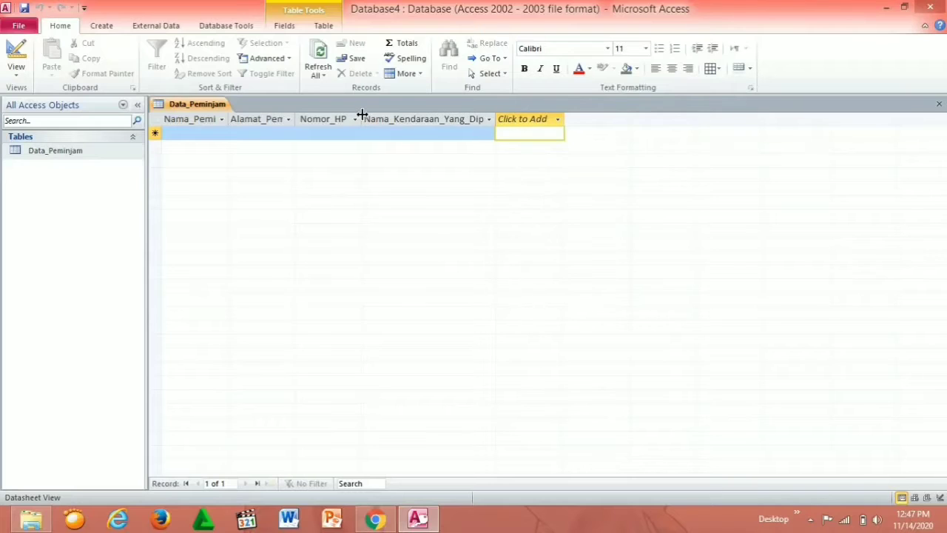
drag(417, 123, 416, 118)
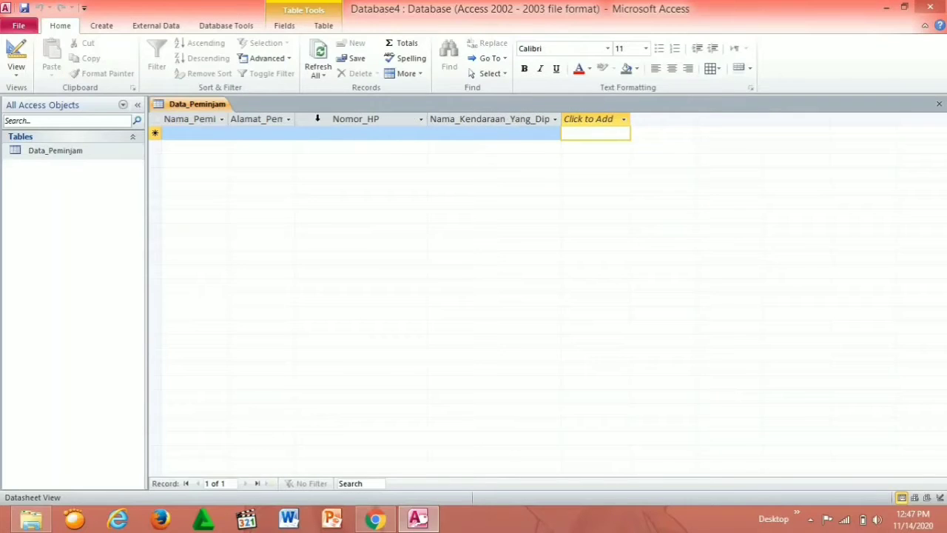
drag(294, 118, 330, 119)
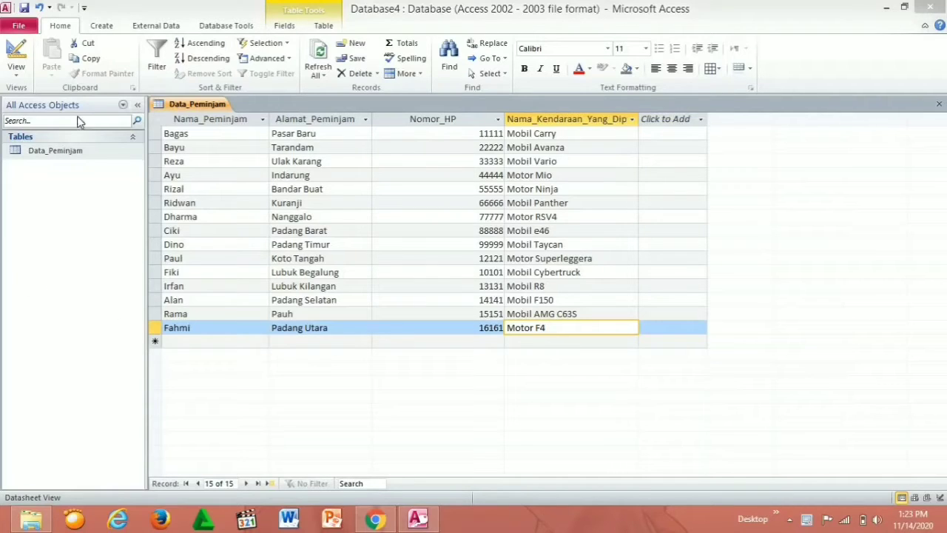
key(F2)
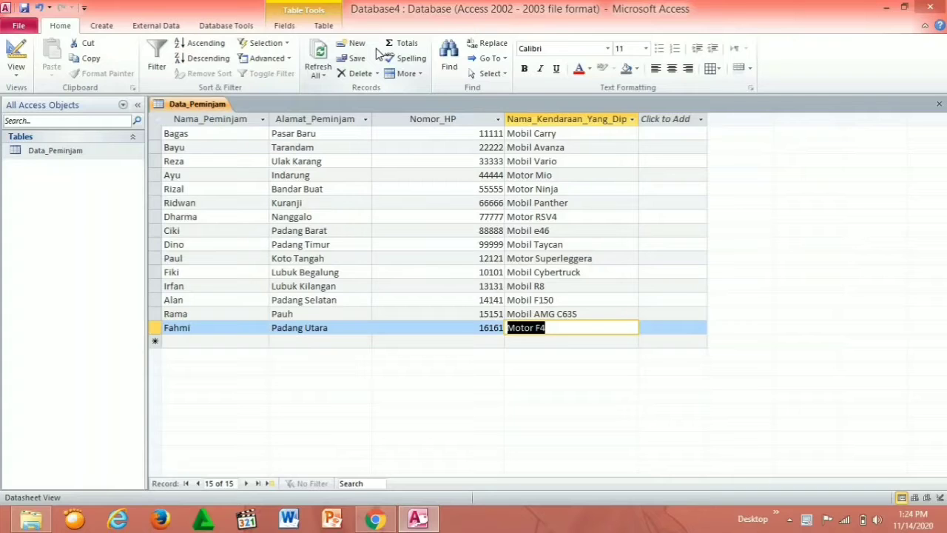
Create a new table and open it in Design View, saving it as Data_Kendaraan
click(99, 25)
click(66, 59)
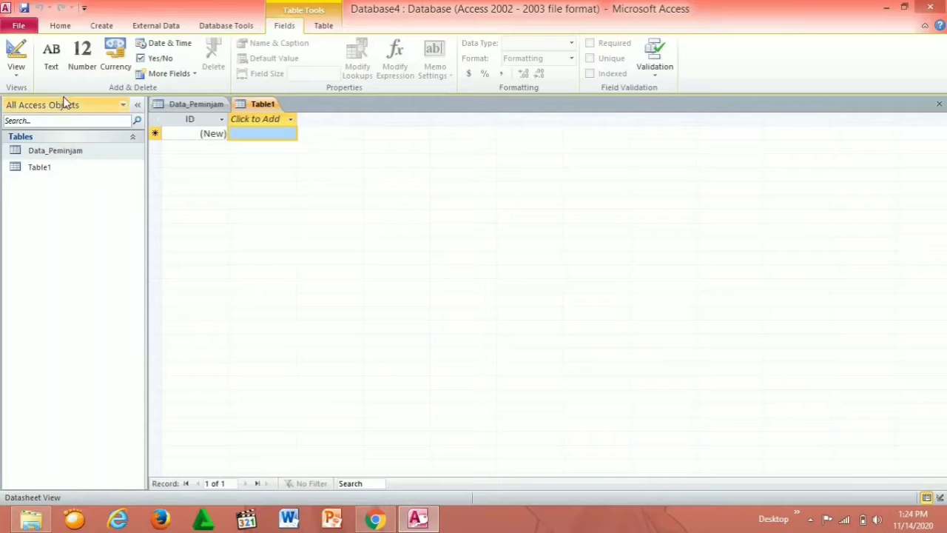
click(19, 70)
click(48, 130)
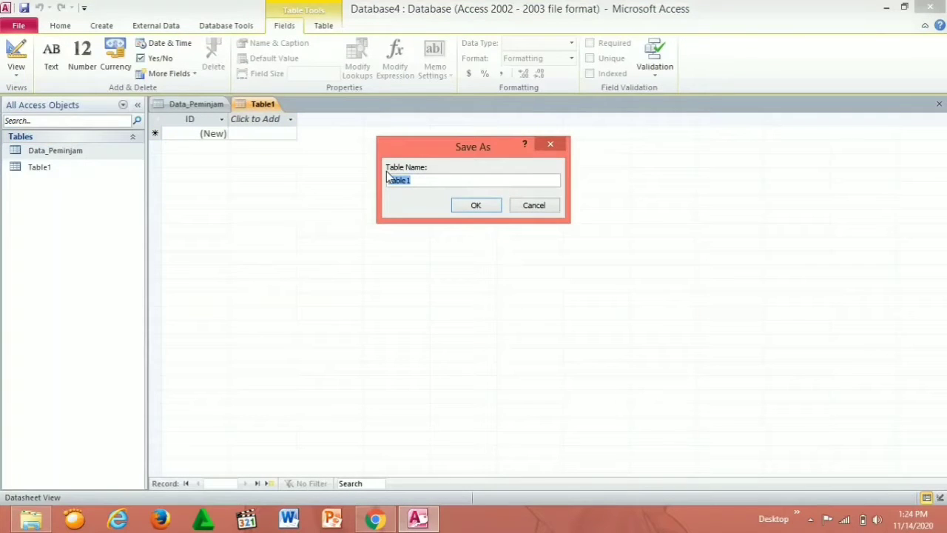
key(BackSpace)
text(Data_Kendaraan)
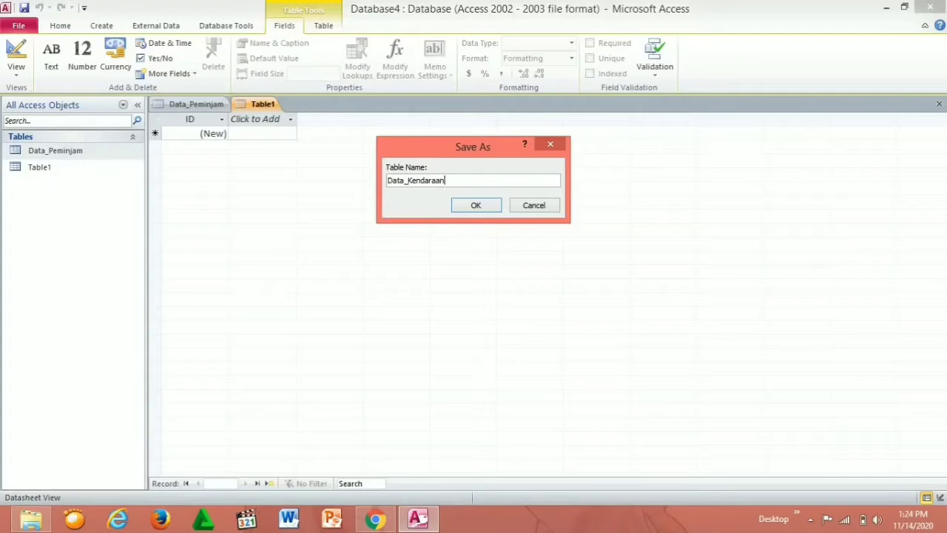
click(485, 204)
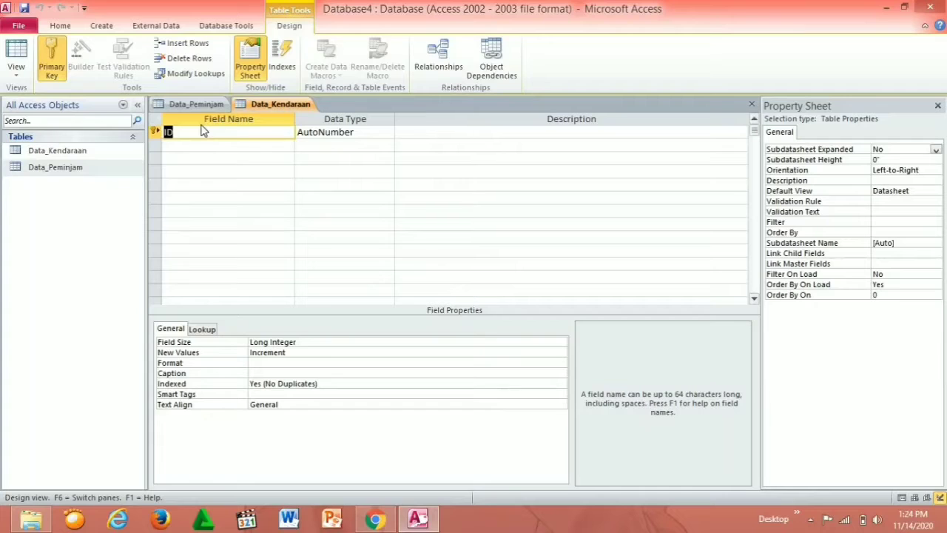
Rename the primary key ID field as Nama_Kendaraan_Yang_Dipinjam and set its data type to Text
text(Nama_Kendaraan_Yang)
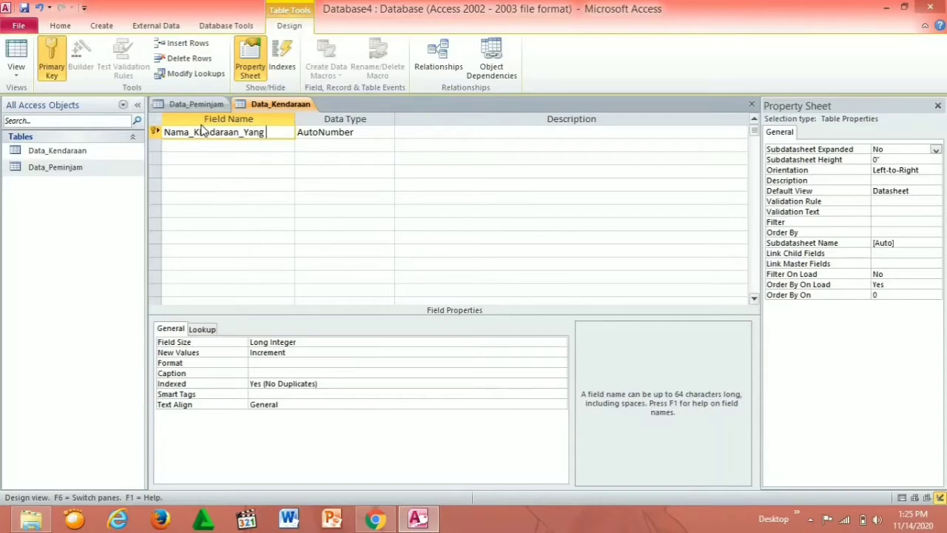
key(BackSpace)
text(_Dipinjam)
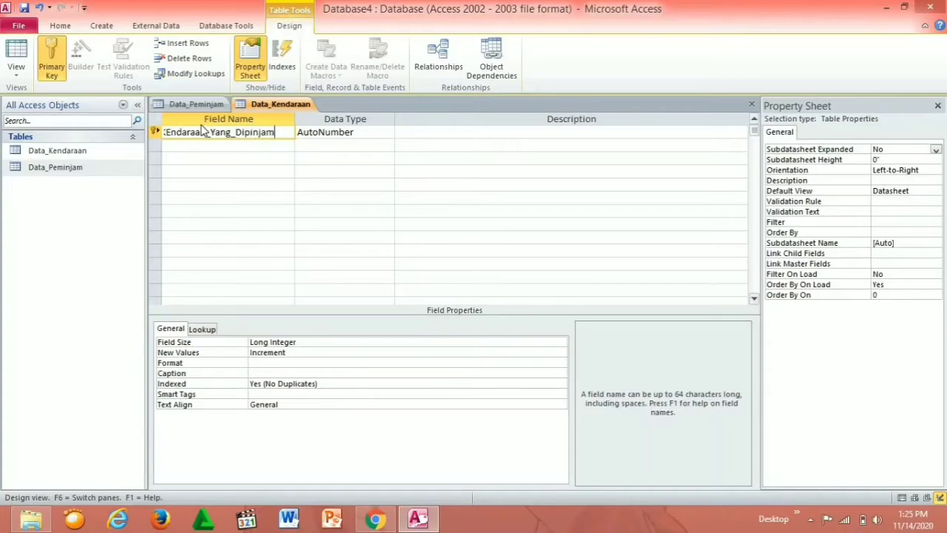
key(Tab)
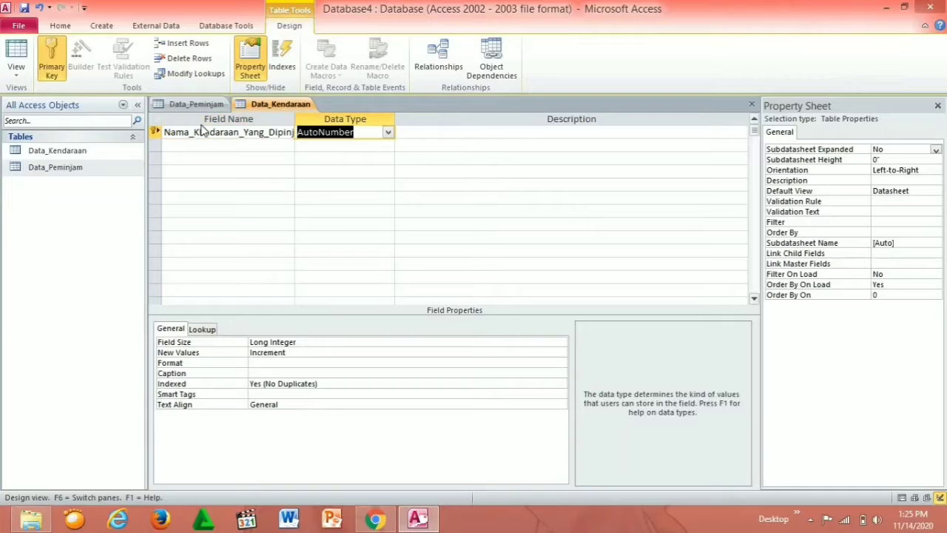
click(388, 132)
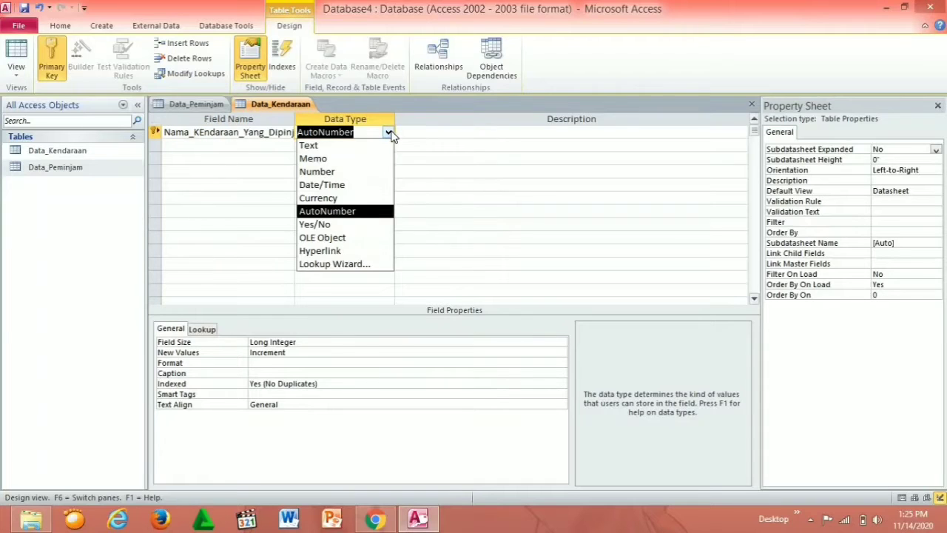
click(317, 147)
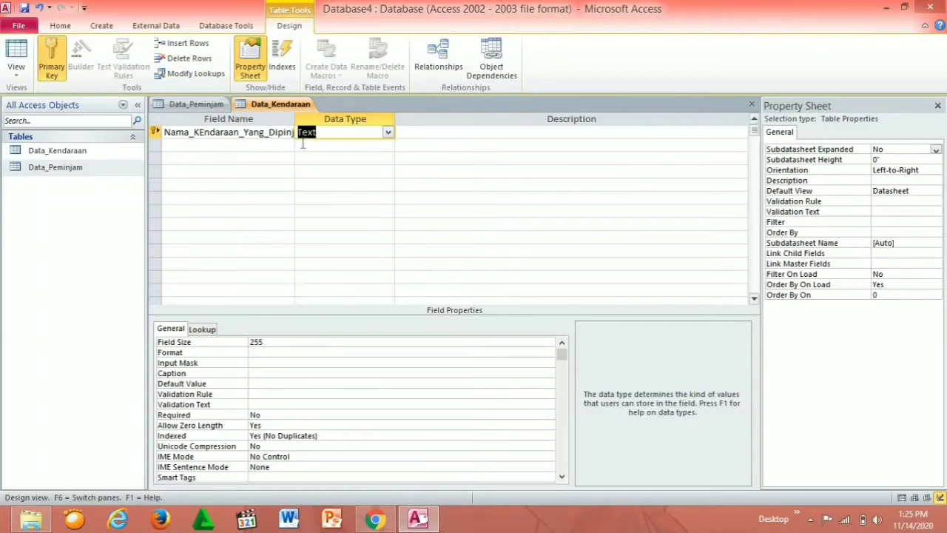
click(249, 133)
click(248, 145)
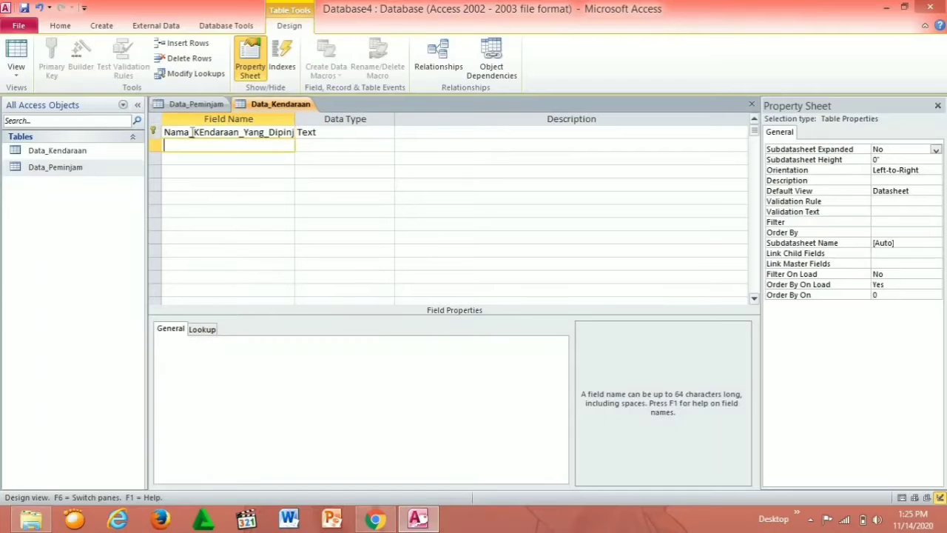
drag(205, 132, 200, 133)
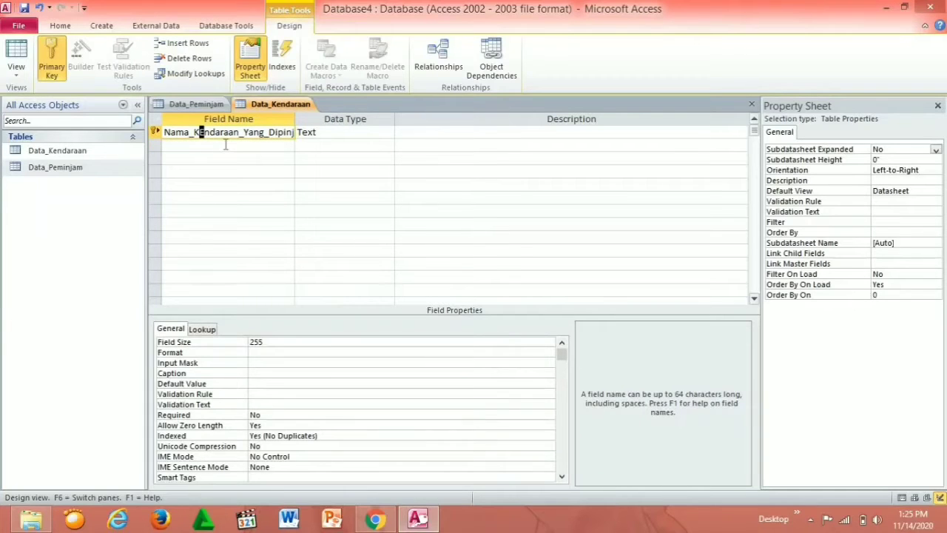
text(e)
Add a second field named Merk with the Text data type
click(226, 145)
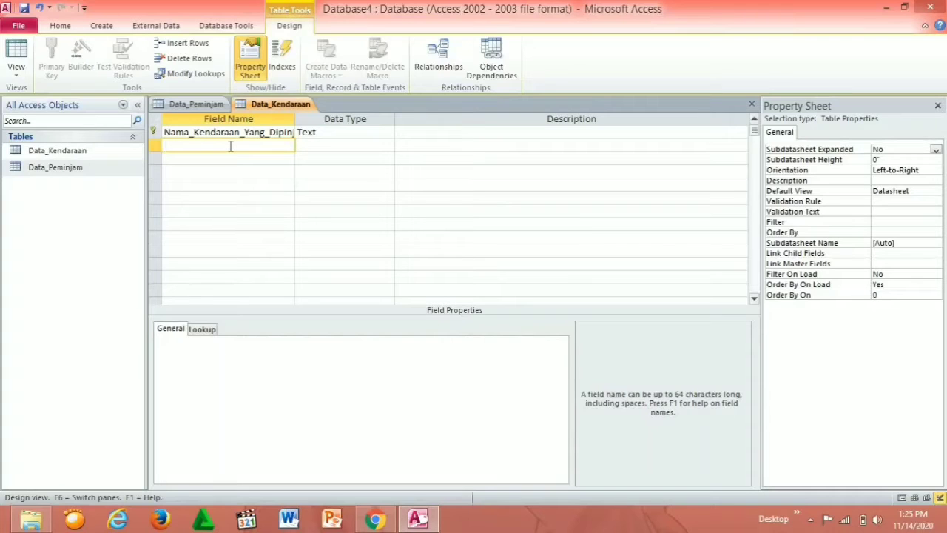
text(Merk)
click(363, 148)
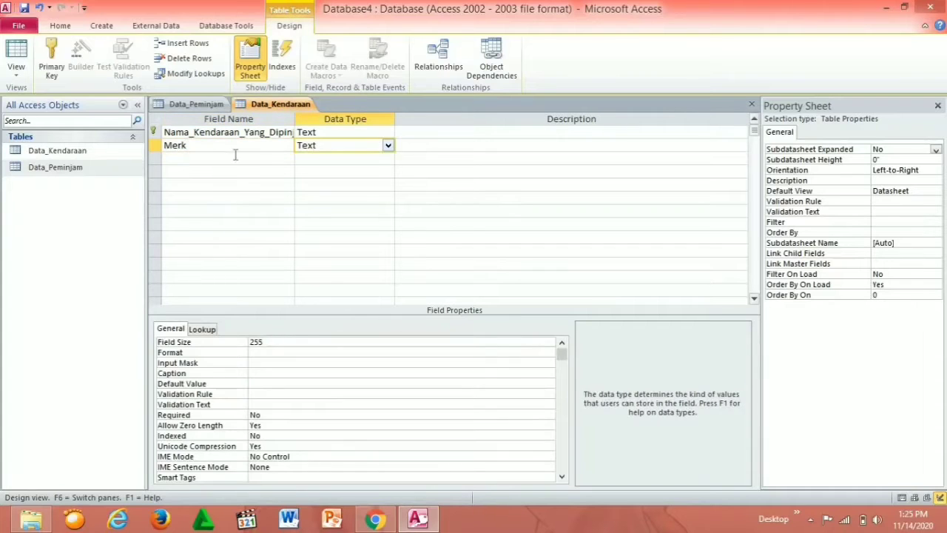
Add a third field named Tahun and set its data type to Number
click(208, 156)
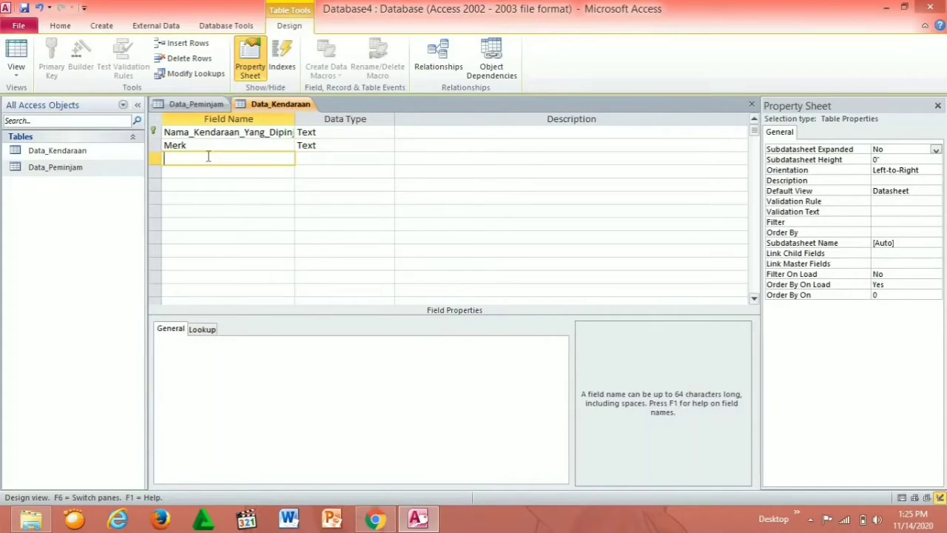
text(Tahun)
click(328, 158)
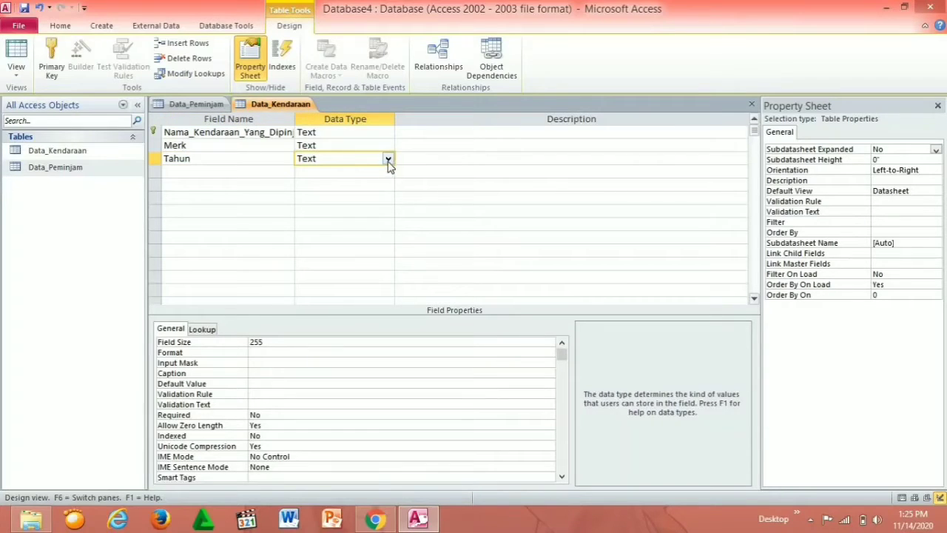
click(388, 159)
click(356, 204)
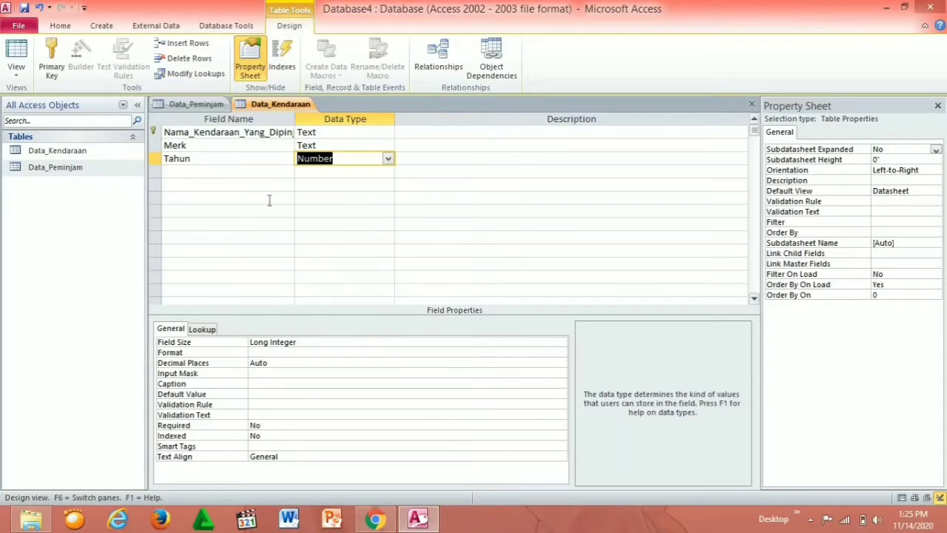
Add a fourth field named Ketersediaan and start the Lookup Wizard for it, choosing to type in its values
click(195, 171)
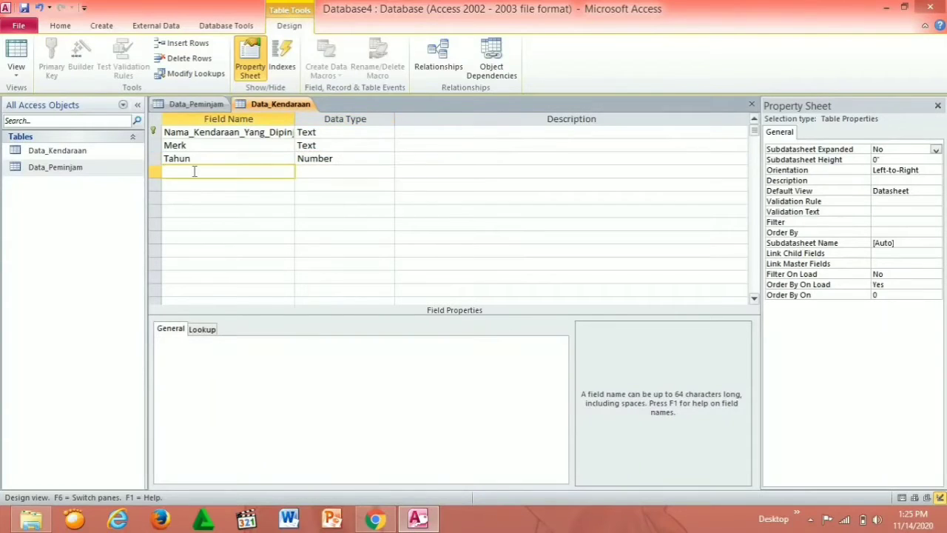
text(Ketersediaan)
click(345, 171)
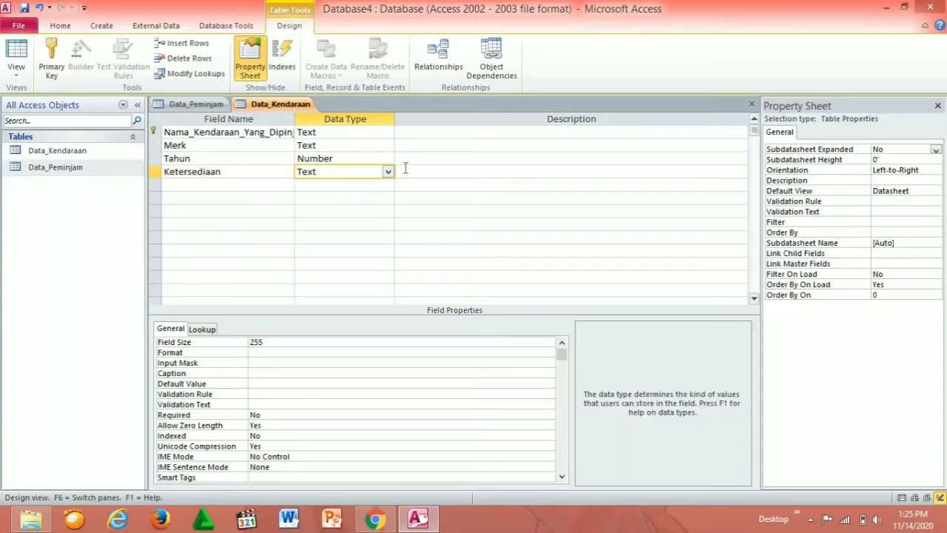
click(390, 173)
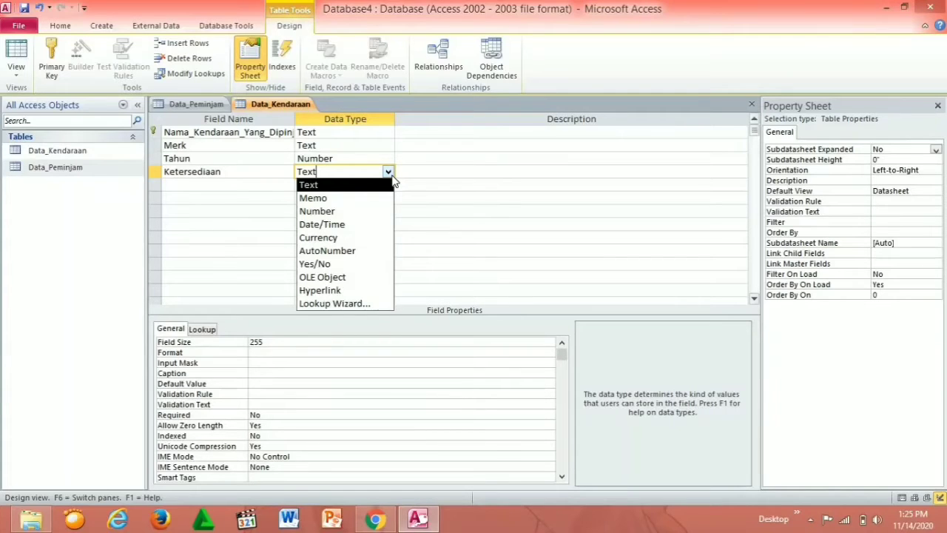
click(360, 305)
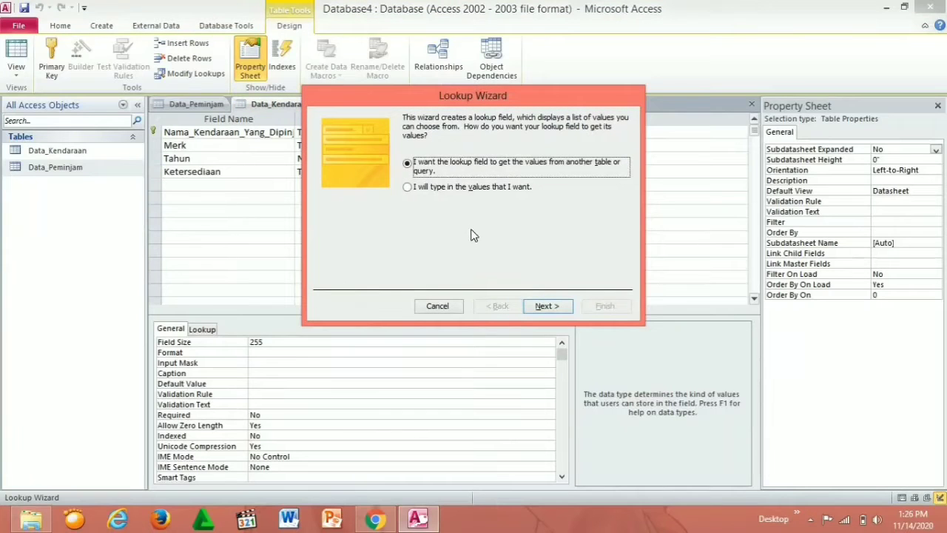
click(408, 188)
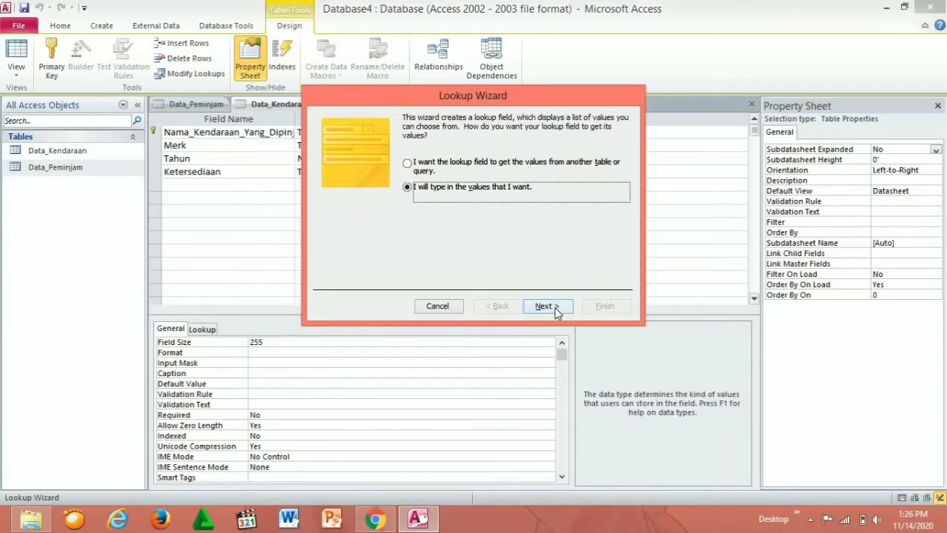
click(548, 305)
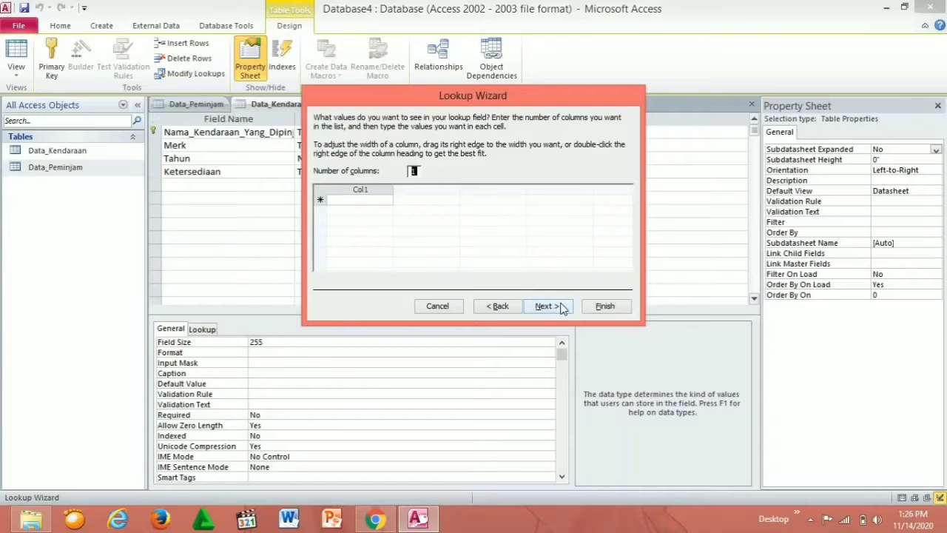
Enter TERSEDIA and TIDAK TERSEDIA as the lookup values for Ketersediaan and finish the wizard
click(365, 200)
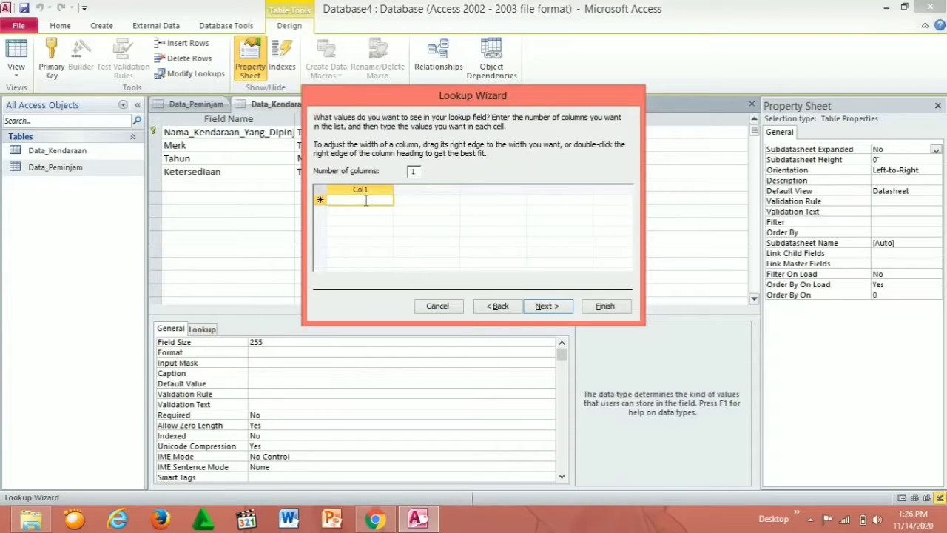
text(TERSED)
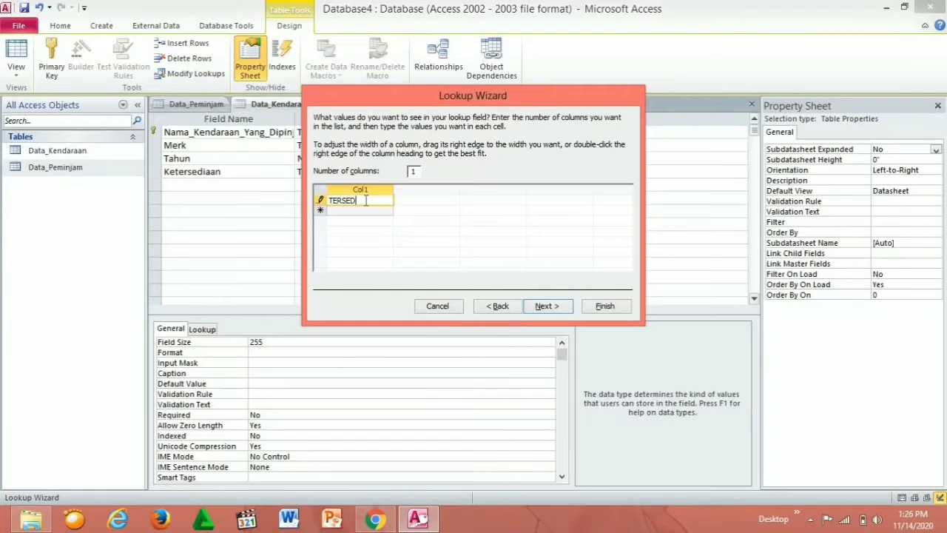
text(IA)
click(363, 210)
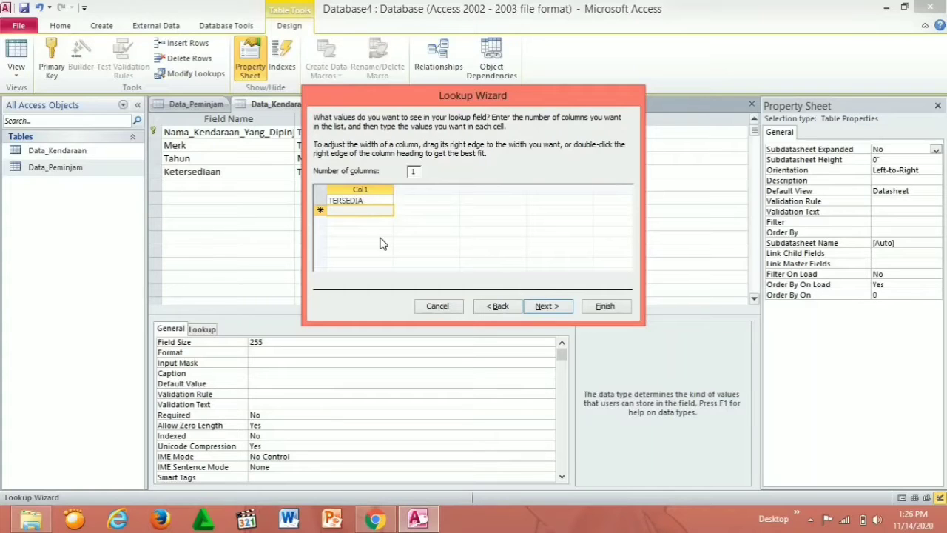
text(TIDAK)
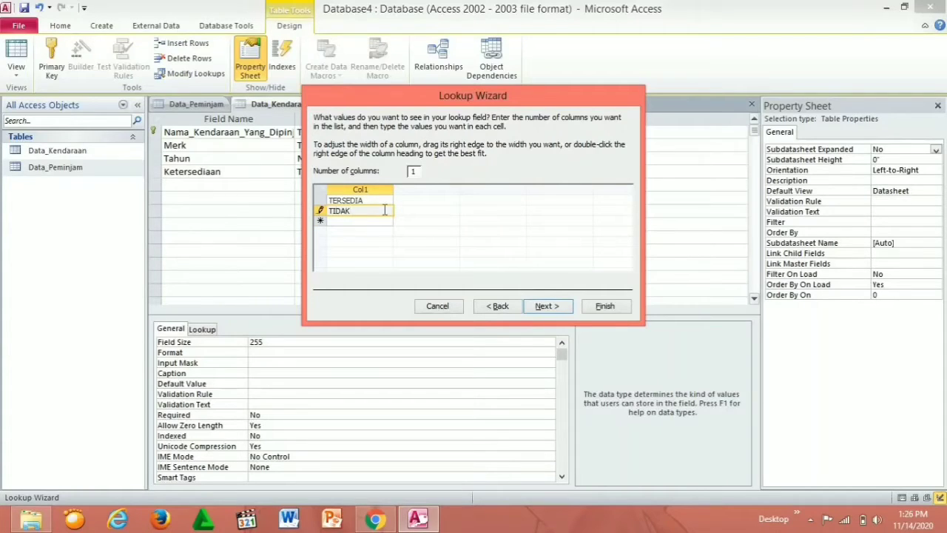
text( TERSEDIA)
click(546, 306)
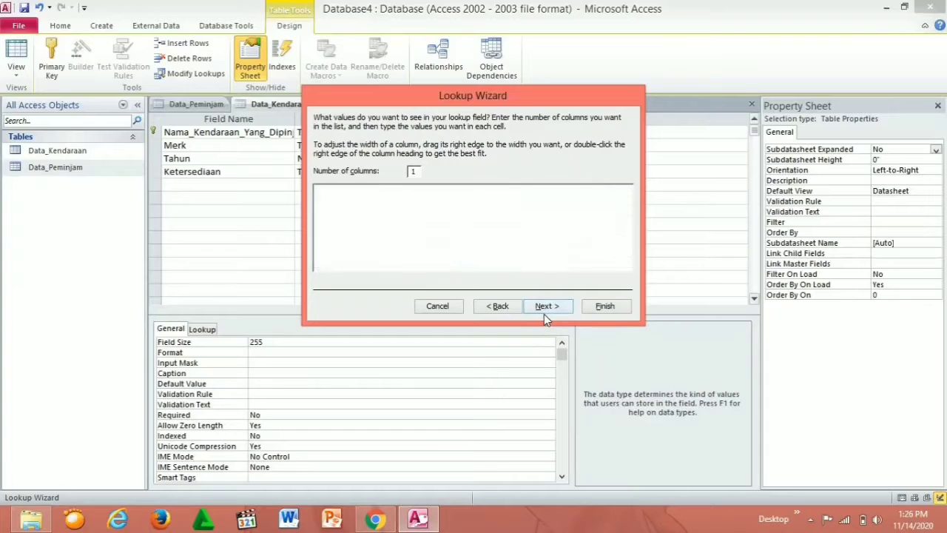
click(613, 308)
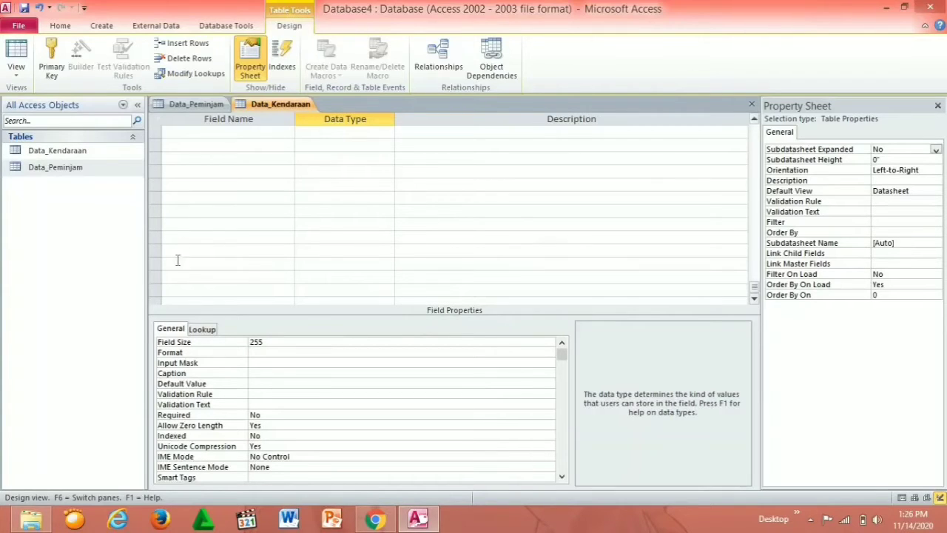
Open the Data_Kendaraan table in Datasheet View, saving its design changes
double_click(67, 170)
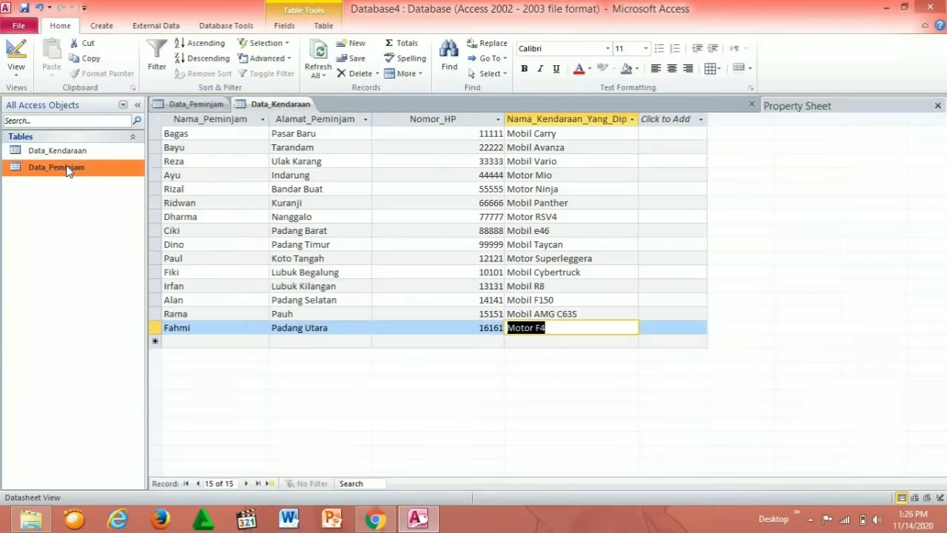
double_click(48, 154)
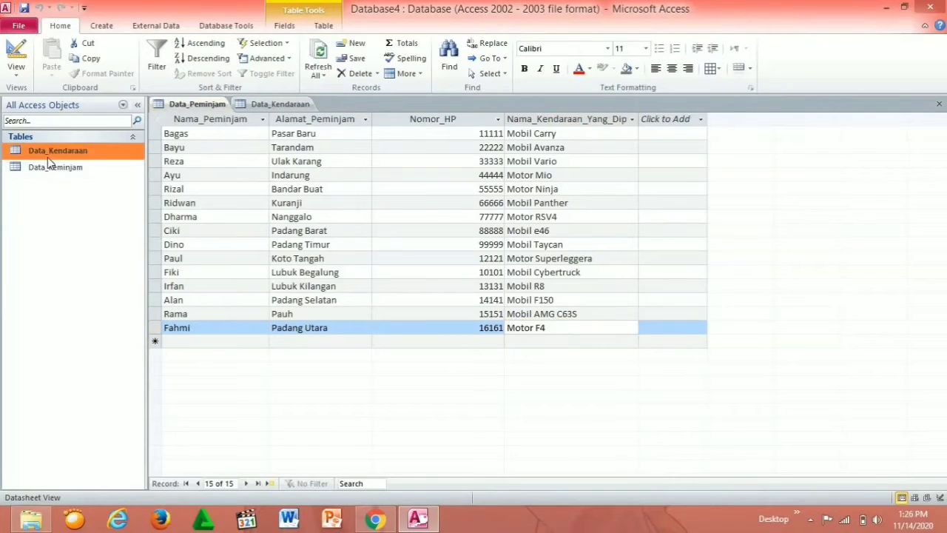
click(448, 298)
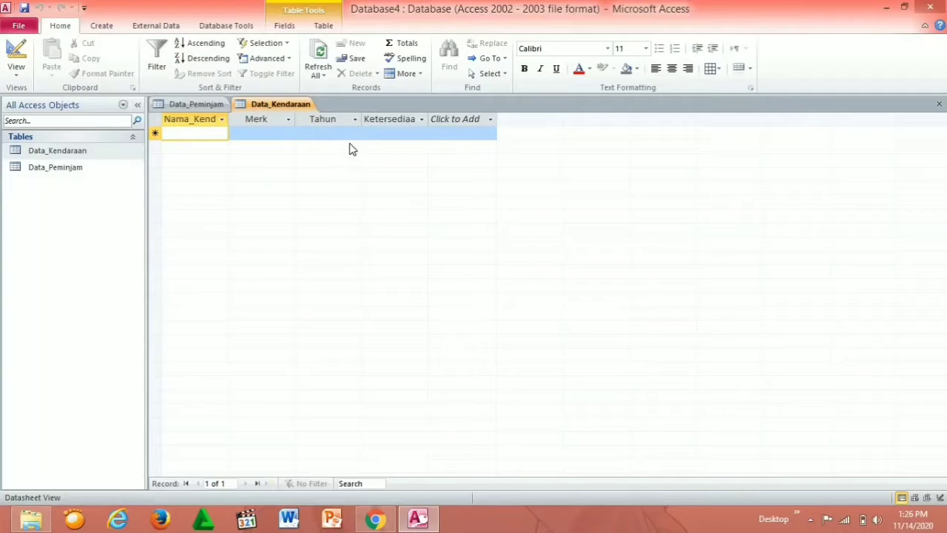
Widen the vehicle name, Merk and Tahun columns in the Data_Kendaraan datasheet
click(290, 119)
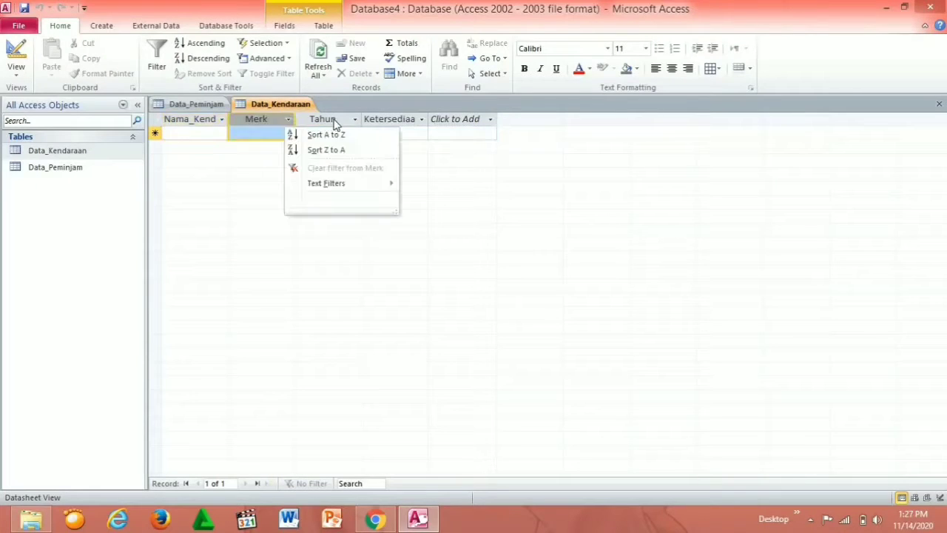
click(224, 156)
drag(229, 118, 253, 117)
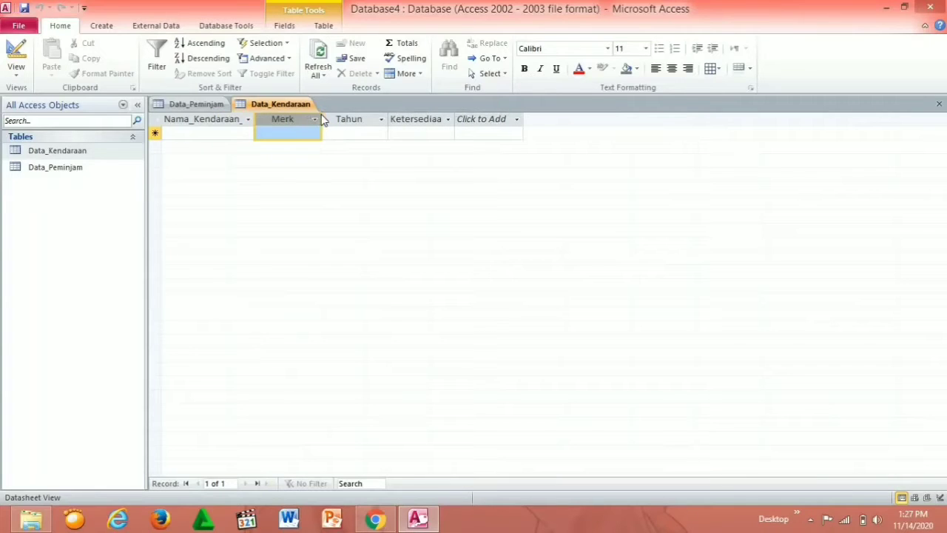
drag(321, 119, 344, 119)
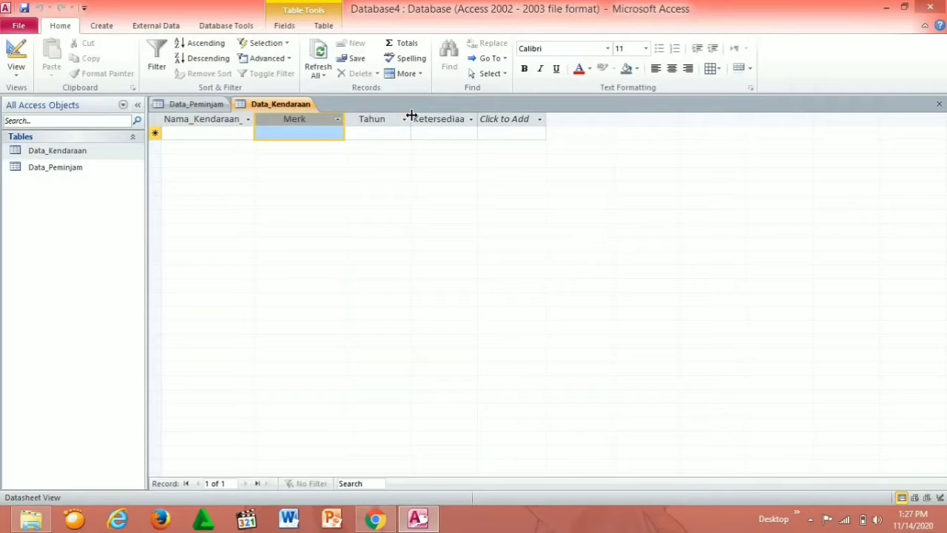
drag(410, 119, 439, 119)
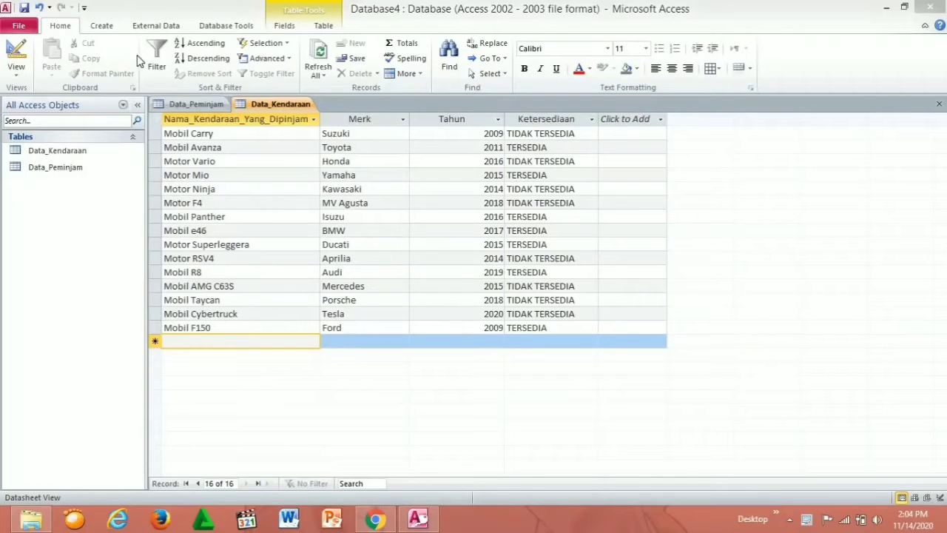
Create a new query in Design View containing the Data_Peminjam and Data_Kendaraan tables
click(104, 27)
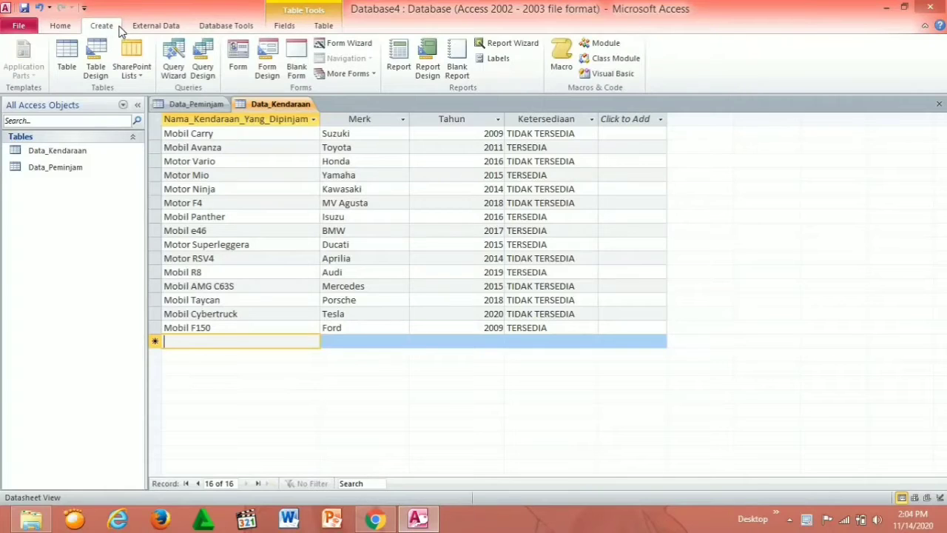
click(203, 67)
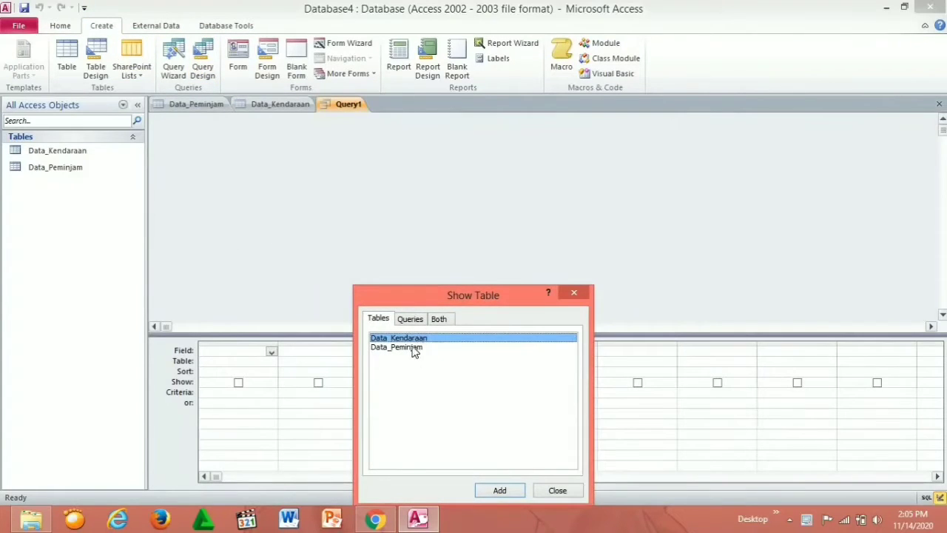
click(412, 349)
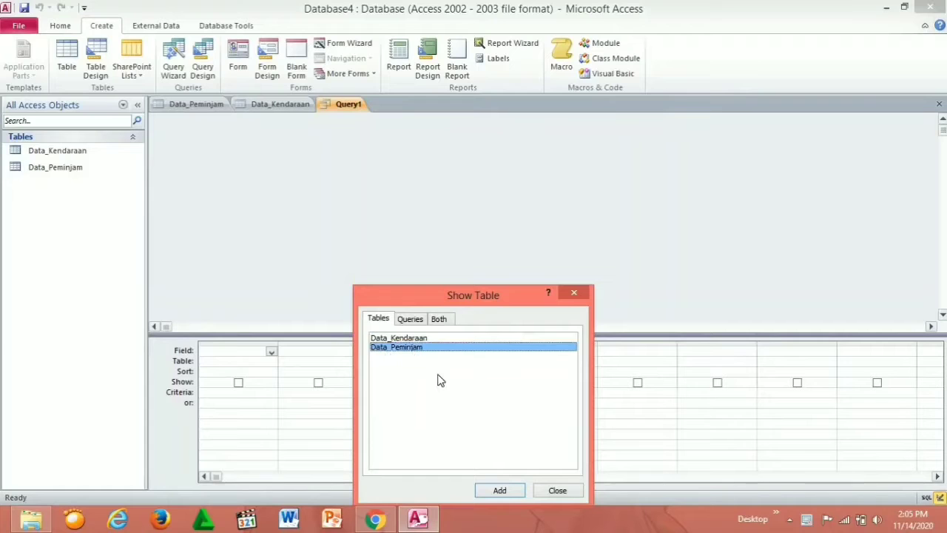
click(503, 490)
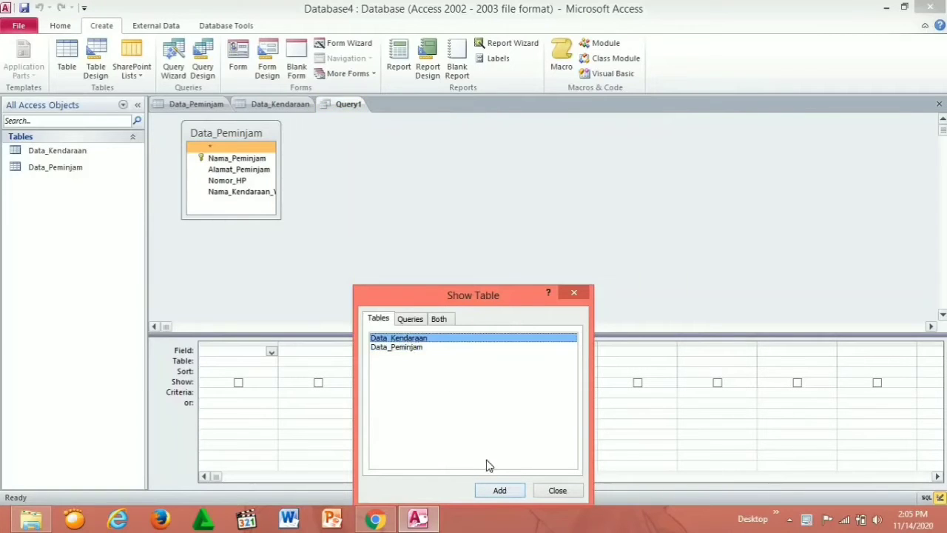
click(493, 495)
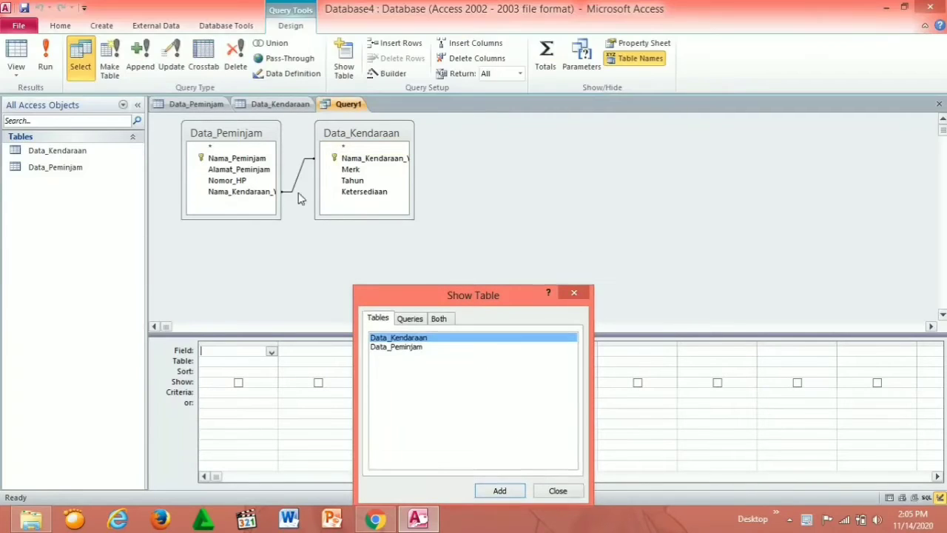
click(577, 292)
Add Nama_Peminjam, Alamat_Peminjam, Nomor_HP and the borrowed vehicle name field from Data_Peminjam to the query grid
click(235, 160)
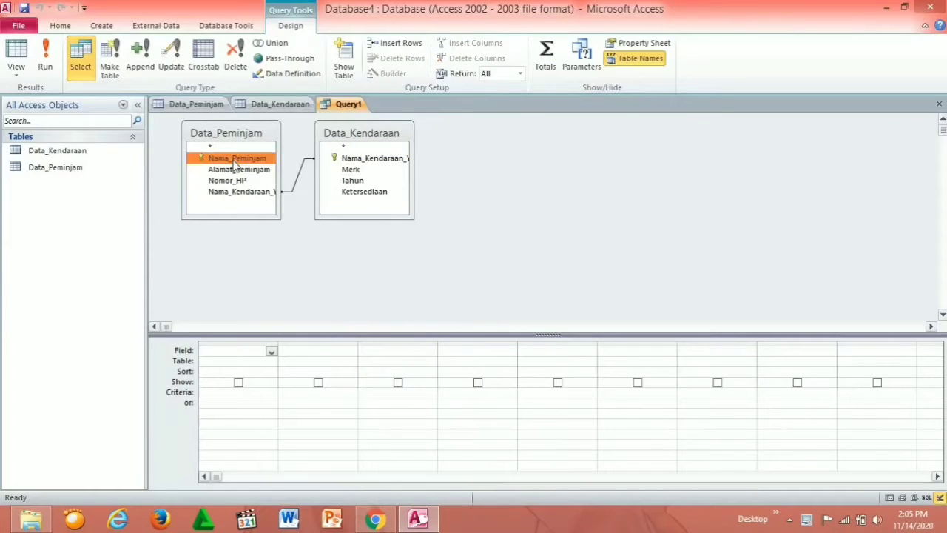
double_click(235, 159)
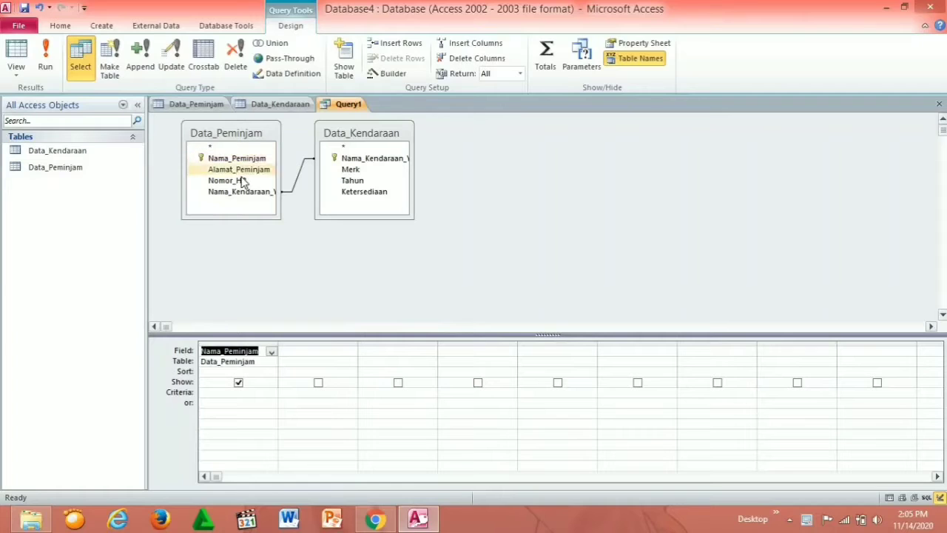
double_click(238, 171)
double_click(239, 181)
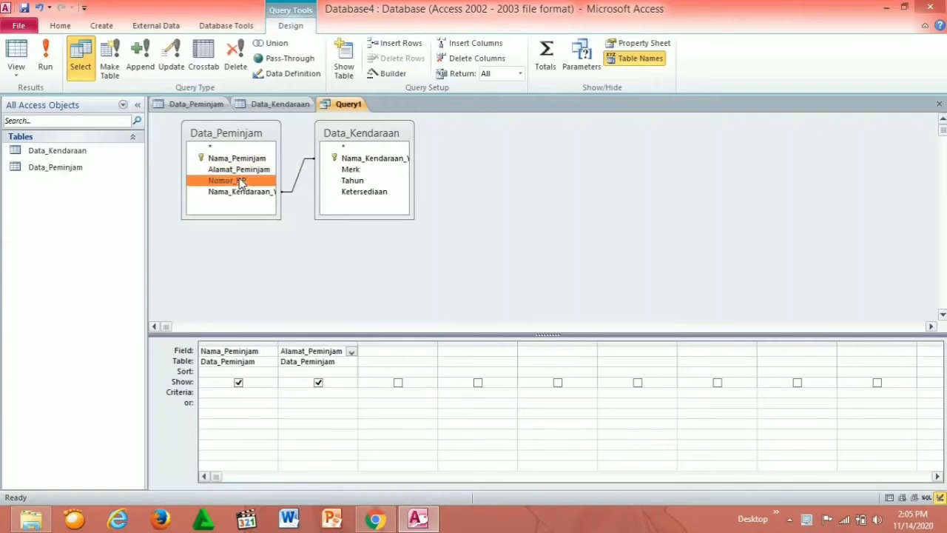
click(244, 193)
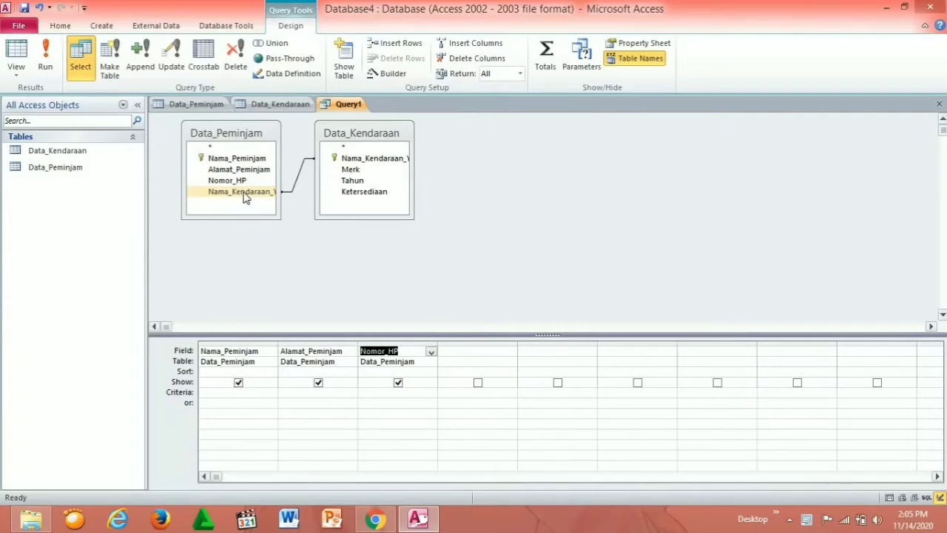
double_click(246, 194)
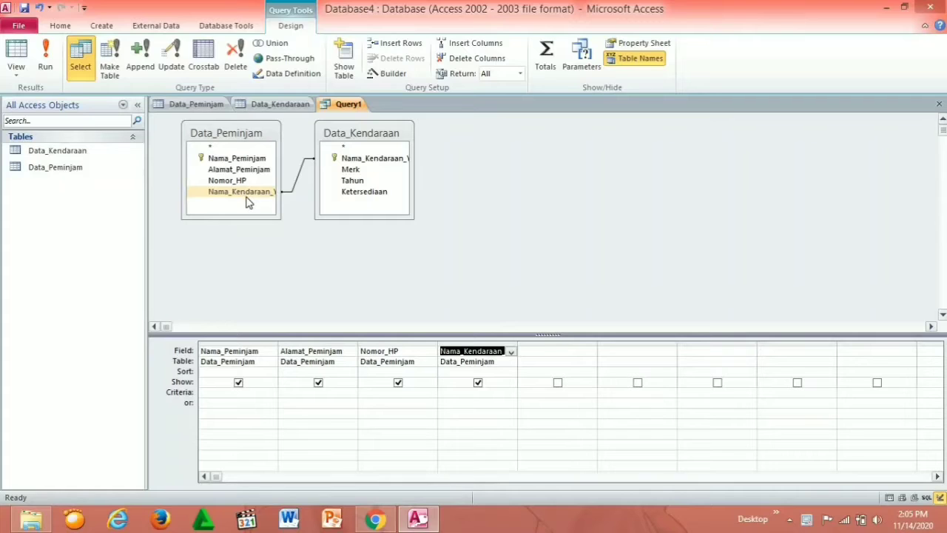
Add the Merk, Tahun and Ketersediaan fields from Data_Kendaraan to the query grid
click(382, 159)
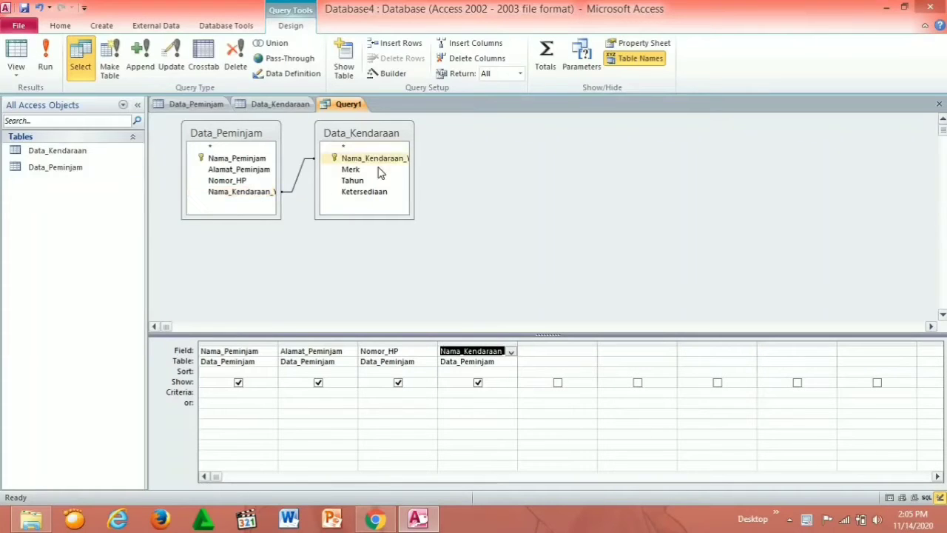
click(377, 171)
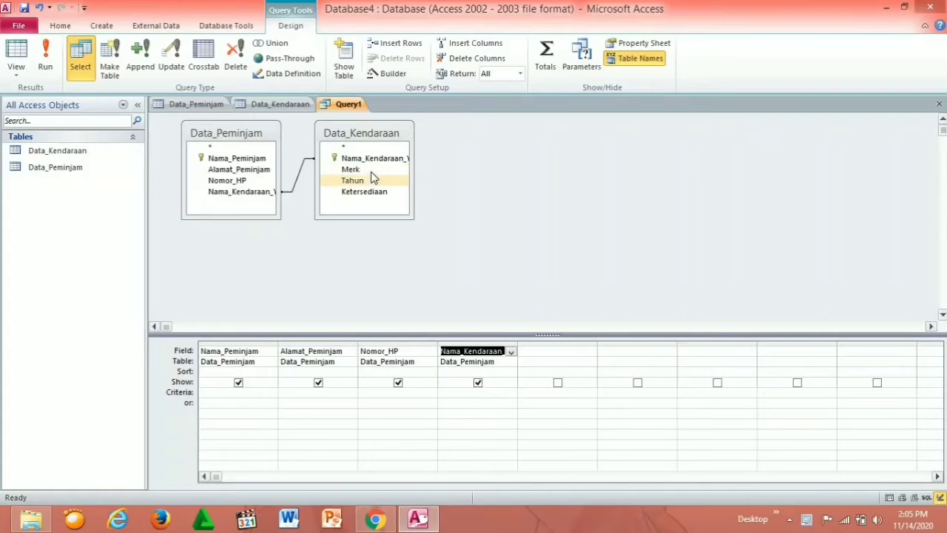
double_click(373, 169)
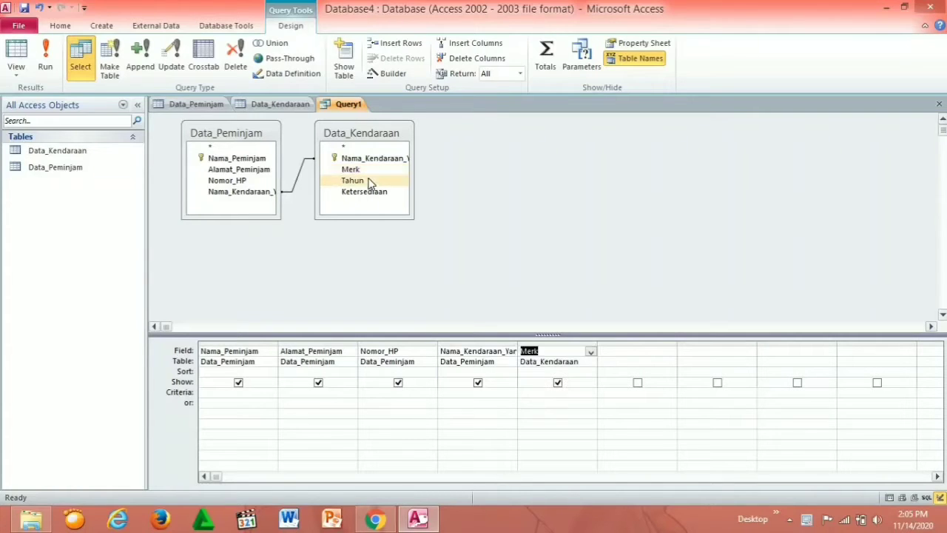
double_click(368, 181)
click(370, 193)
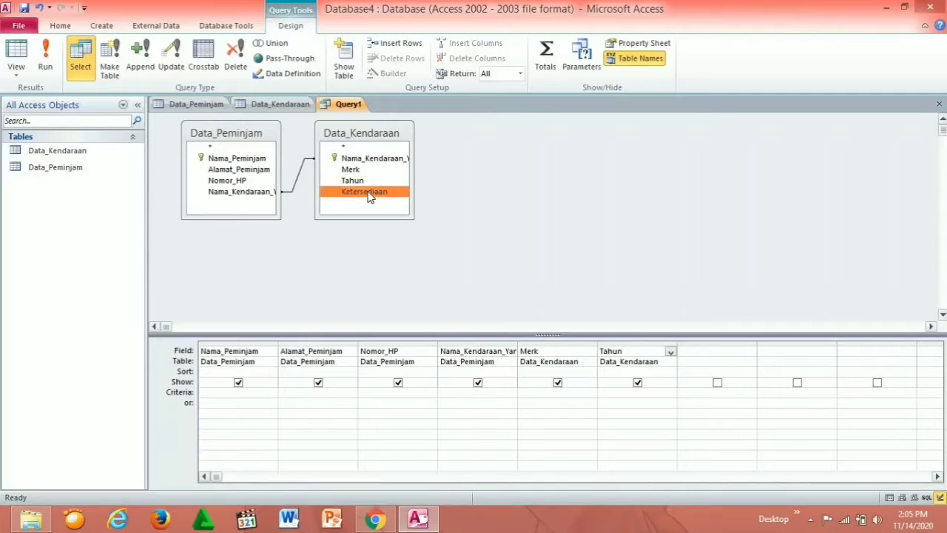
click(452, 194)
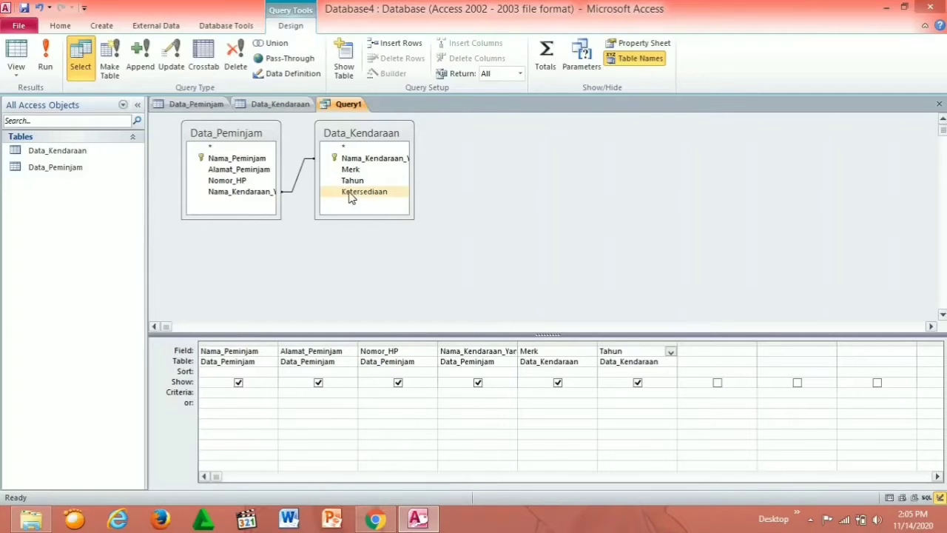
double_click(360, 193)
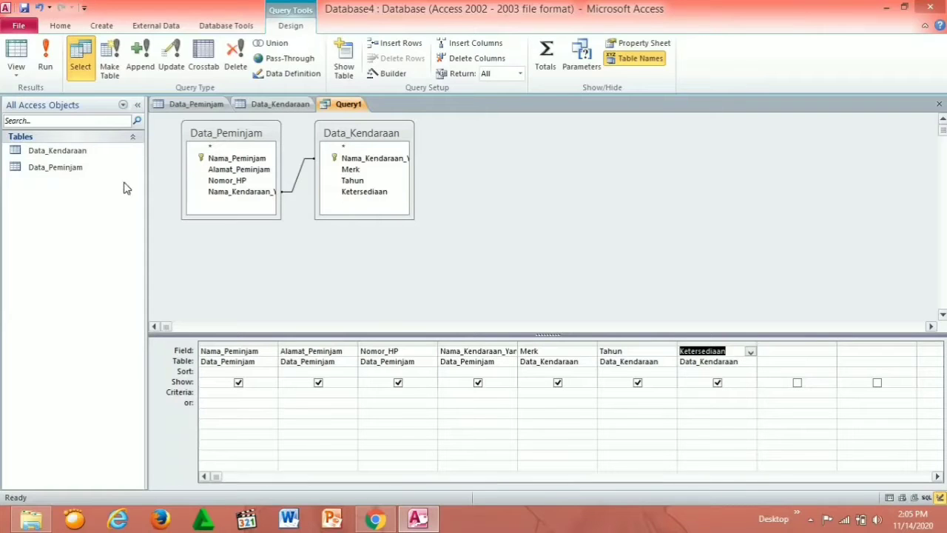
right_click(342, 108)
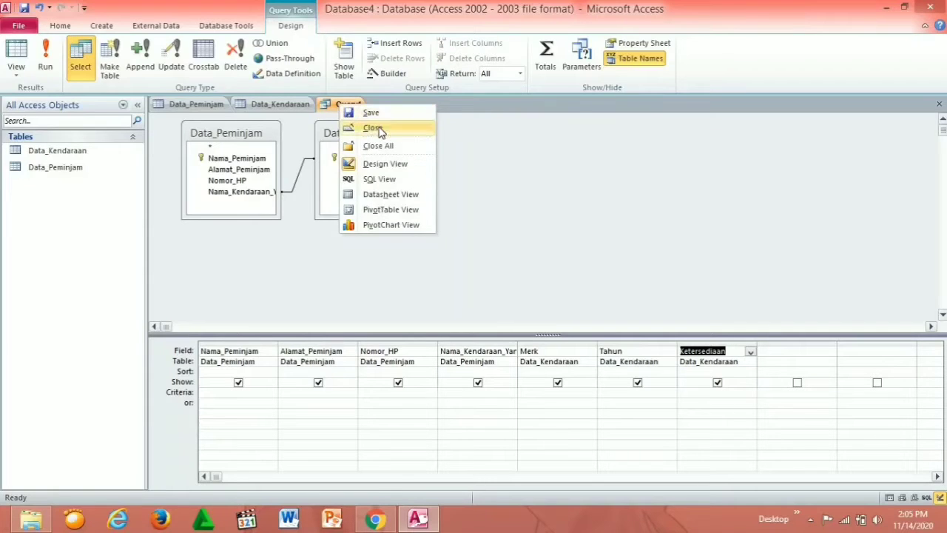
click(108, 191)
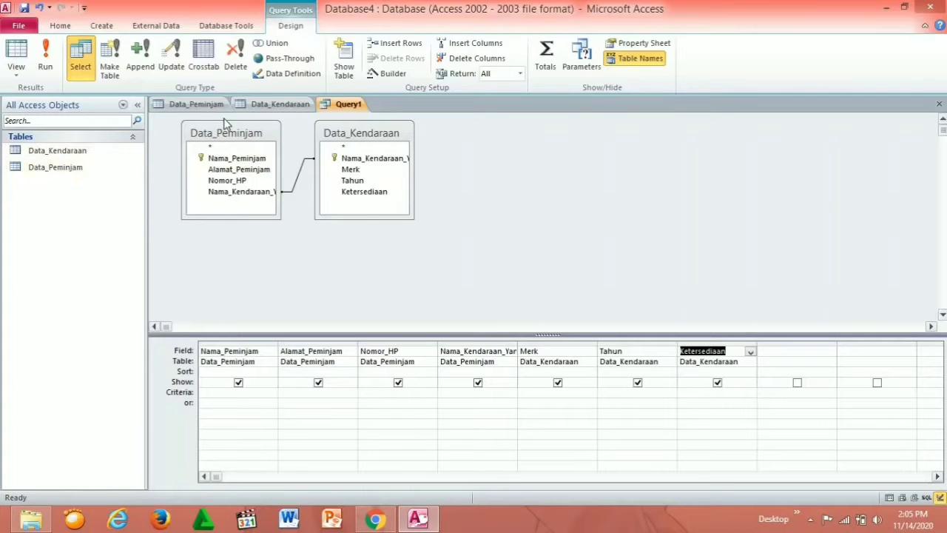
click(344, 106)
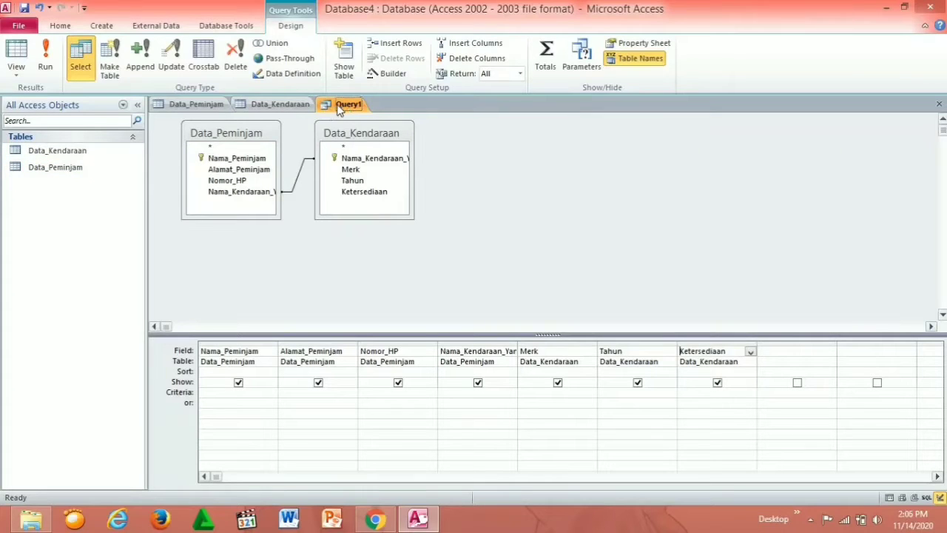
click(16, 65)
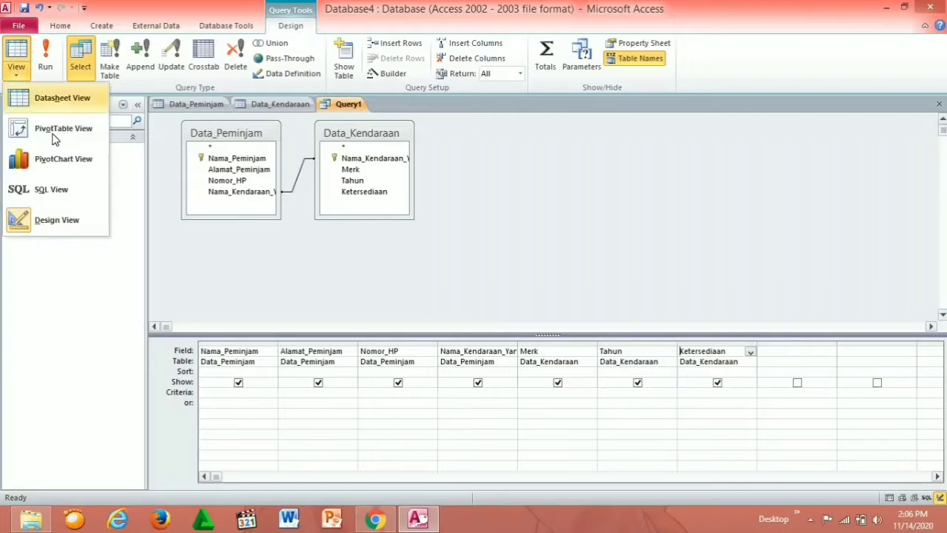
click(67, 266)
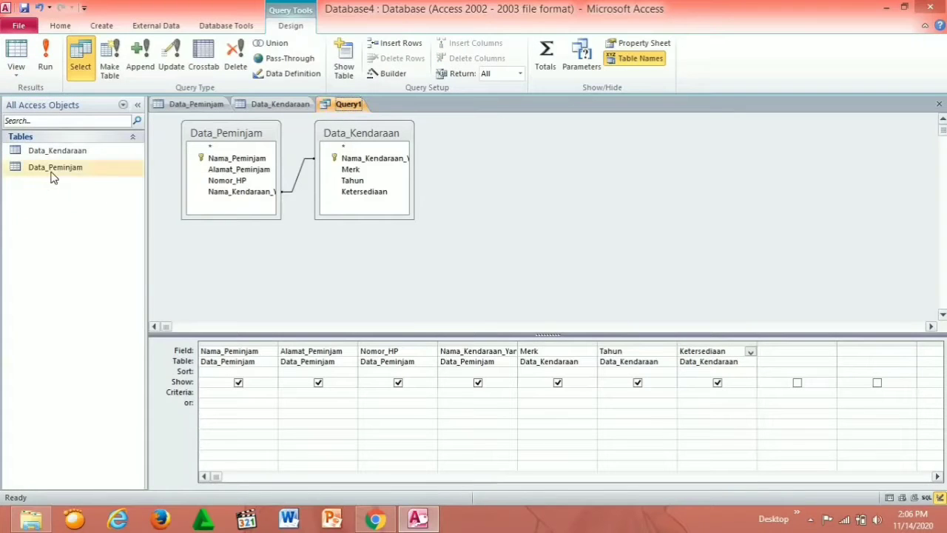
Save the query as Query1 and open it in Datasheet View
right_click(359, 106)
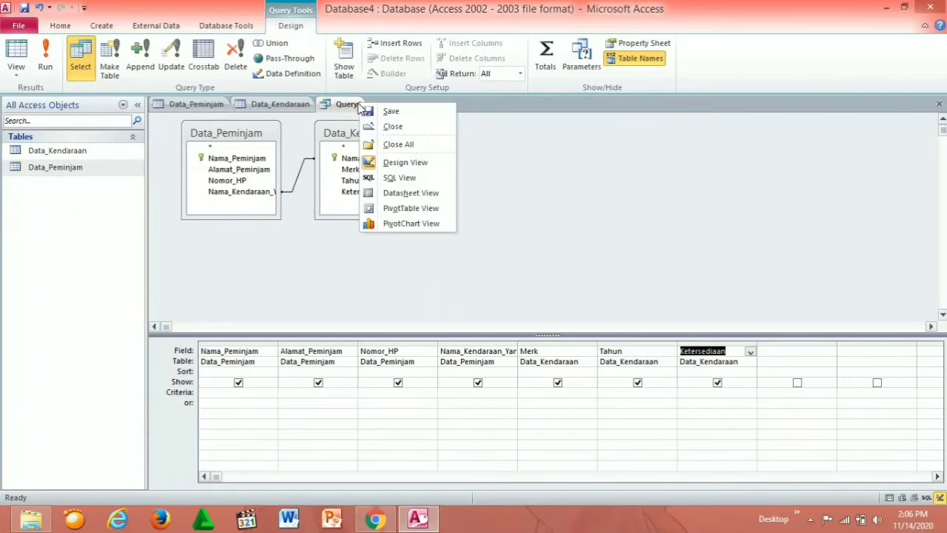
click(389, 111)
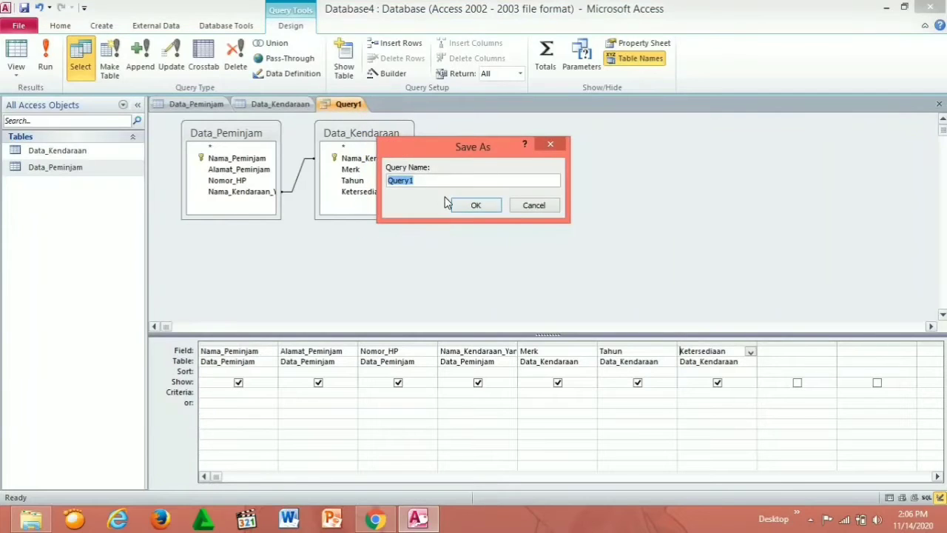
click(473, 206)
click(65, 185)
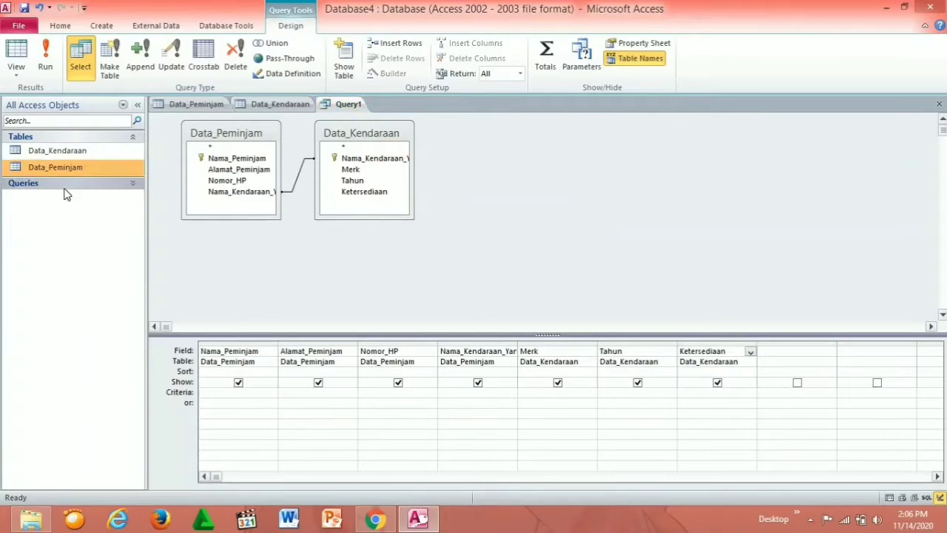
click(89, 185)
double_click(52, 199)
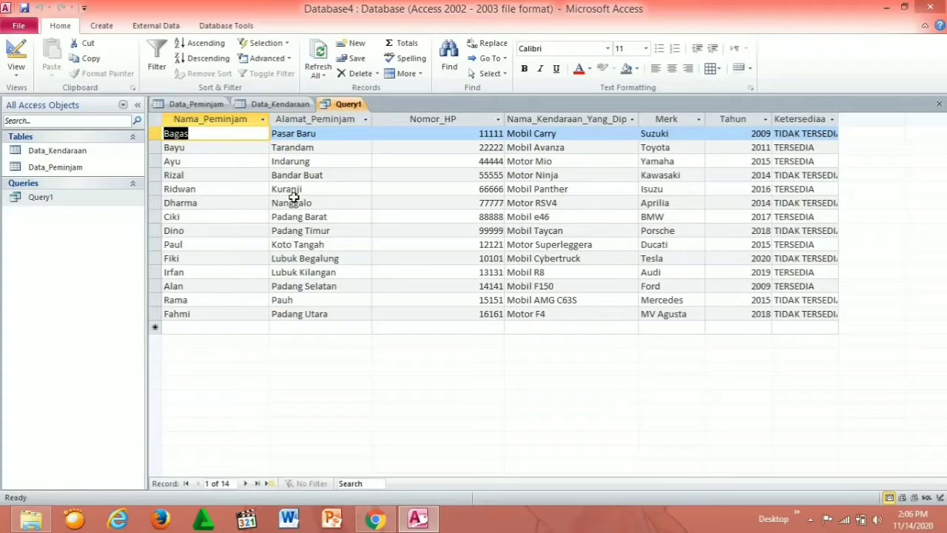
Create a form based on Query1 and save it as Form1
click(101, 25)
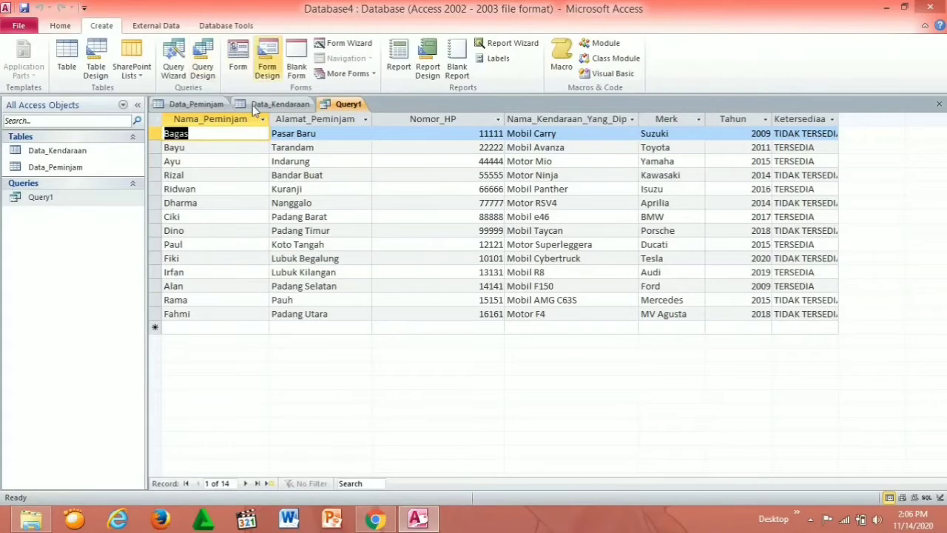
click(240, 65)
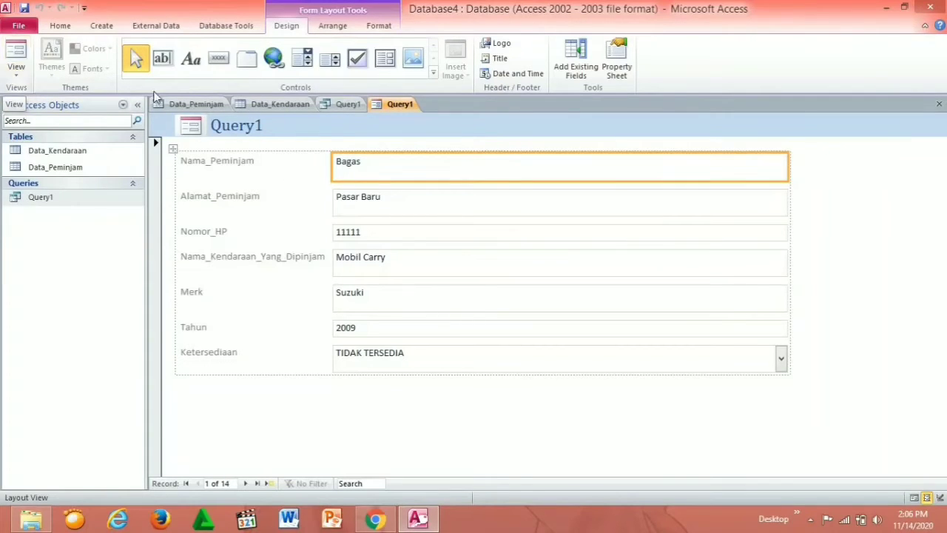
right_click(397, 105)
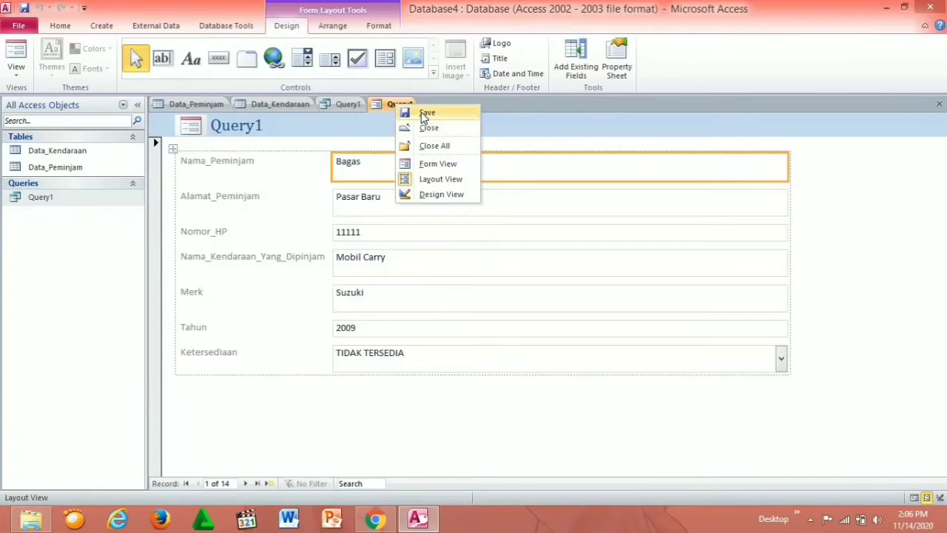
click(424, 112)
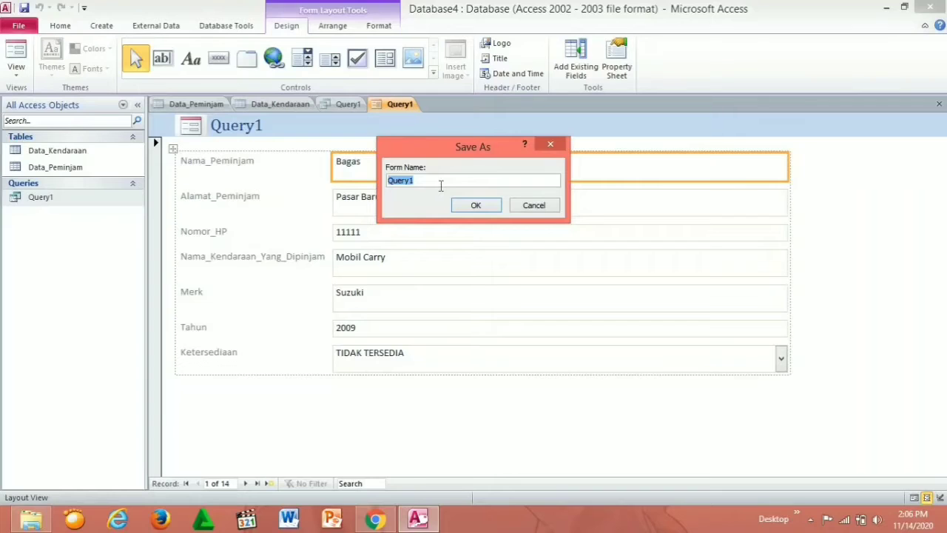
text(Form1)
click(478, 206)
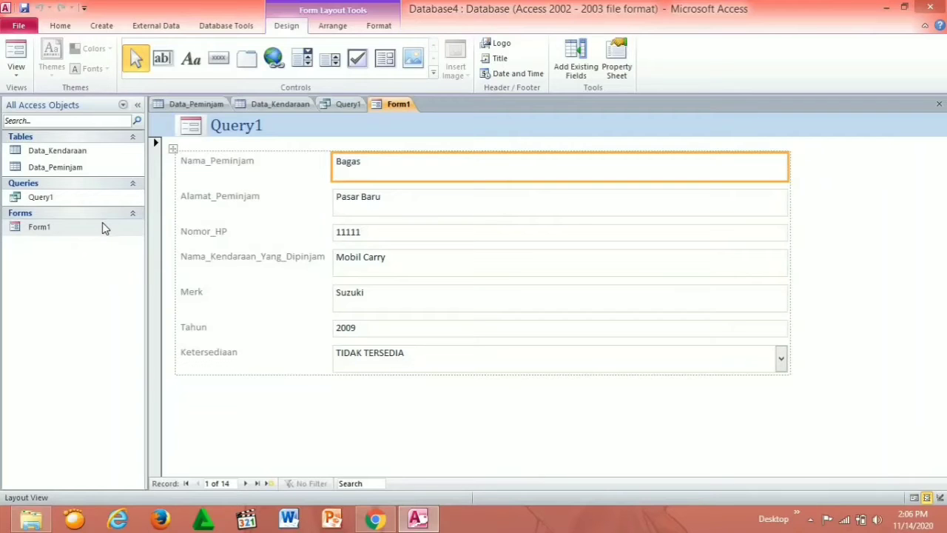
Switch Form1 to Design View and select all the controls in its Detail section
click(16, 77)
click(41, 159)
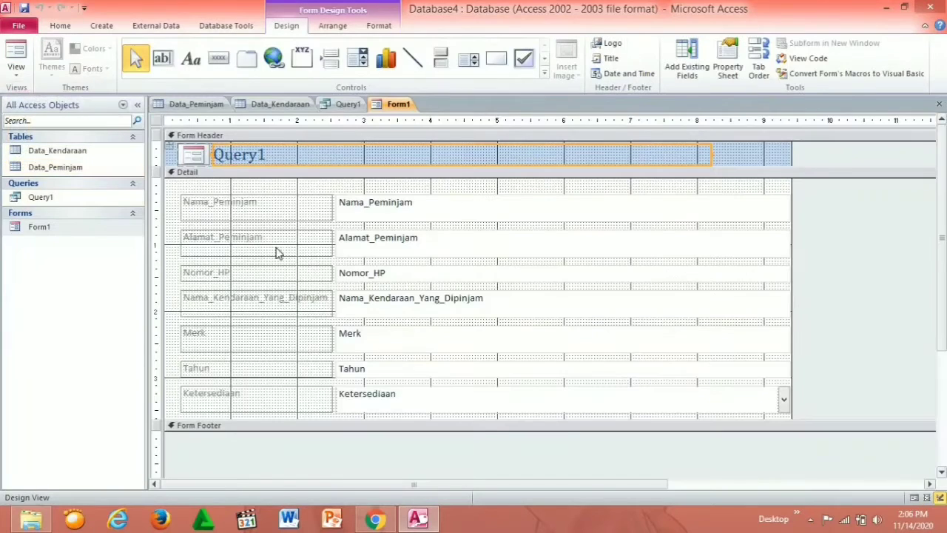
drag(166, 182, 793, 438)
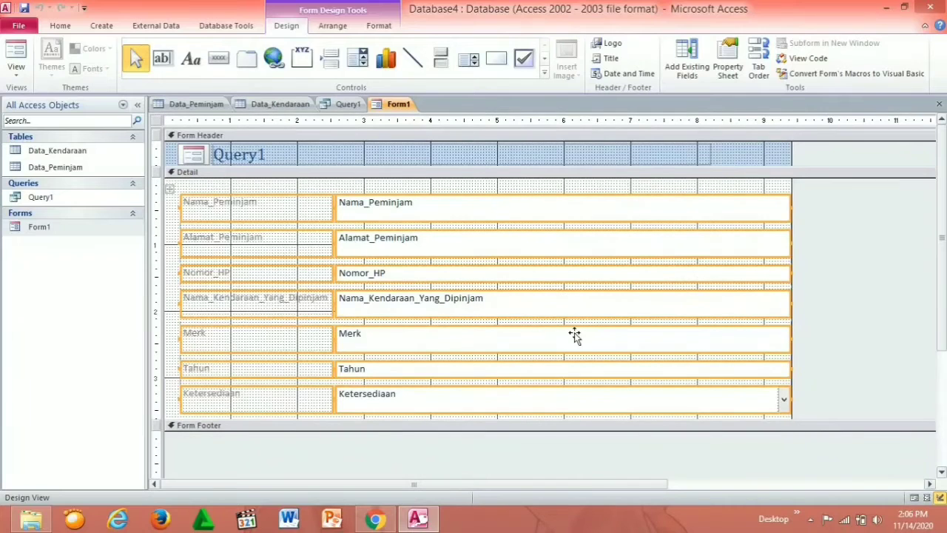
Add a command button to the Form Footer that performs Go To Next Record, with the text Selanjutnya
click(219, 59)
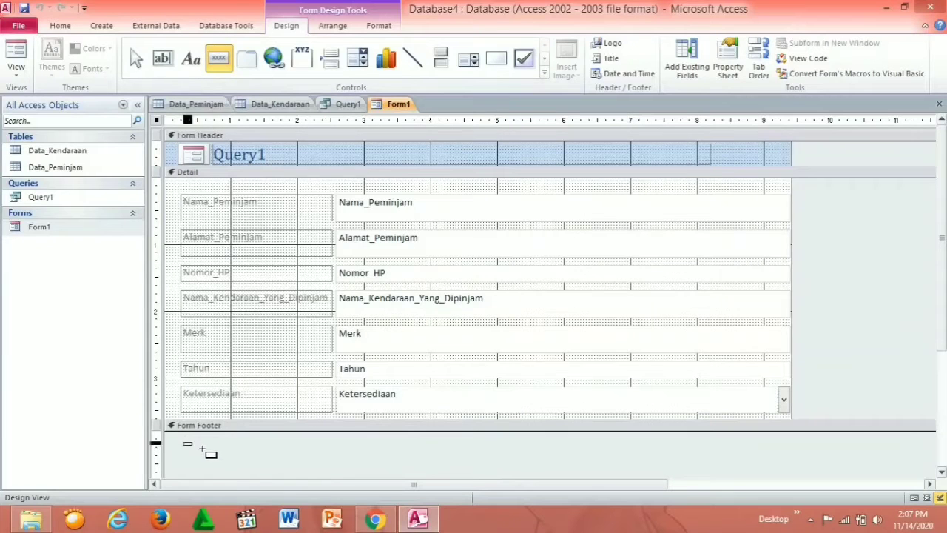
drag(201, 448, 237, 465)
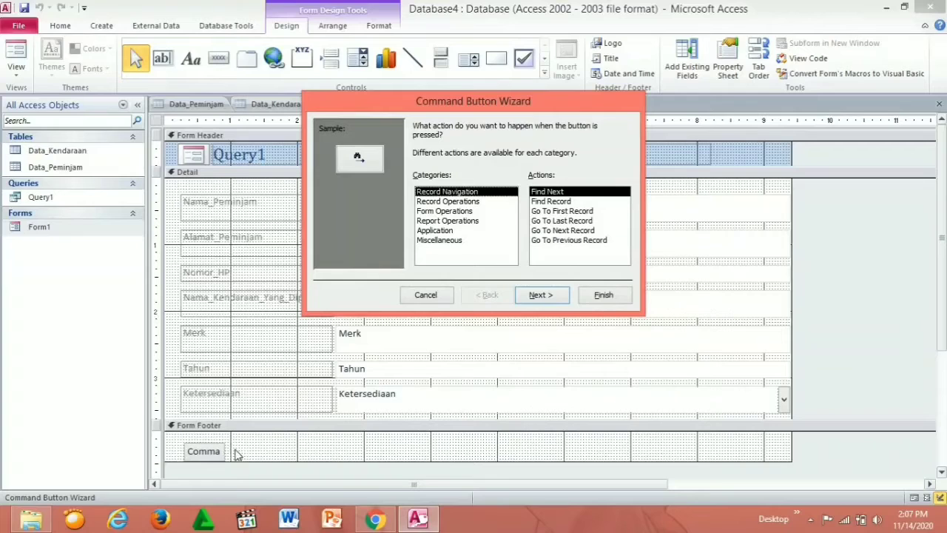
click(552, 231)
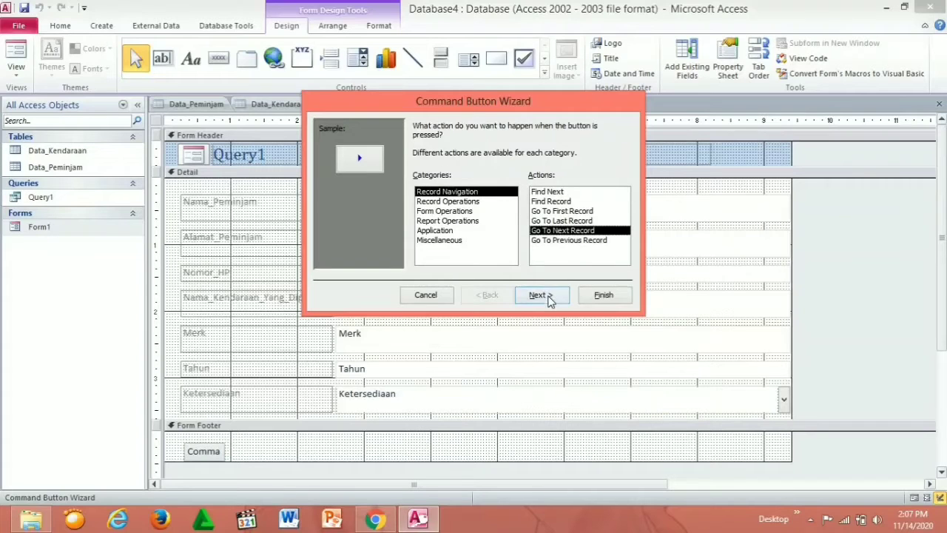
click(551, 296)
click(419, 183)
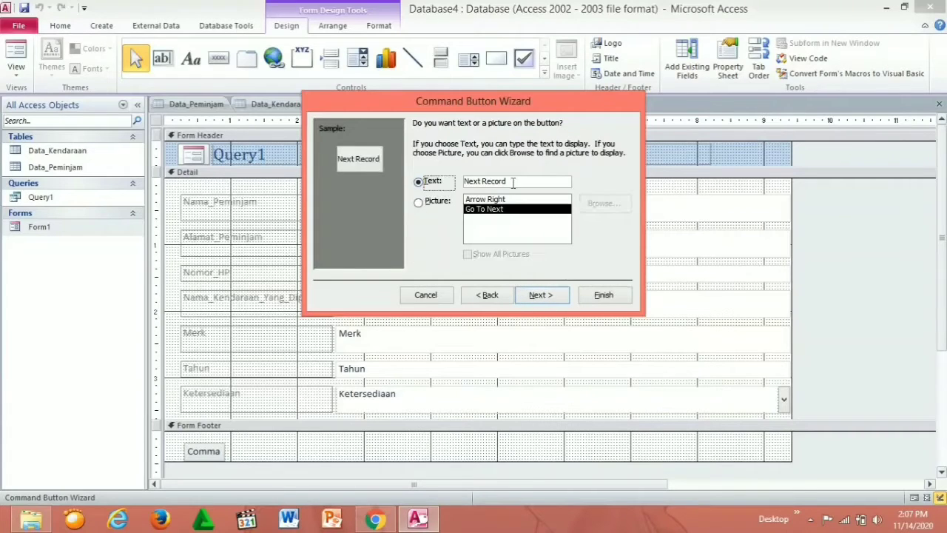
drag(510, 181, 465, 181)
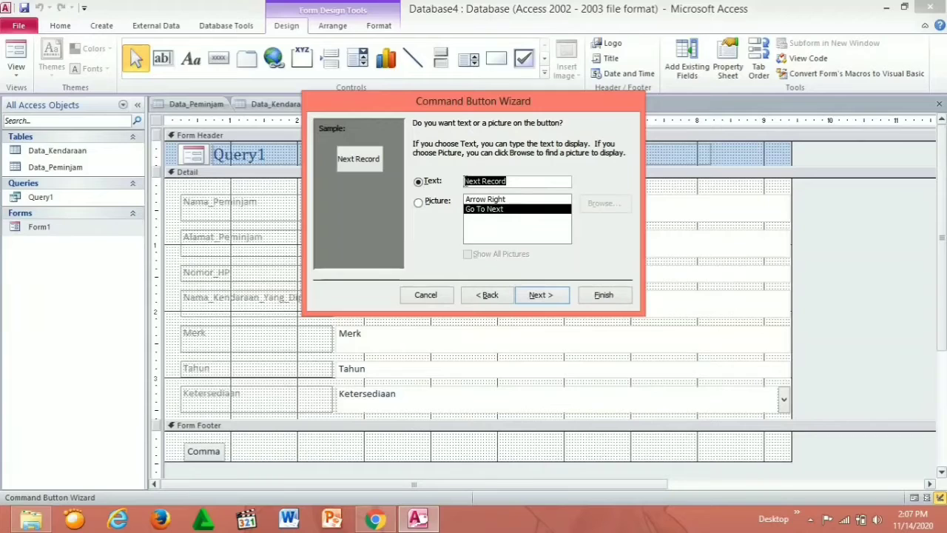
text(Selanju)
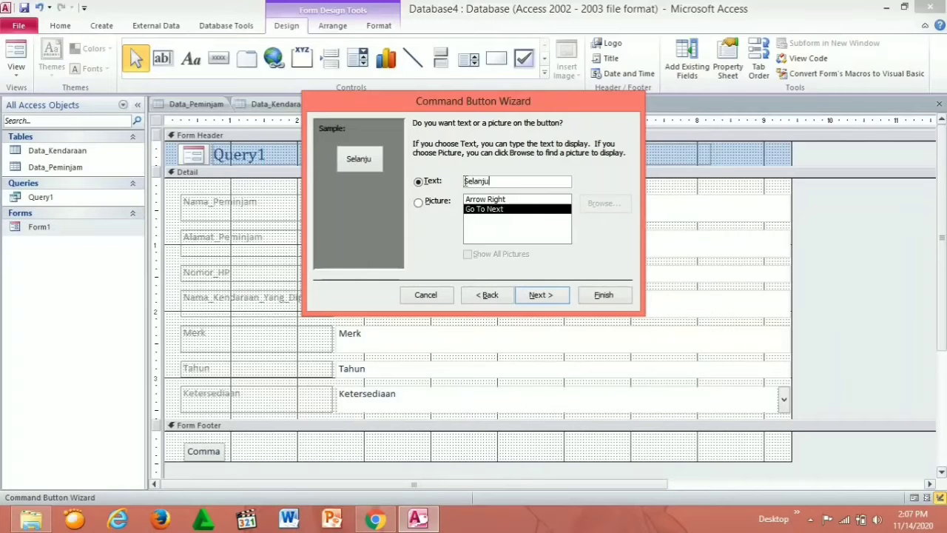
text(tnya)
click(560, 296)
click(596, 296)
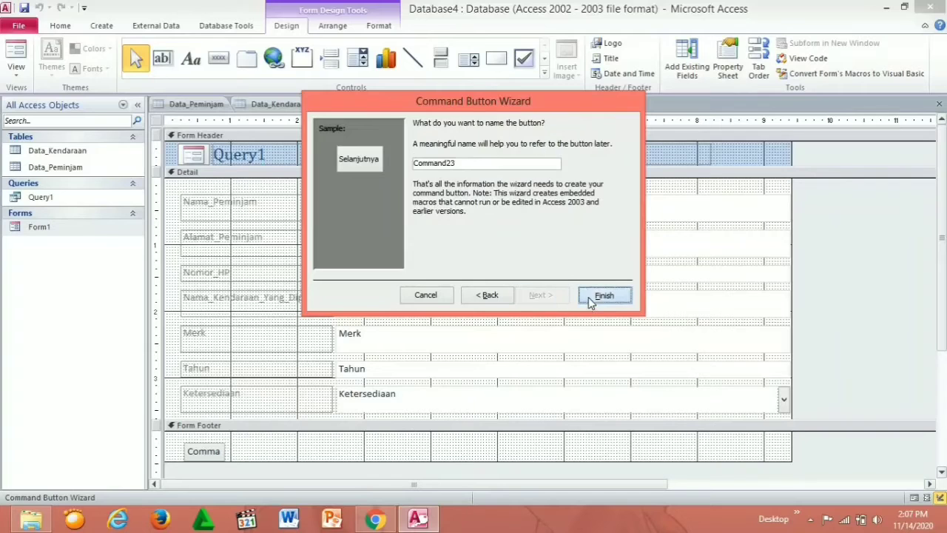
Add a Go To Previous Record command button beside Selanjutnya in the Form Footer, with the text Sebelumnya
click(218, 58)
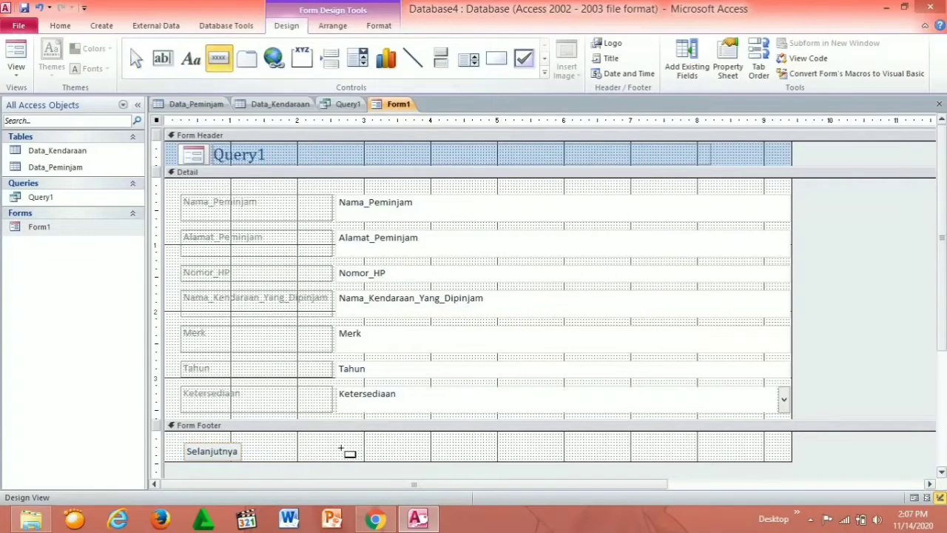
drag(258, 444, 314, 459)
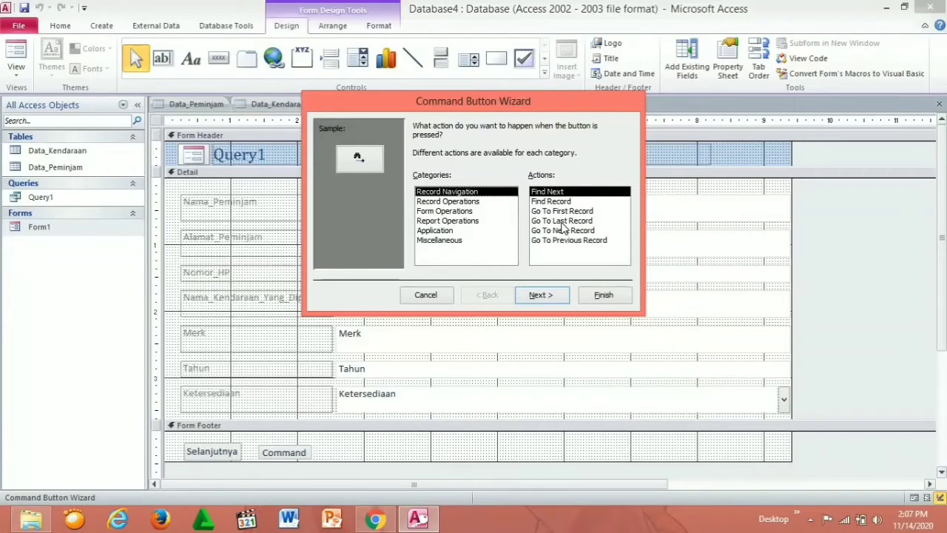
click(584, 240)
click(562, 296)
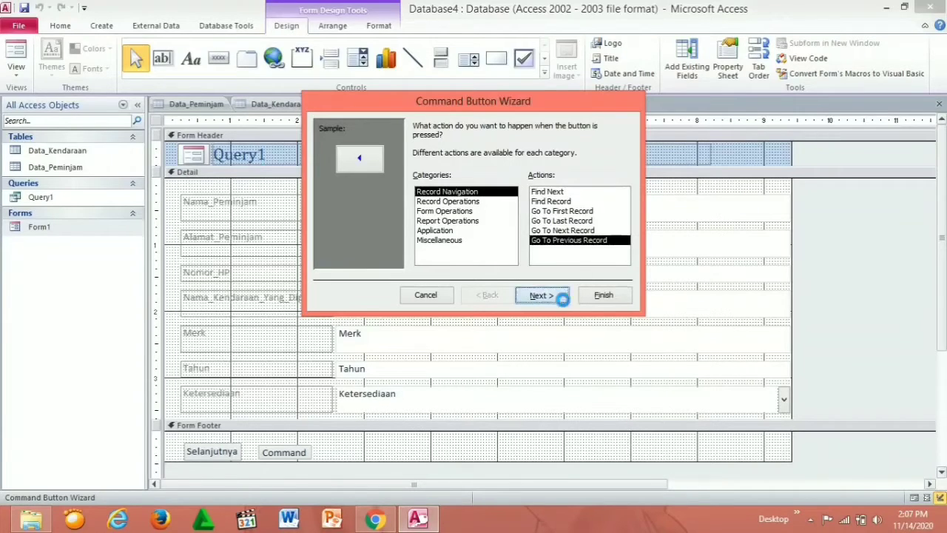
click(432, 182)
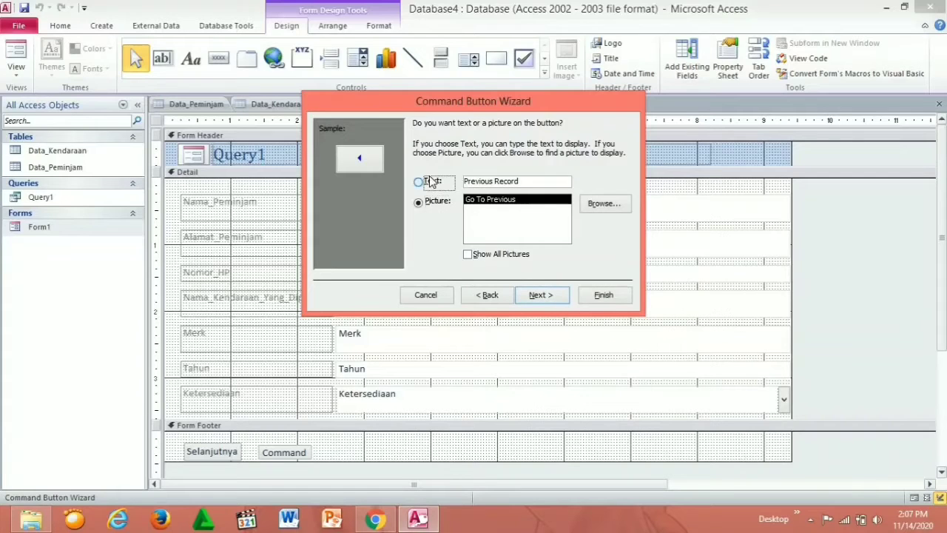
drag(529, 182, 466, 182)
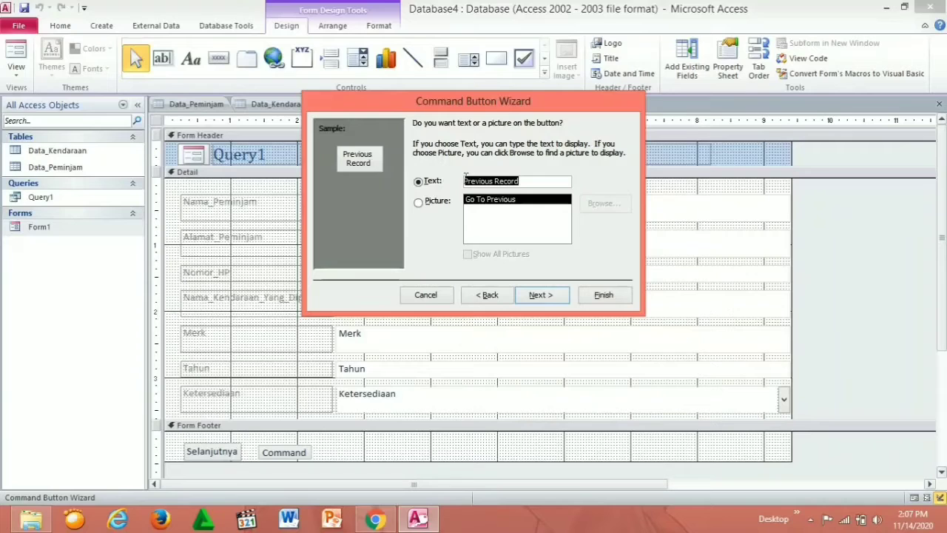
text(Sebe)
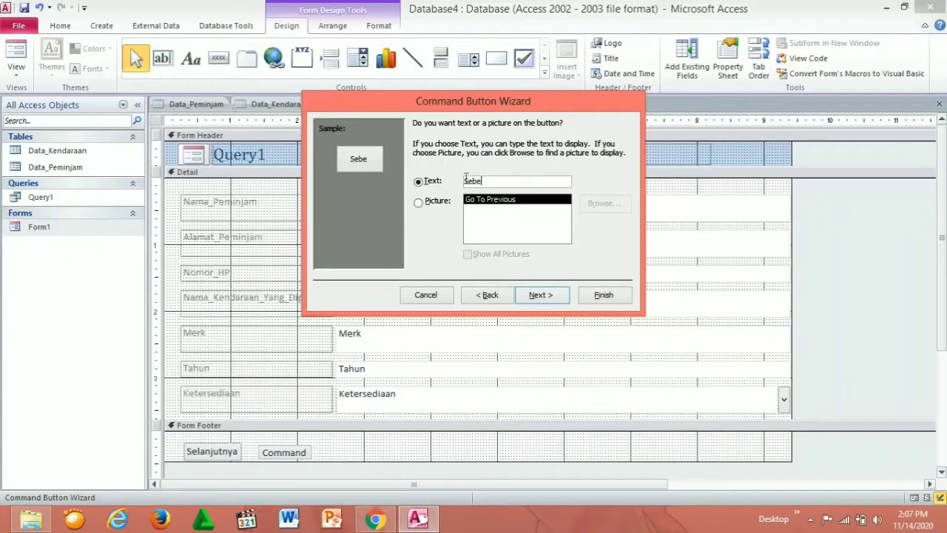
text(lumnya)
click(543, 294)
click(601, 297)
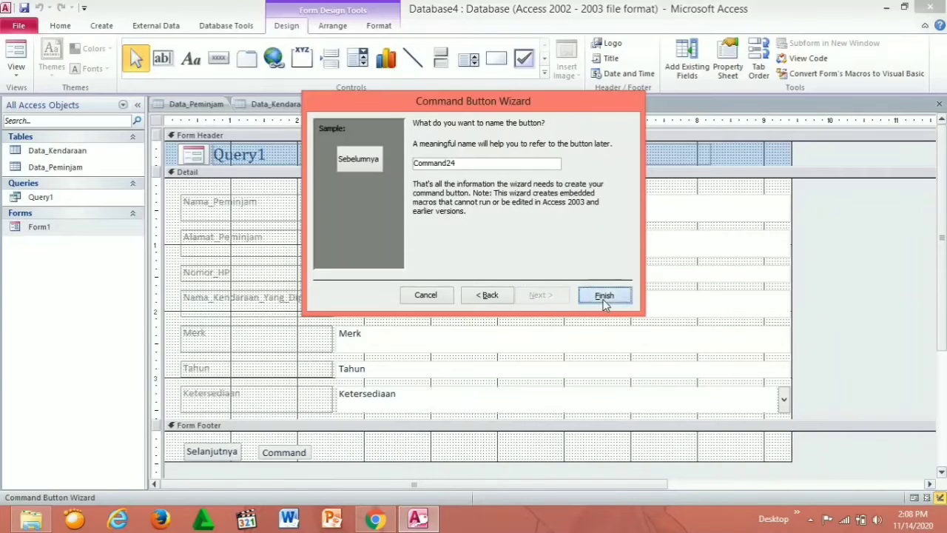
Add a Print Record command button beside Sebelumnya in the Form Footer, with the text Print
click(219, 59)
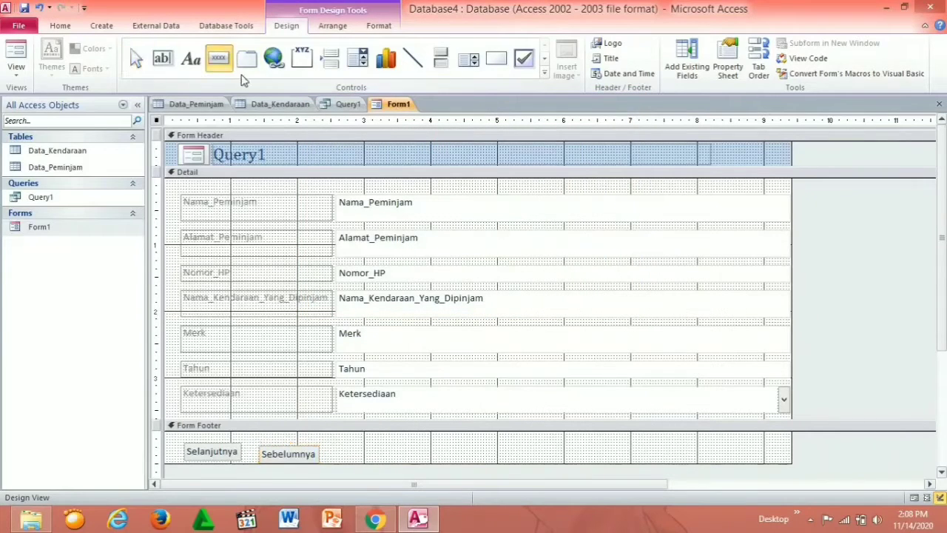
drag(338, 447, 372, 465)
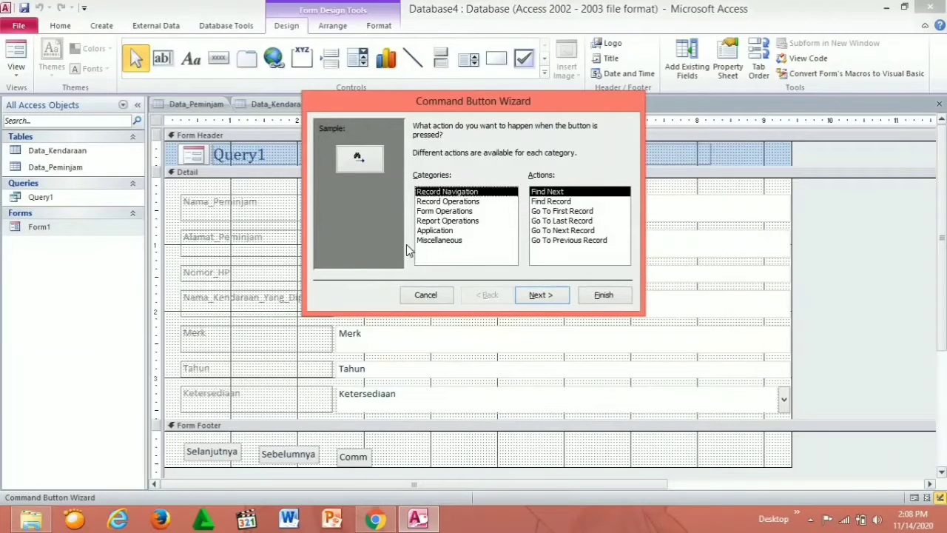
click(461, 202)
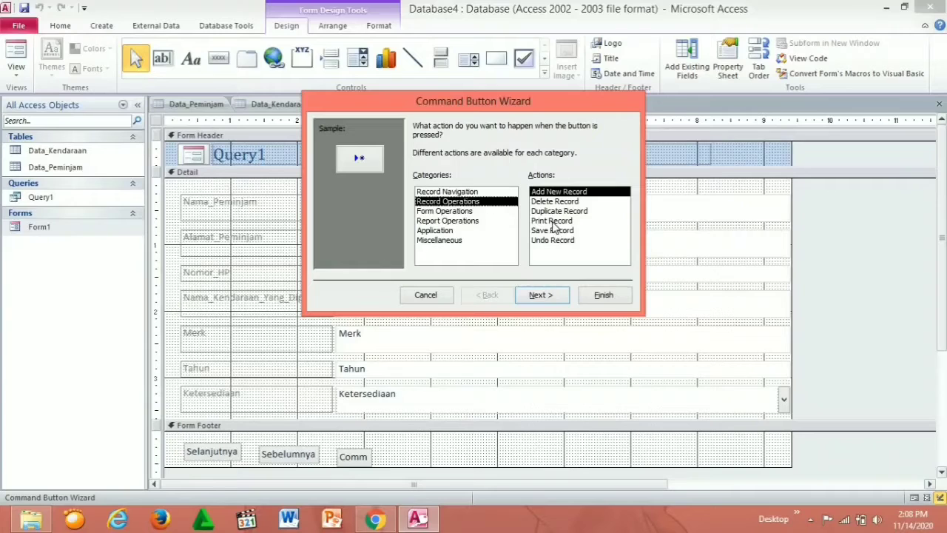
click(552, 222)
click(556, 296)
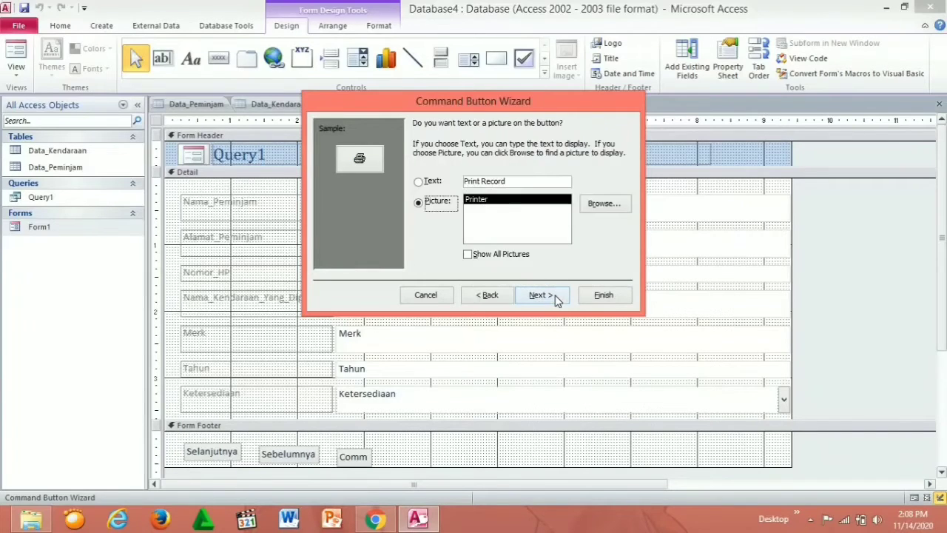
drag(509, 180, 475, 178)
click(434, 184)
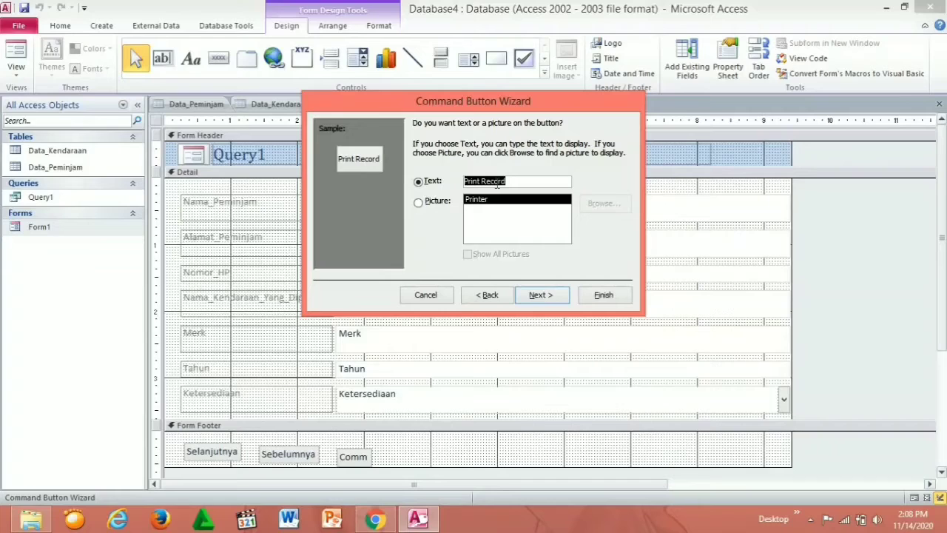
text(Print)
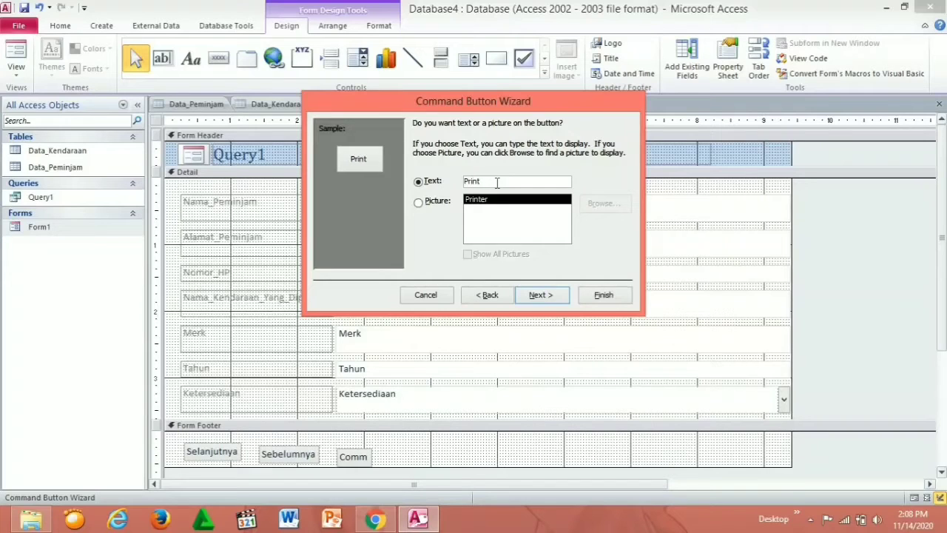
click(551, 296)
click(601, 295)
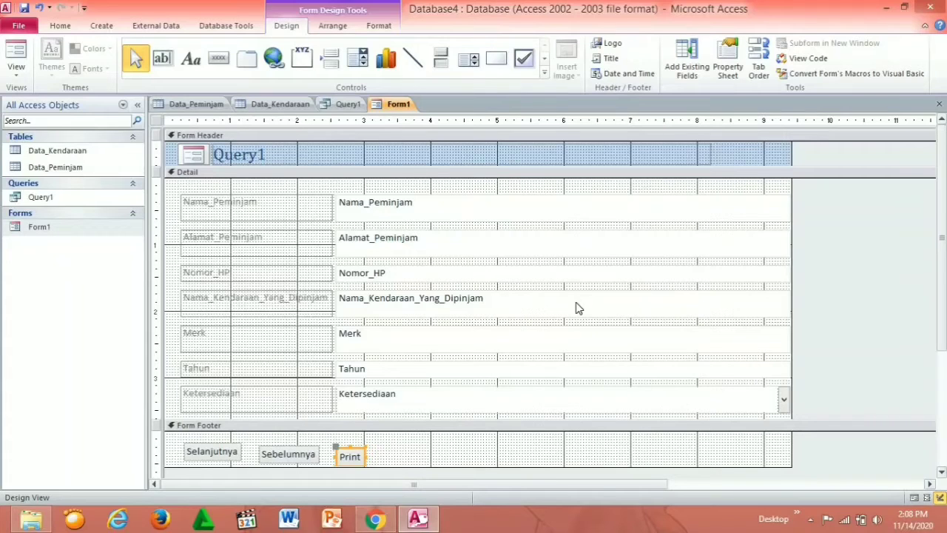
Add a Quit Application command button beside Print in the Form Footer, with the text Keluar
click(216, 59)
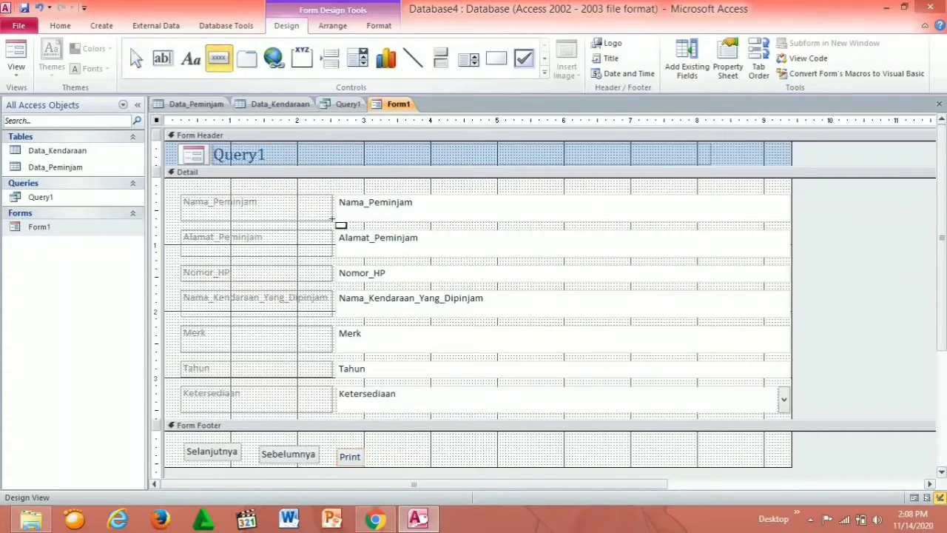
drag(375, 450, 409, 466)
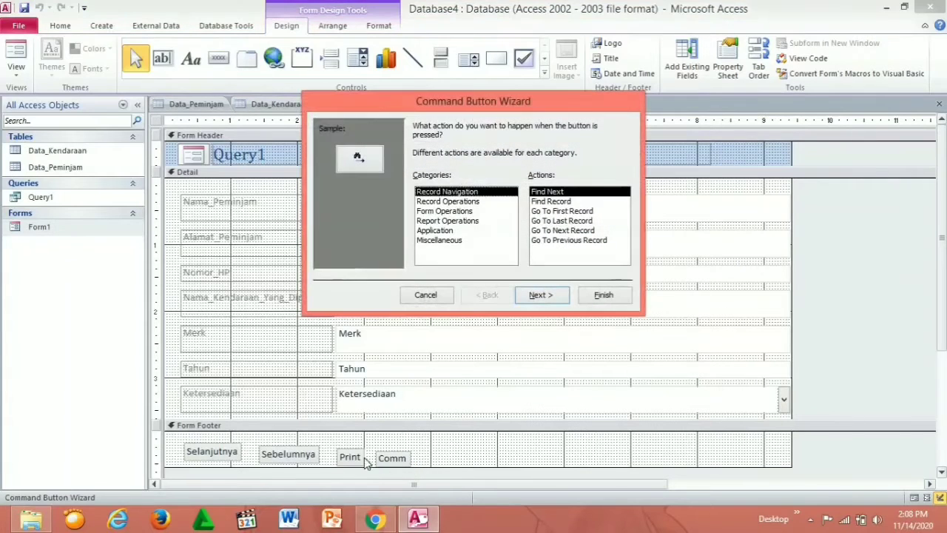
click(444, 231)
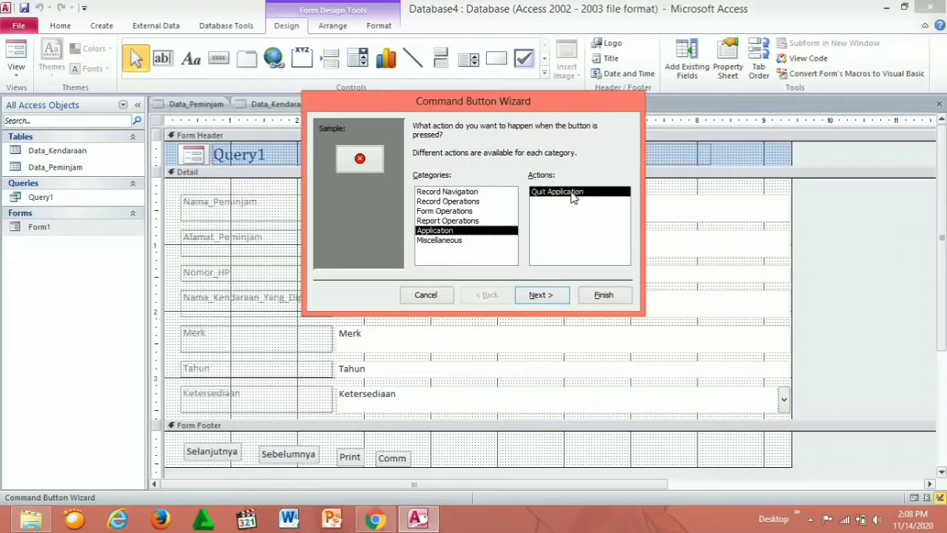
click(541, 296)
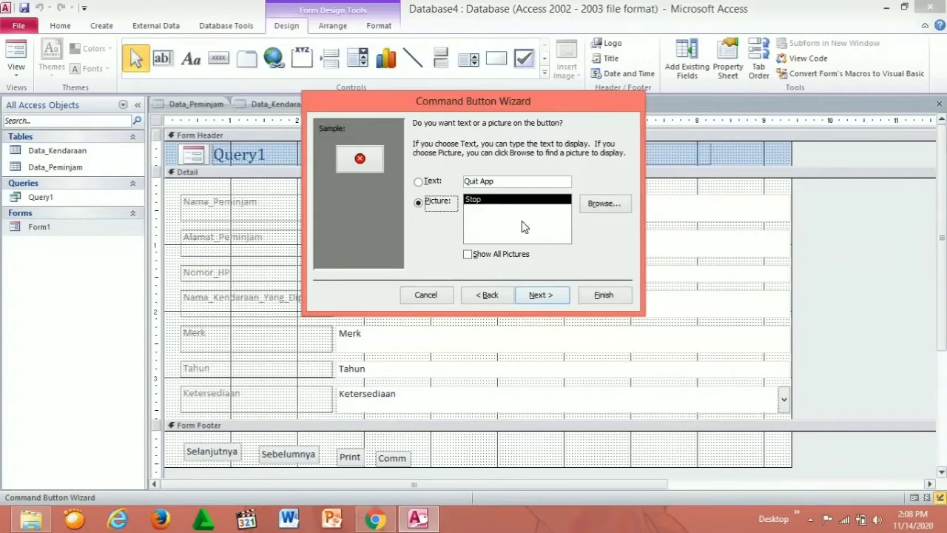
click(420, 184)
drag(507, 181, 465, 181)
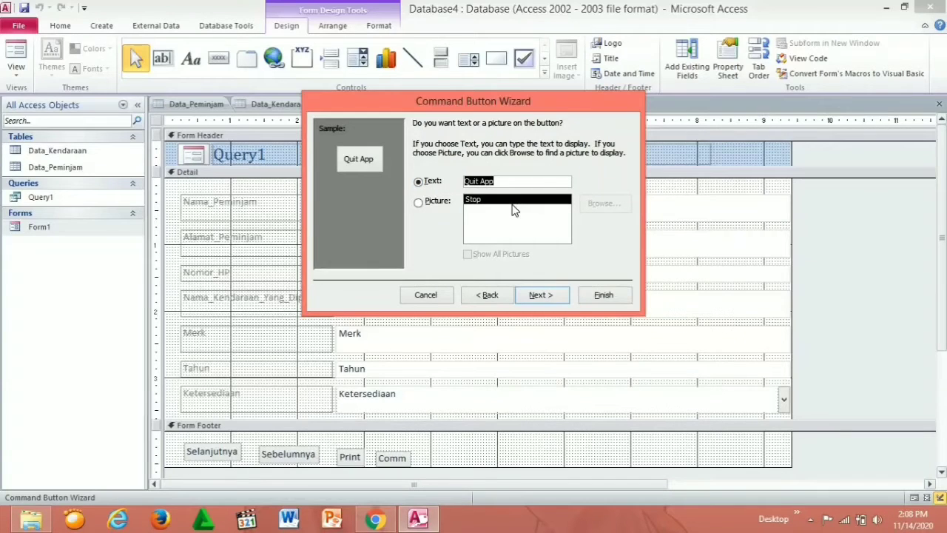
text(KEluar)
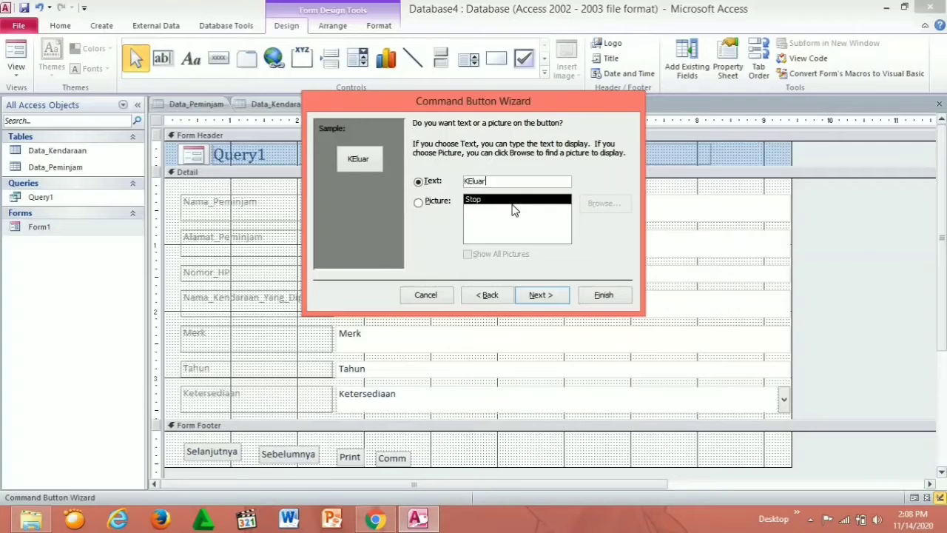
key(BackSpace)
key(BackSpace)
key(BackSpace)
key(BackSpace)
text(eluar)
click(559, 294)
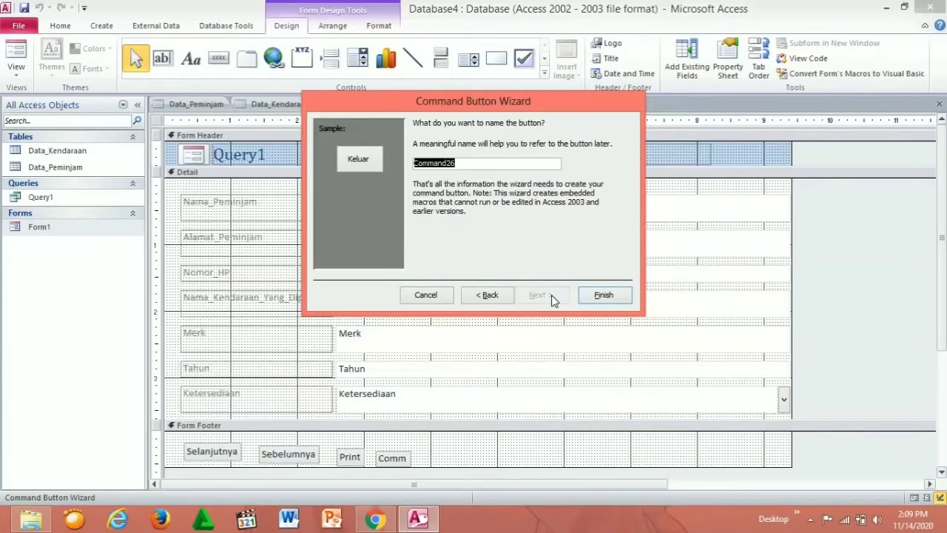
click(605, 295)
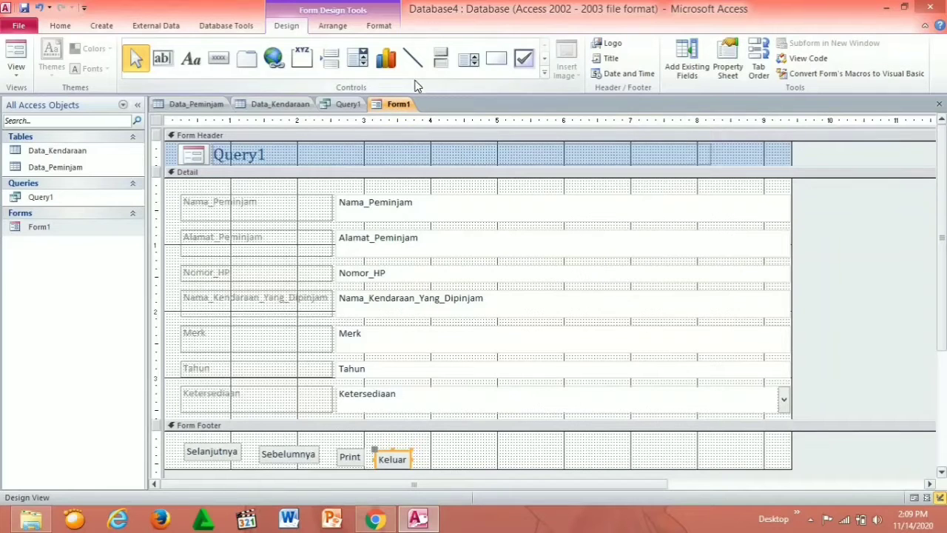
click(338, 65)
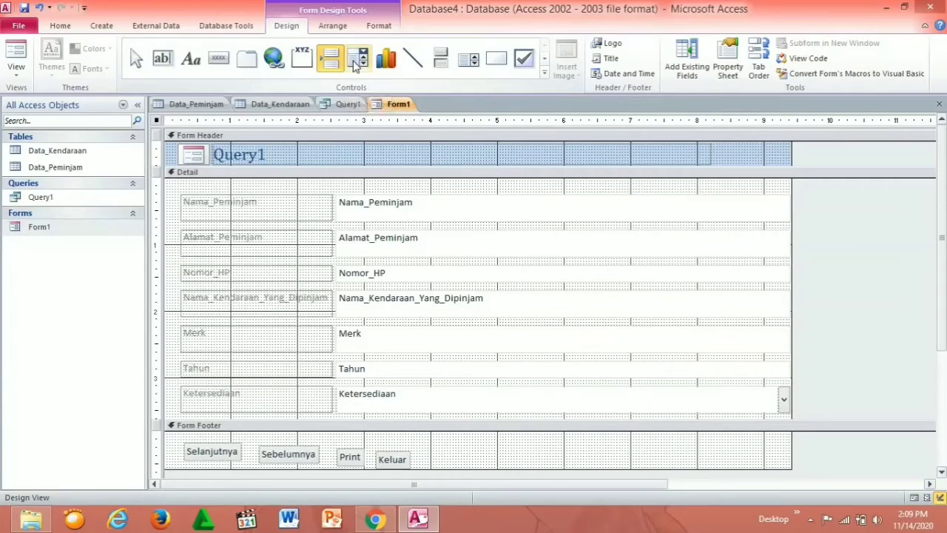
click(360, 63)
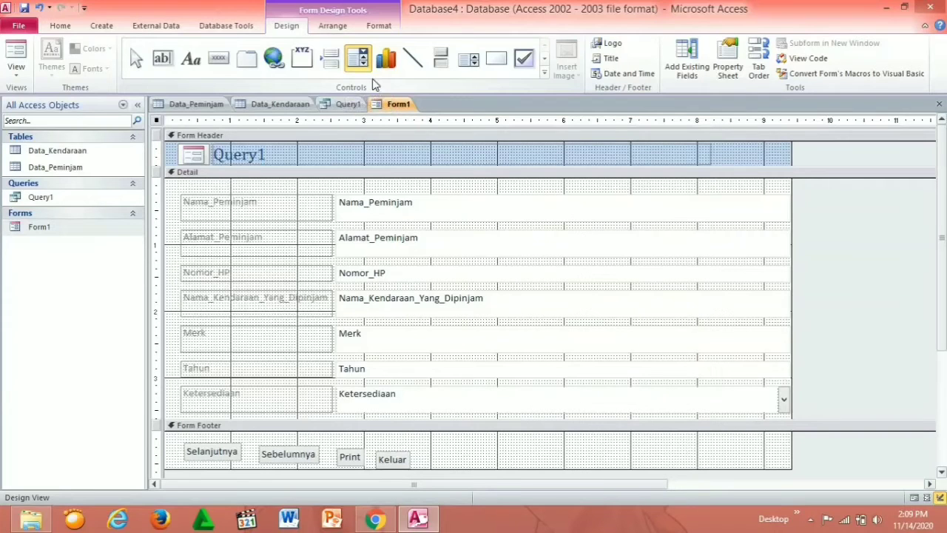
key(Escape)
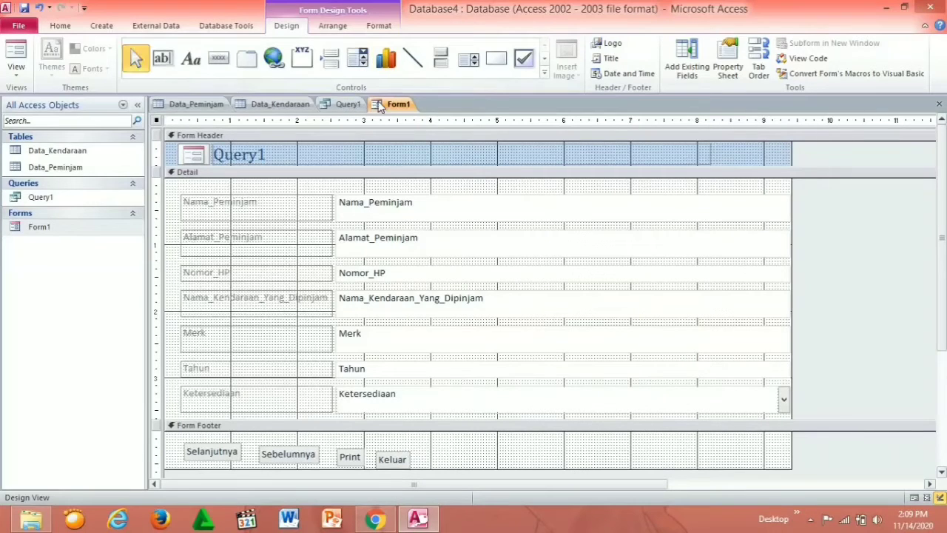
Add a combo box beside Keluar in the Form Footer that finds a form record by Nama_Kendaraan_Yang_Dipinjam, keeping that field name as label
click(357, 61)
drag(447, 443, 585, 464)
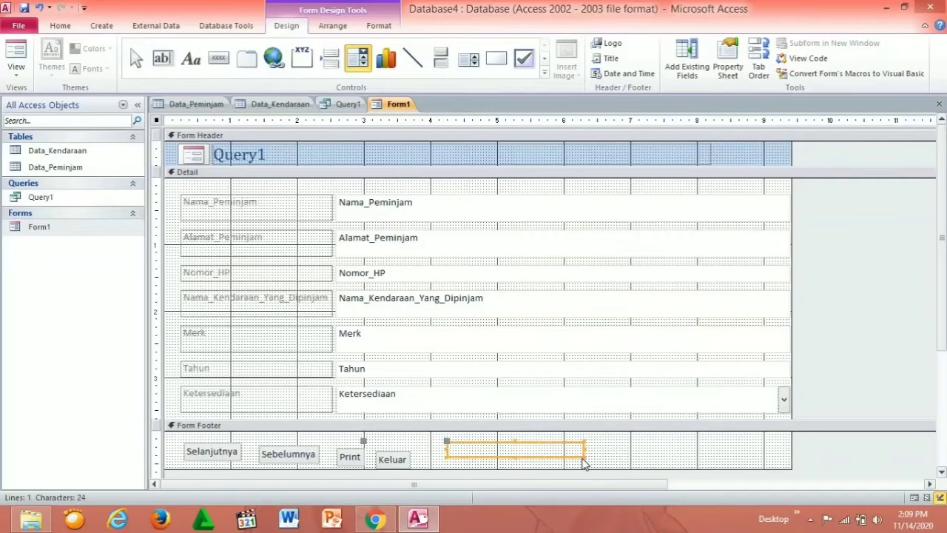
click(427, 219)
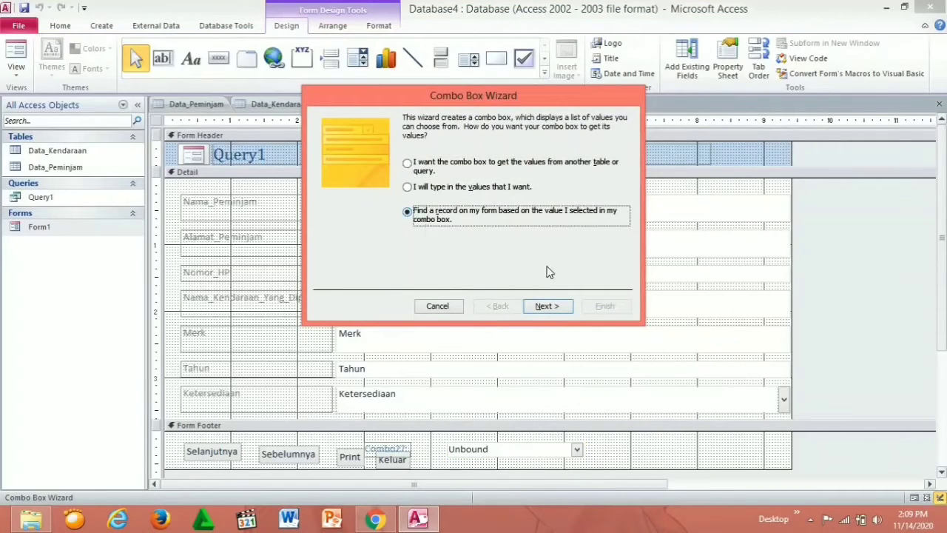
click(548, 306)
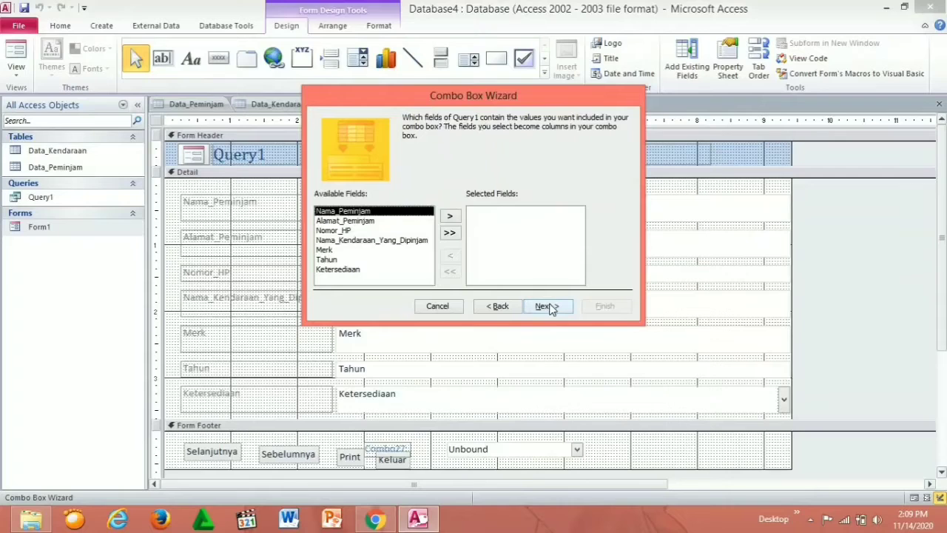
click(393, 242)
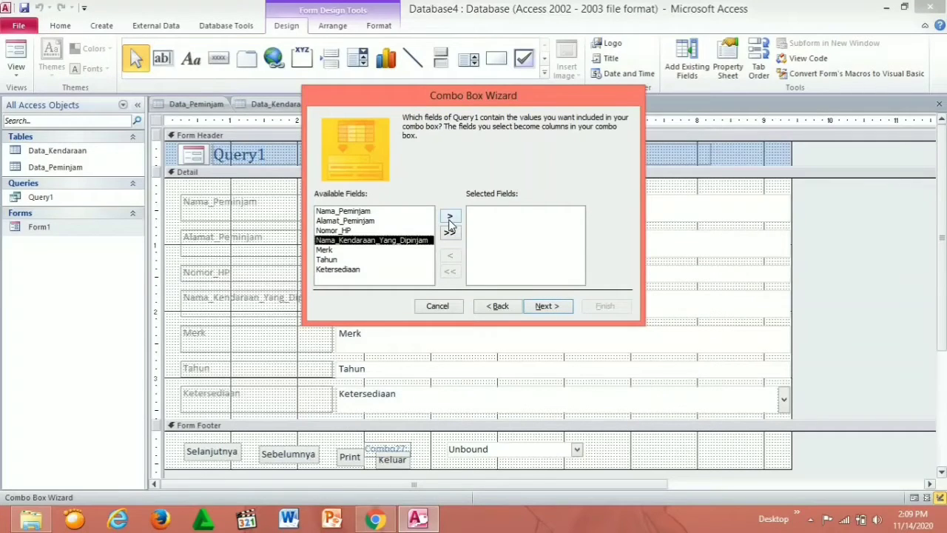
click(450, 216)
click(539, 306)
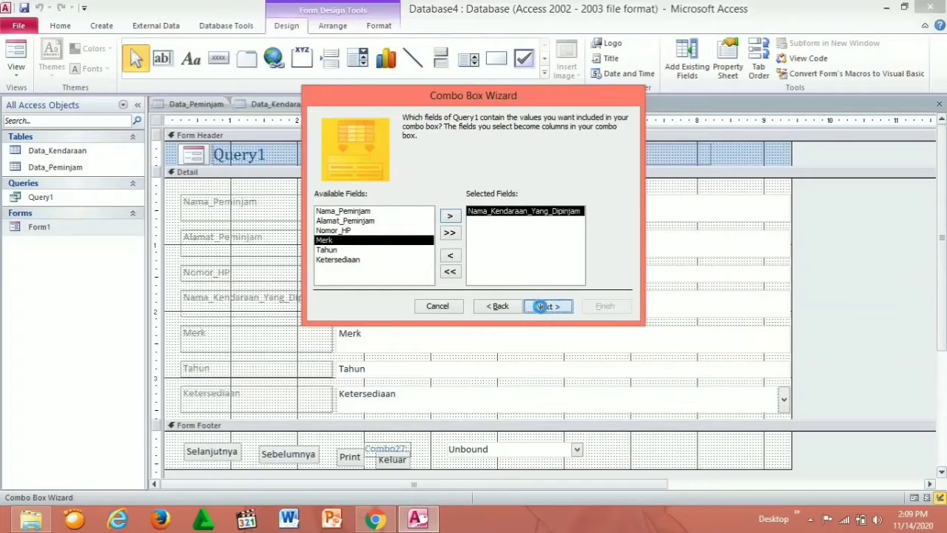
click(547, 307)
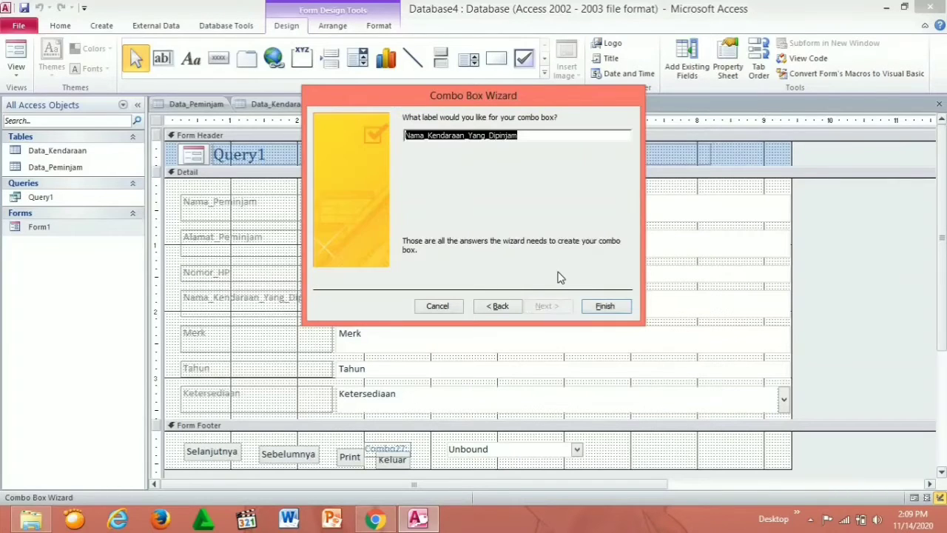
click(588, 314)
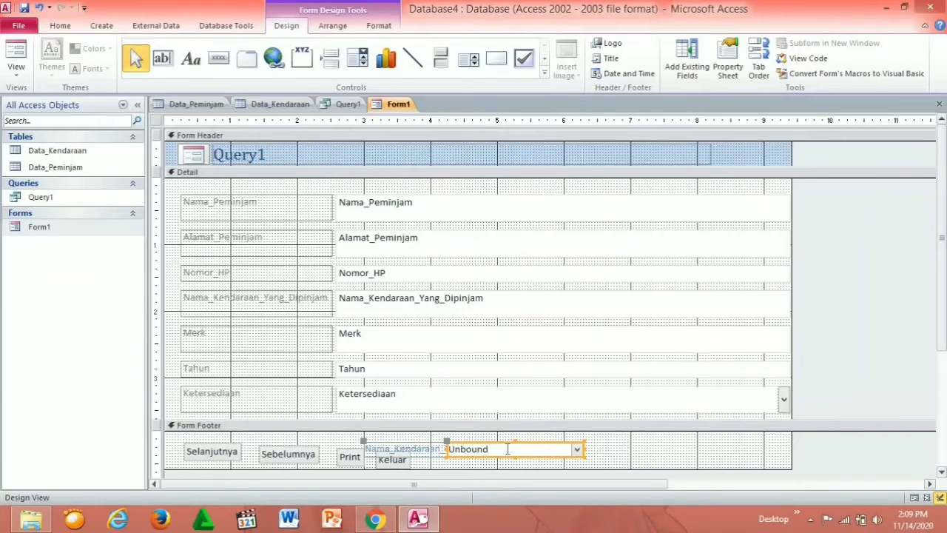
Move and narrow the combo box so its full label fits beside Keluar, and line up the Form Footer buttons in one row
drag(446, 449, 589, 441)
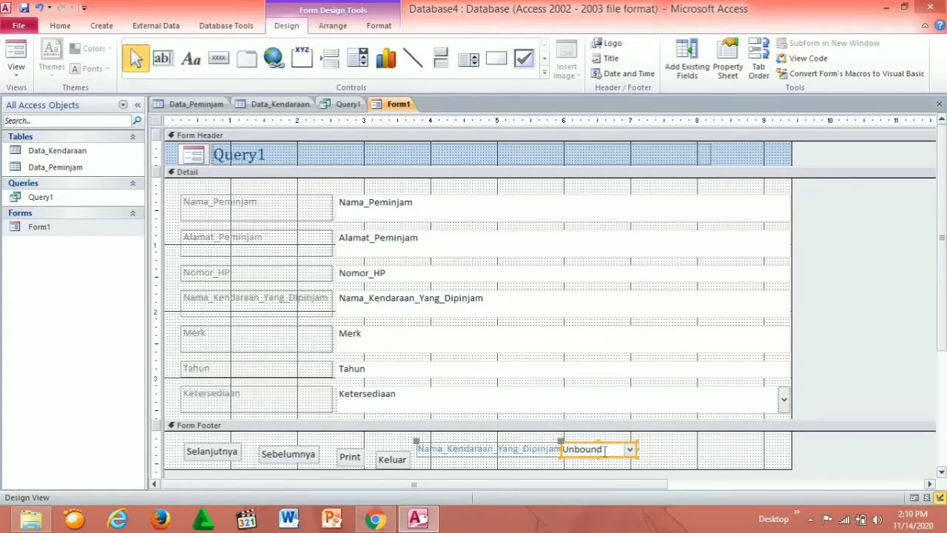
click(397, 456)
drag(398, 456, 308, 445)
click(350, 457)
click(310, 449)
drag(398, 450, 395, 447)
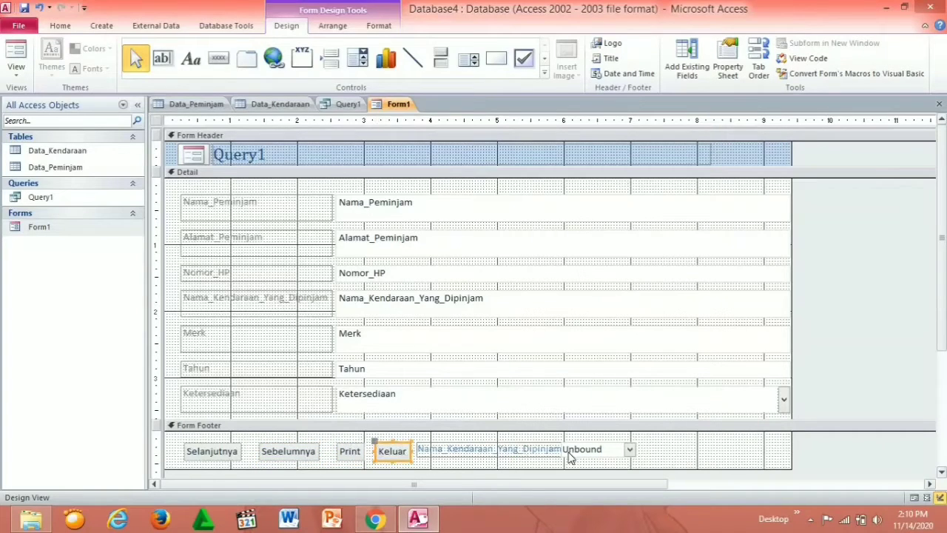
click(677, 454)
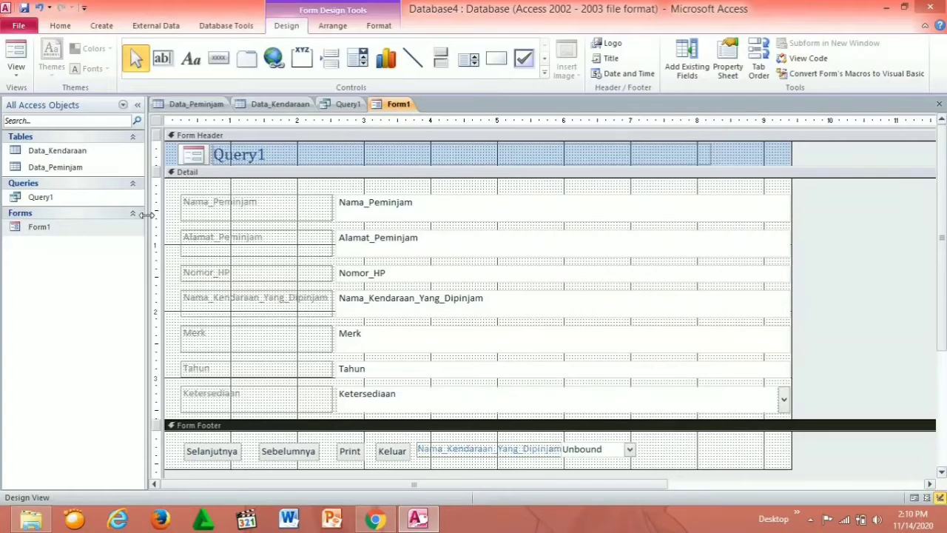
Open Query1 and Form1 to check the query's records and the form with its footer controls
click(41, 228)
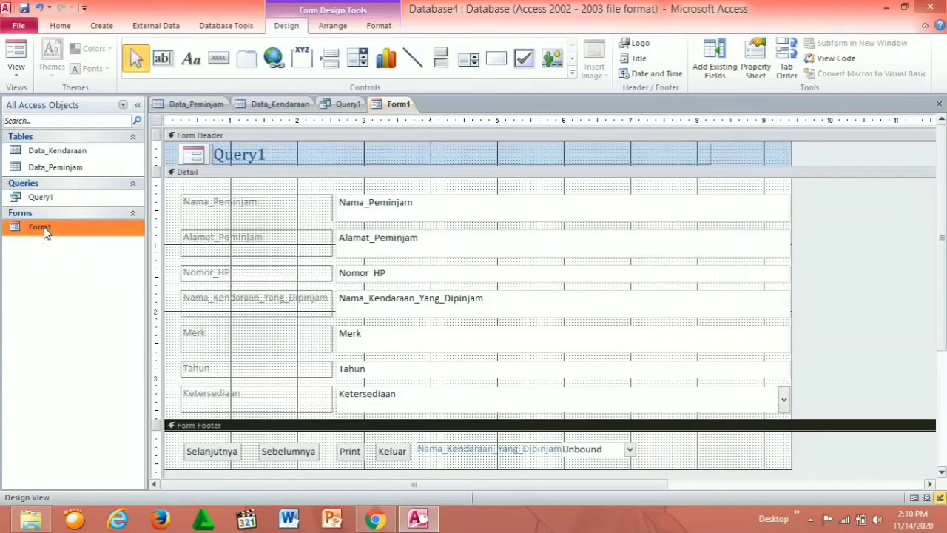
double_click(65, 200)
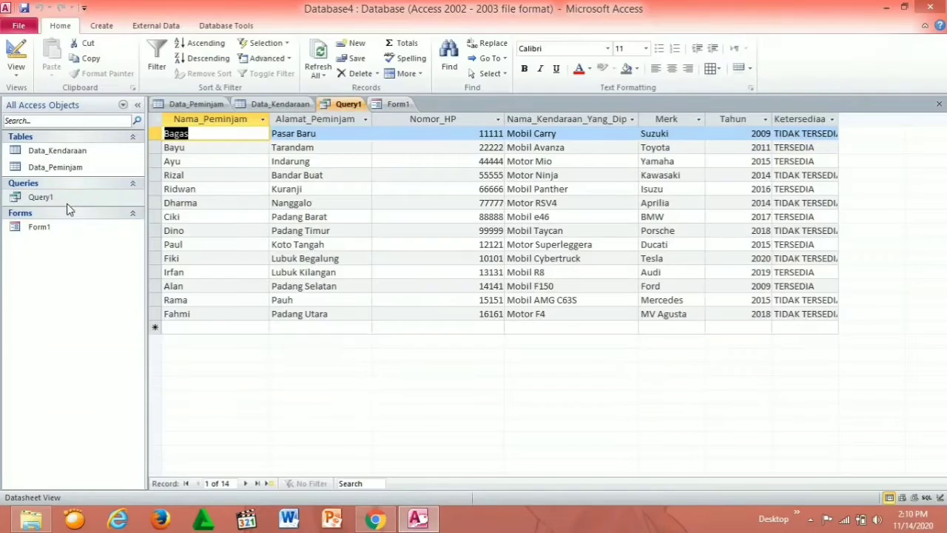
double_click(67, 224)
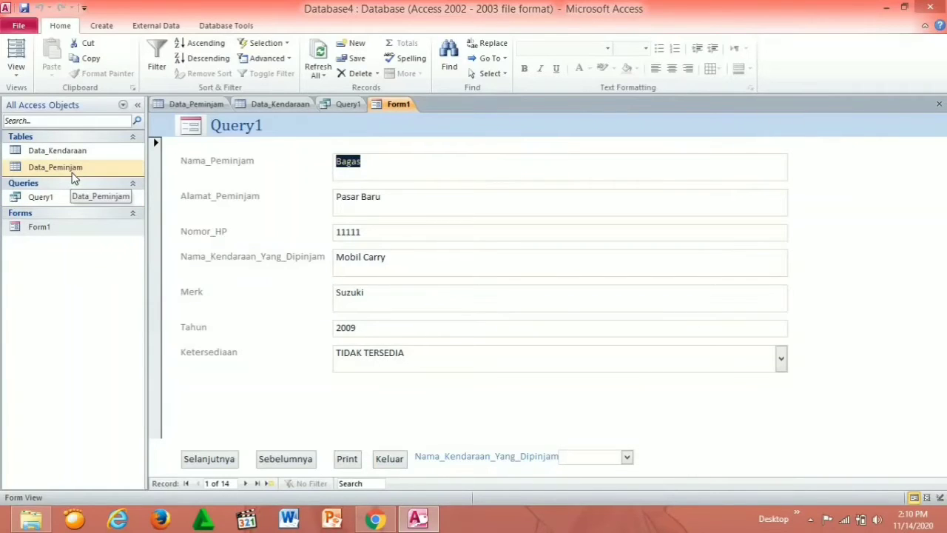
Create a new macro with an If block whose condition is [ketersediaan]='Tersedia'
click(106, 28)
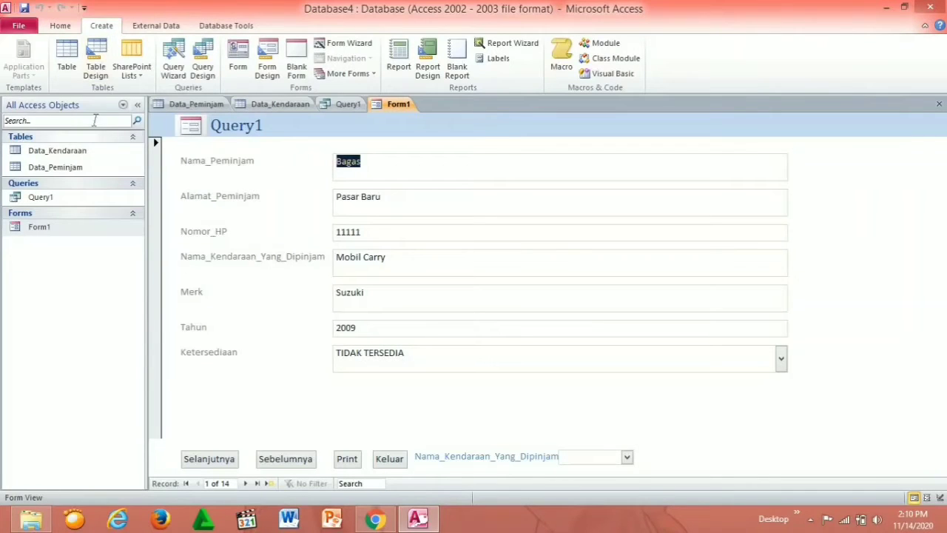
click(563, 51)
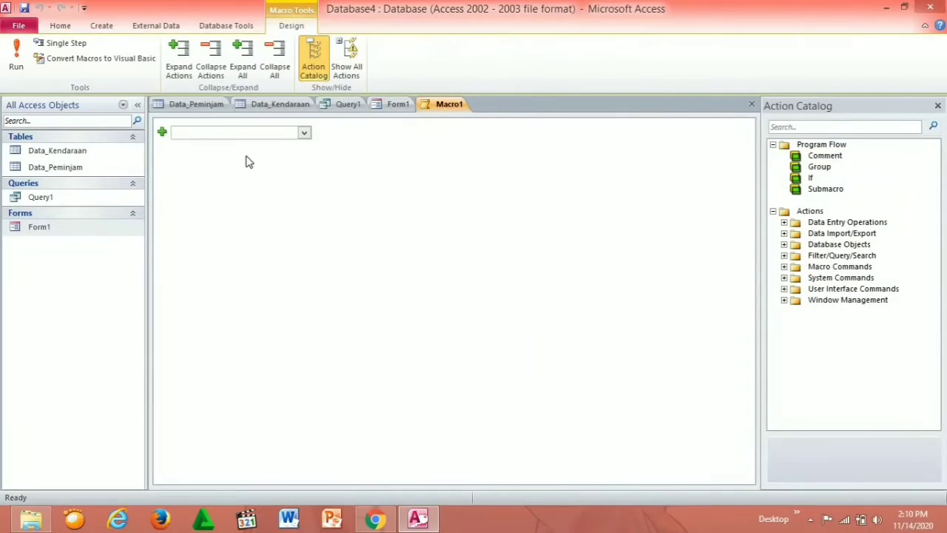
click(304, 134)
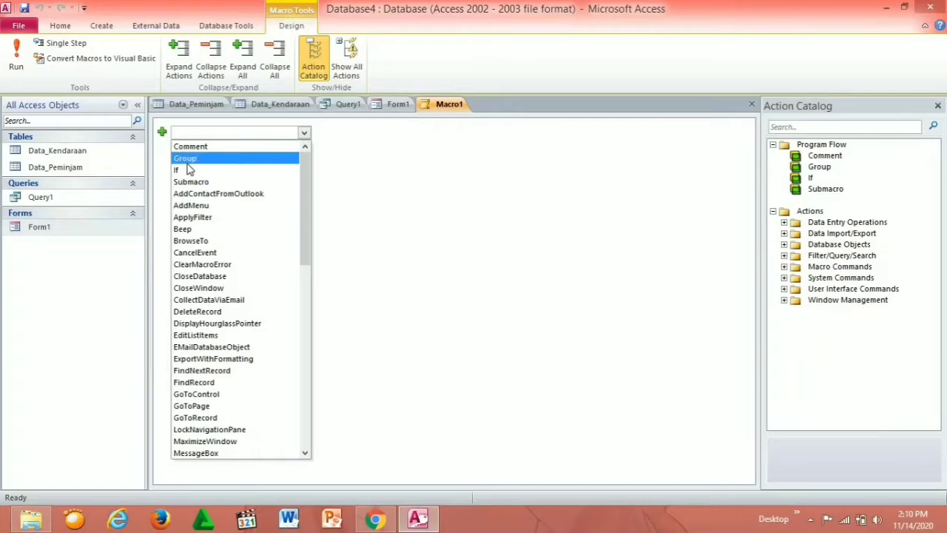
click(259, 169)
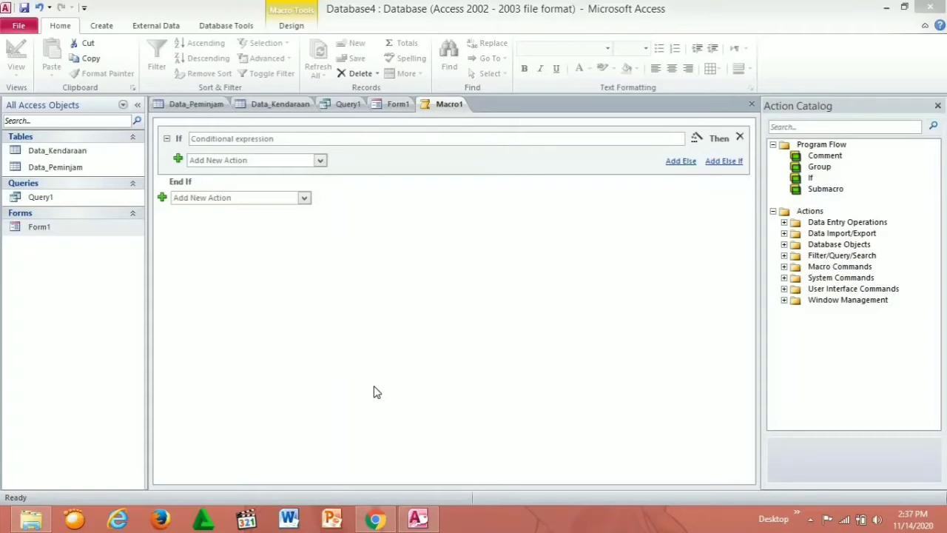
click(209, 139)
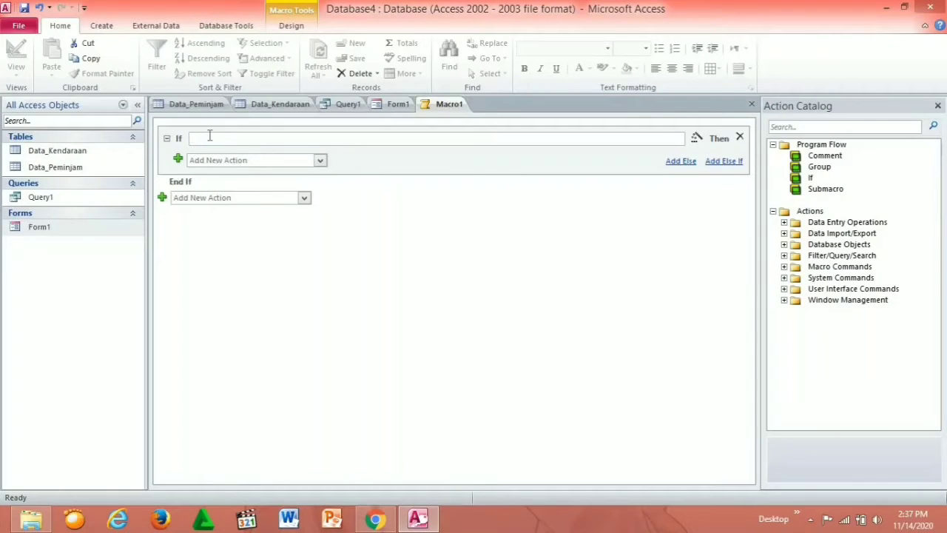
text([ketersediaan]='Tersedia)
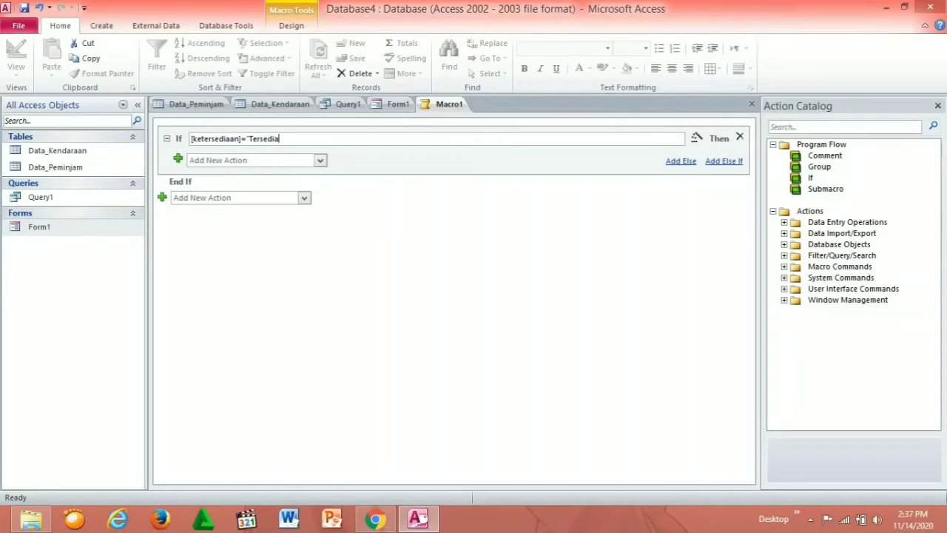
text(')
click(319, 161)
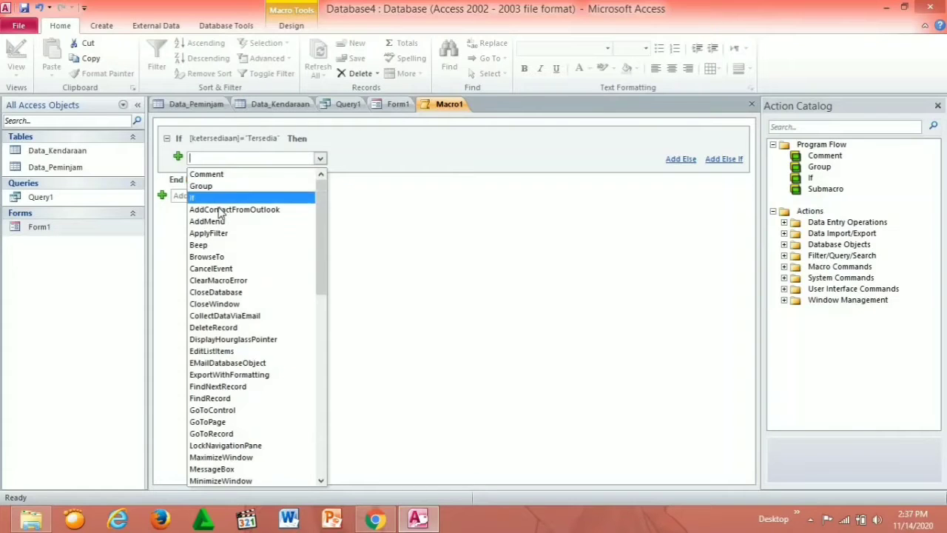
click(214, 480)
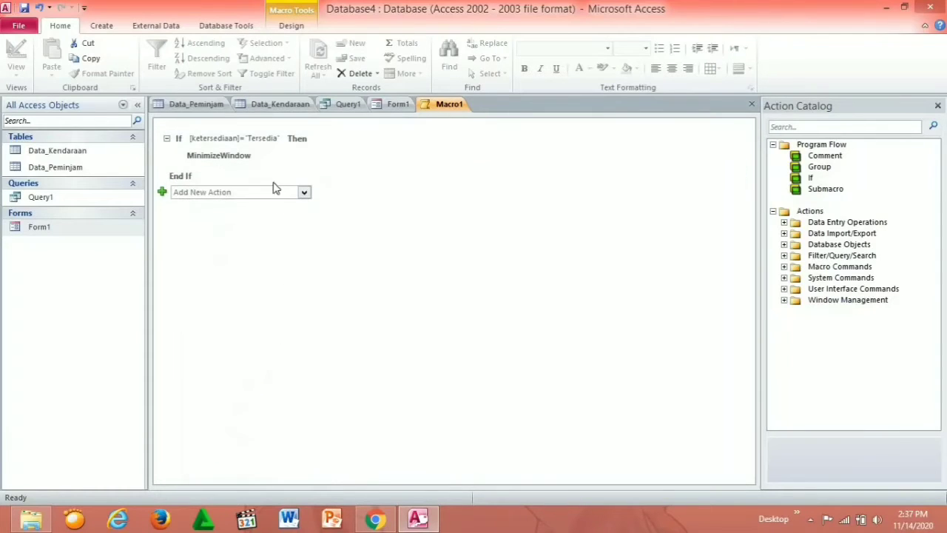
click(252, 160)
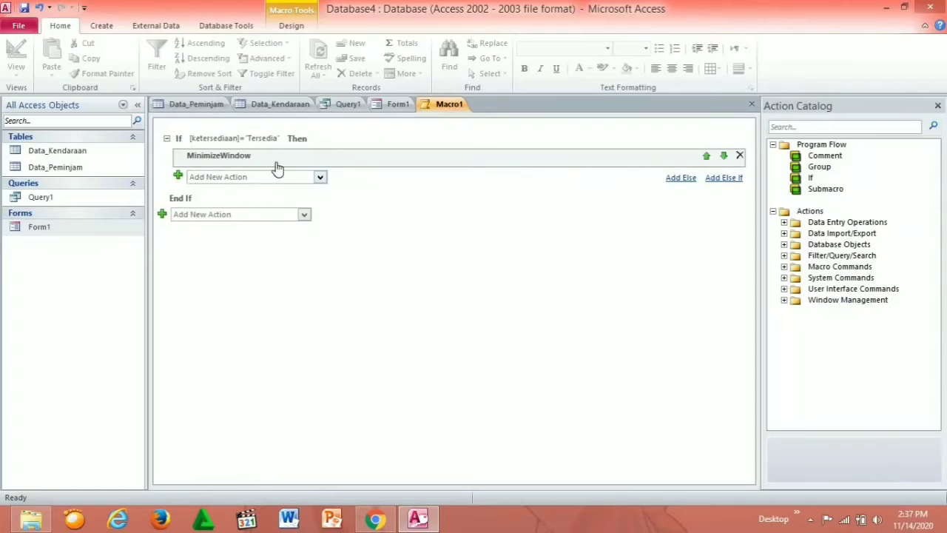
click(739, 156)
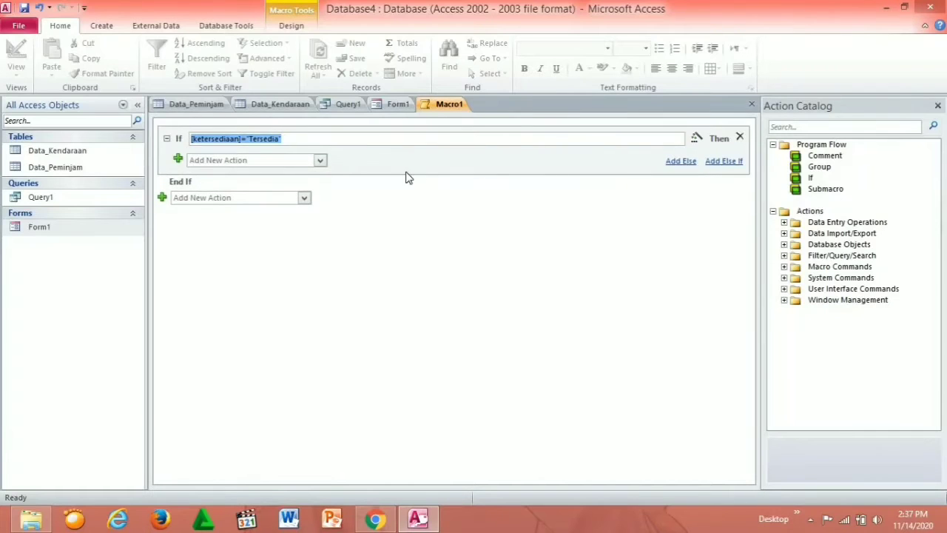
Add a MessageBox action inside the If block with message Sudah Dikembalikan, type Information and title Status Peminjaman
click(319, 161)
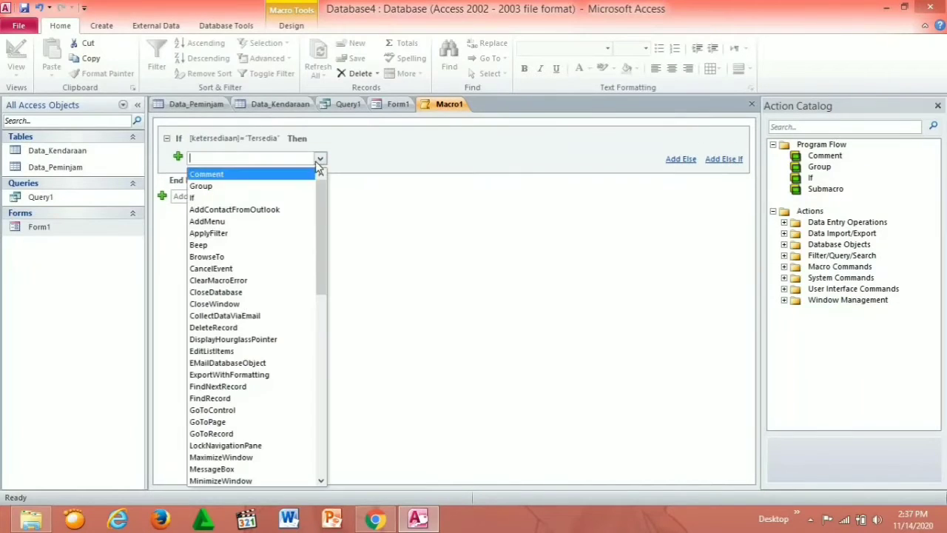
click(224, 470)
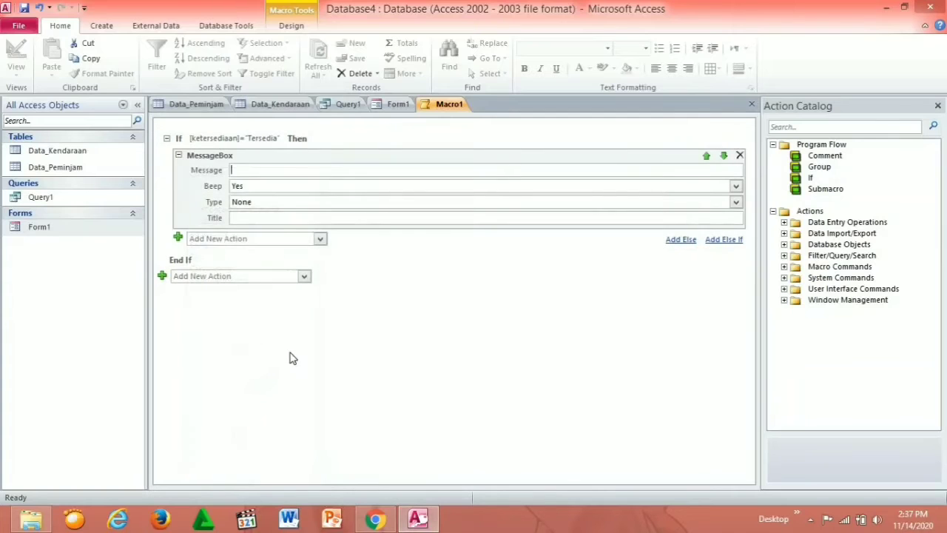
click(244, 169)
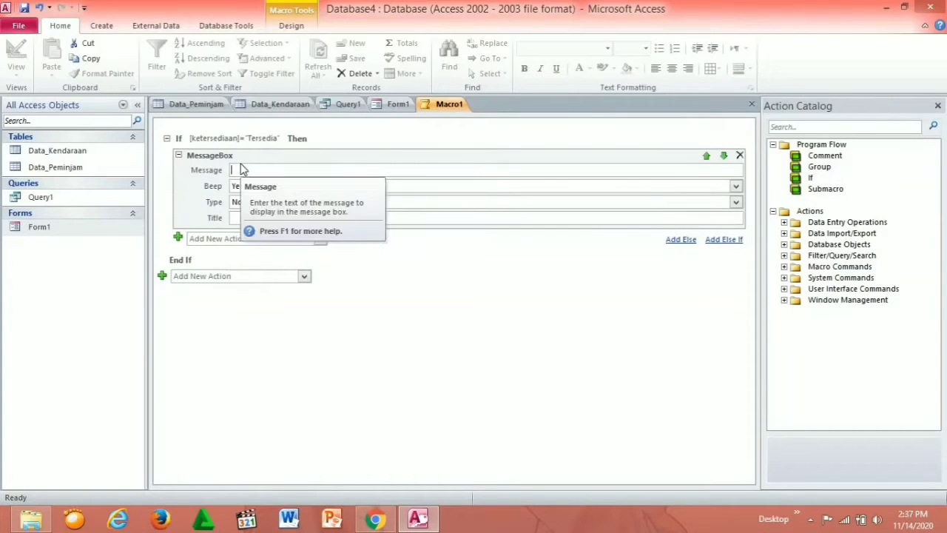
text(Sudah )
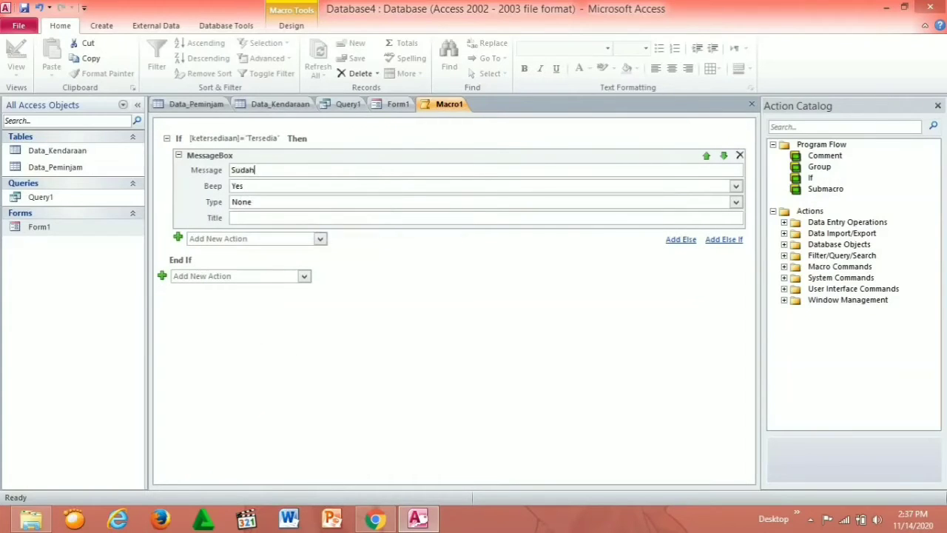
text(Dikembalikan)
click(735, 202)
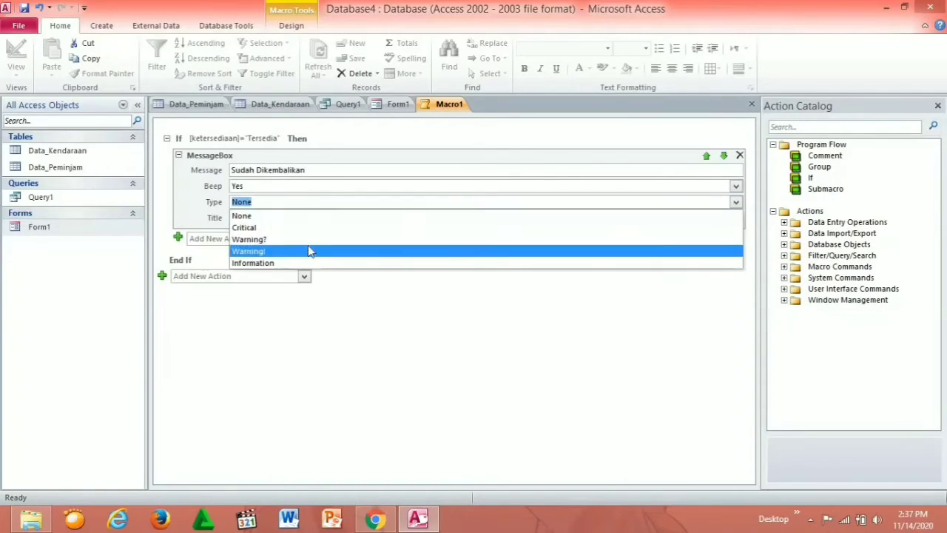
click(269, 263)
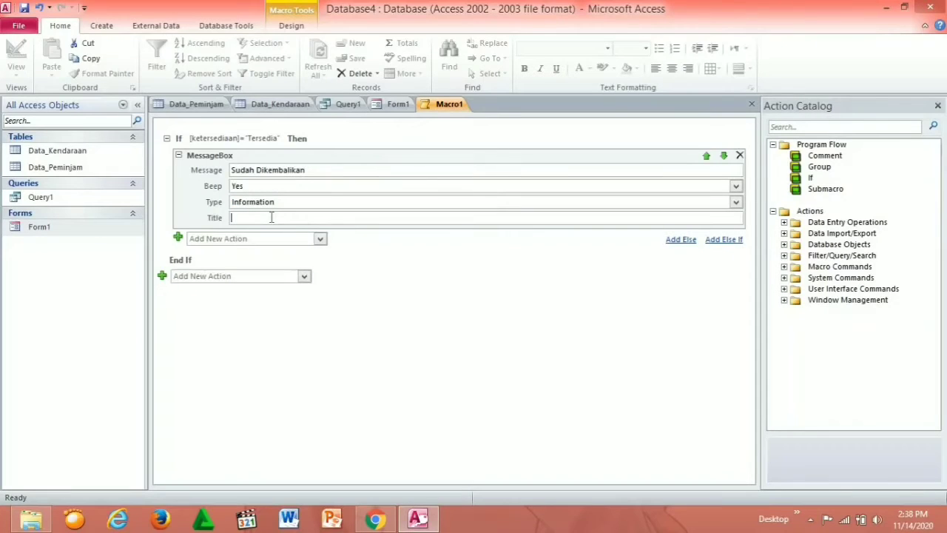
text(Status Peminjaman)
Add a second If block below the first with the condition [Ketersediaan]='Tidak Tersedia'
click(304, 276)
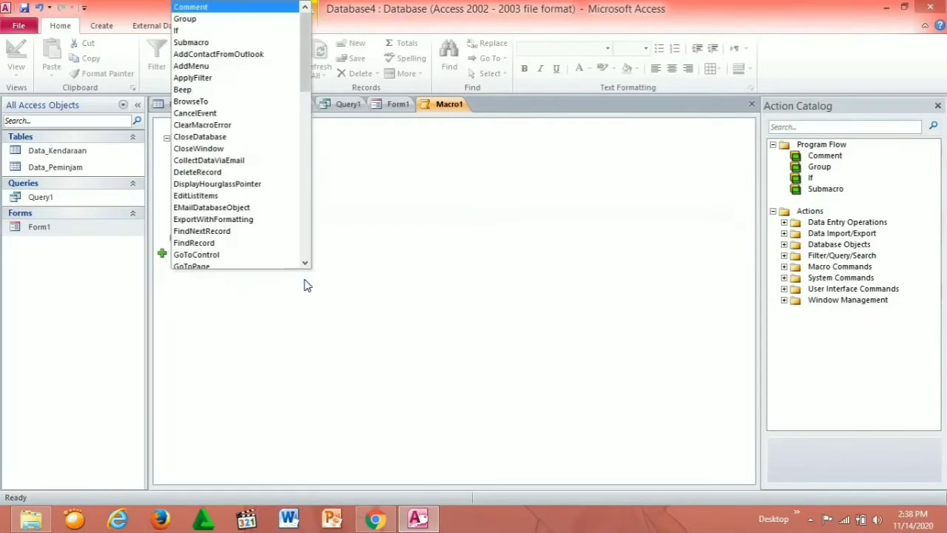
click(222, 32)
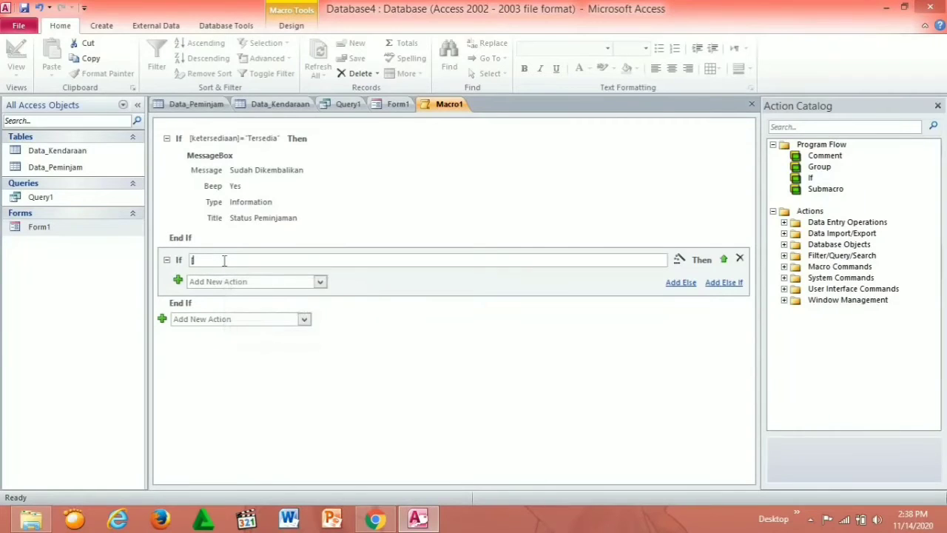
text([Ketersediaan]]=Tidak)
key(BackSpace)
key(BackSpace)
key(BackSpace)
key(BackSpace)
text(Tidak Tersedia)
Add a MessageBox action inside the second If block with message Belum Dikembalikan, type Critical and title Status Peminjam
click(320, 281)
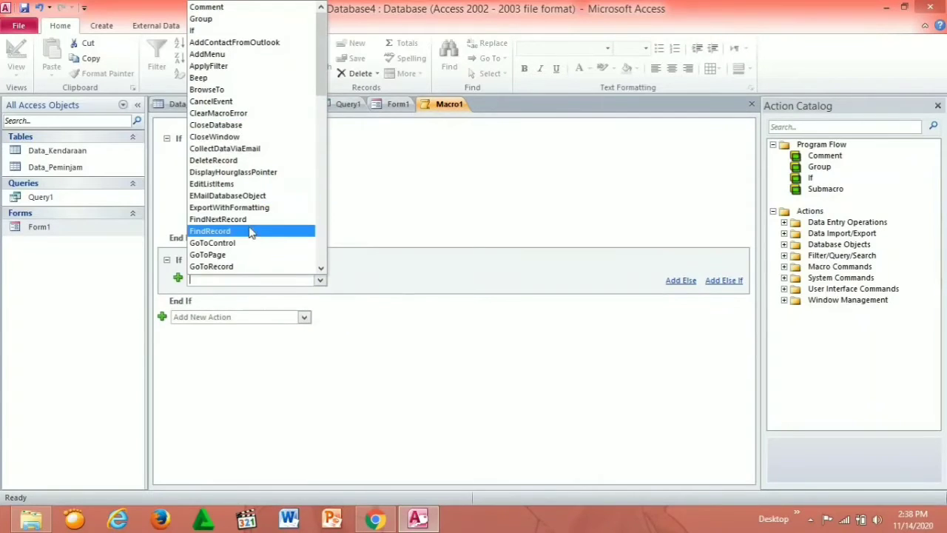
scroll(247, 263, down, 1)
click(239, 267)
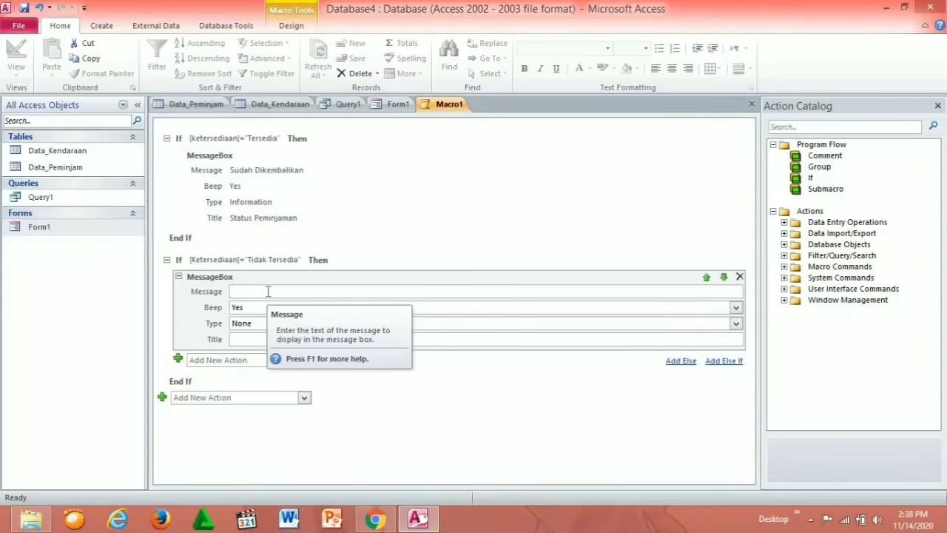
text(Be)
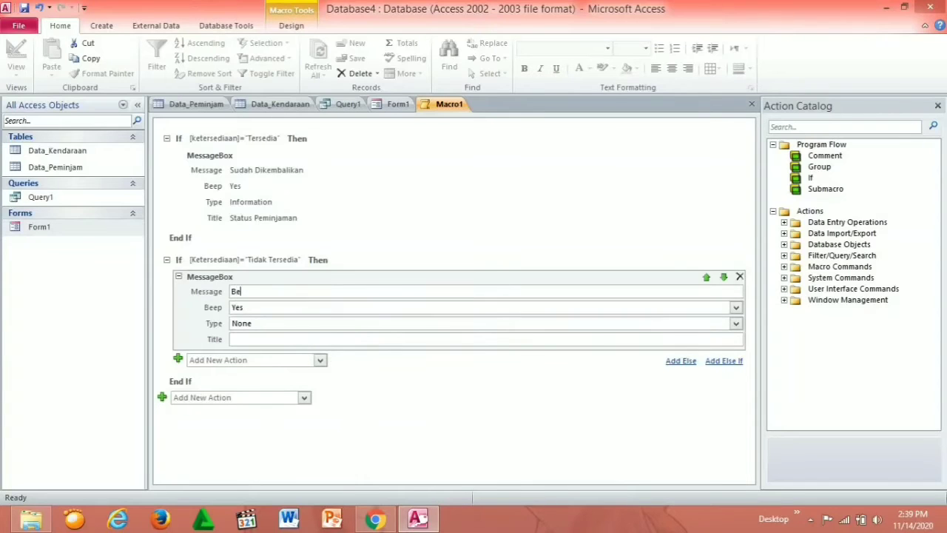
text(lum Dikembalikan)
click(737, 324)
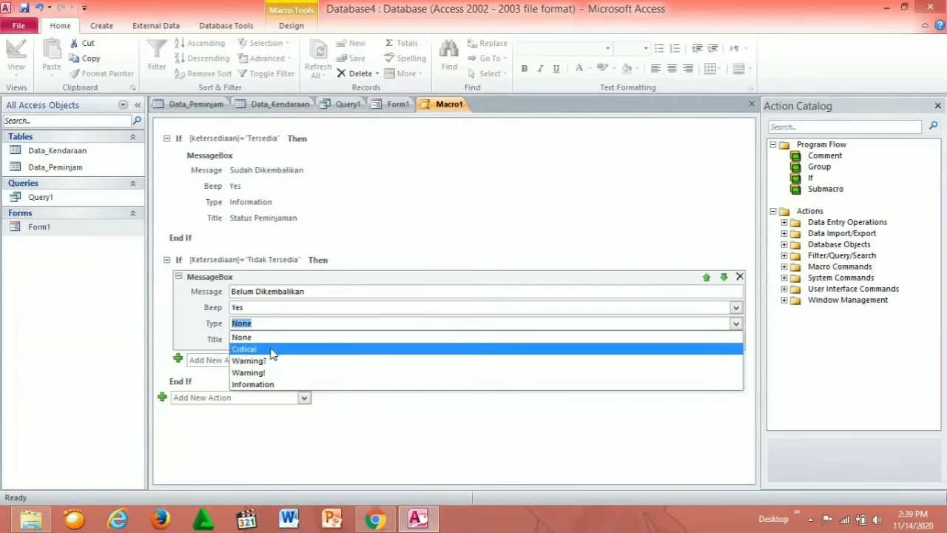
click(243, 348)
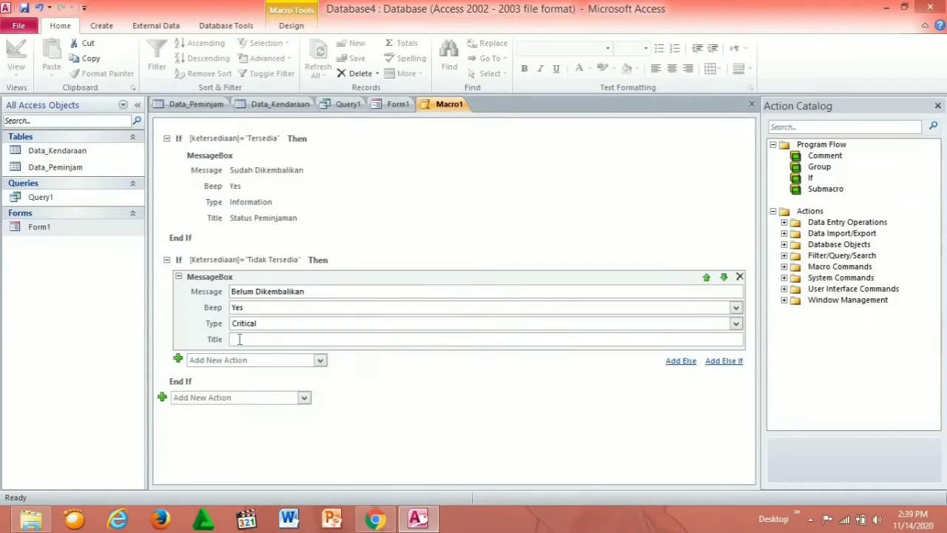
text(Status Peminjam)
Save the macro under the name Macro1
right_click(433, 109)
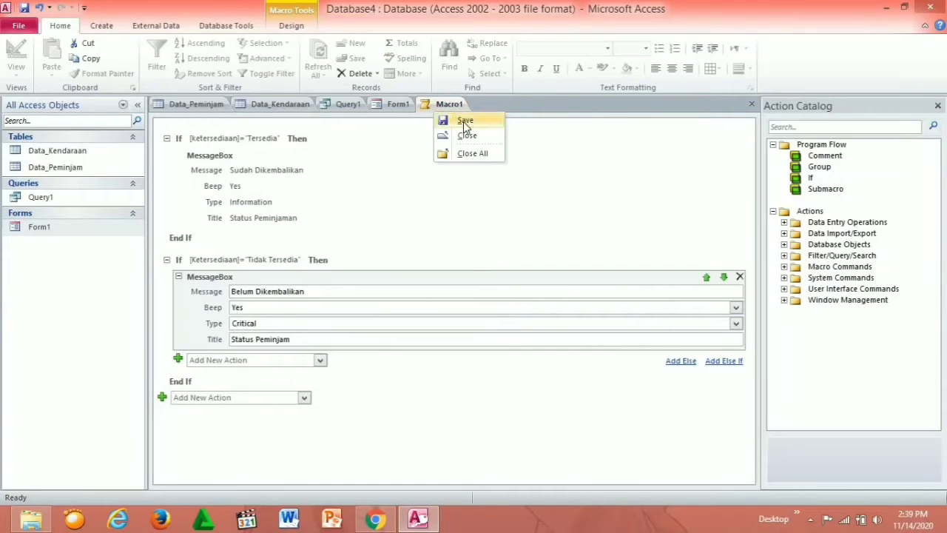
click(465, 121)
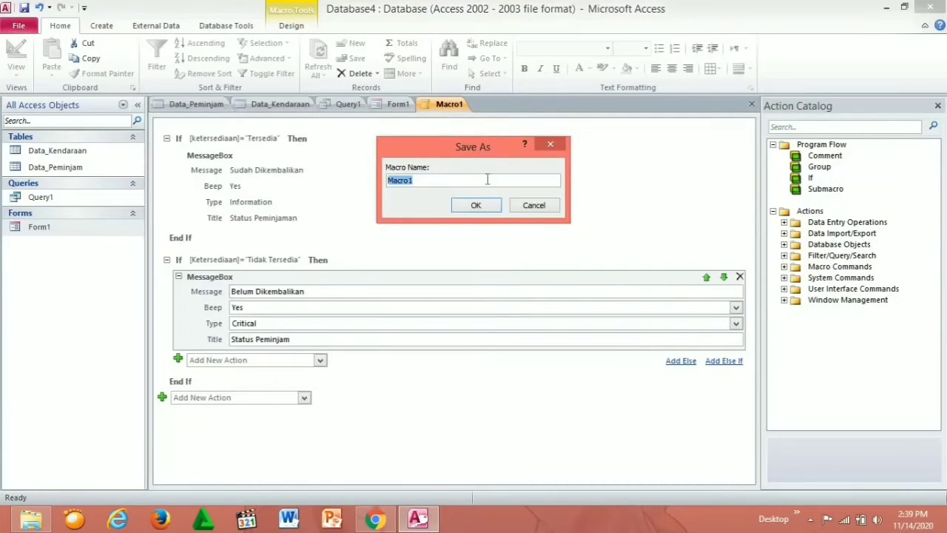
click(483, 209)
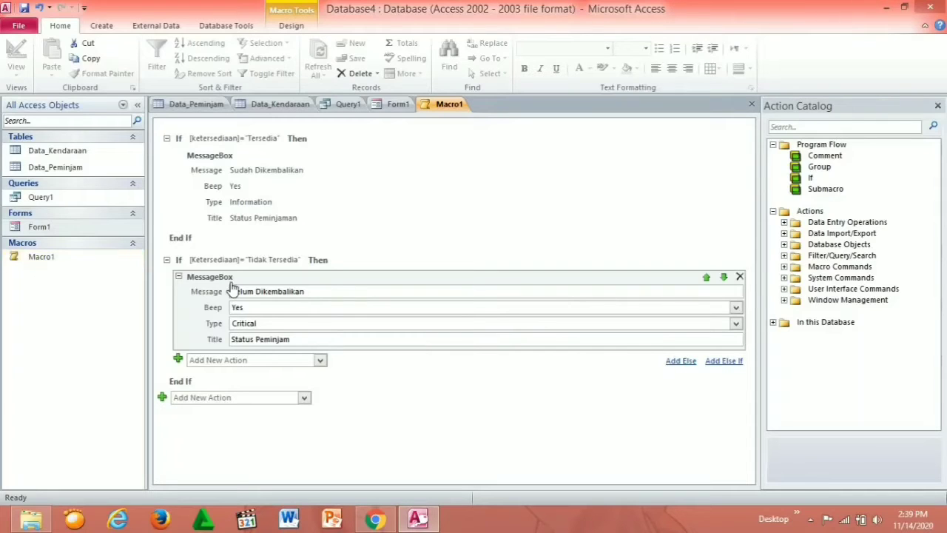
Show Form1 in Design View and draw a command button in the form footer beside the vehicle search combo box
click(397, 104)
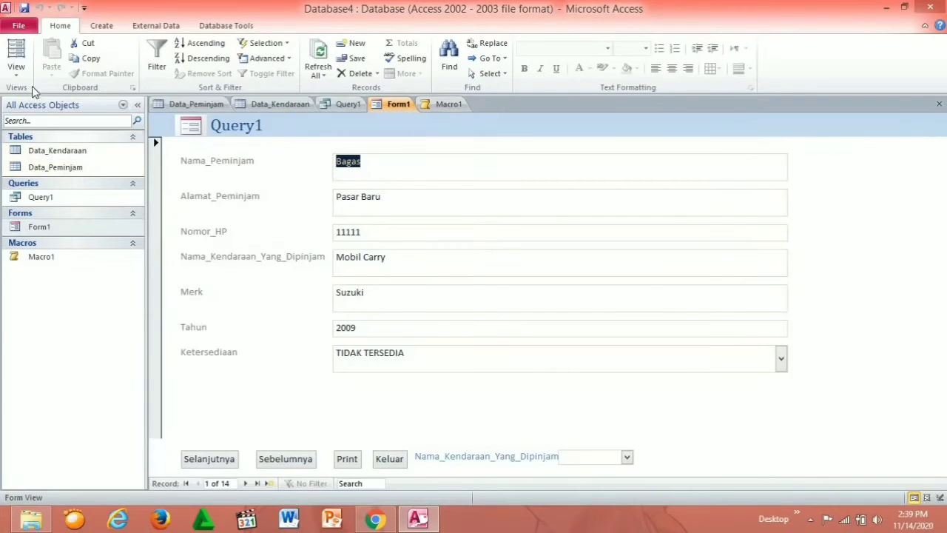
click(16, 71)
click(51, 160)
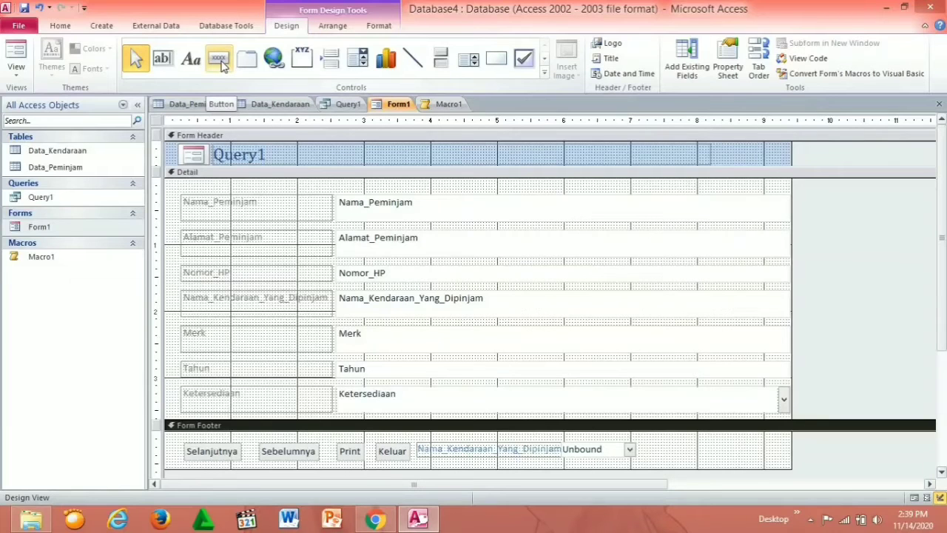
click(222, 65)
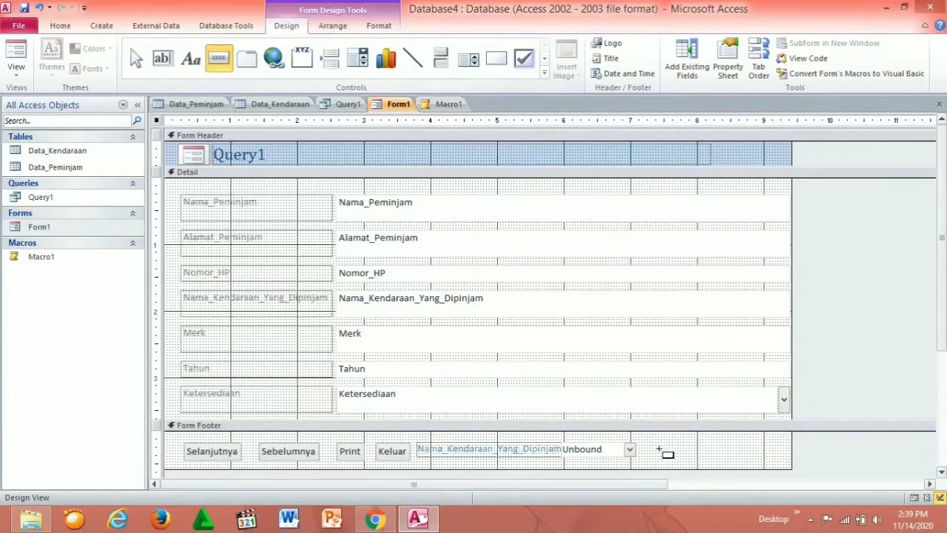
drag(657, 446, 706, 464)
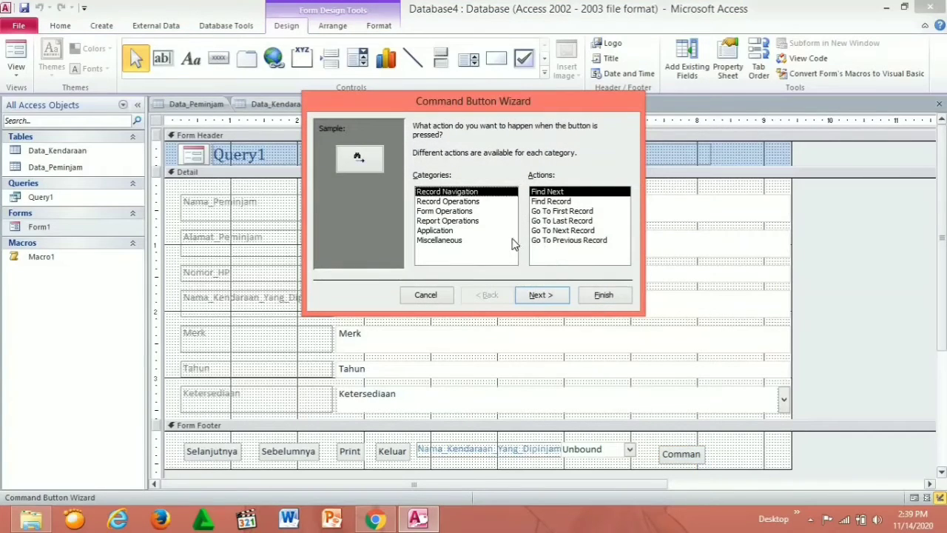
Set the new footer button to run Macro1, show the MS Access Macro picture and keep the name Command29
click(456, 243)
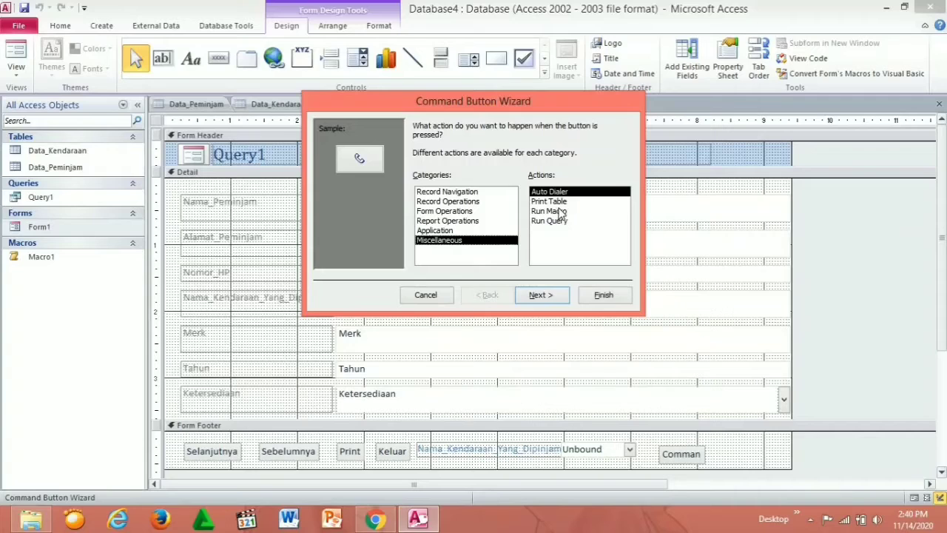
click(561, 211)
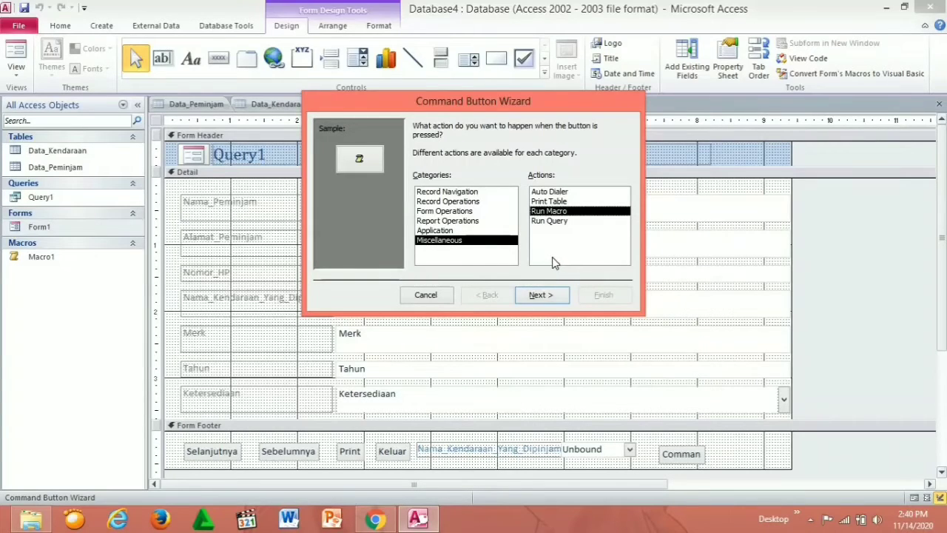
click(555, 294)
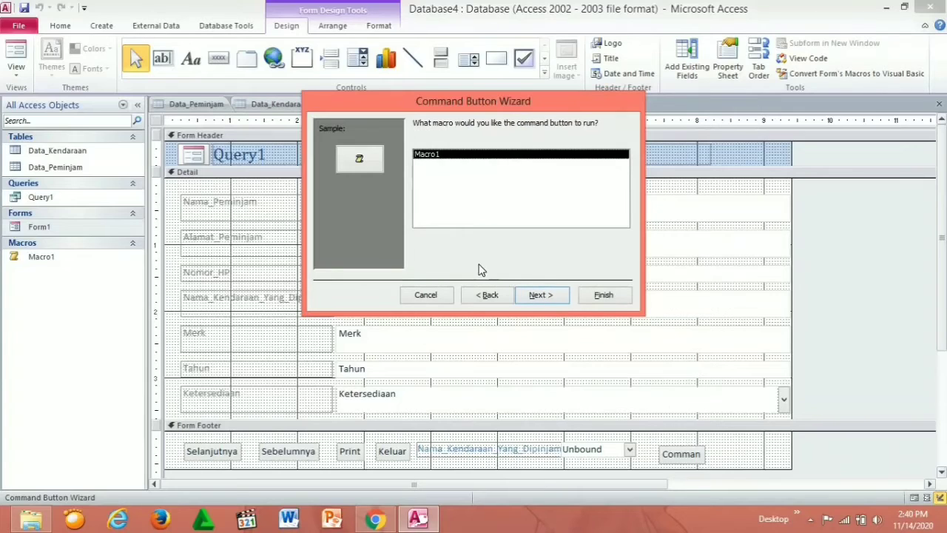
click(540, 295)
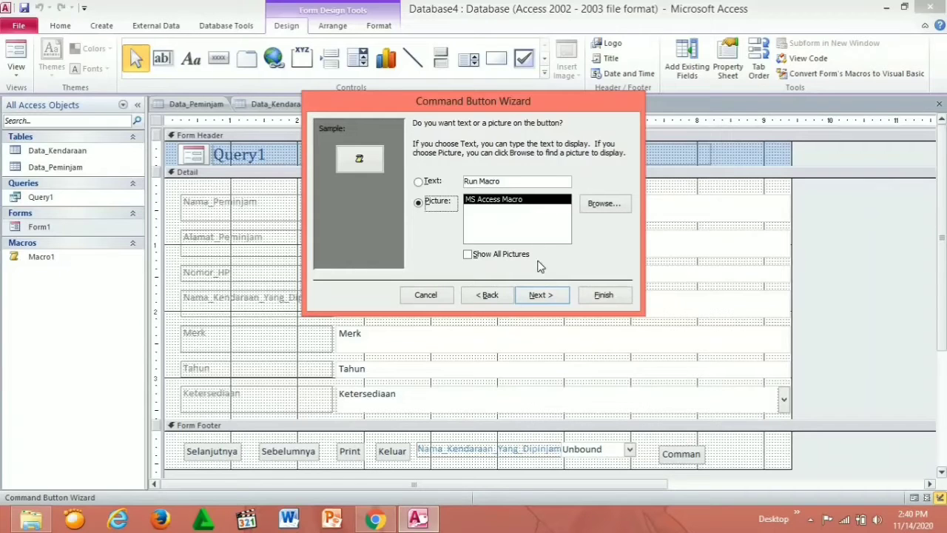
click(540, 294)
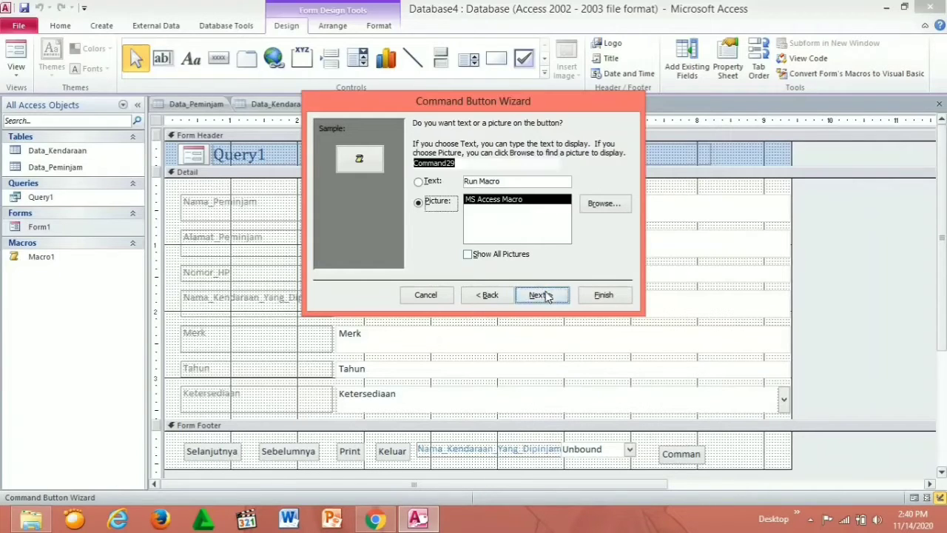
click(602, 294)
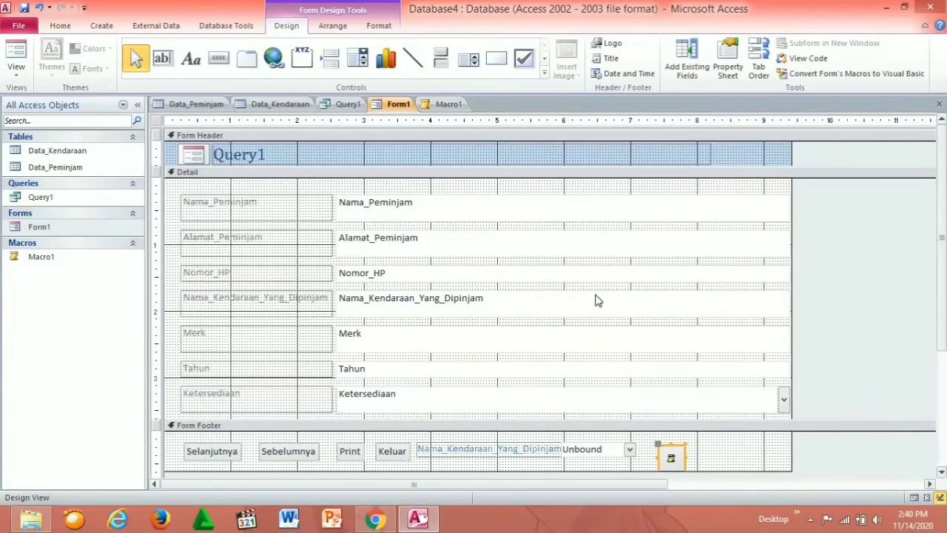
scroll(595, 298, down, 3)
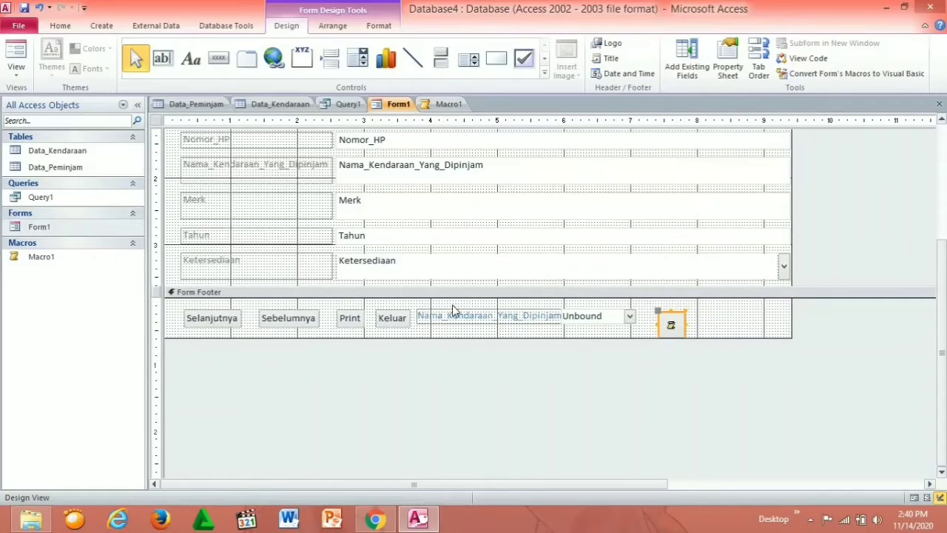
click(341, 379)
Return to Macro1 and try to run it directly from the database objects
click(448, 104)
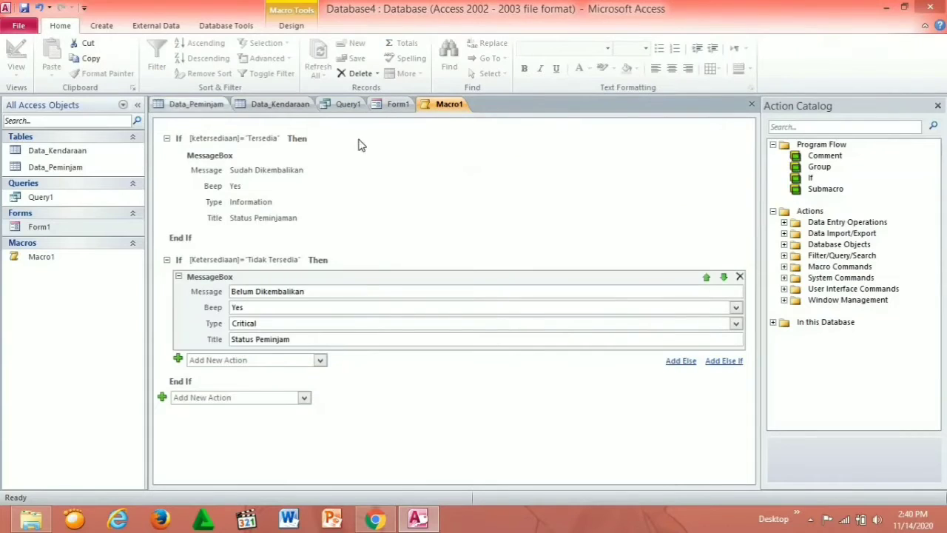
right_click(48, 257)
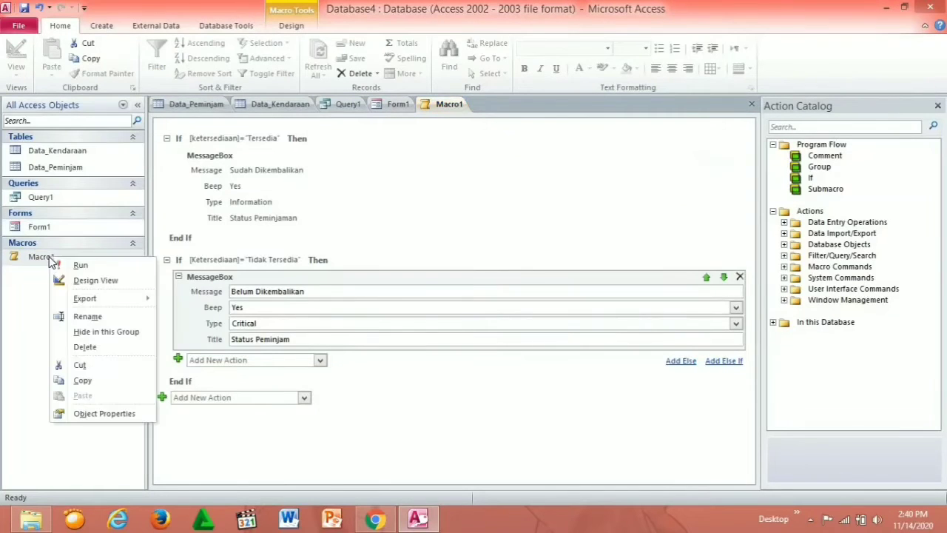
click(77, 268)
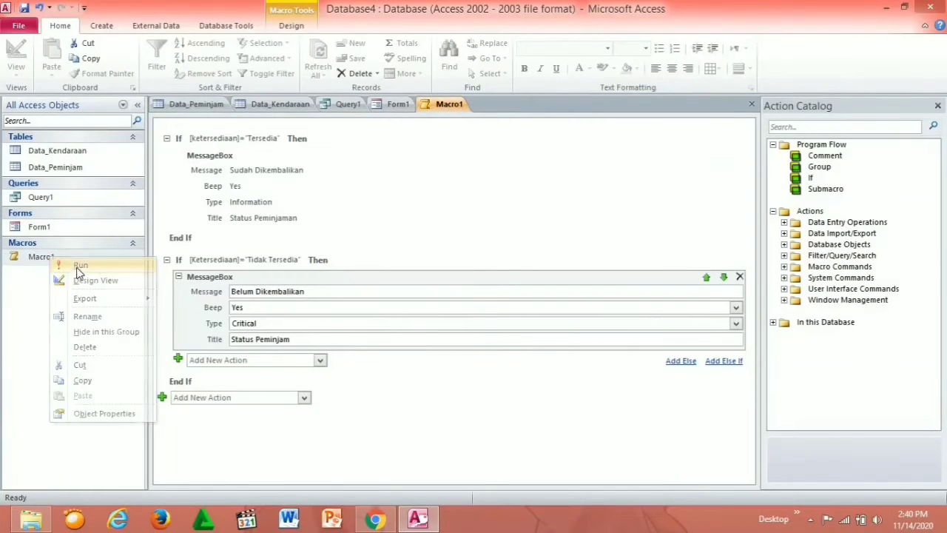
click(57, 230)
click(69, 199)
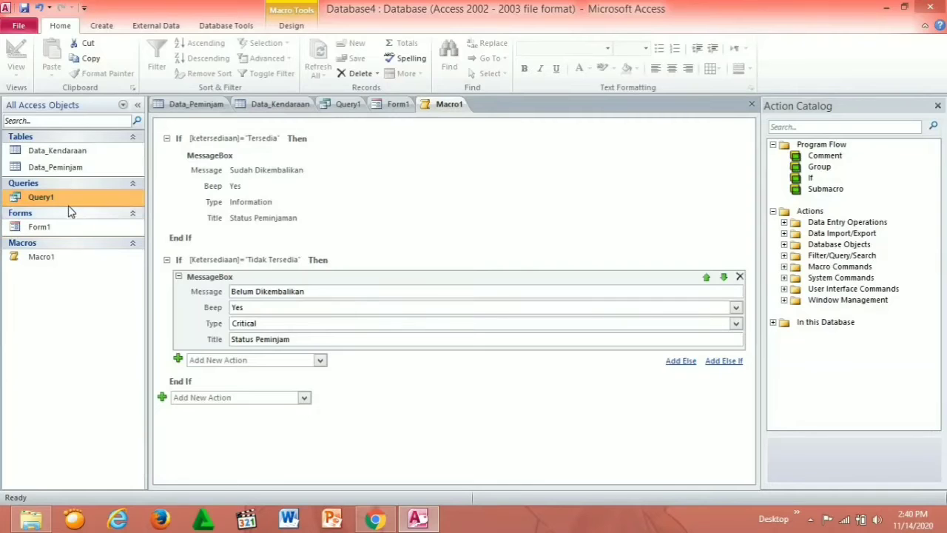
click(46, 228)
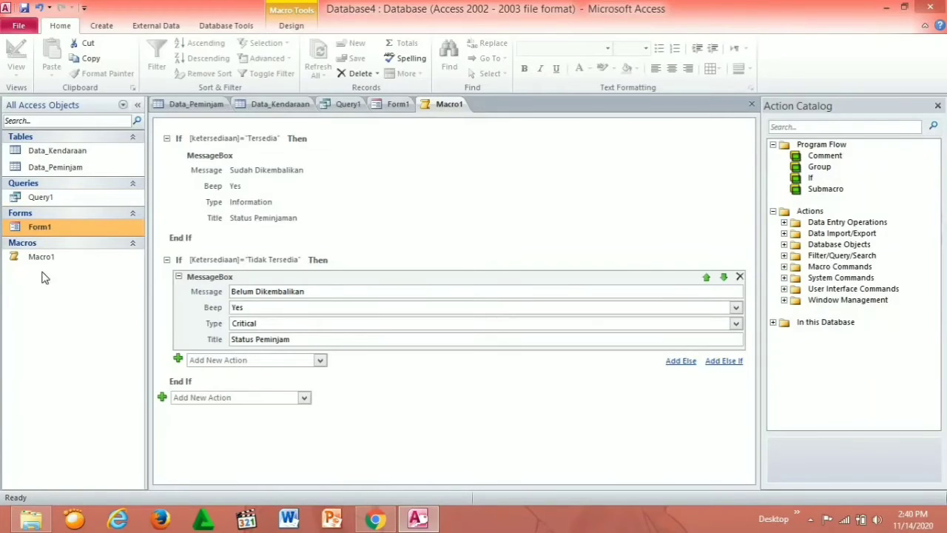
click(46, 259)
Open Form1 in Form View and look up the Mobil Taycan, Motor Superleggera, Mobil e46 and Mobil Cybertruck records
double_click(49, 228)
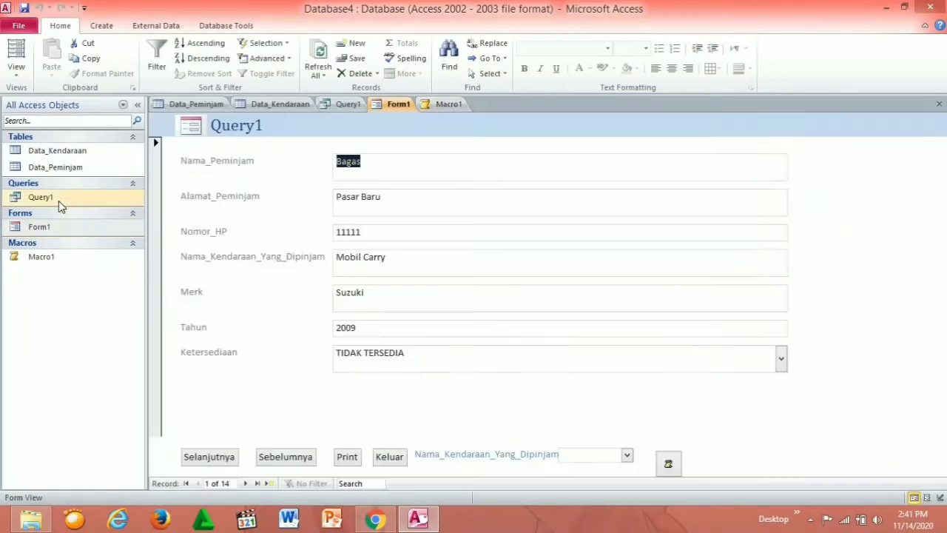
click(627, 458)
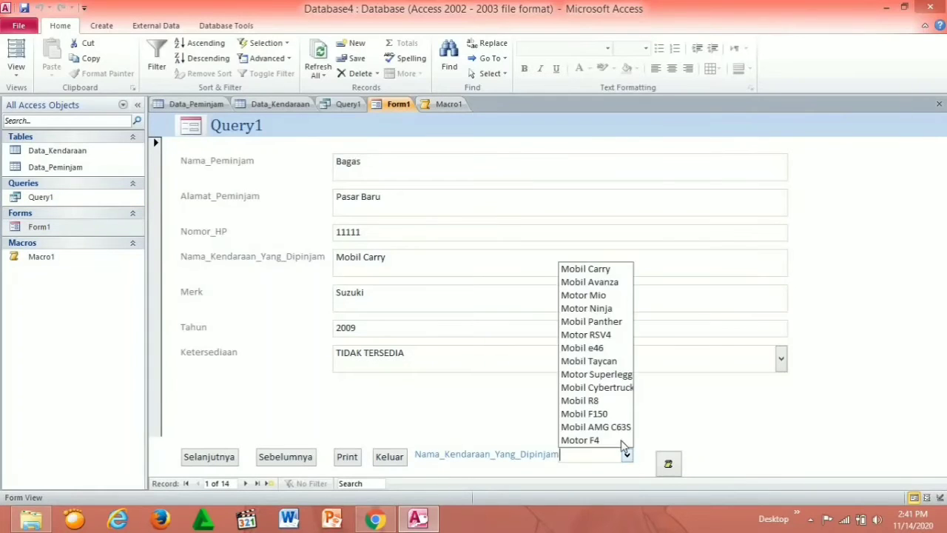
click(585, 361)
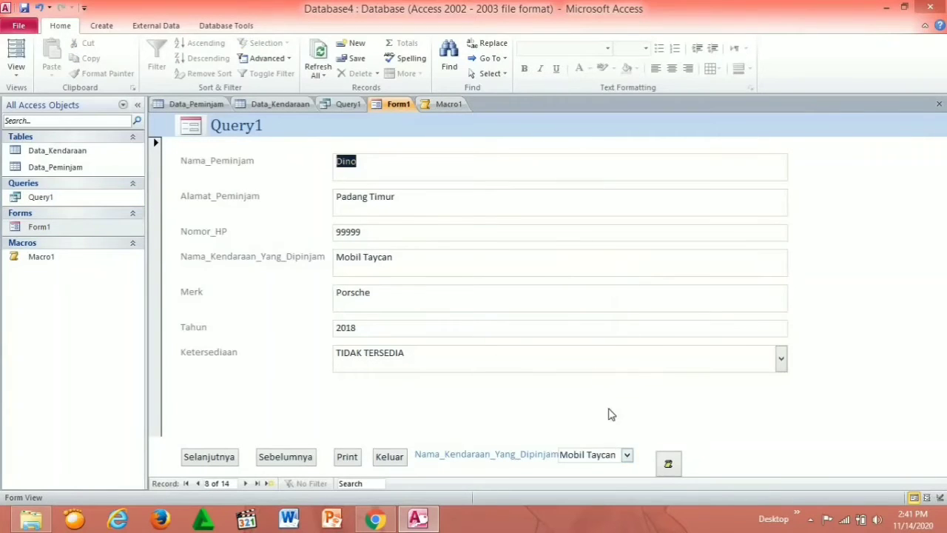
click(626, 453)
click(602, 376)
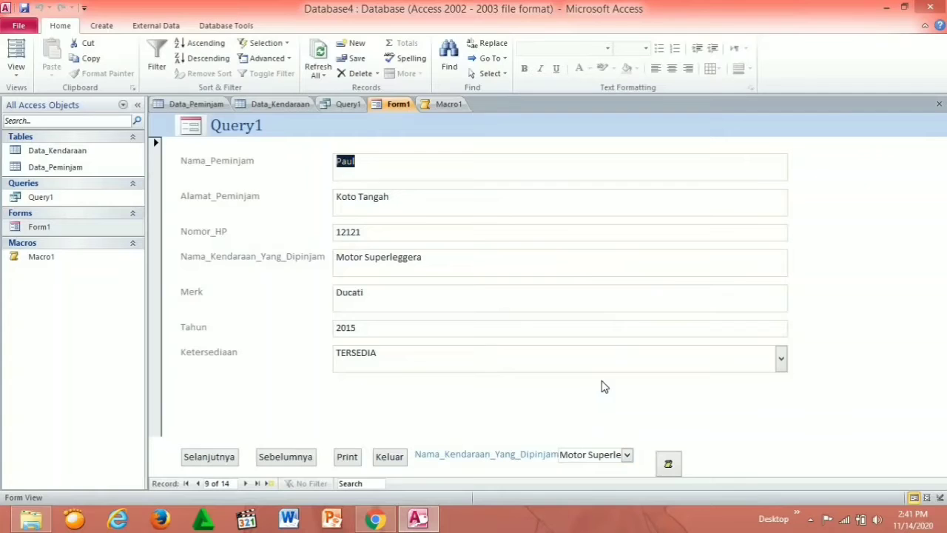
click(627, 455)
click(603, 353)
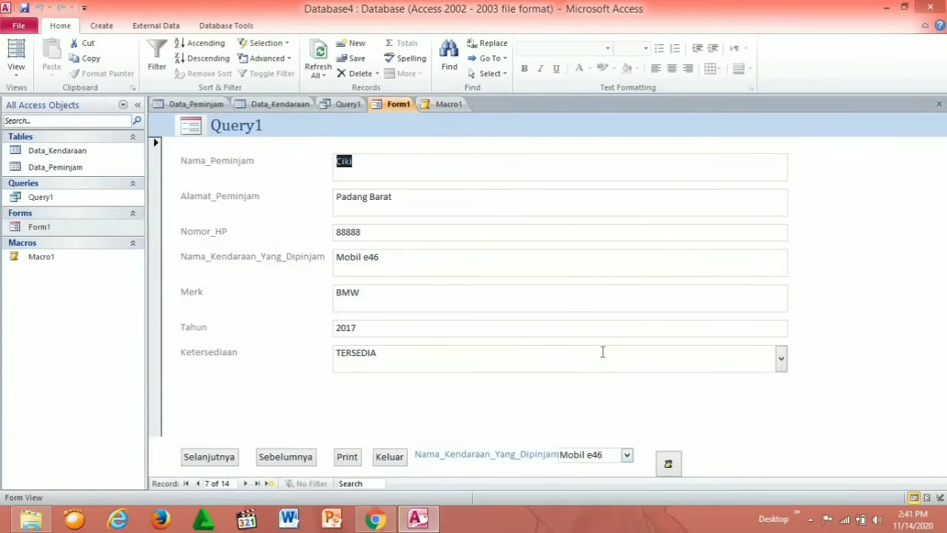
click(627, 455)
click(627, 388)
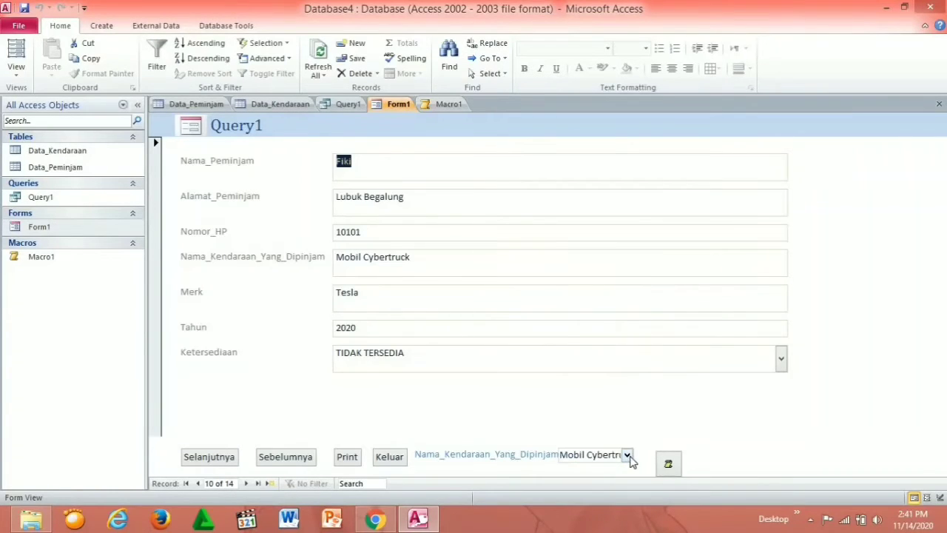
Test the macro button on the Mobil Cybertruck record, dismiss its message and look up the Motor RSV4 record
click(666, 464)
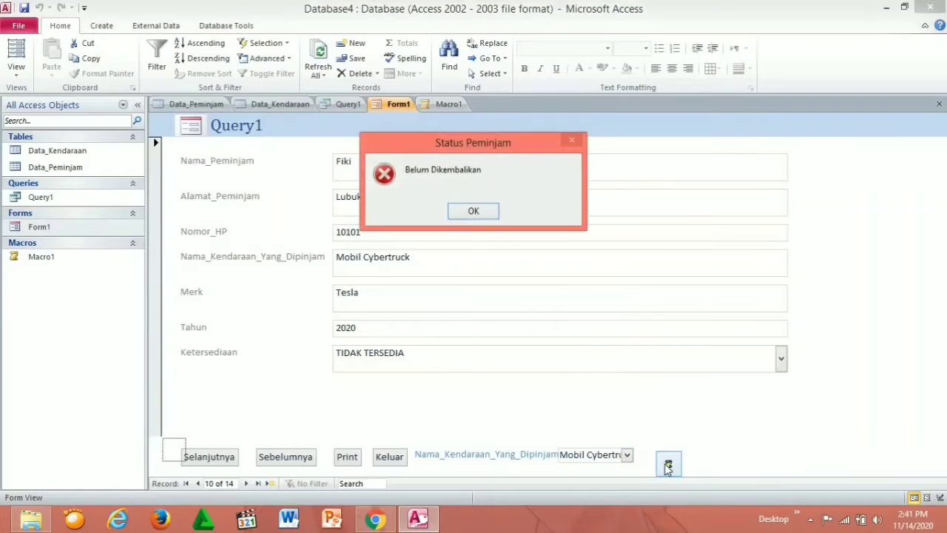
click(473, 211)
click(627, 455)
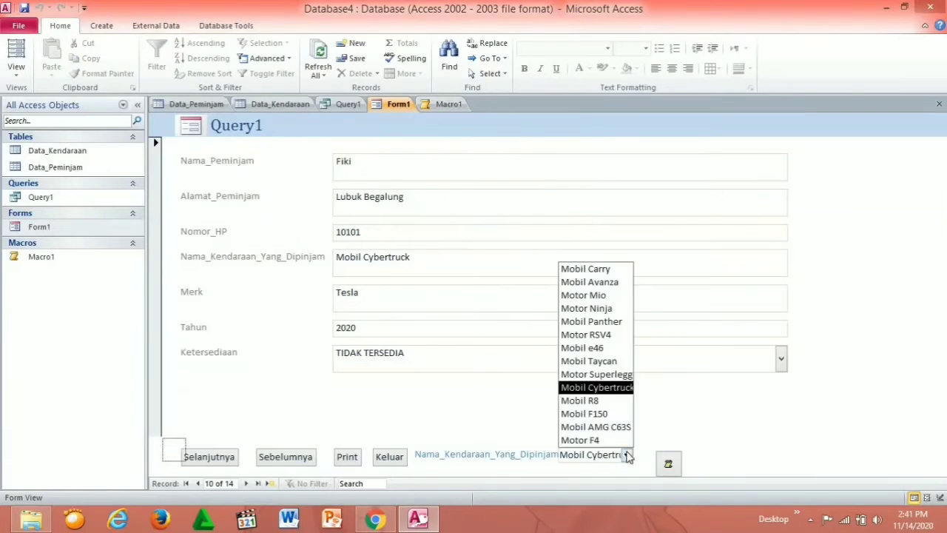
click(605, 333)
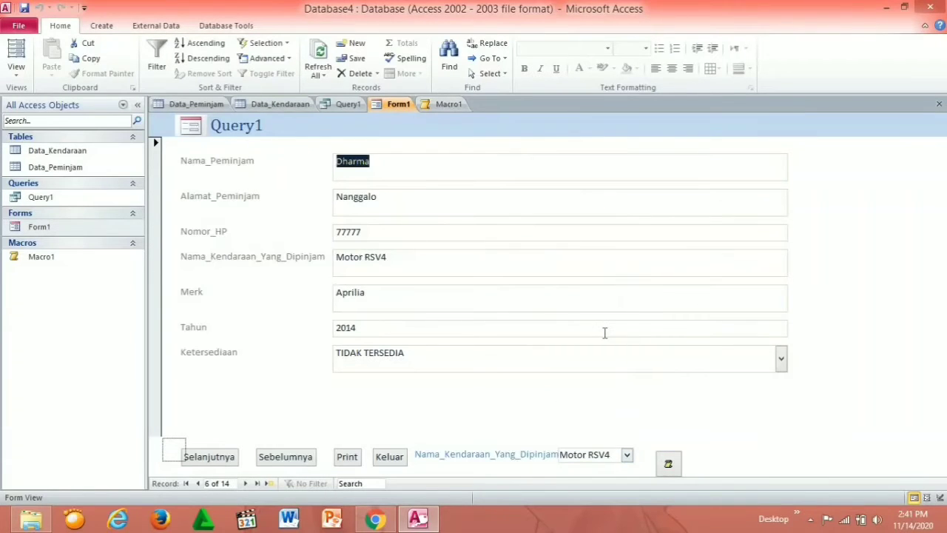
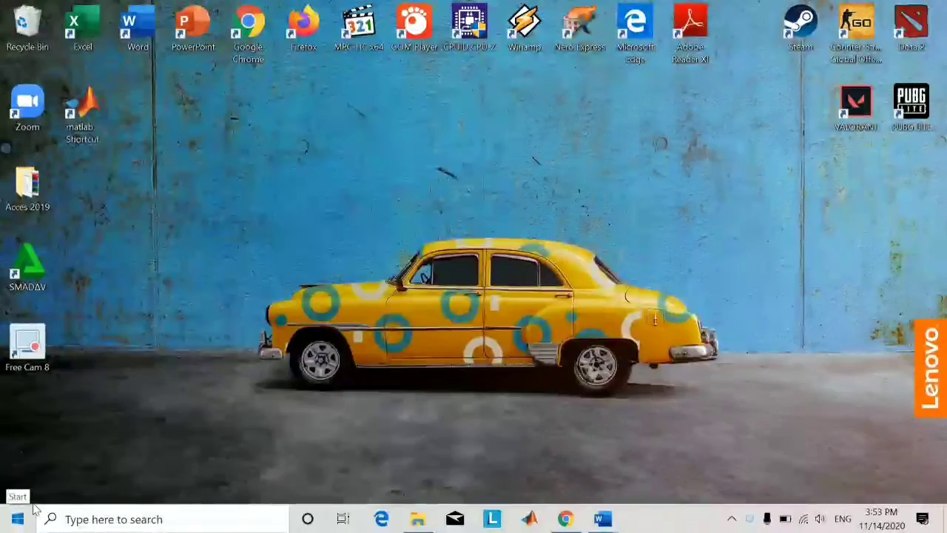
Launch Microsoft Visual Basic 6.0 and create a new Standard EXE project
click(33, 511)
click(141, 519)
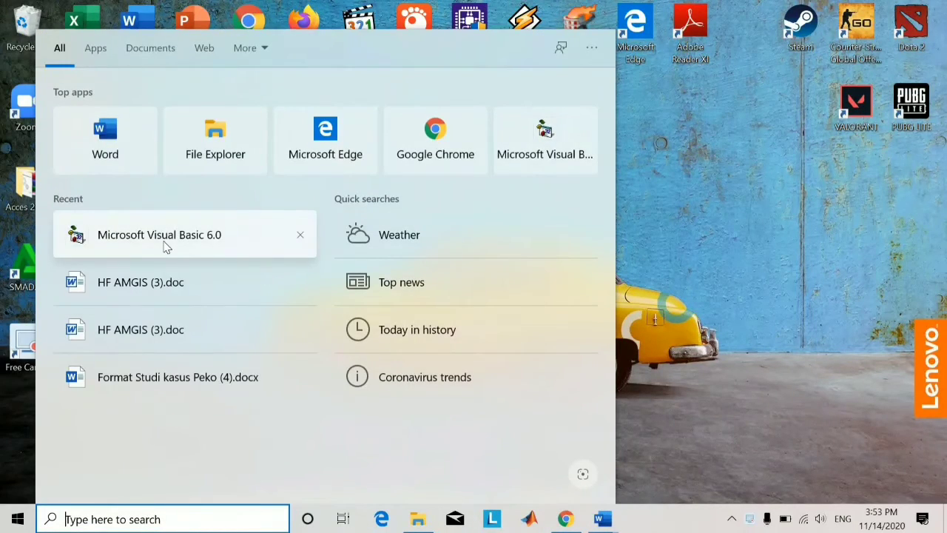
click(166, 247)
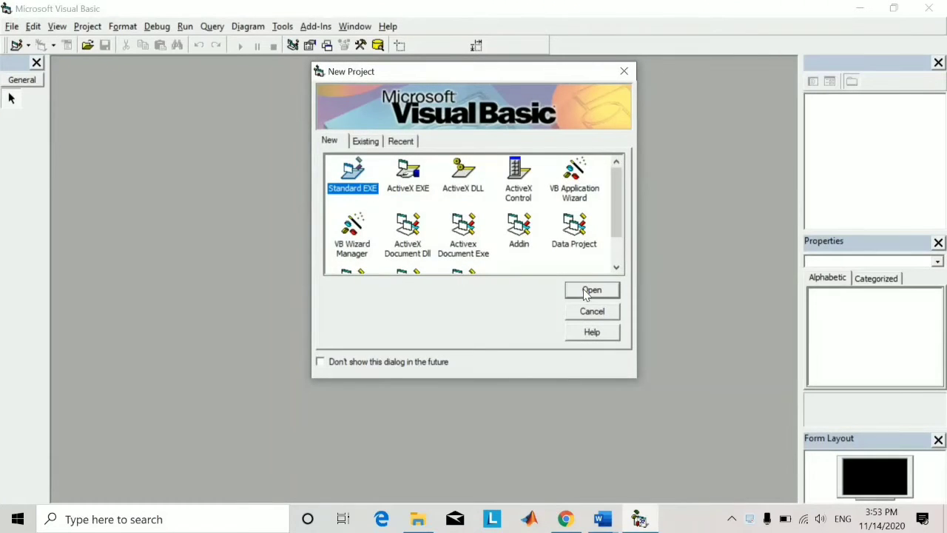
click(589, 291)
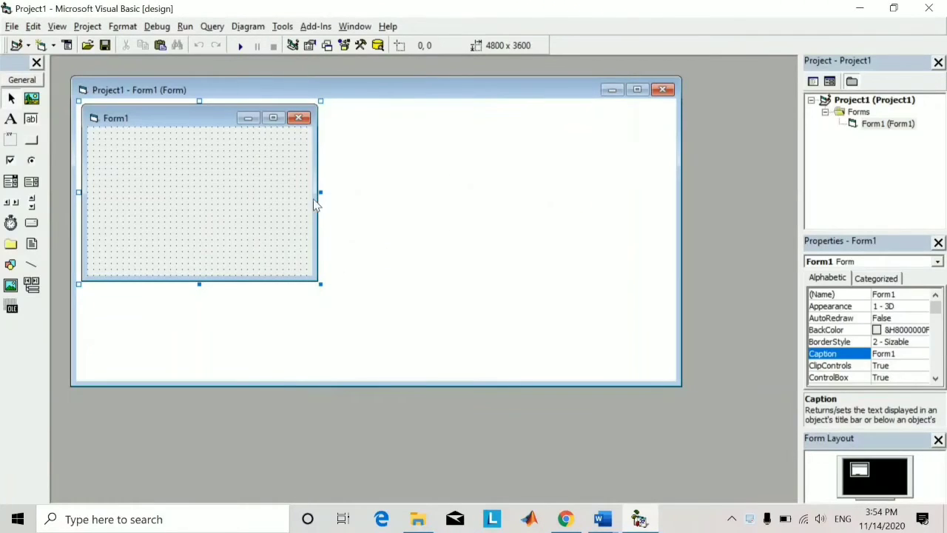
Enlarge the form designer window and resize Form1 to about 11415 x 6645
drag(319, 191, 510, 192)
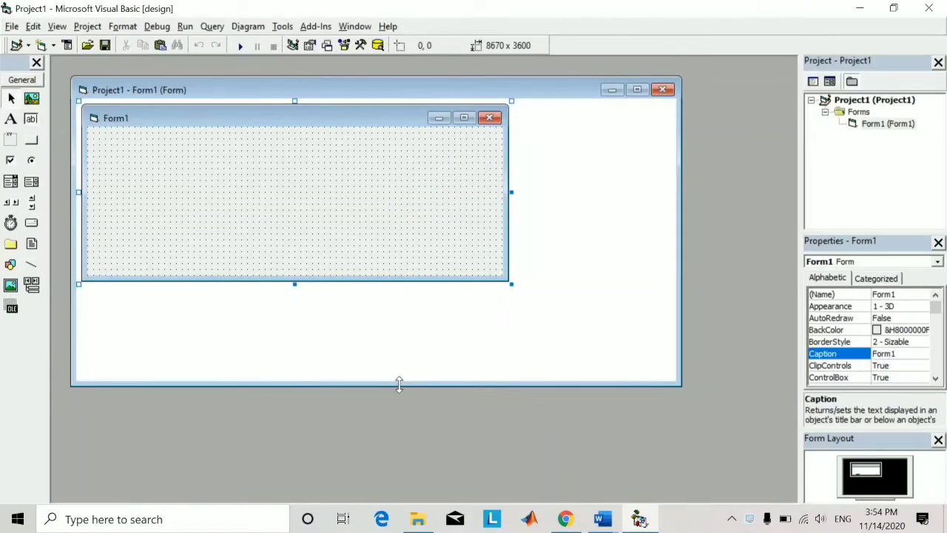
drag(404, 415, 408, 485)
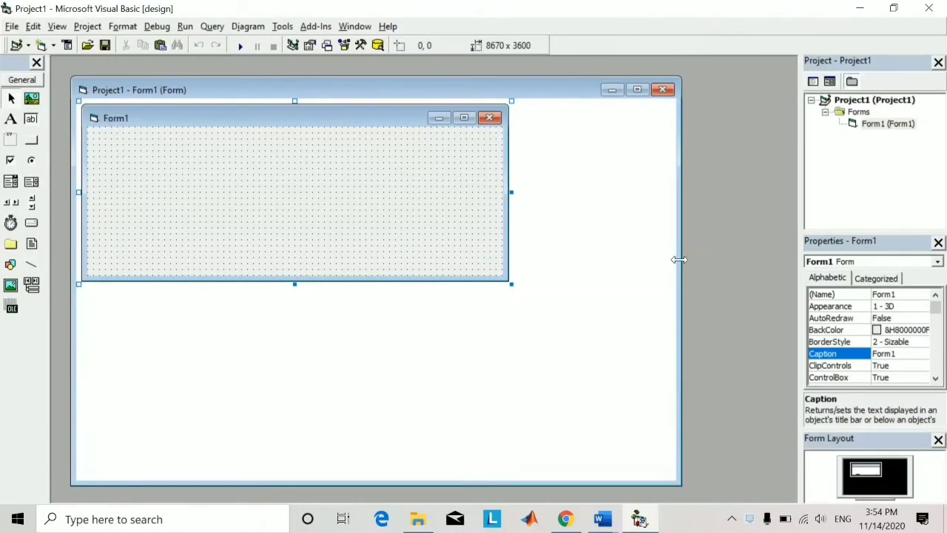
drag(679, 257, 752, 258)
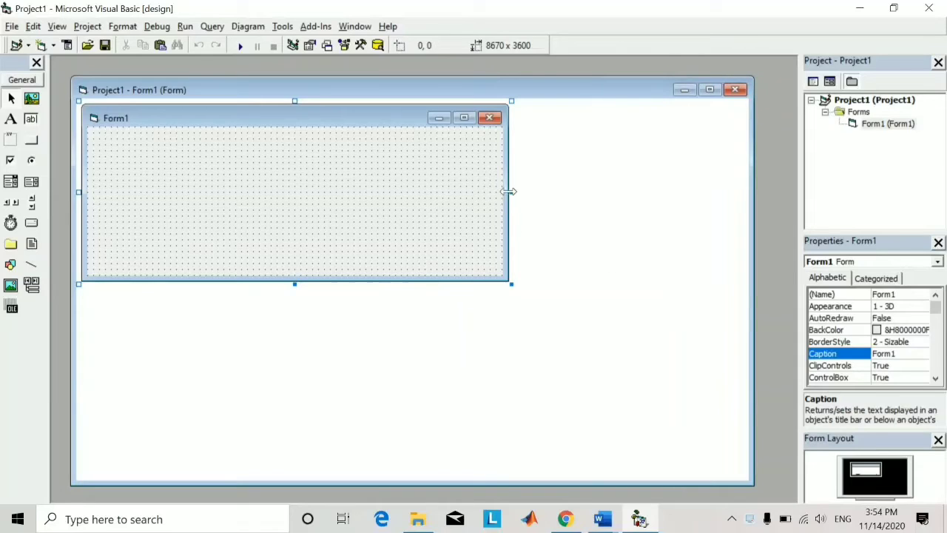
drag(510, 192, 584, 192)
drag(331, 283, 331, 397)
drag(586, 249, 646, 250)
drag(362, 409, 363, 435)
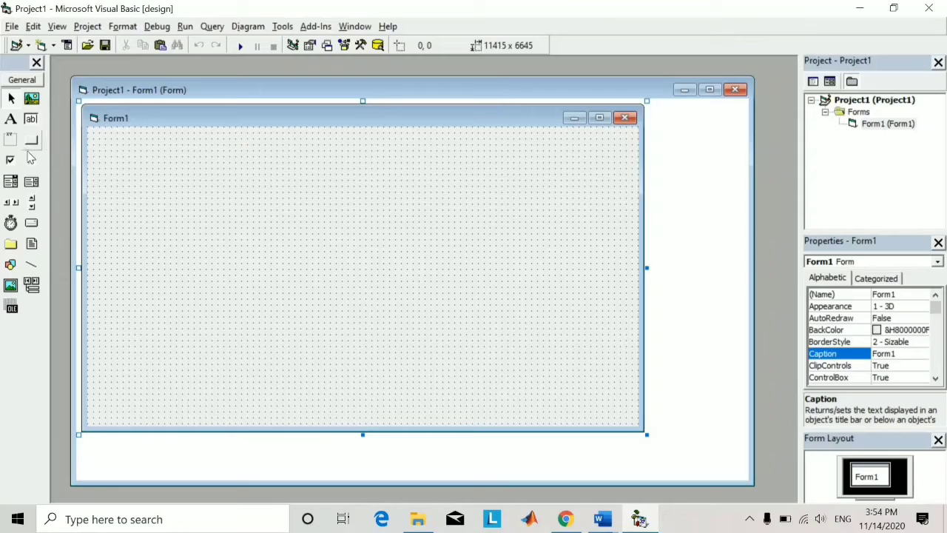
Draw a heading label near the top centre of Form1 and deselect it
click(11, 119)
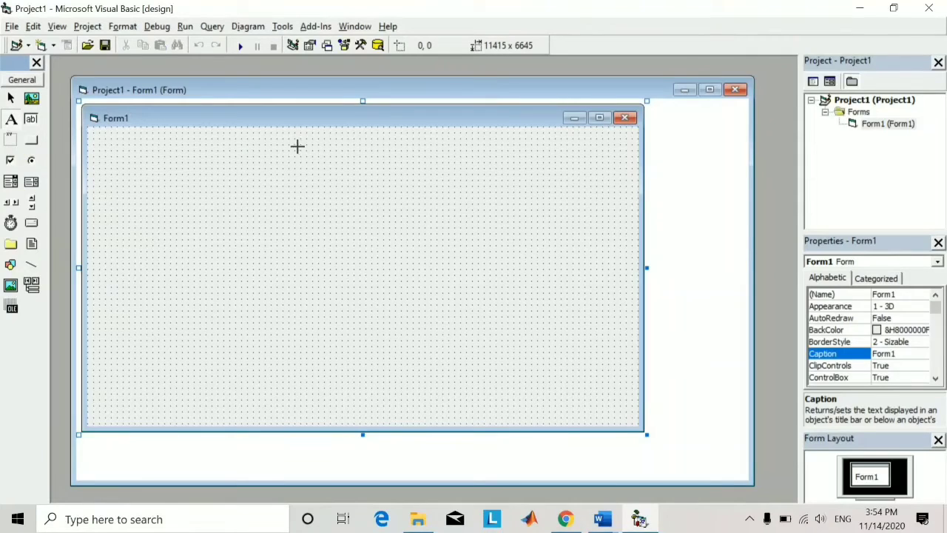
drag(294, 145, 402, 167)
click(347, 196)
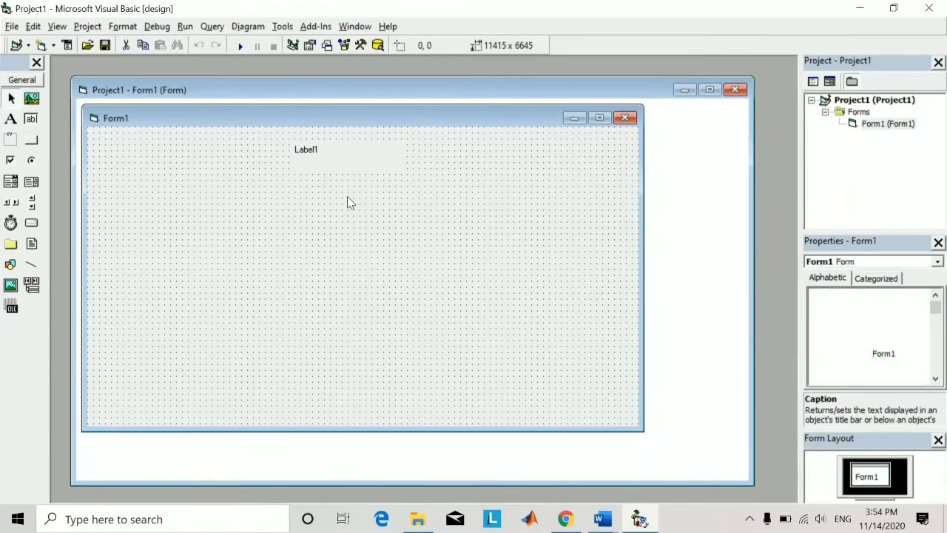
Draw two stacked labels on the form's left side below the heading, about 2175 x 375 and 2415 x 495
click(11, 119)
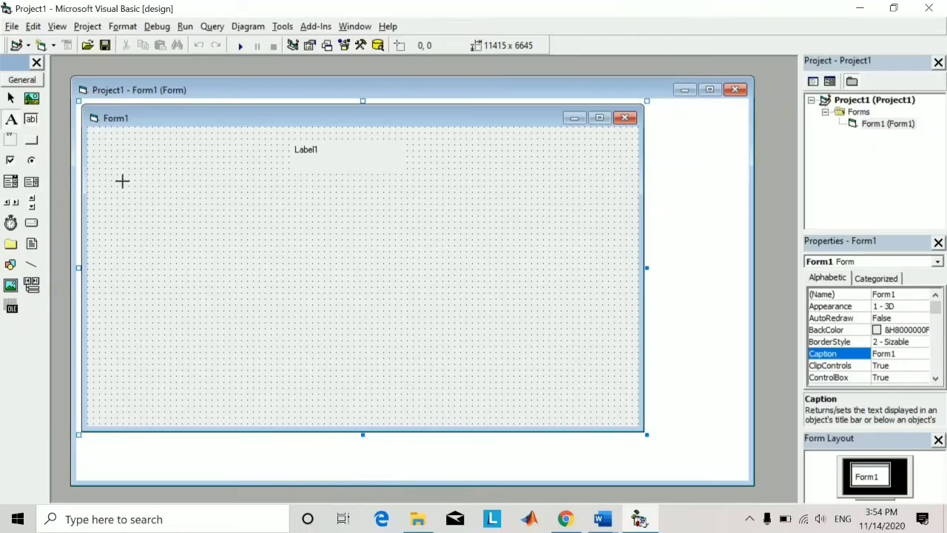
drag(122, 180, 234, 213)
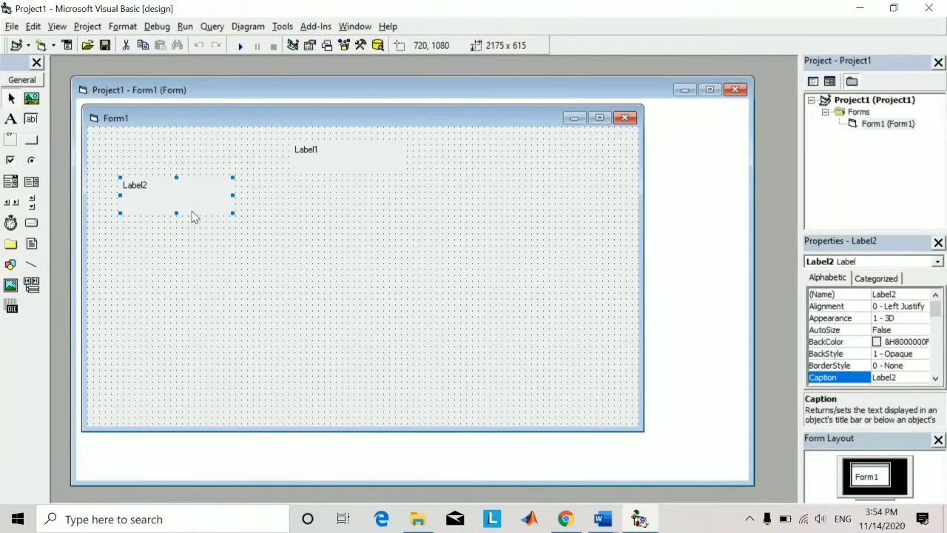
drag(176, 213, 176, 200)
click(10, 118)
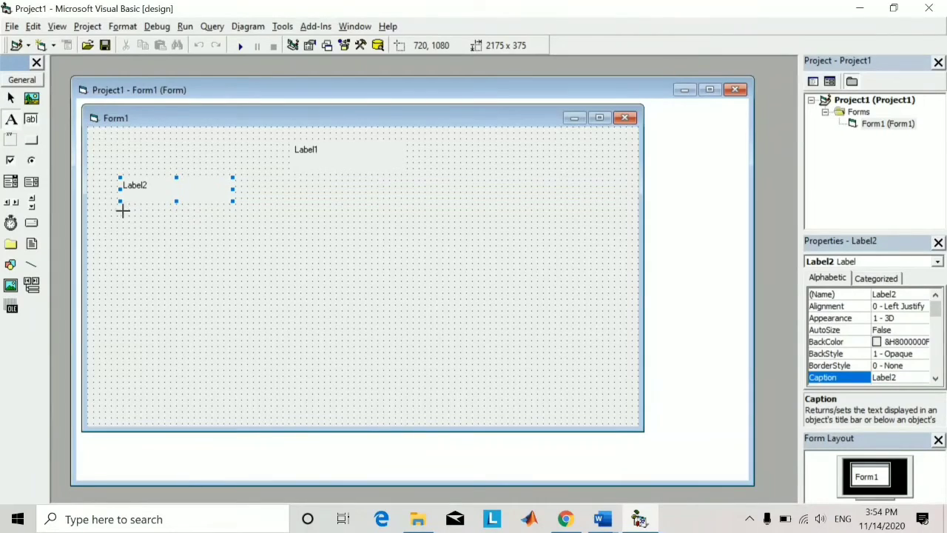
drag(122, 210, 236, 235)
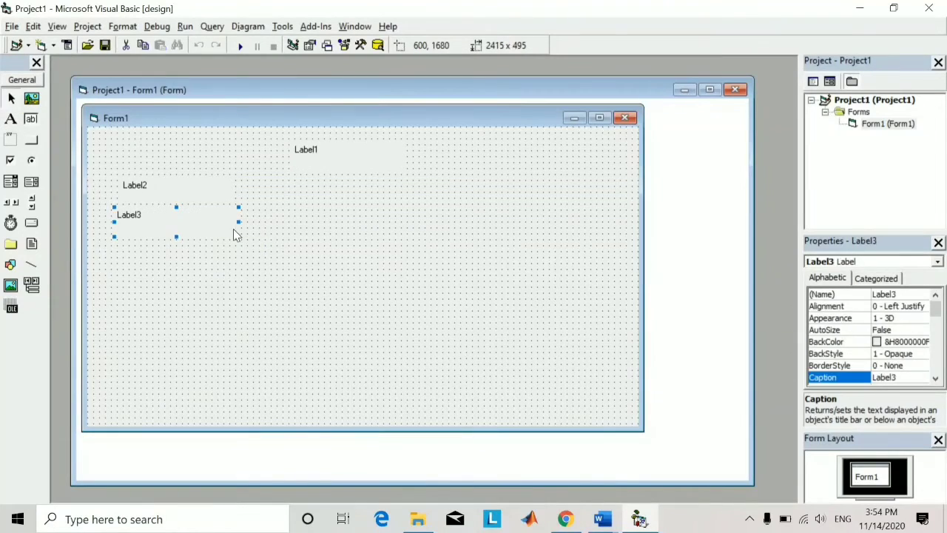
Reduce Label3's height to about 375 and extend Label2's left edge to line up with Label3
drag(178, 237, 178, 230)
click(144, 192)
drag(119, 188, 115, 189)
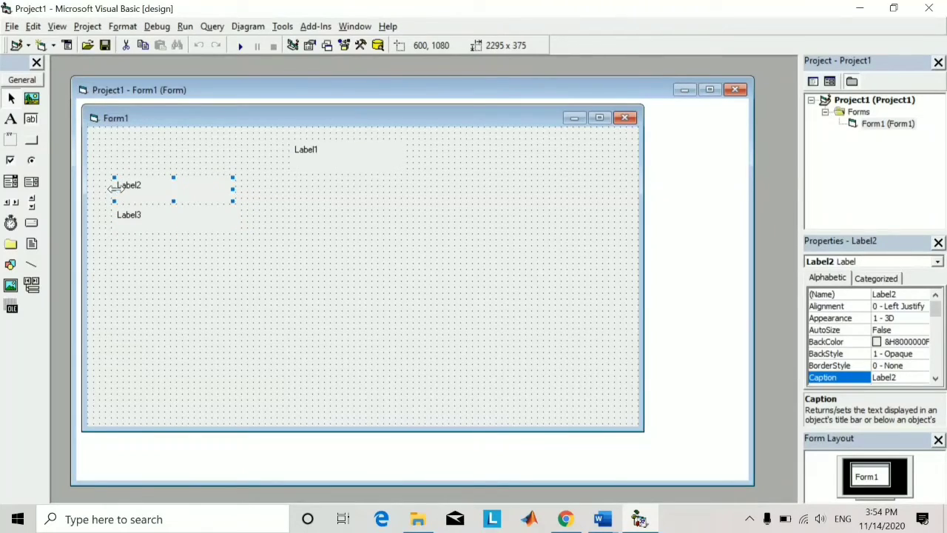
click(233, 222)
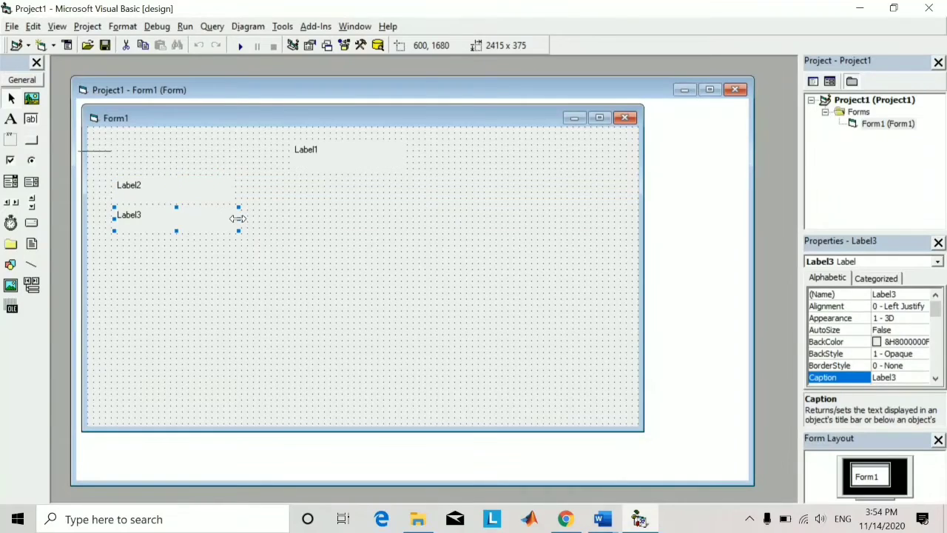
drag(238, 219, 232, 221)
Add a label in a new row below Label3, and widen Label2 to about 2535
click(11, 118)
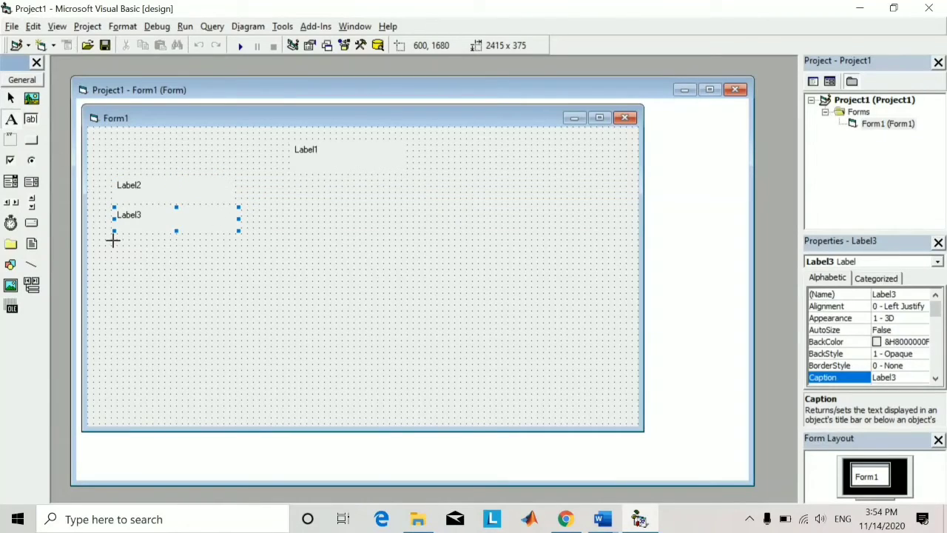
mouse_move(112, 239)
mouse_down()
mouse_move(228, 260)
mouse_move(194, 264)
mouse_move(189, 235)
mouse_up()
click(231, 200)
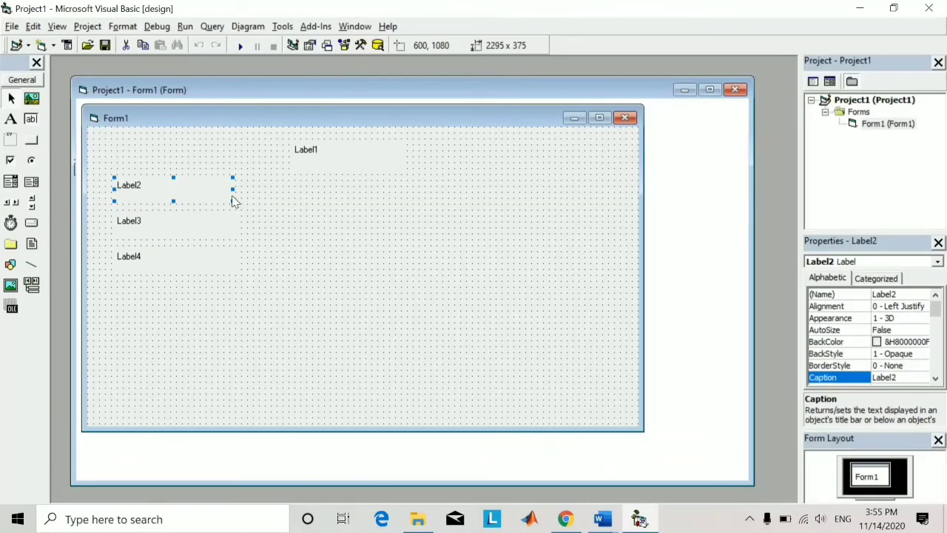
drag(232, 189, 244, 190)
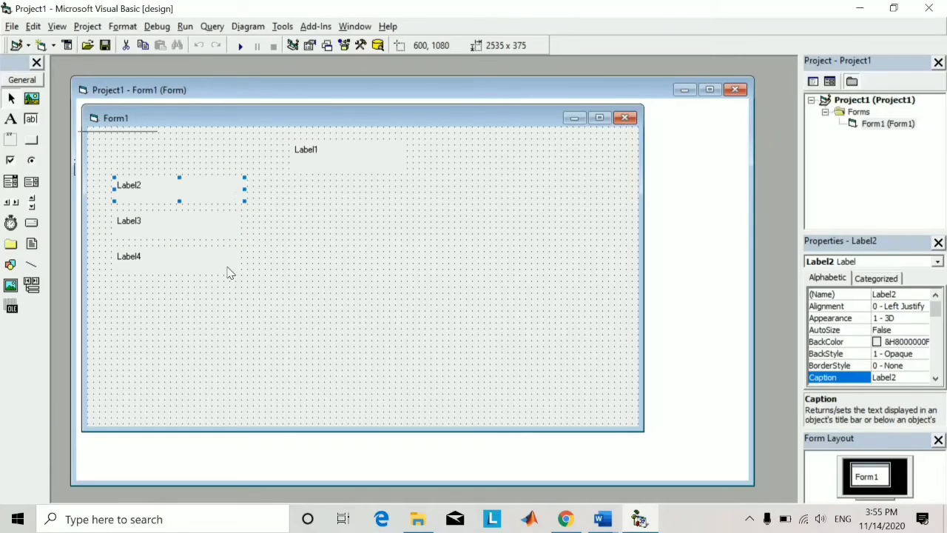
click(230, 273)
Add two labels stacked below Label4, sized about 2415 x 375 and 2535 x 375, left-aligned with the labels above
click(10, 119)
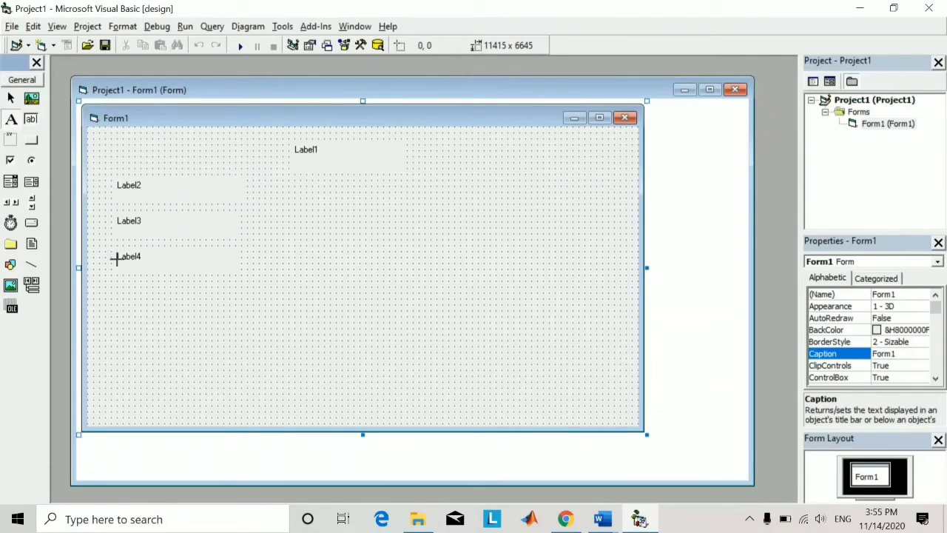
drag(115, 282, 238, 311)
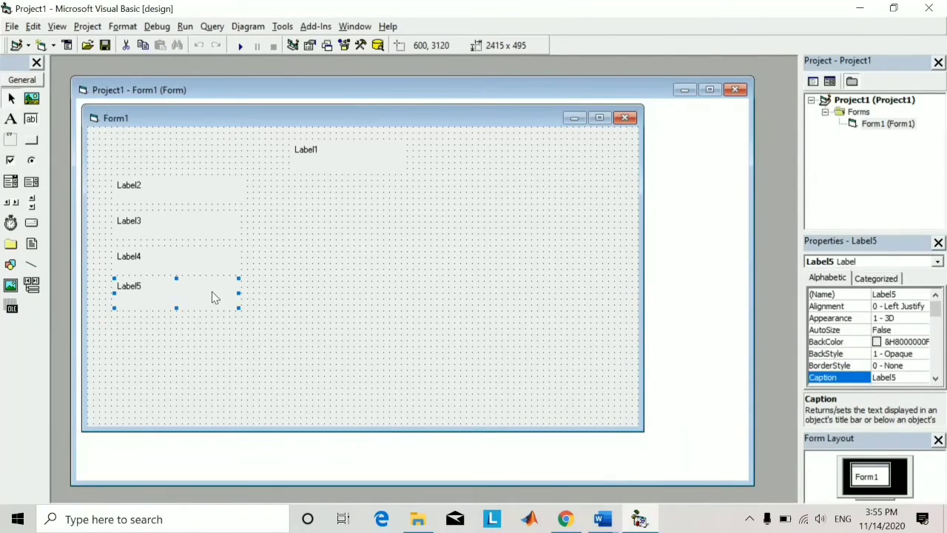
drag(179, 319, 177, 294)
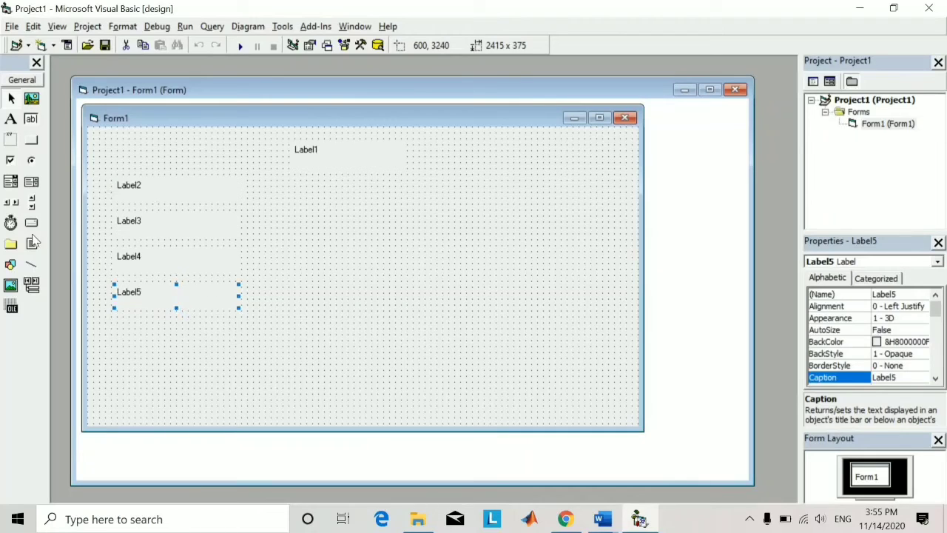
click(11, 119)
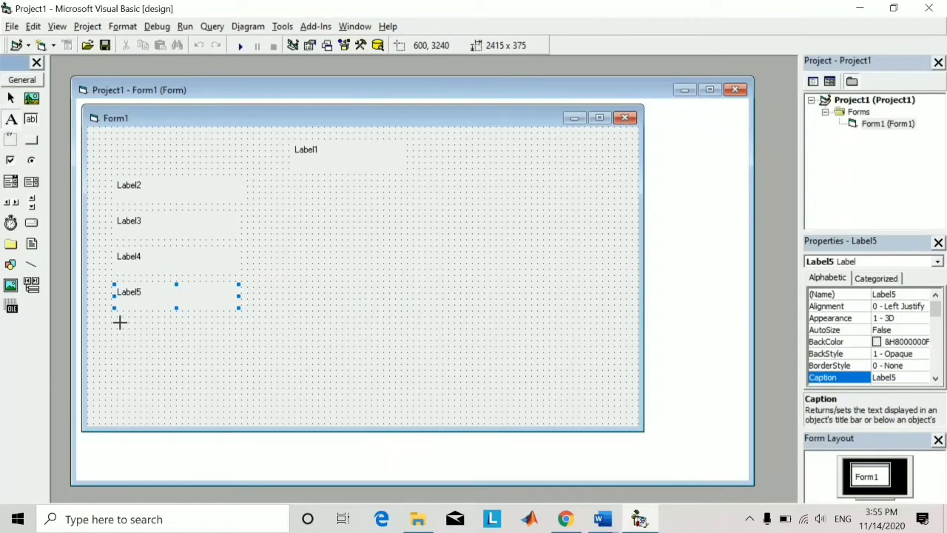
click(114, 319)
drag(219, 334, 241, 345)
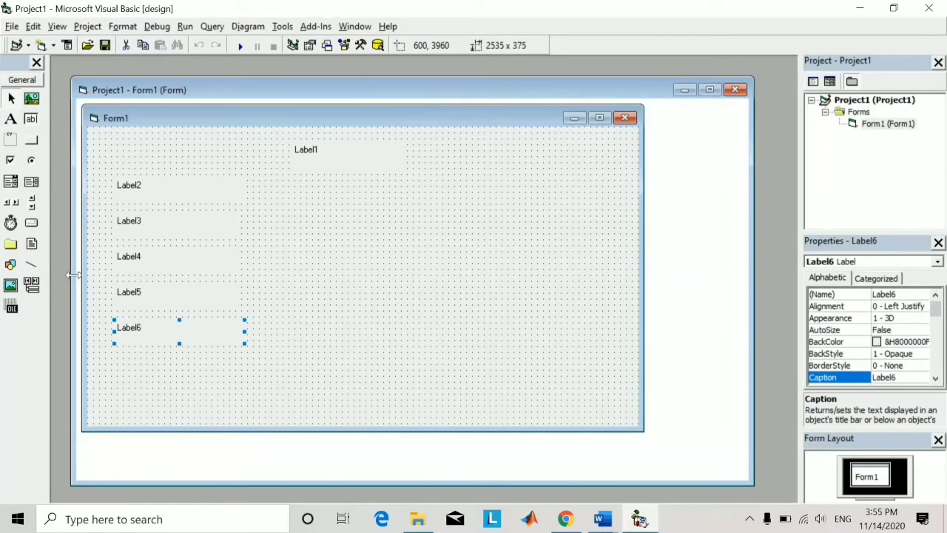
Add two labels stacked below Label6, sized about 2535 x 375 and 2655 x 375, left-aligned with the column
click(10, 118)
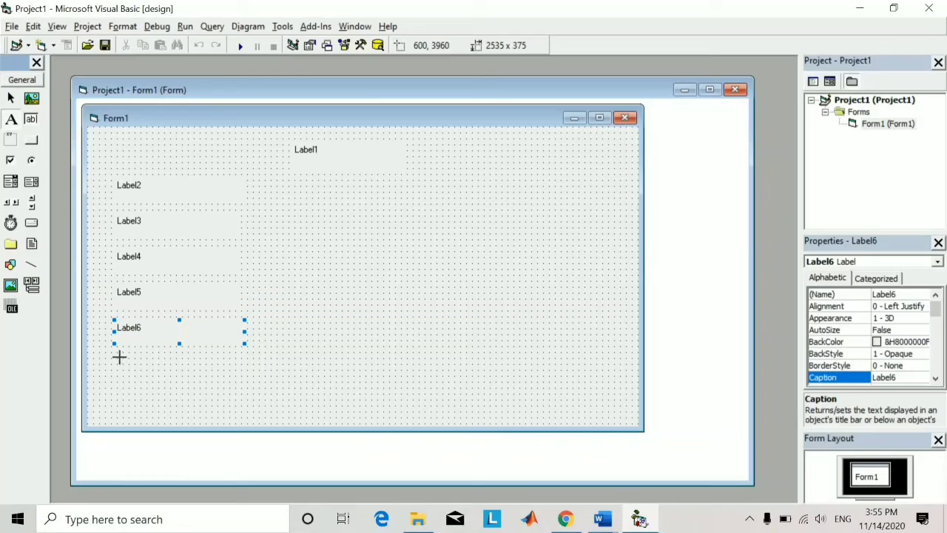
click(215, 375)
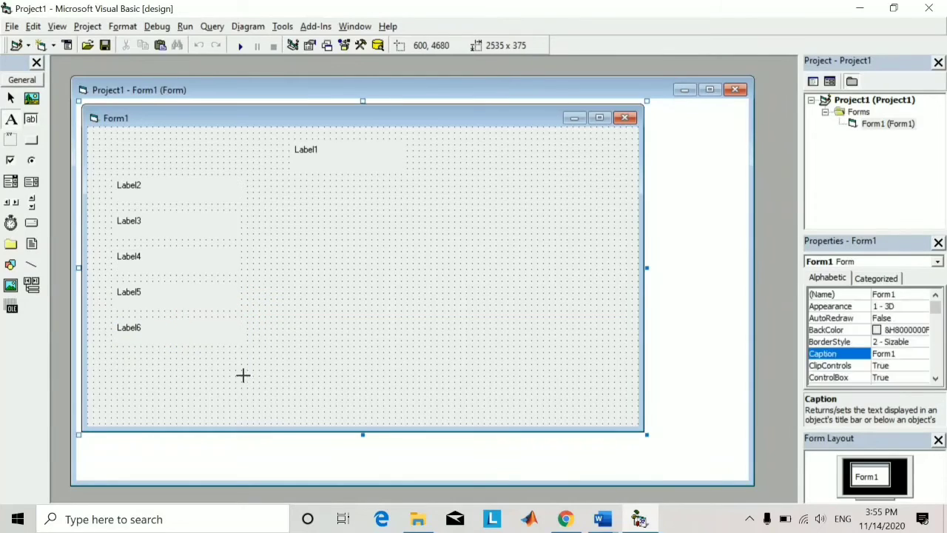
drag(243, 375, 115, 357)
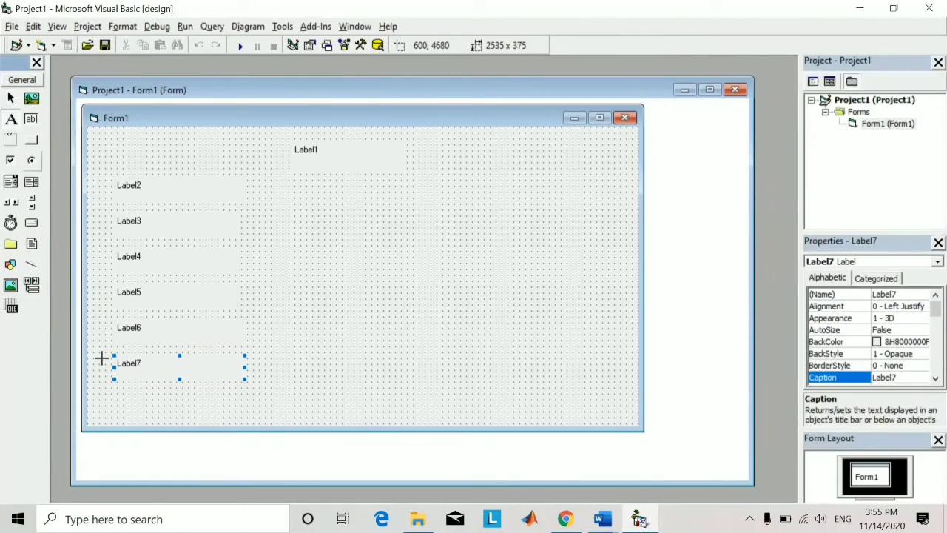
drag(115, 389, 248, 405)
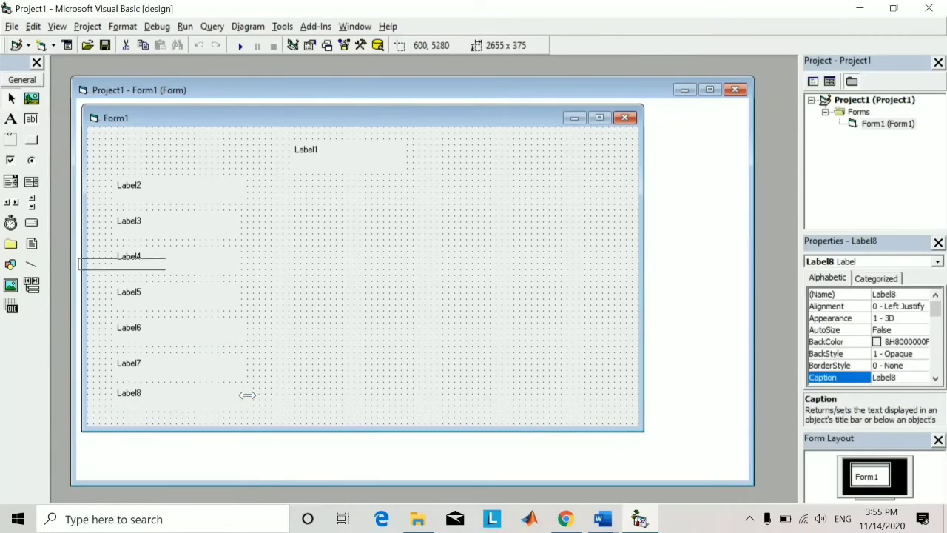
double_click(314, 329)
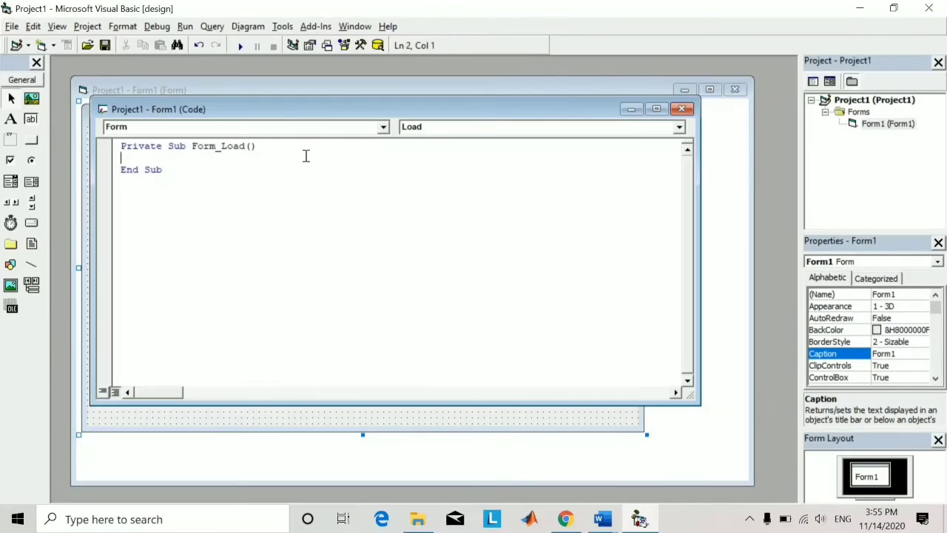
click(681, 108)
Set the caption of Label1 to DATA KENDARAAN
right_click(357, 157)
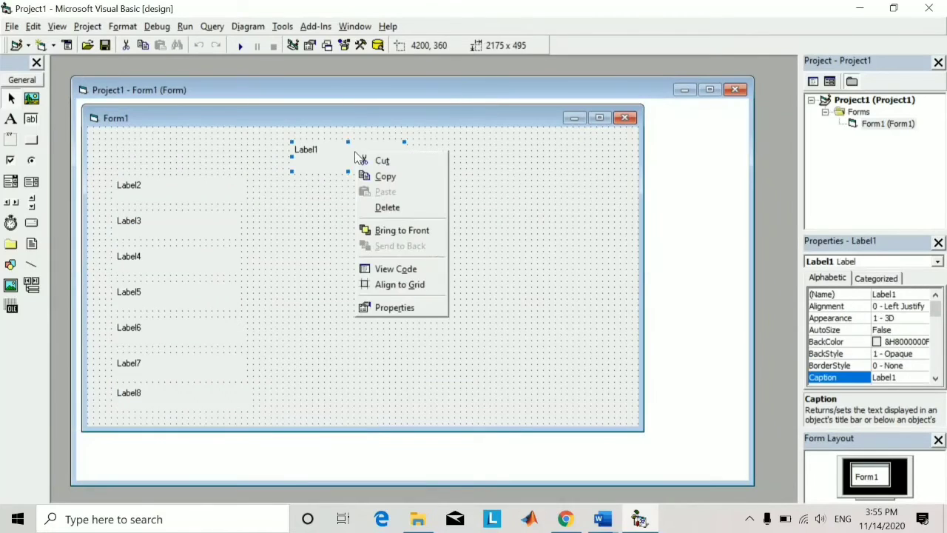
click(394, 307)
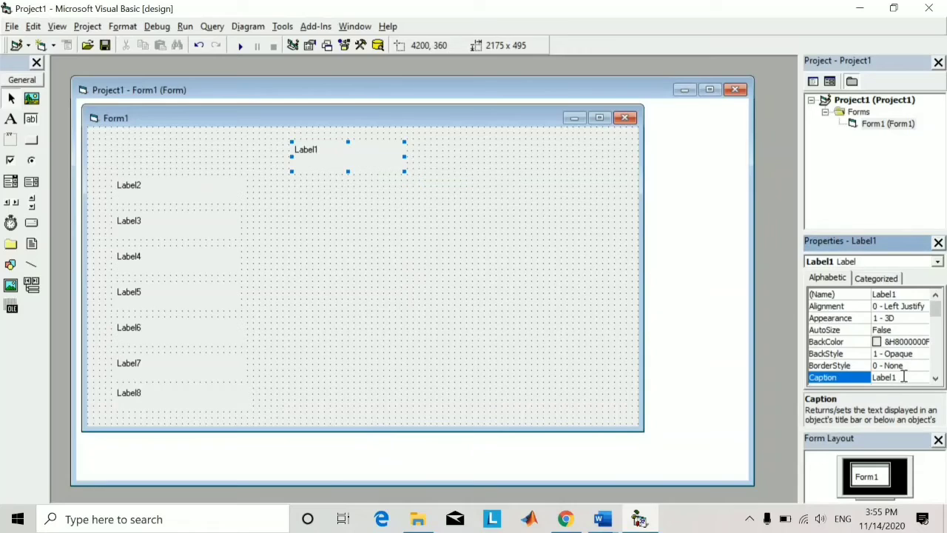
drag(905, 377, 873, 377)
text(DATA KENDARAAN)
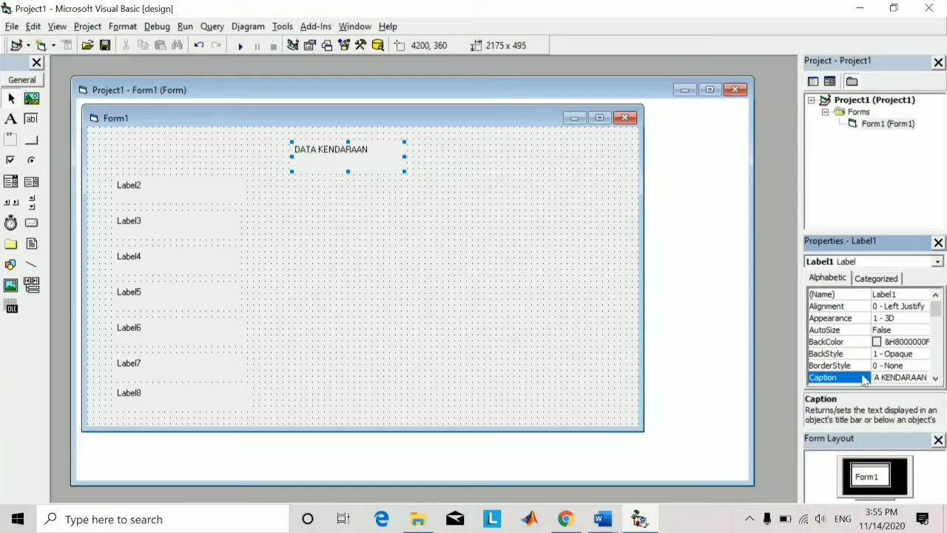
drag(189, 192, 208, 183)
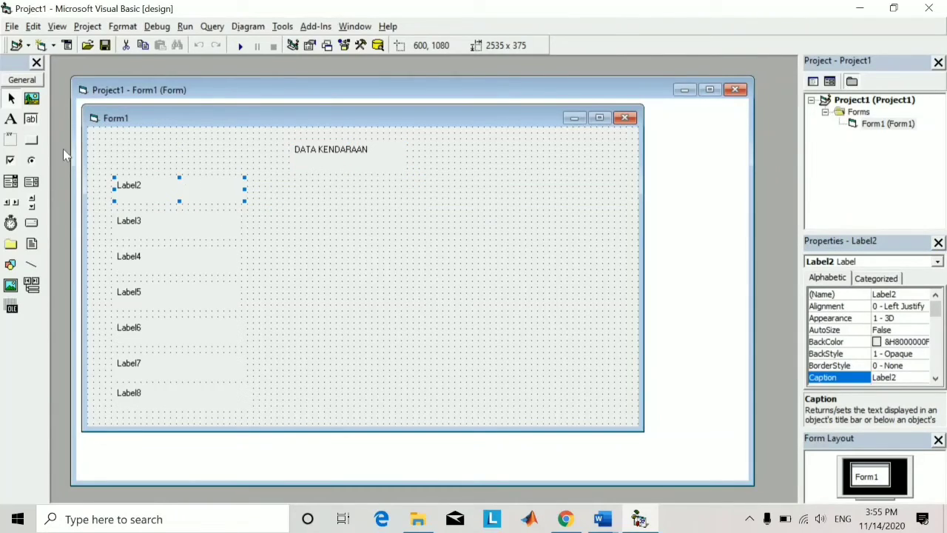
click(31, 119)
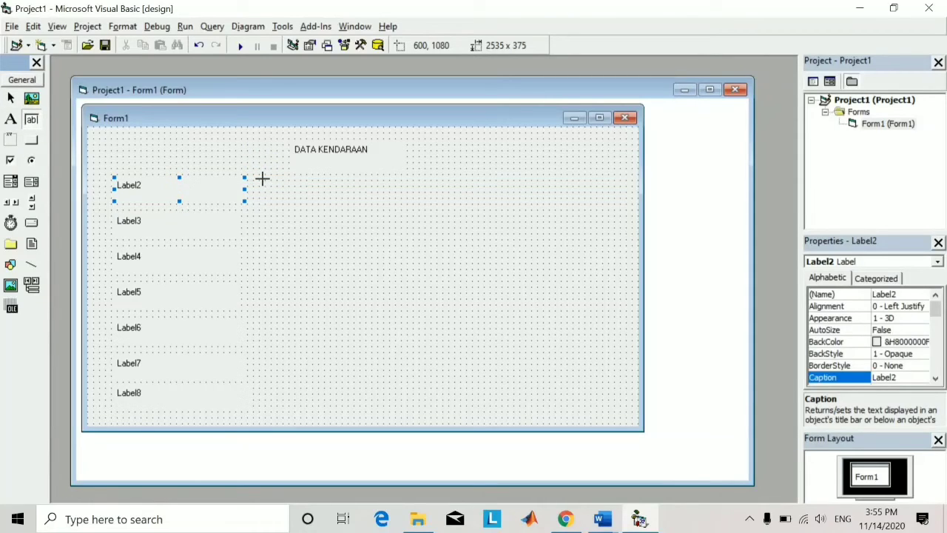
drag(342, 165, 335, 151)
right_click(341, 160)
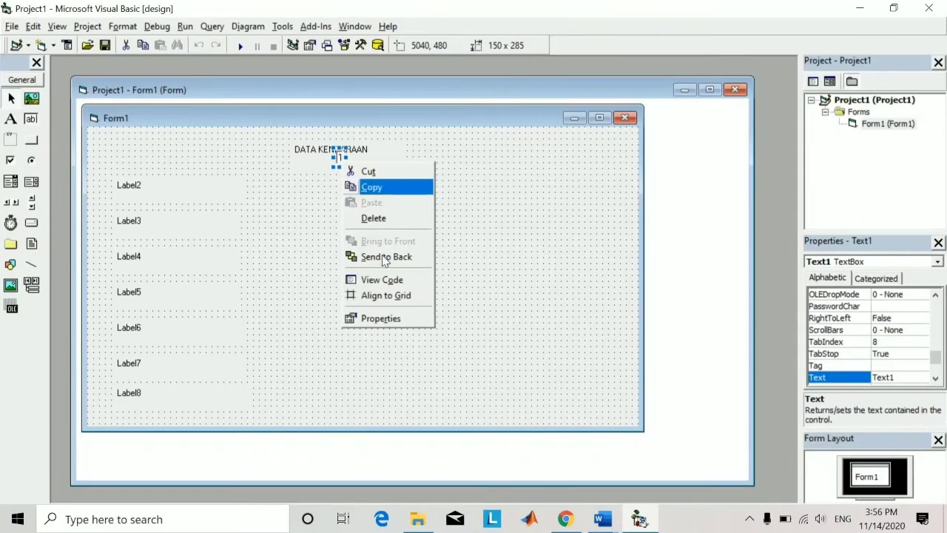
click(376, 219)
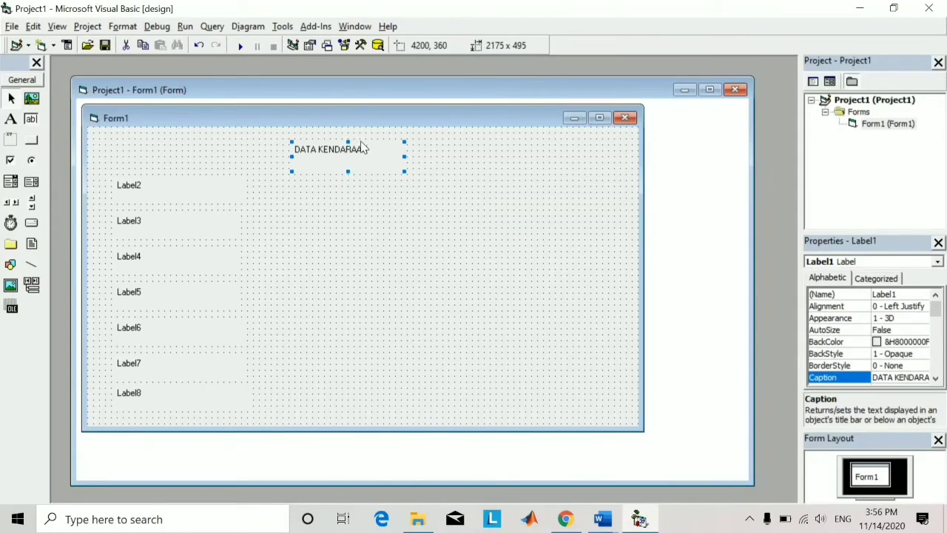
Move the DATA KENDARAAN label up close to the form's upper edge
key(Escape)
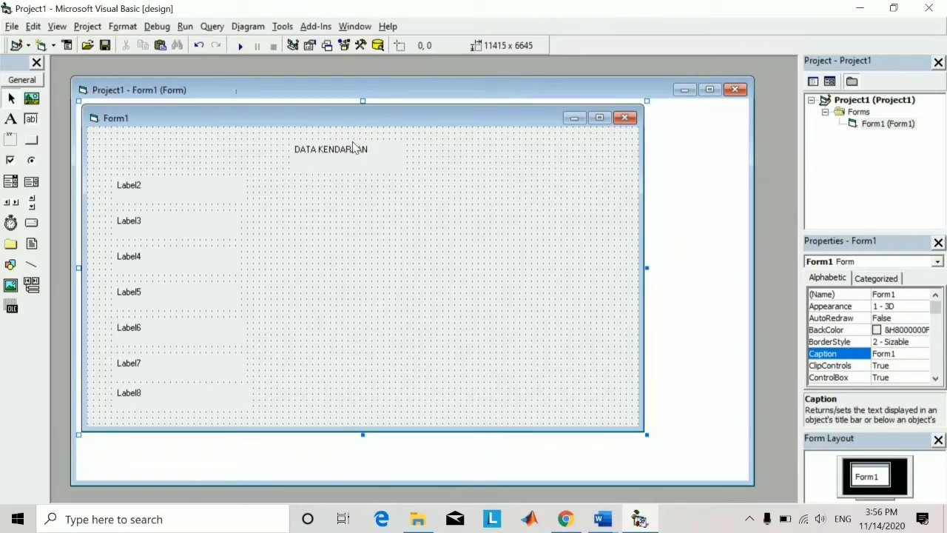
click(371, 157)
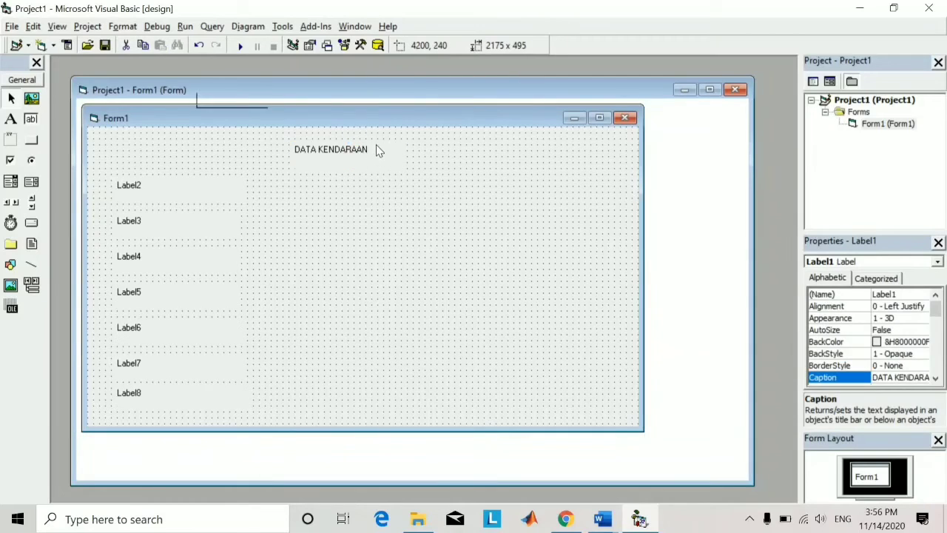
drag(371, 157, 376, 144)
click(332, 211)
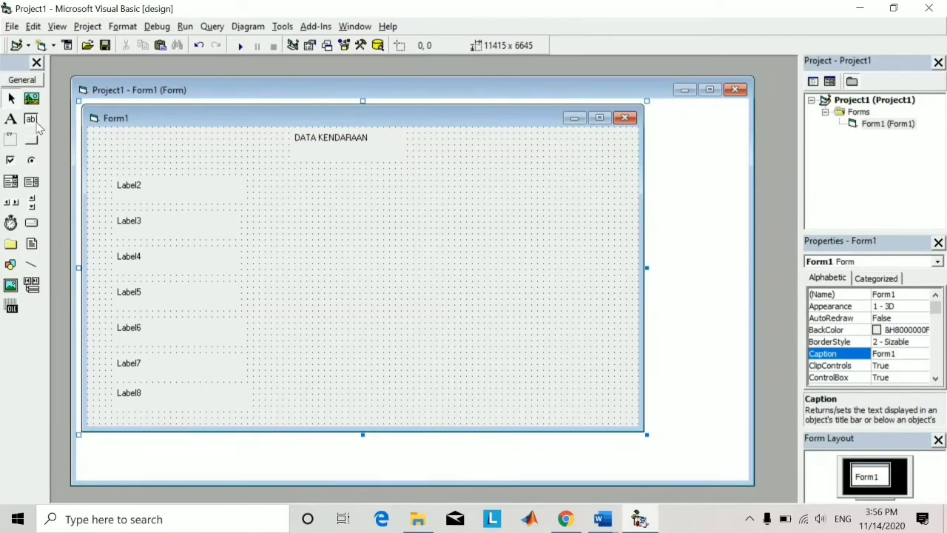
Add two text boxes, each about 2295 x 285, one beside Label2 and one beside Label3
click(31, 120)
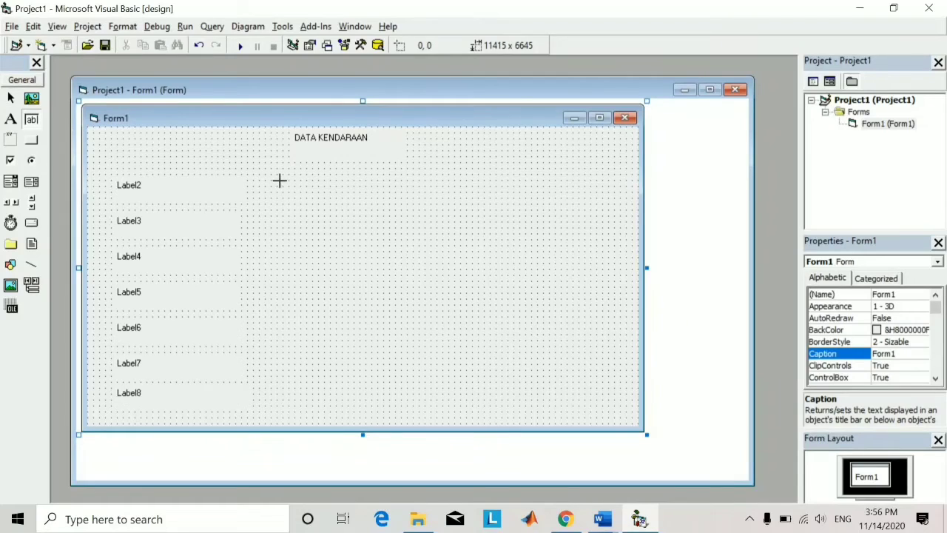
drag(263, 178, 381, 197)
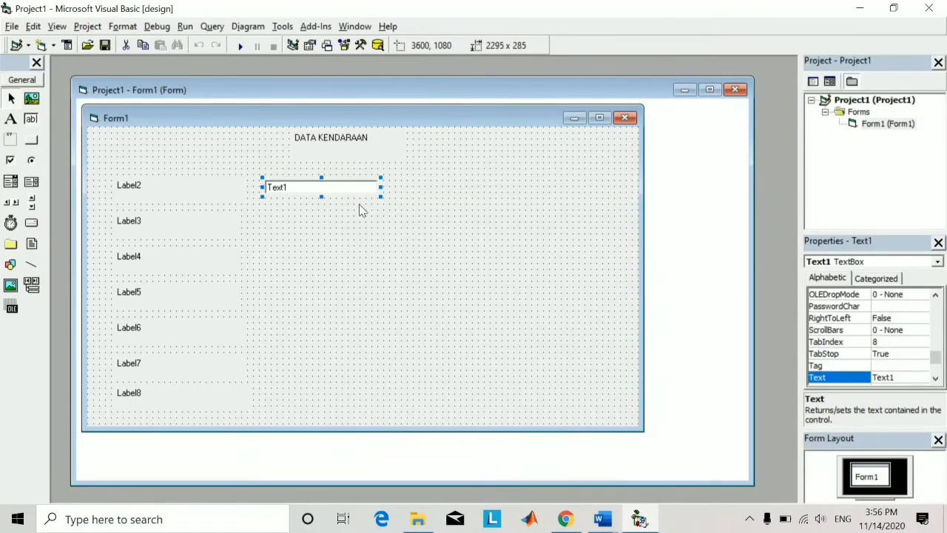
drag(320, 197, 321, 198)
click(31, 120)
drag(257, 214, 374, 233)
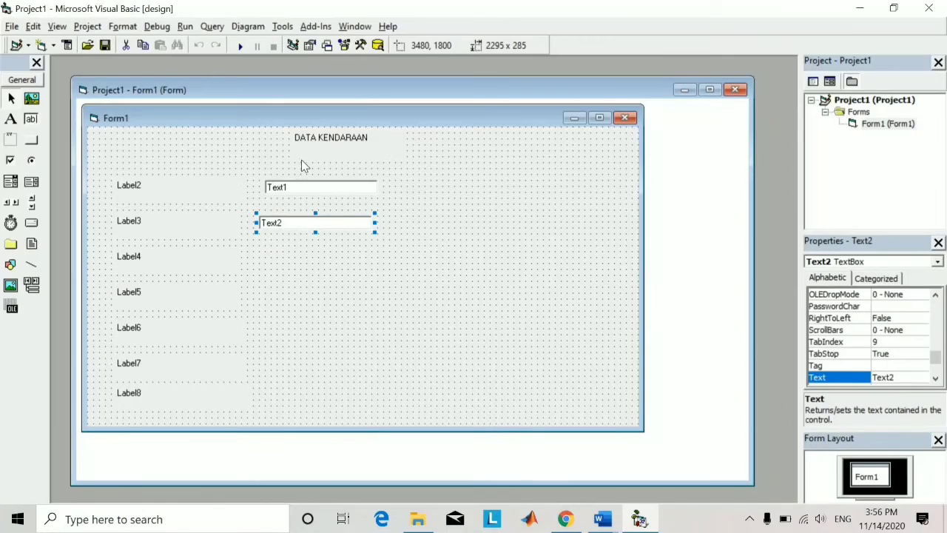
Add a text box about 2295 x 375 beside Label4 and another about 2055 x 375 beside Label5
click(31, 120)
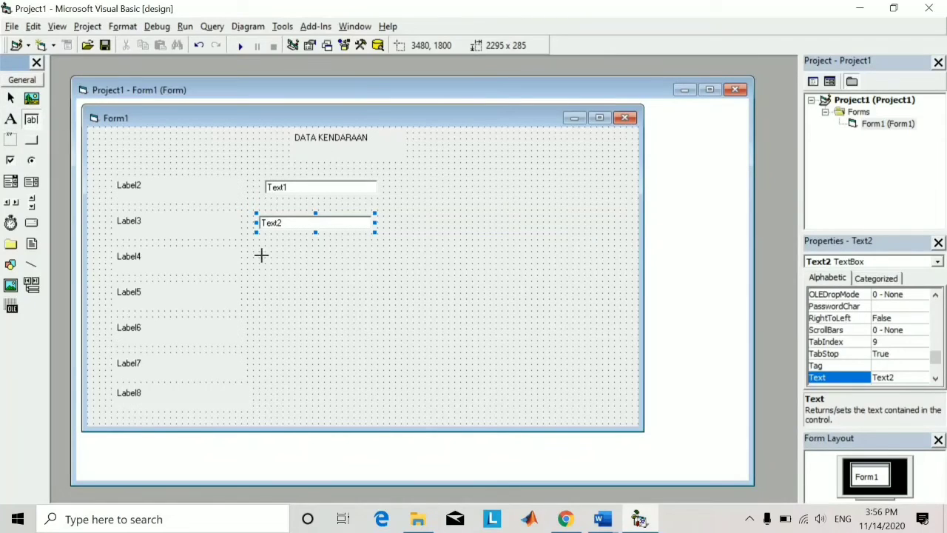
drag(264, 253, 372, 271)
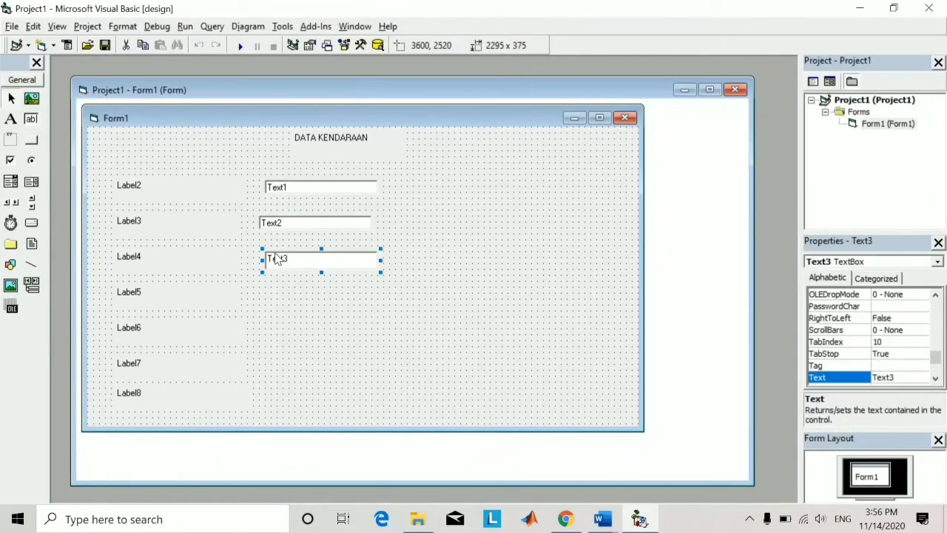
click(31, 119)
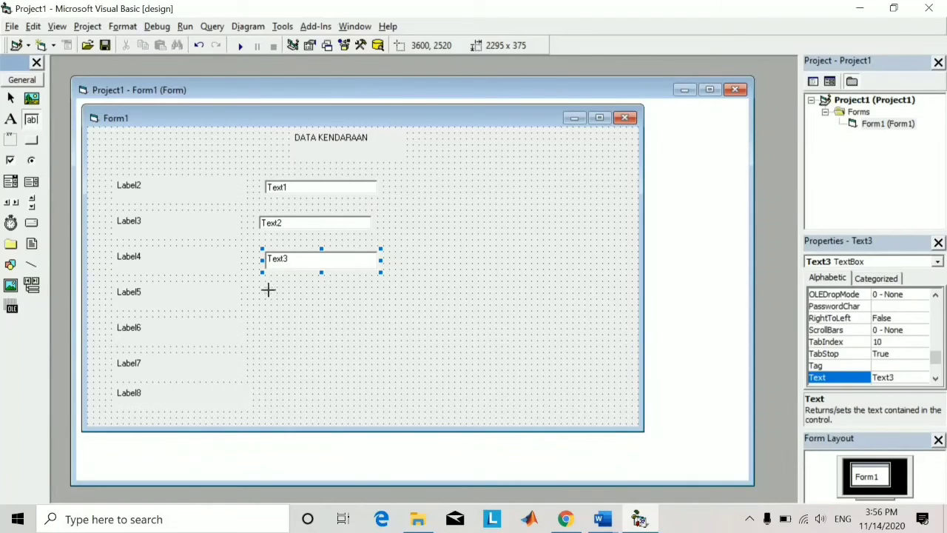
click(268, 290)
drag(363, 303, 370, 307)
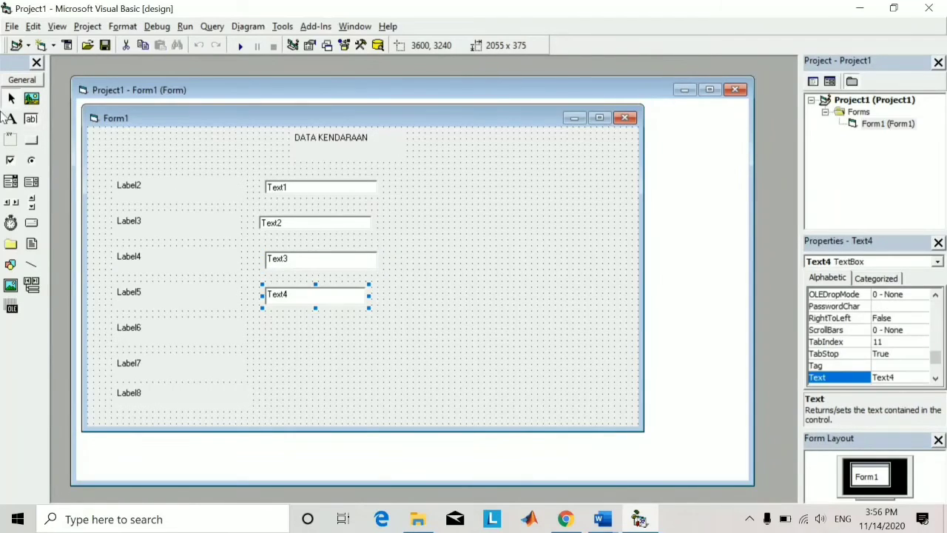
Add a text box about 2055 x 375 beside Label6, left-aligned with the one above it
click(31, 119)
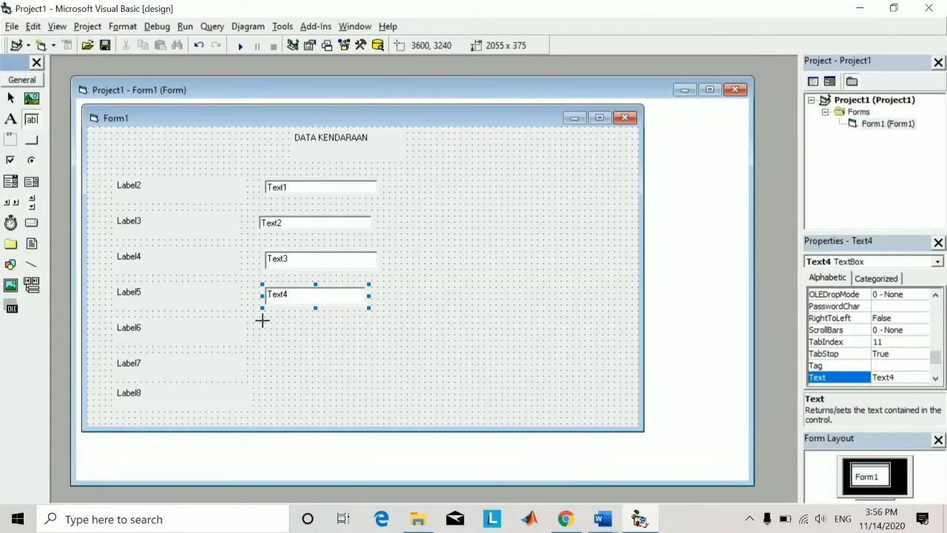
click(348, 329)
mouse_move(347, 329)
mouse_down()
mouse_move(363, 338)
mouse_move(347, 332)
mouse_up()
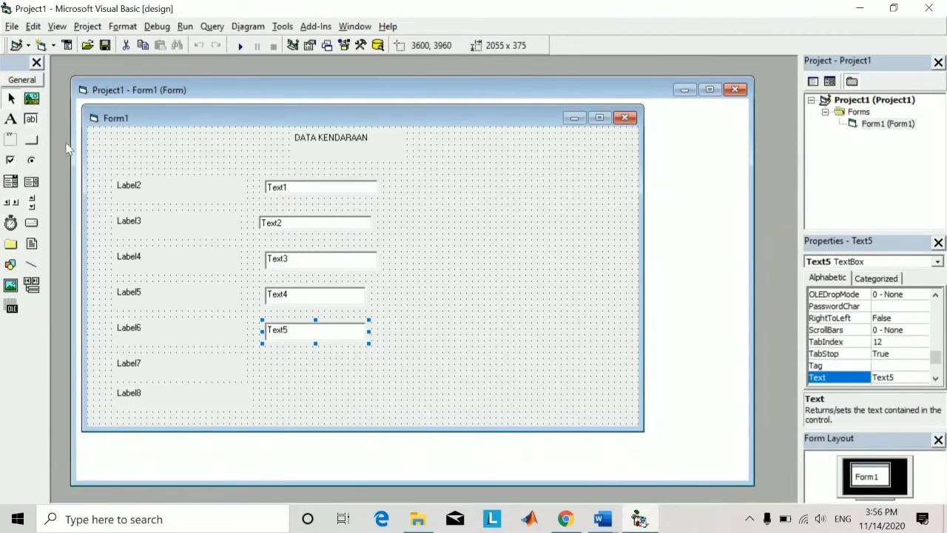
Add a text box about 1935 x 375 beside Label7 and a slightly smaller one beside Label8
click(31, 119)
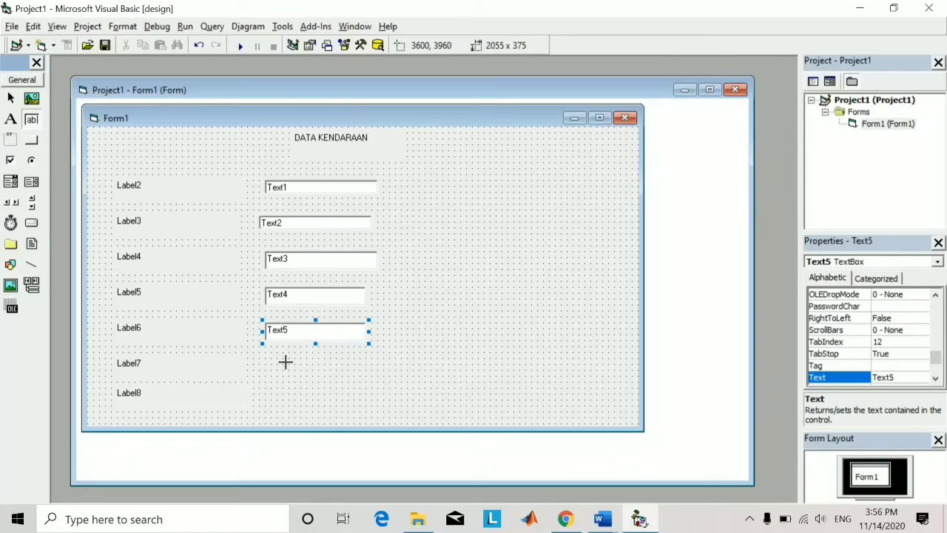
drag(286, 362, 369, 379)
click(31, 119)
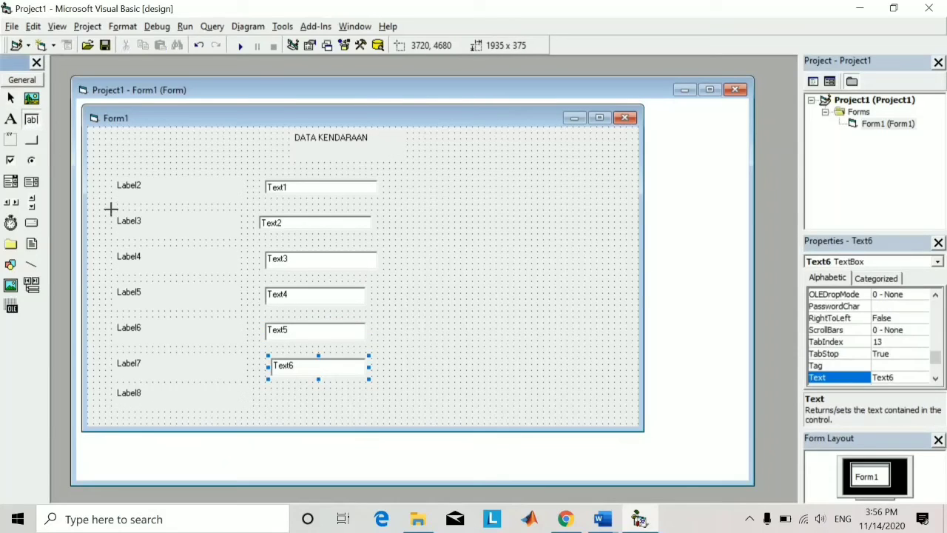
click(337, 402)
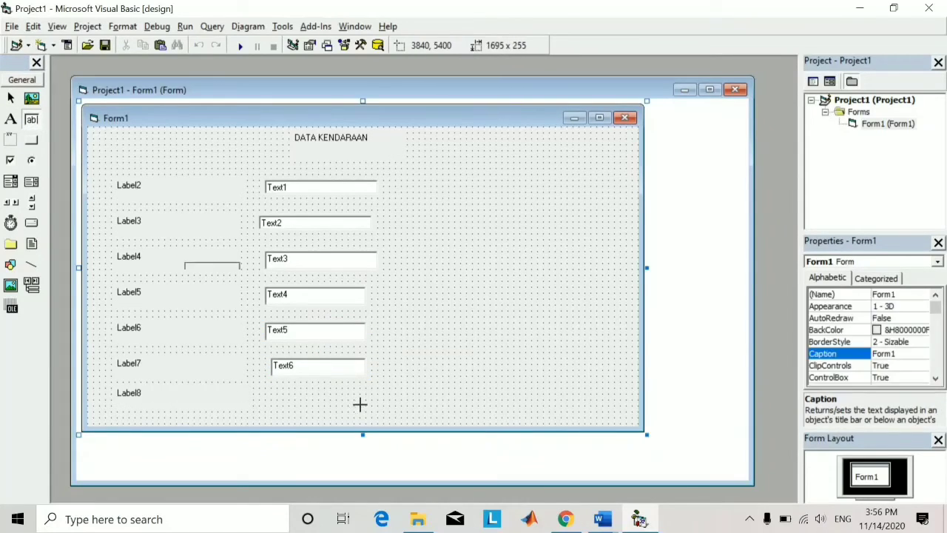
drag(363, 404, 365, 407)
click(393, 332)
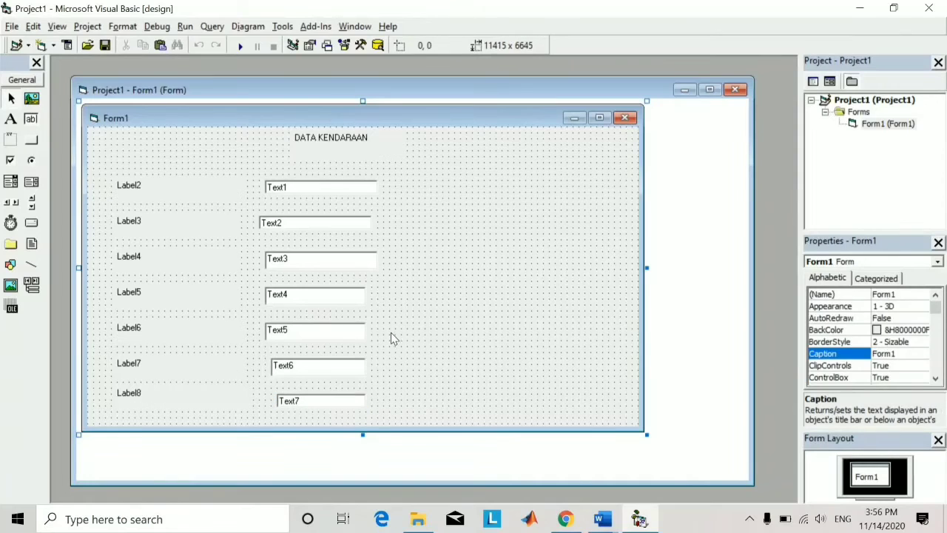
Set the caption of Label2 to "Nama Peminjam"
click(176, 190)
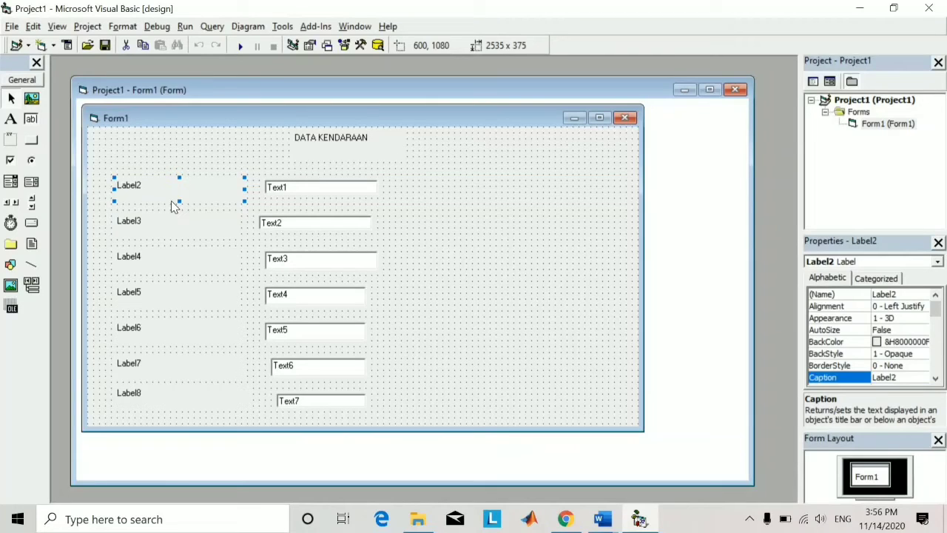
right_click(169, 194)
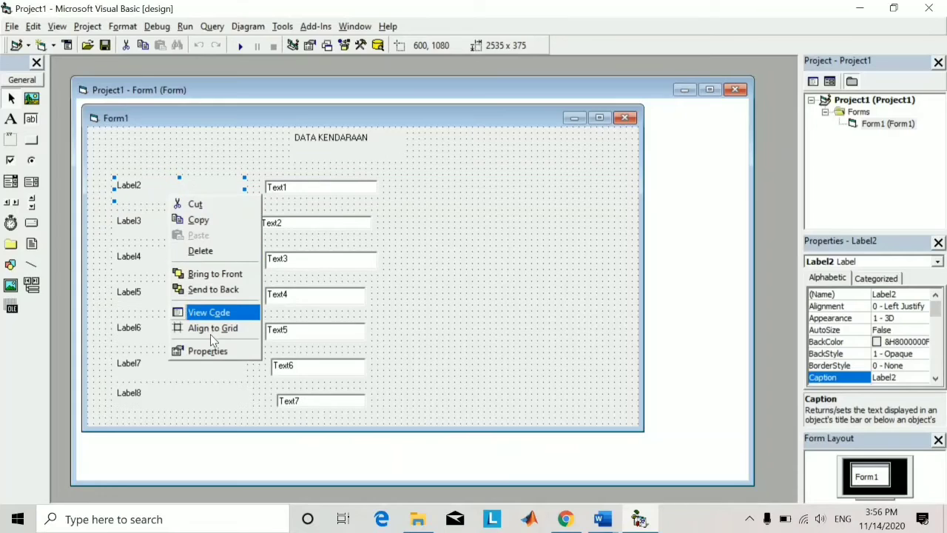
click(213, 354)
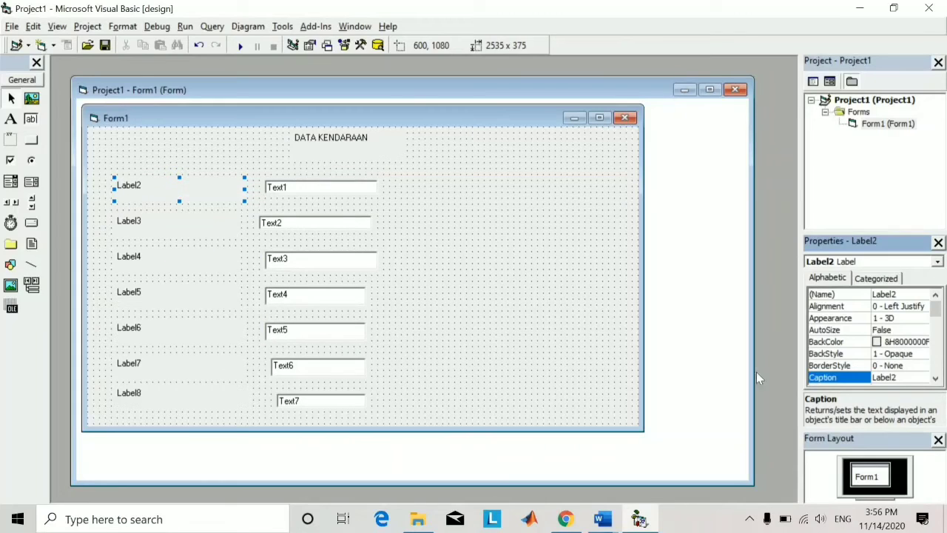
double_click(903, 379)
text(NAma Pem)
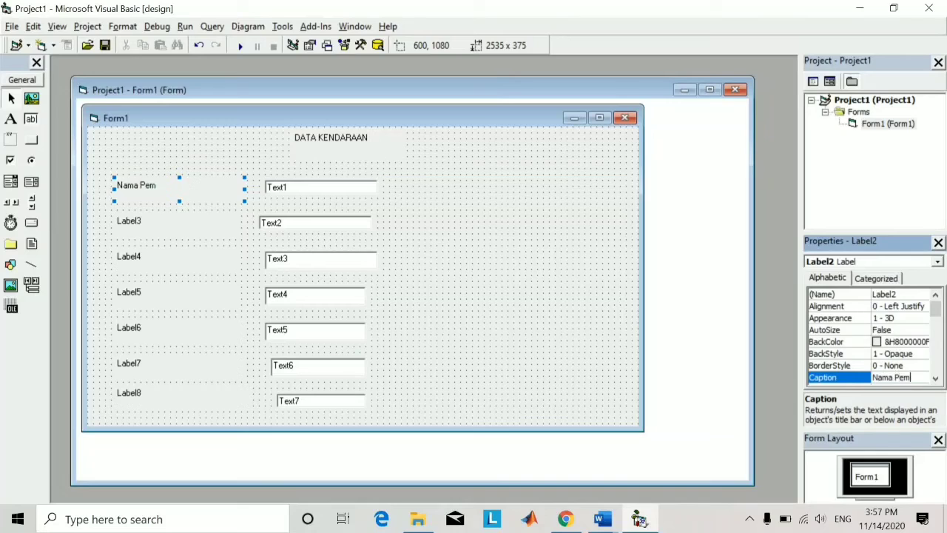
text(injam)
Set the caption of Label3 to "Alamat Peminjam"
right_click(186, 234)
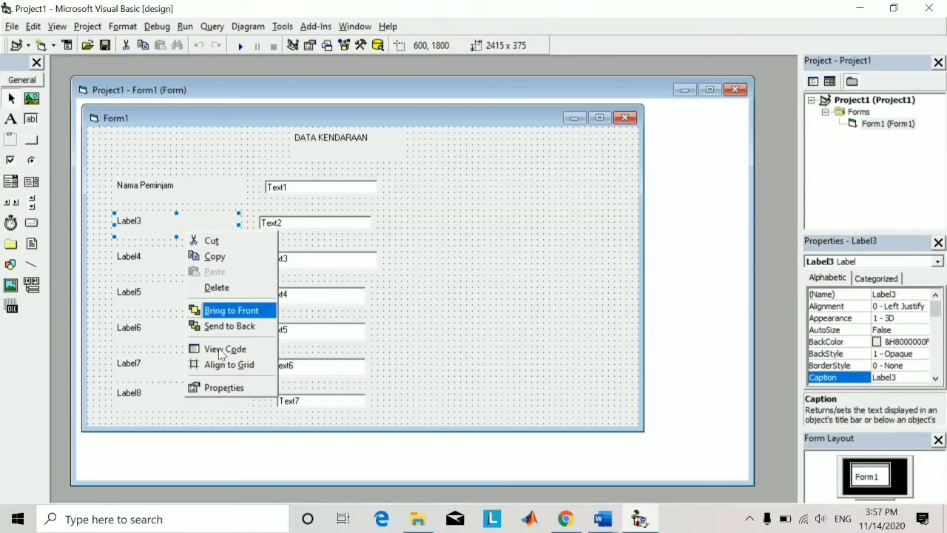
click(219, 391)
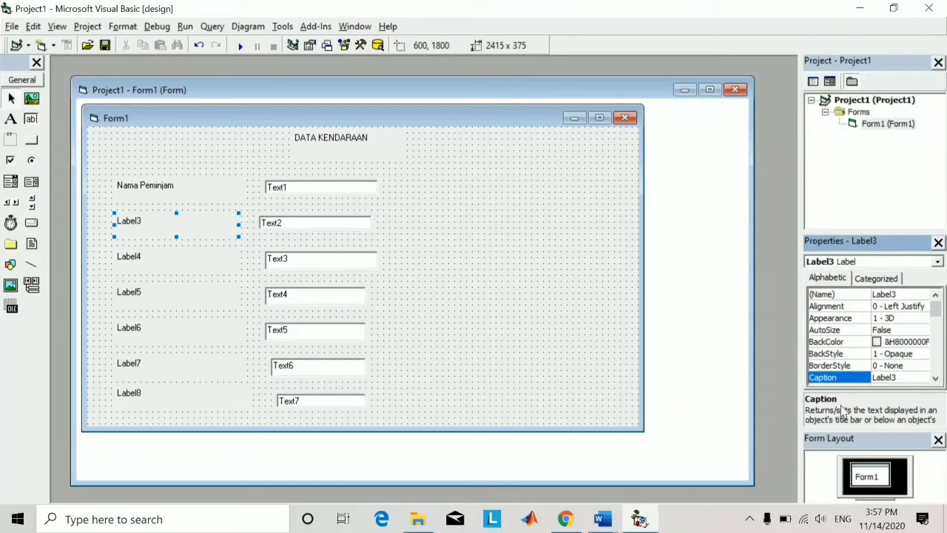
click(871, 378)
text(Alamat Pemi)
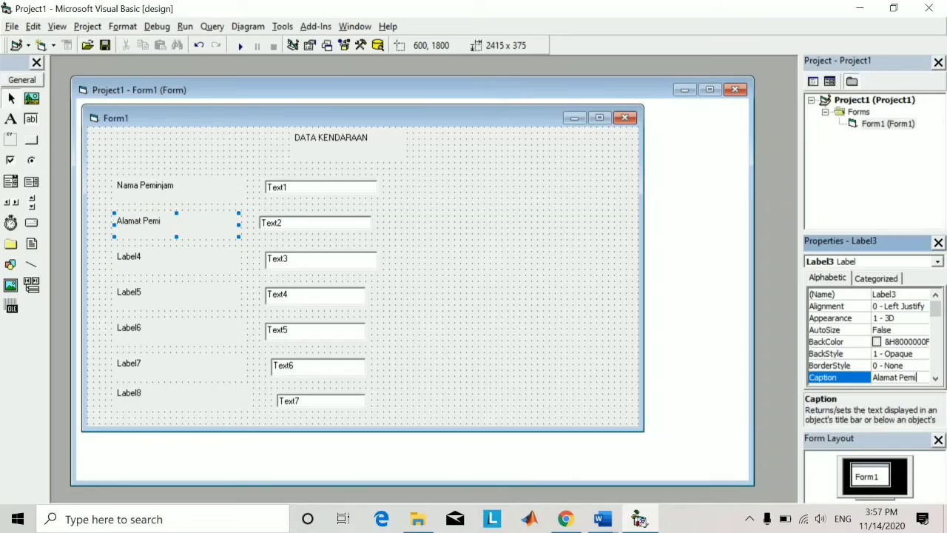
text(njam)
Set the caption of Label4 to "Nomor HP"
right_click(162, 265)
click(218, 427)
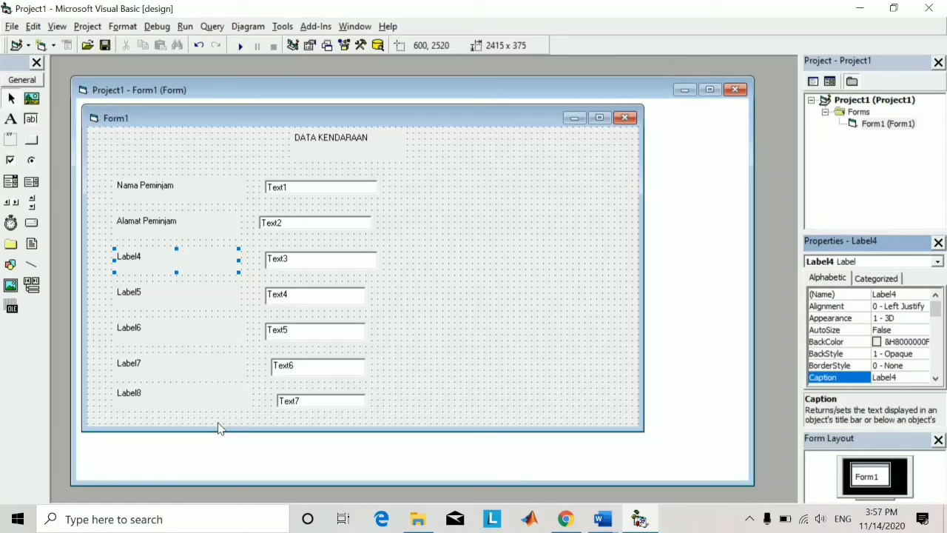
text(Nomor HP)
Set the caption of Label5 to "Nama Kendaraan Yang Dipinjam"
right_click(181, 303)
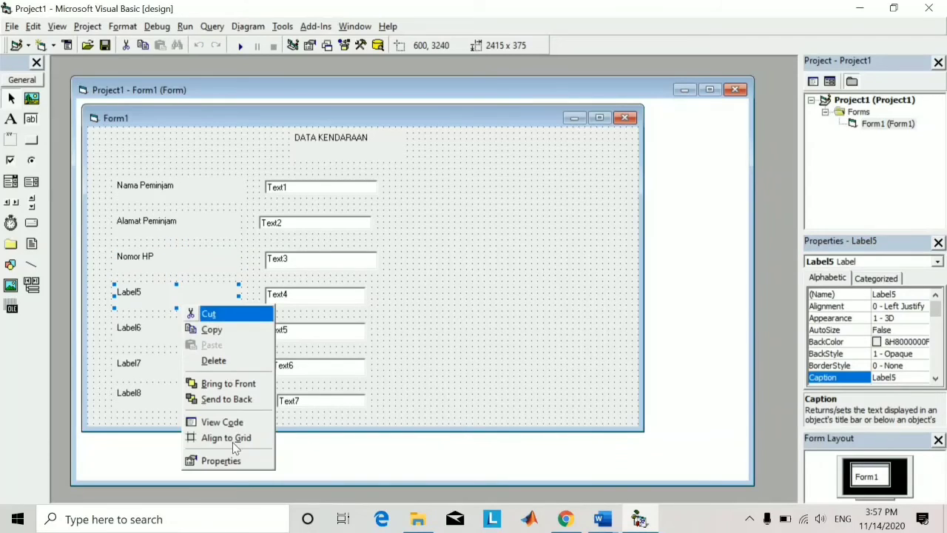
click(223, 461)
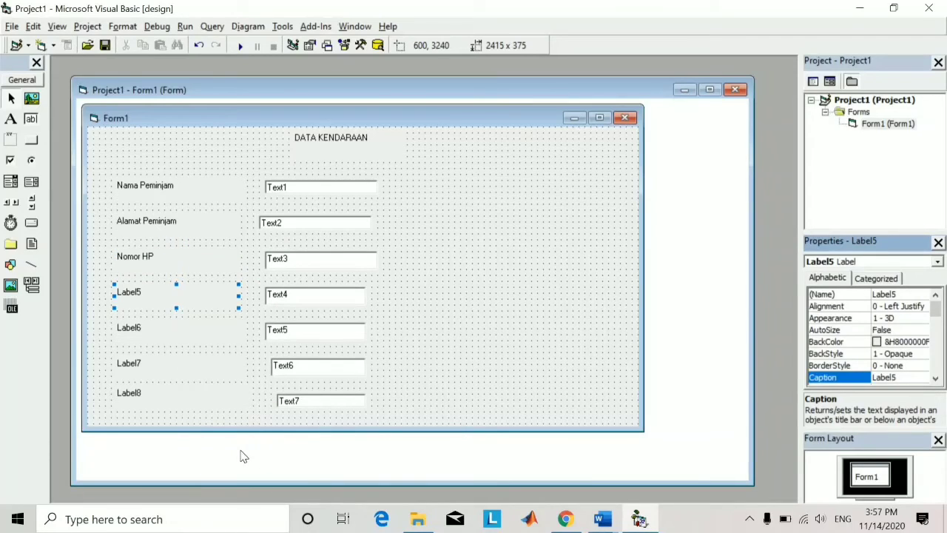
text(Nama Kendaraan y)
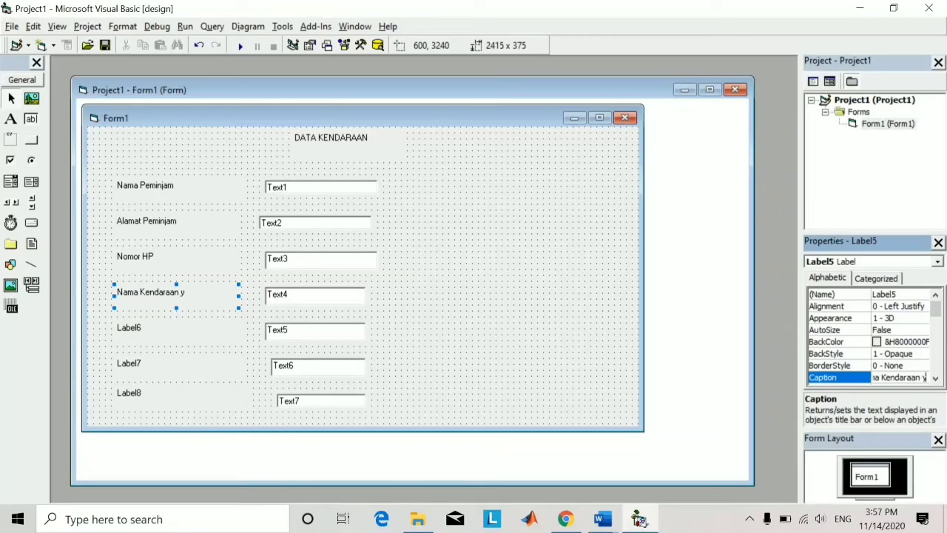
key(BackSpace)
text(Yang Dipinjam)
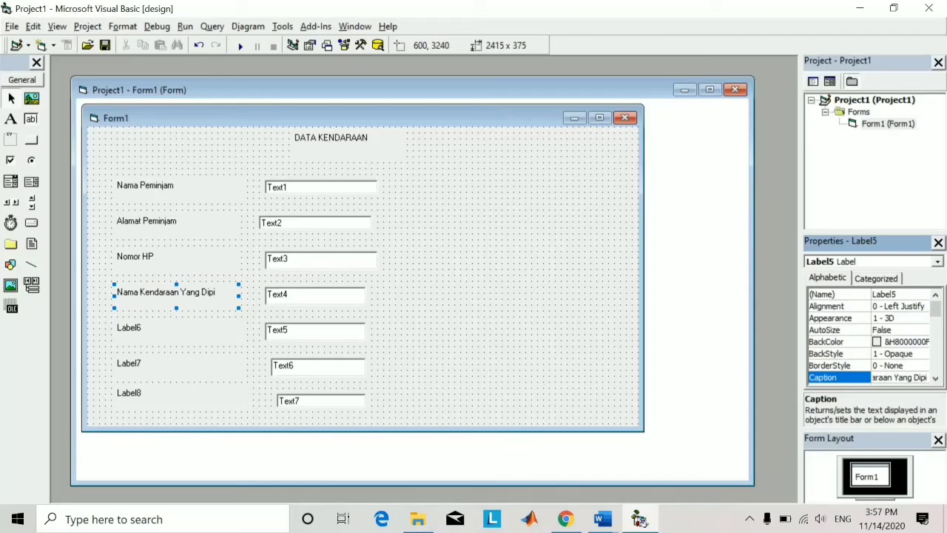
Set the caption of Label6 to "Merk"
click(164, 337)
right_click(165, 333)
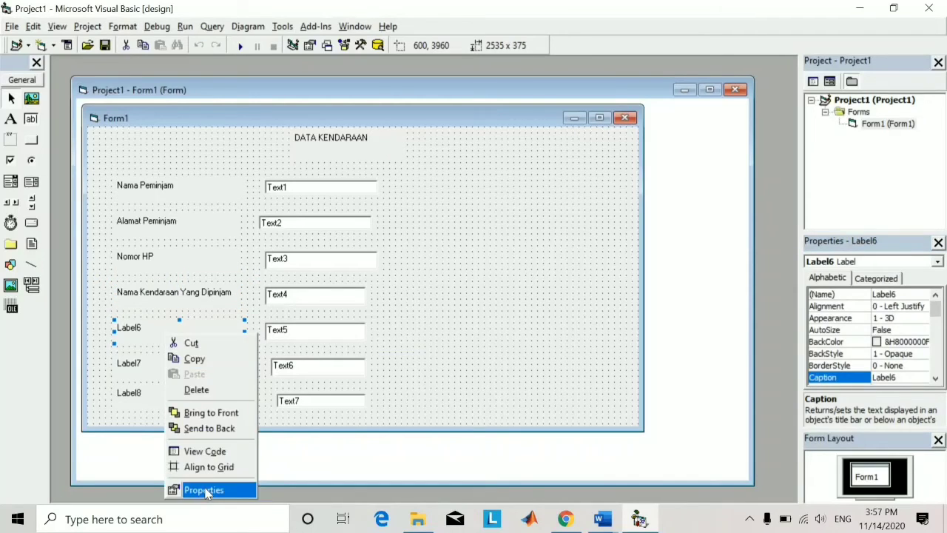
click(205, 489)
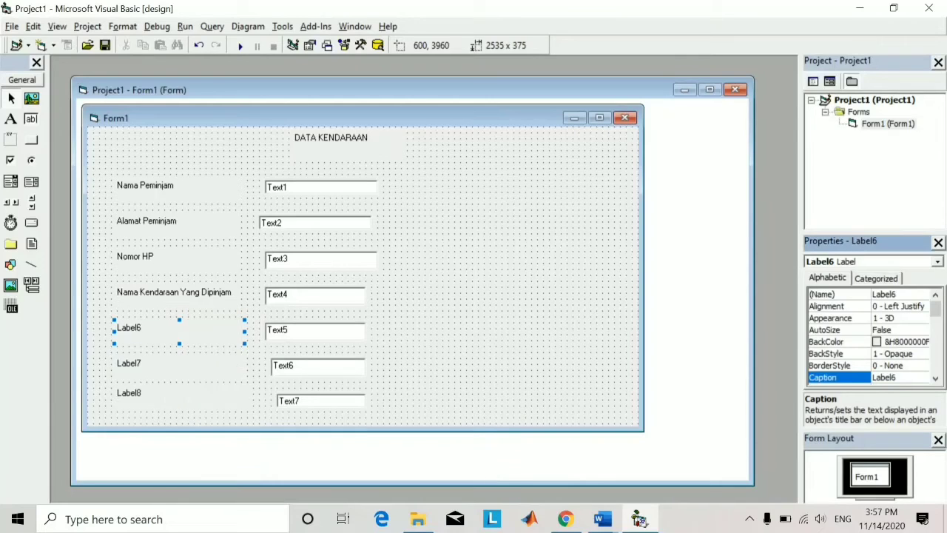
text(k)
right_click(145, 326)
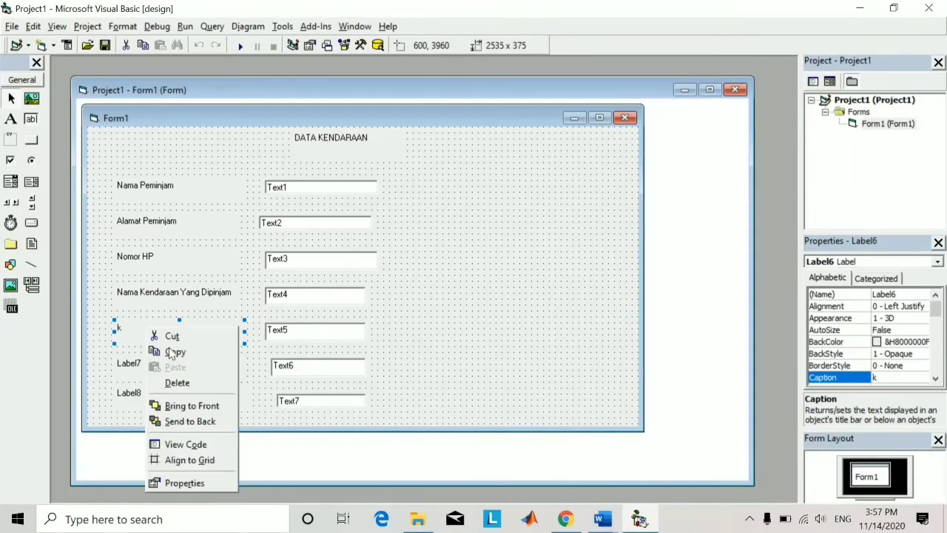
click(182, 480)
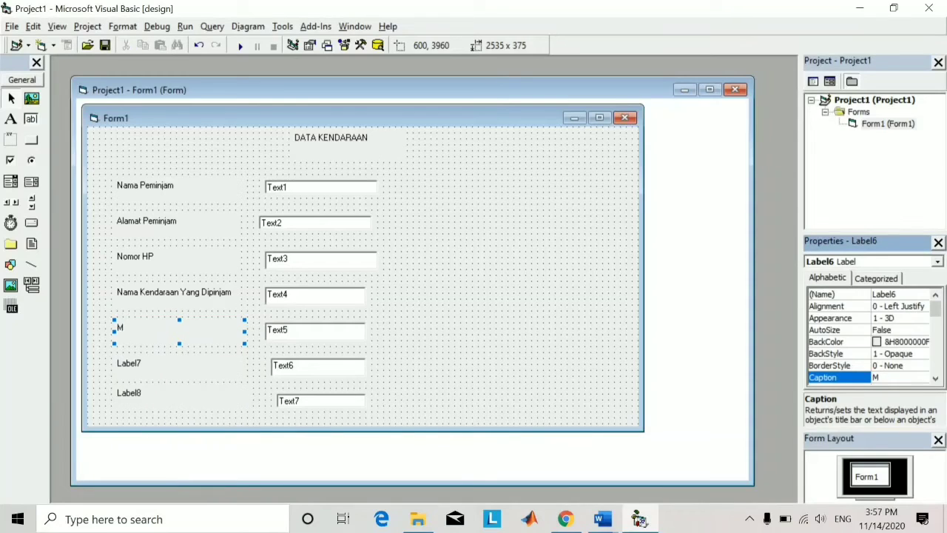
Set the caption of Label7 to "Tahun" and the caption of Label8 to "Ketersediaan"
right_click(157, 360)
click(190, 350)
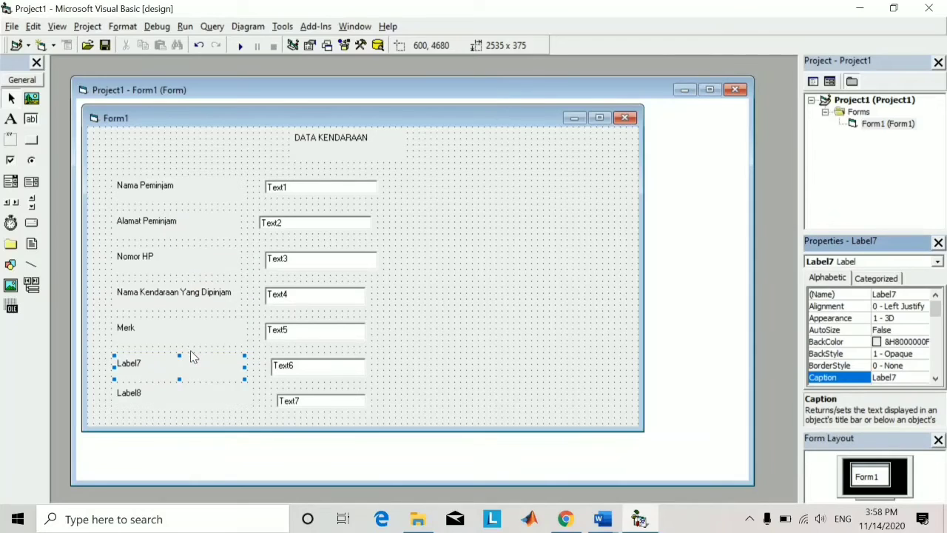
text(Tahun)
right_click(163, 393)
click(200, 382)
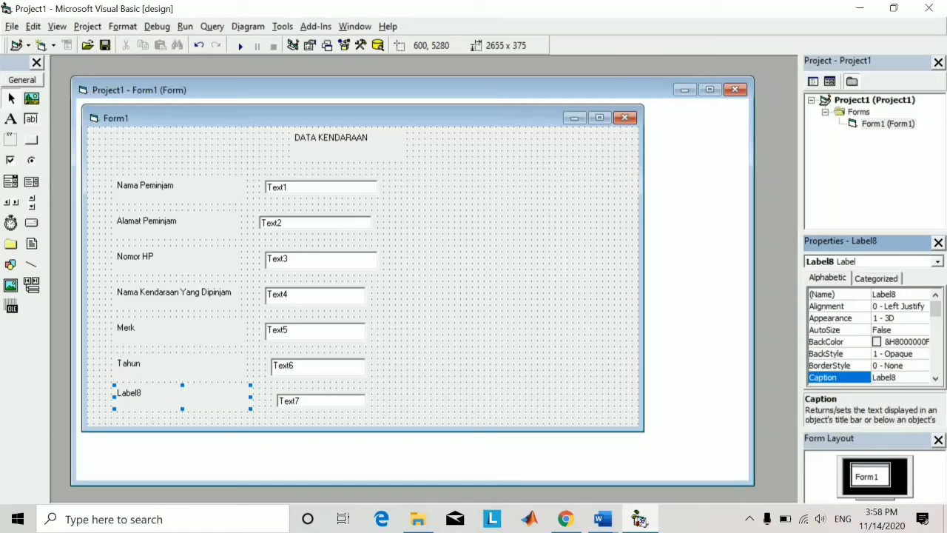
text(Ketersediaan)
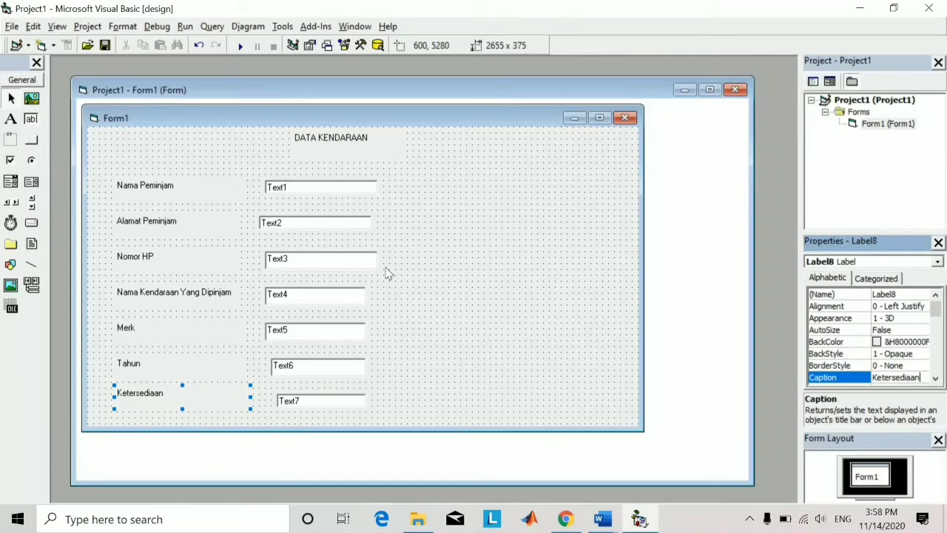
Clear the default text of the text box beside Nama Peminjam
click(288, 190)
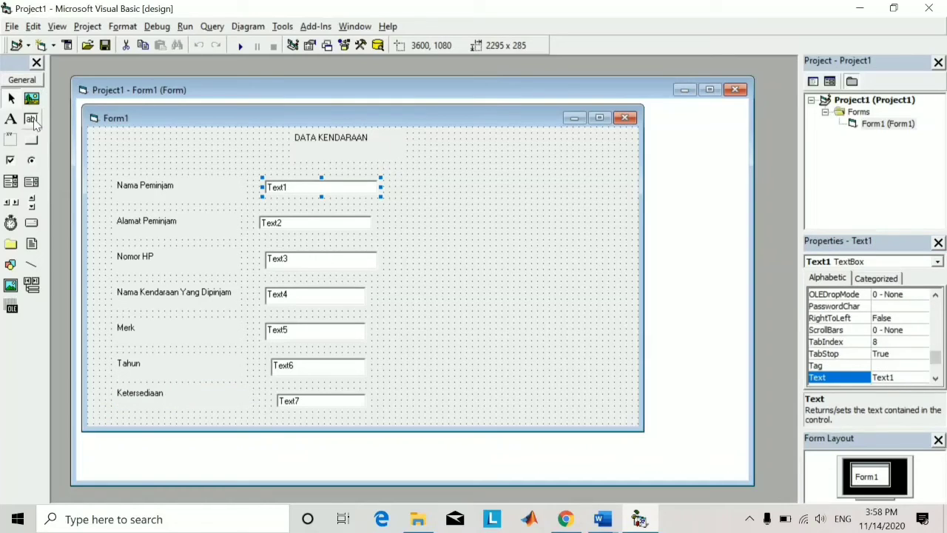
right_click(292, 191)
click(345, 346)
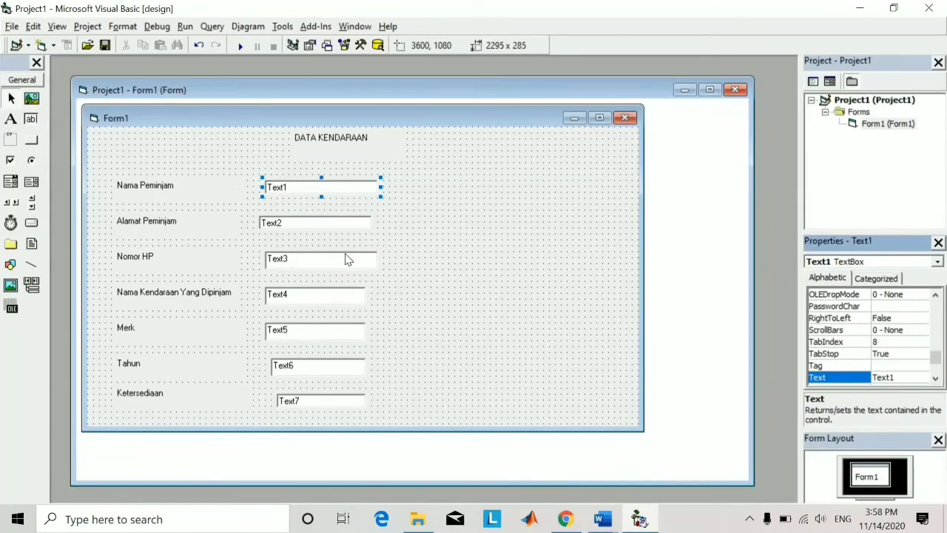
click(290, 222)
click(274, 191)
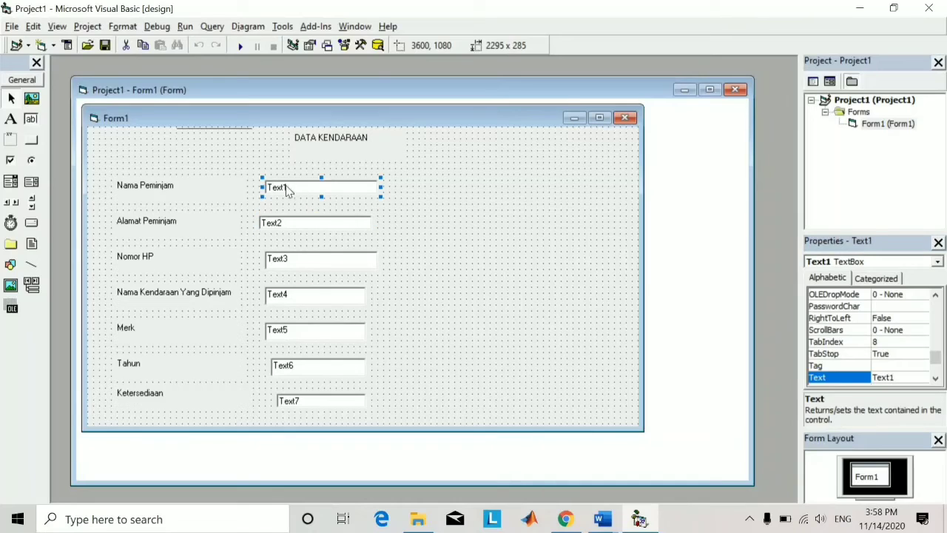
right_click(272, 191)
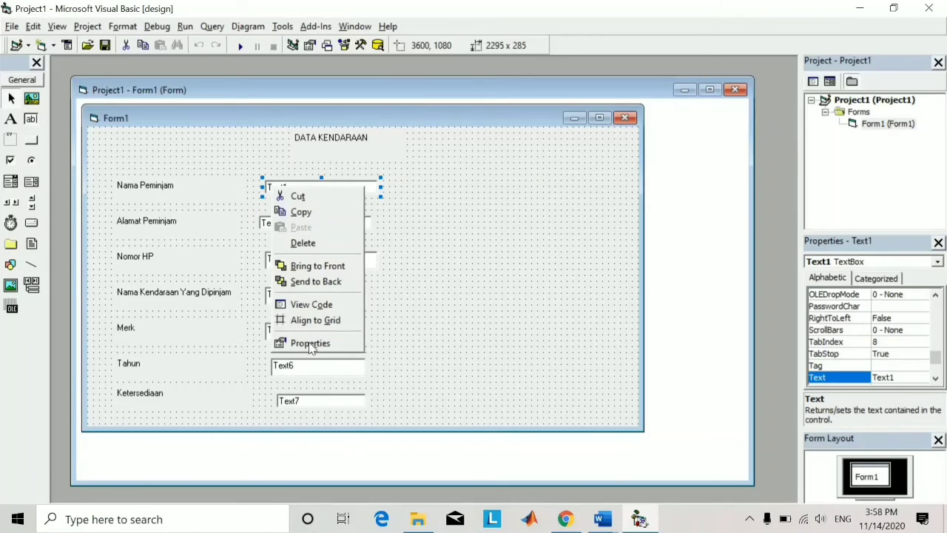
click(344, 342)
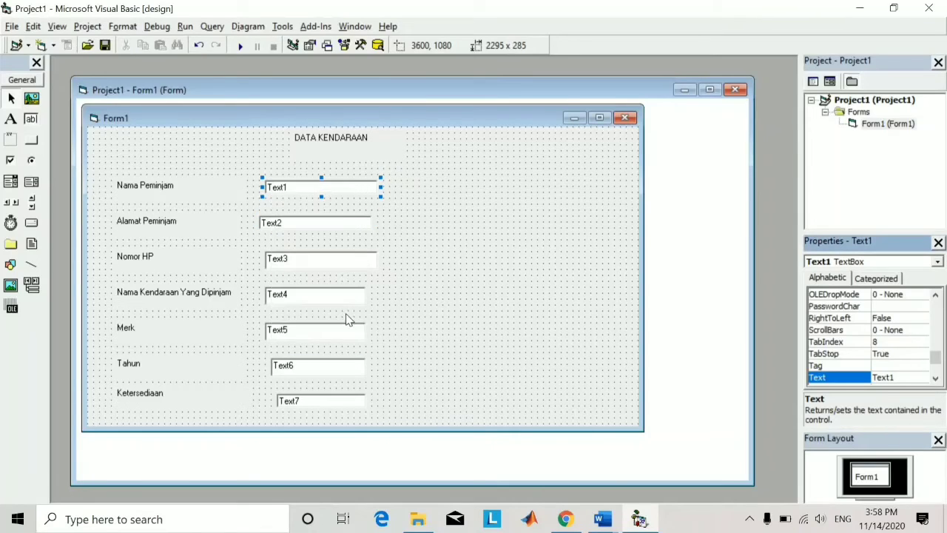
double_click(884, 377)
key(BackSpace)
Clear the default text of the text boxes beside Alamat Peminjam and Nomor HP
right_click(306, 226)
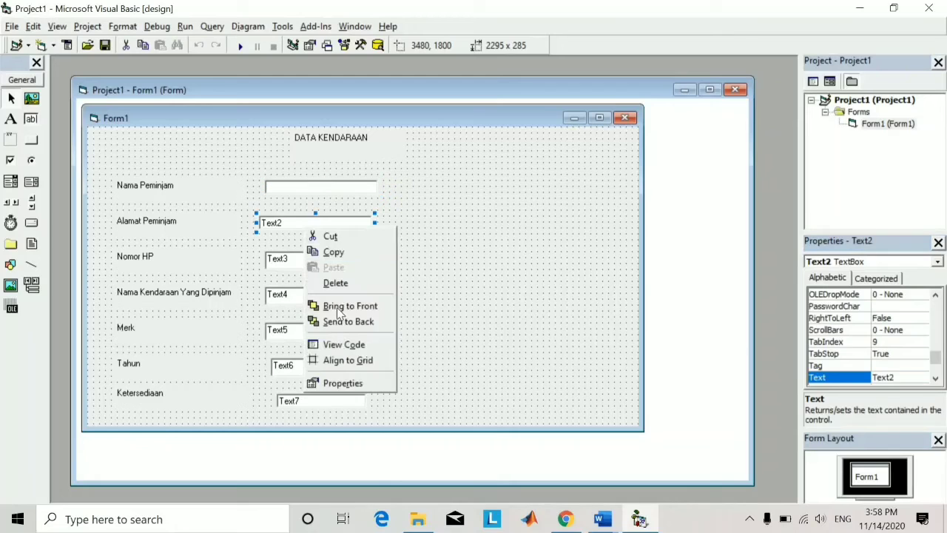
click(344, 383)
drag(909, 373, 872, 376)
key(BackSpace)
right_click(292, 264)
key(BackSpace)
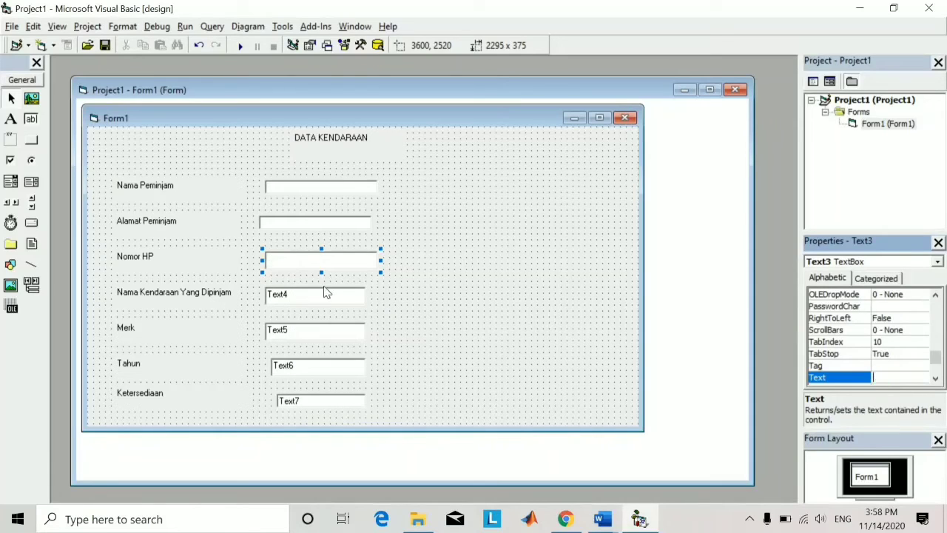
Clear the default text of the text box beside Nama Kendaraan Yang Dipinjam
click(324, 288)
right_click(325, 287)
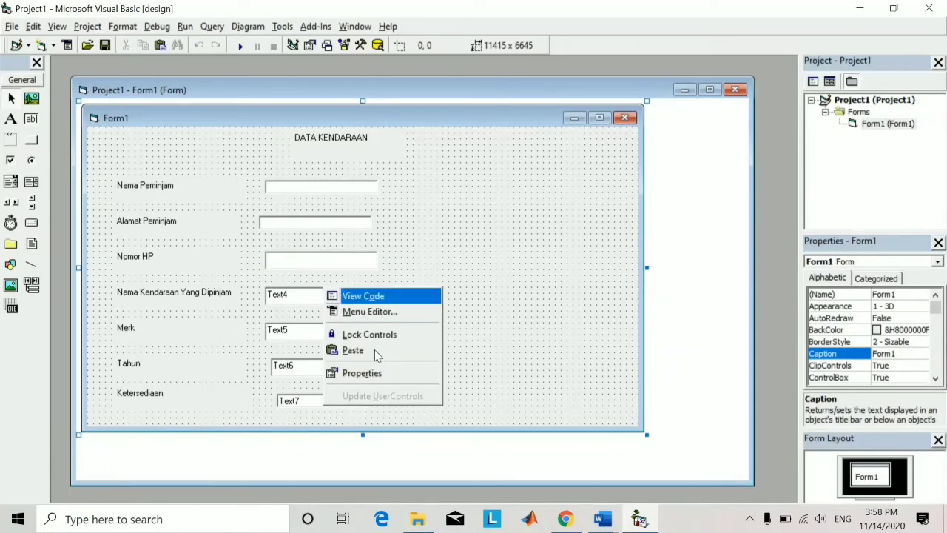
click(291, 294)
right_click(320, 298)
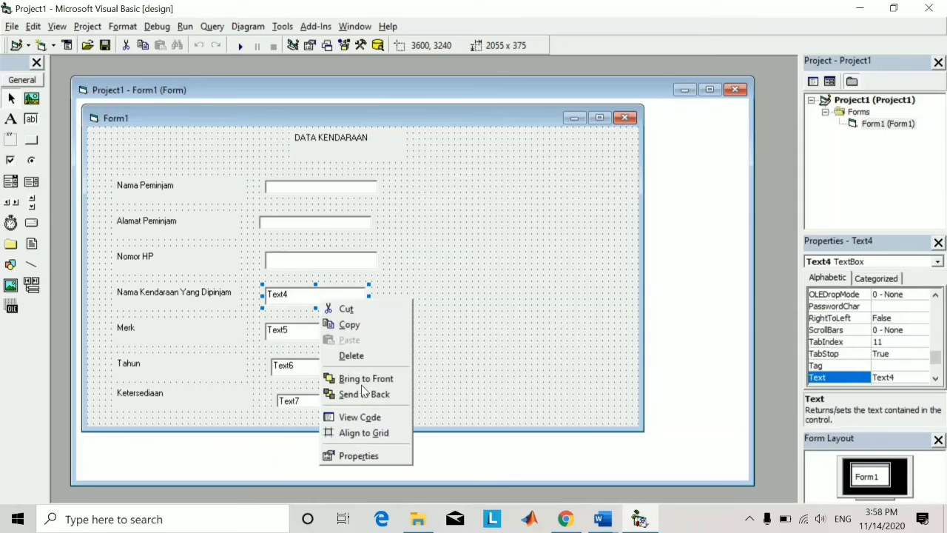
click(357, 455)
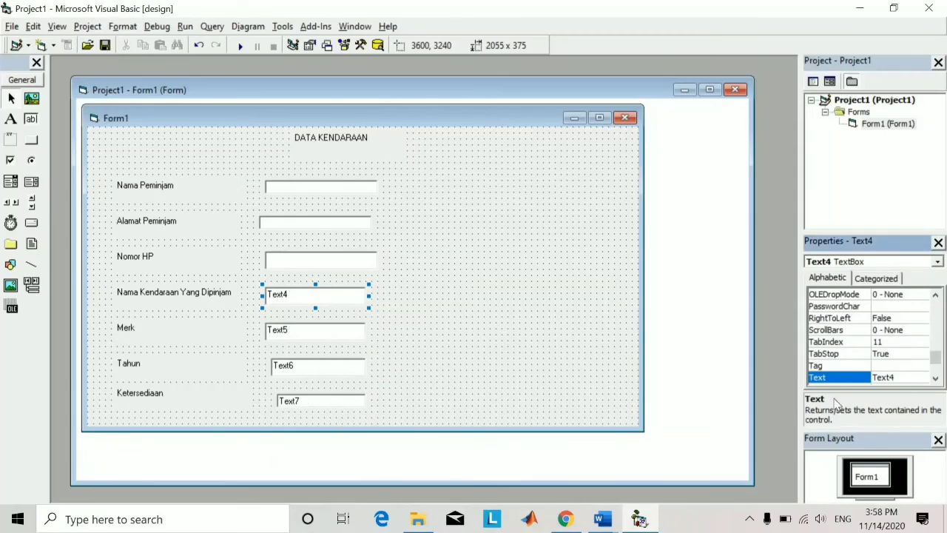
double_click(875, 378)
key(BackSpace)
Clear the default text of the text box beside Merk
click(329, 334)
right_click(329, 334)
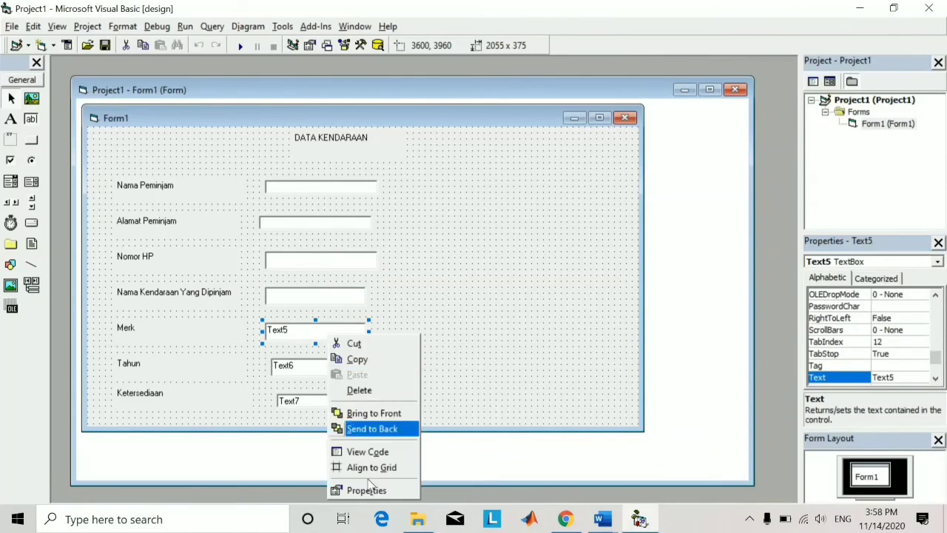
click(366, 489)
drag(906, 378, 875, 376)
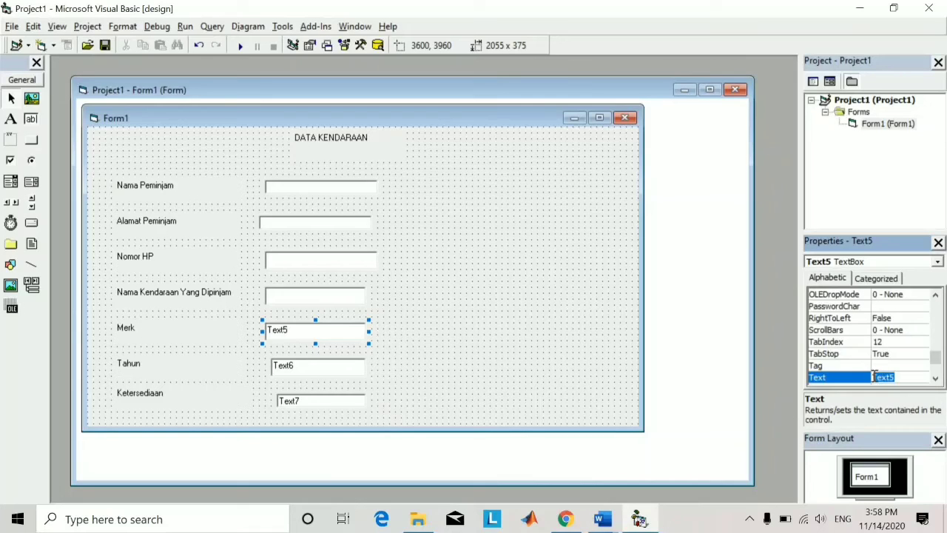
key(BackSpace)
Clear the default text of the text boxes beside Tahun and Ketersediaan
right_click(293, 374)
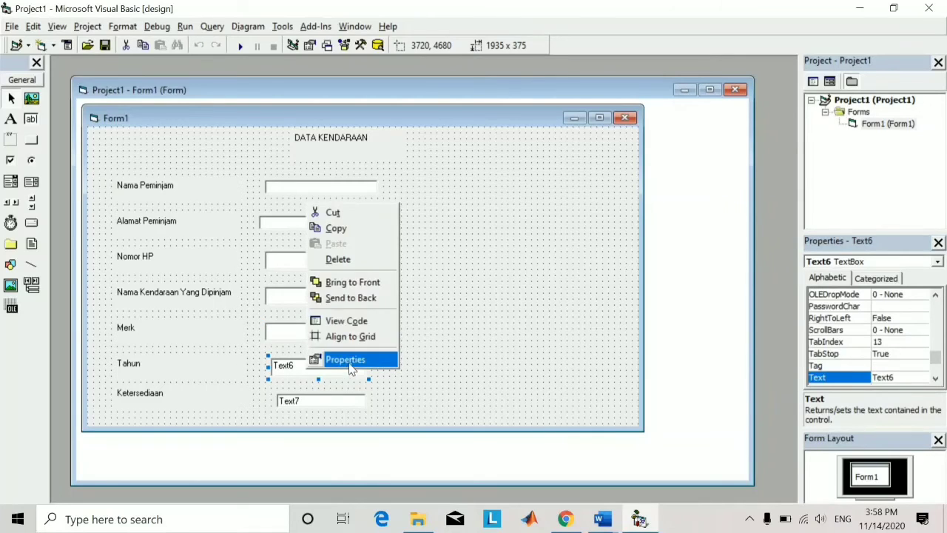
click(345, 360)
drag(898, 376, 872, 378)
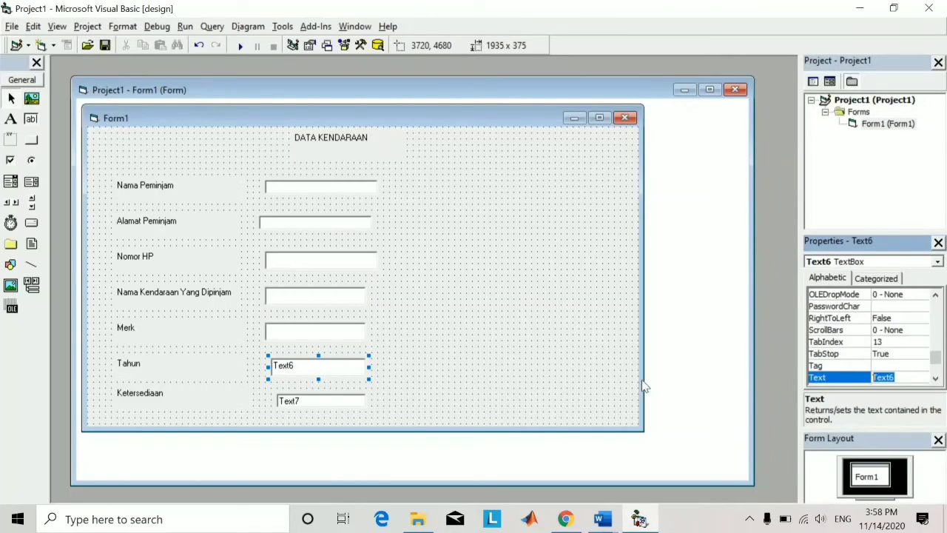
key(BackSpace)
right_click(324, 404)
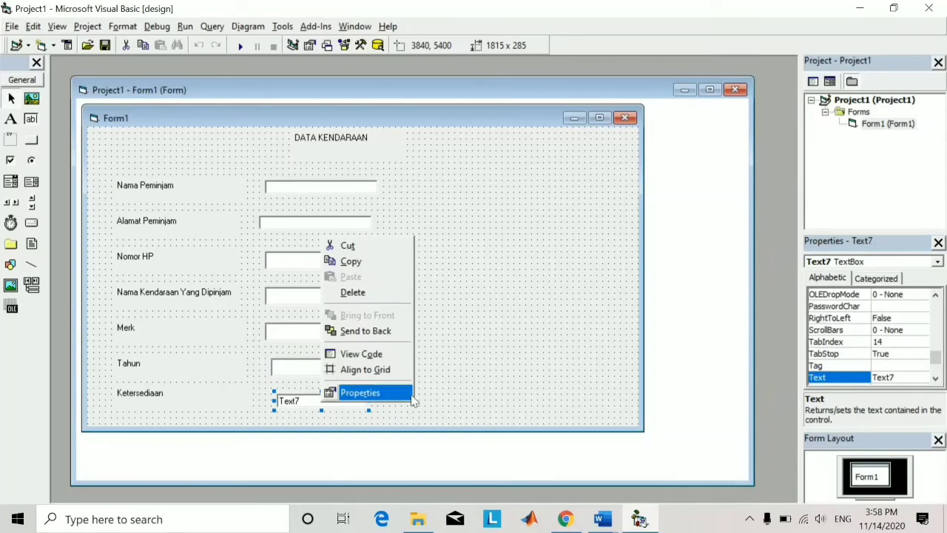
click(361, 393)
drag(905, 375, 872, 377)
key(BackSpace)
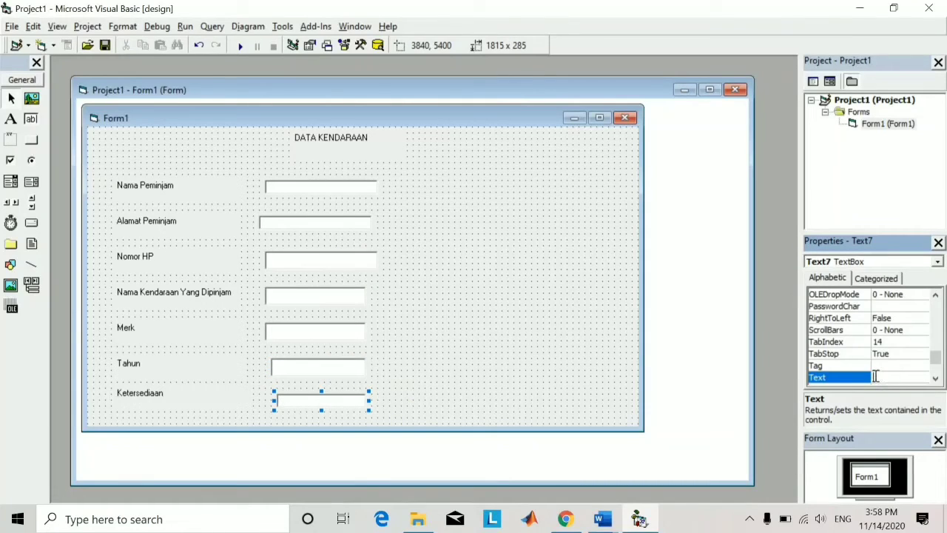
click(517, 266)
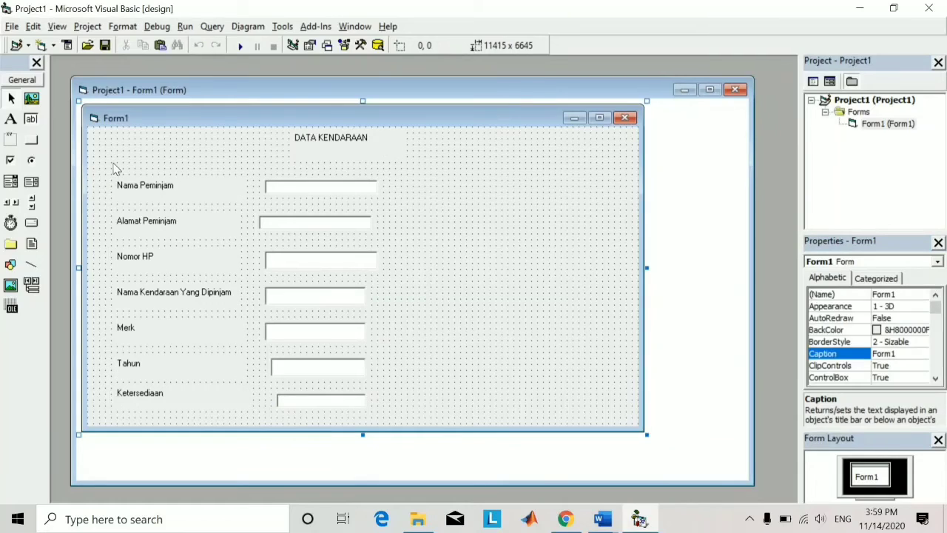
Draw a frame beside the lower text boxes on Form1 and enlarge it to about 4215 x 3255
click(11, 140)
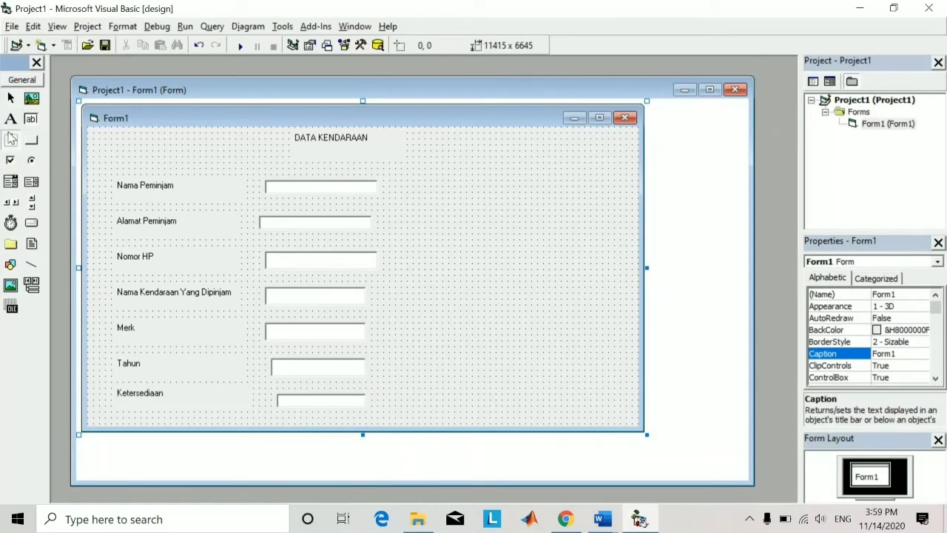
drag(590, 345, 617, 367)
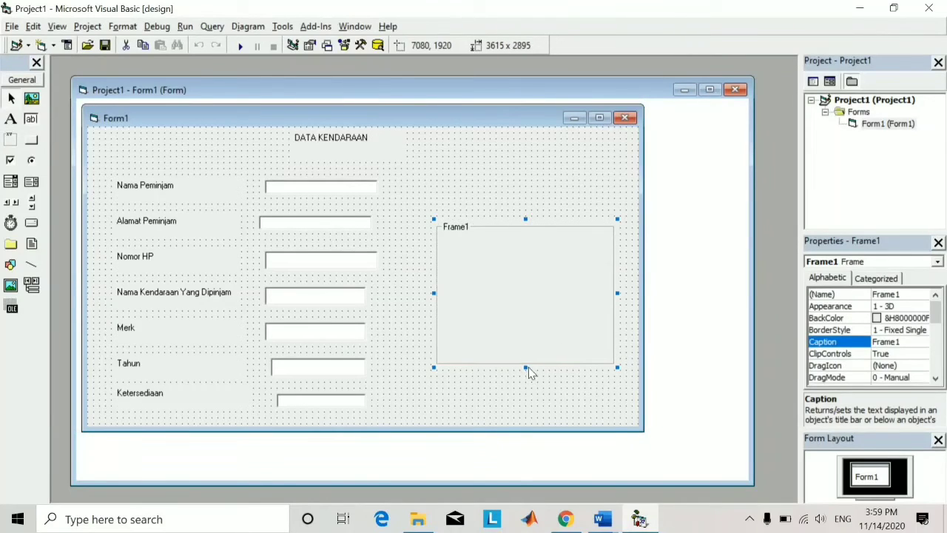
drag(526, 367, 526, 385)
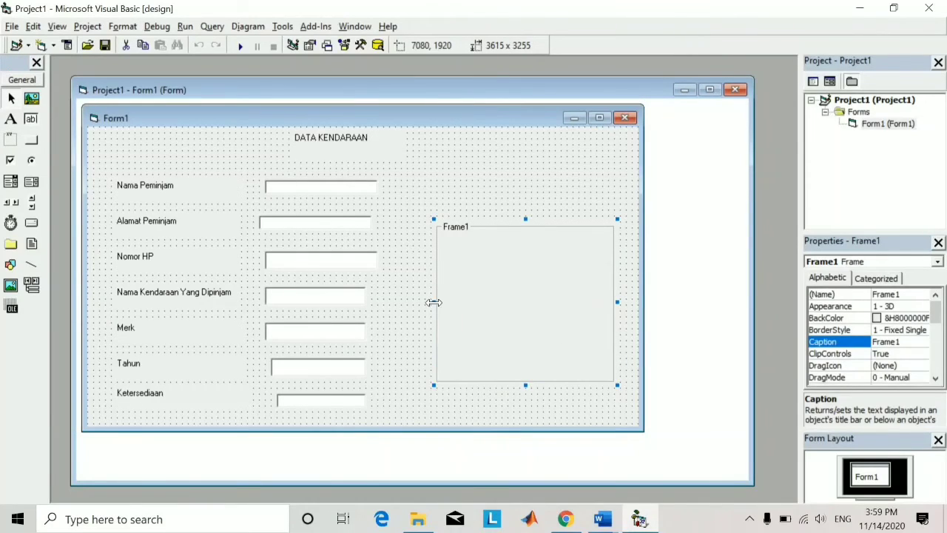
drag(434, 302, 405, 300)
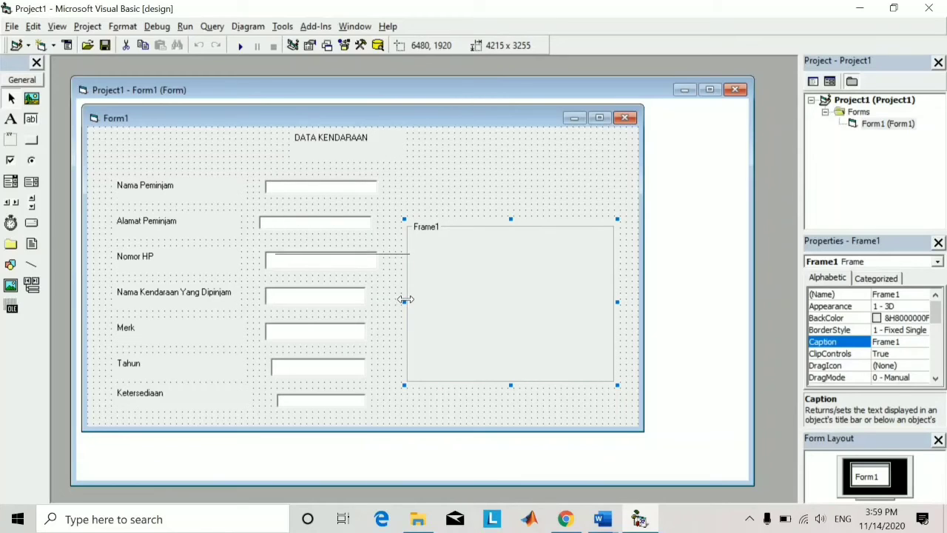
click(501, 162)
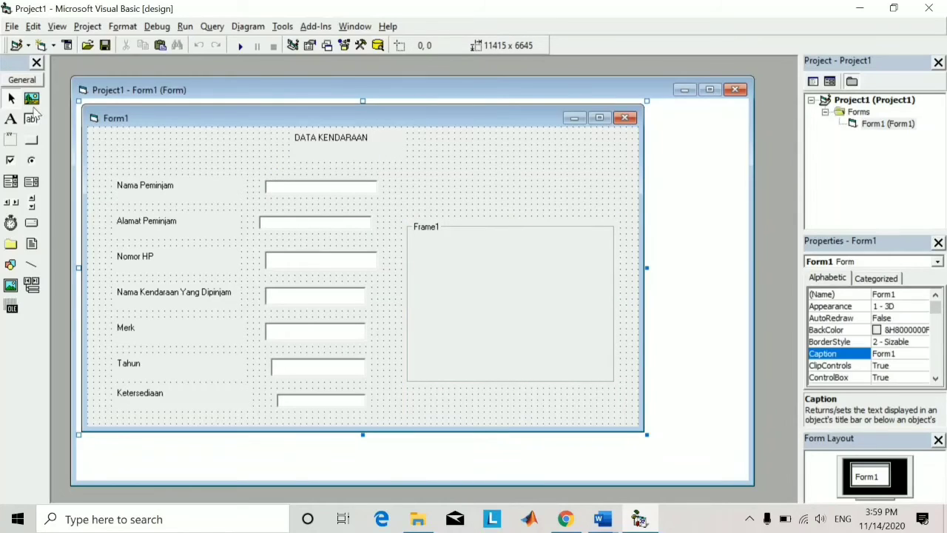
Draw two command buttons side by side near the frame's upper edge, about 1095 x 495 and 975 x 495
click(30, 142)
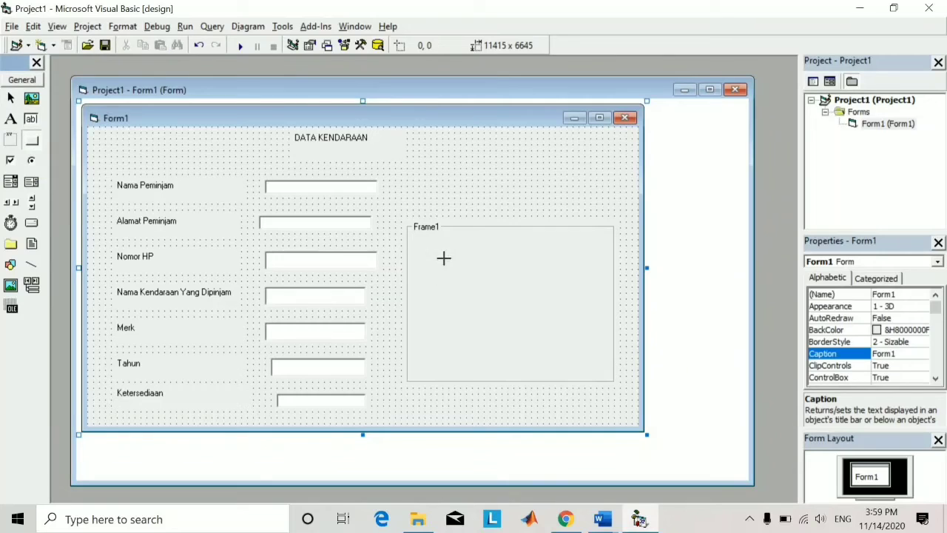
drag(427, 243, 487, 273)
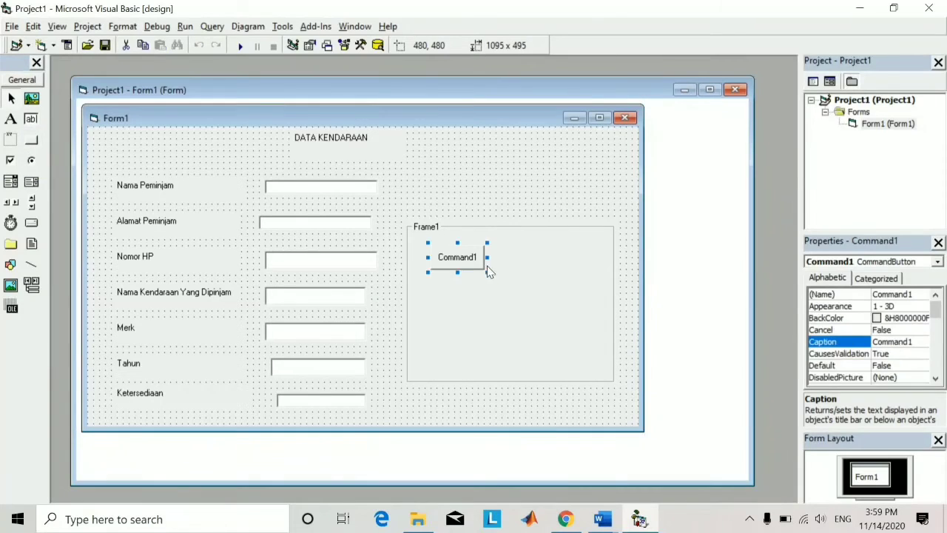
click(29, 140)
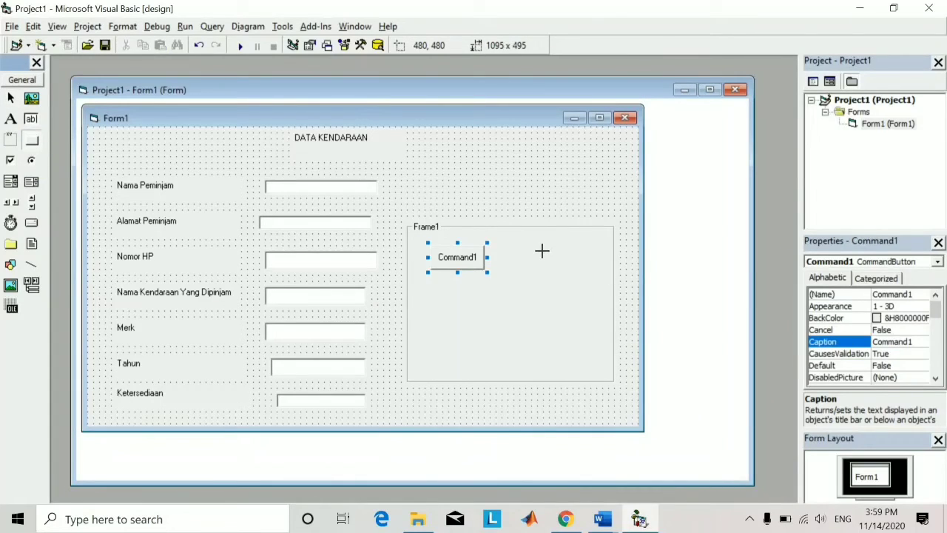
click(569, 257)
mouse_move(543, 249)
mouse_down()
mouse_move(591, 271)
mouse_move(567, 243)
mouse_up()
Add a second row of two command buttons inside the frame, matching the widths of the buttons above them
click(31, 141)
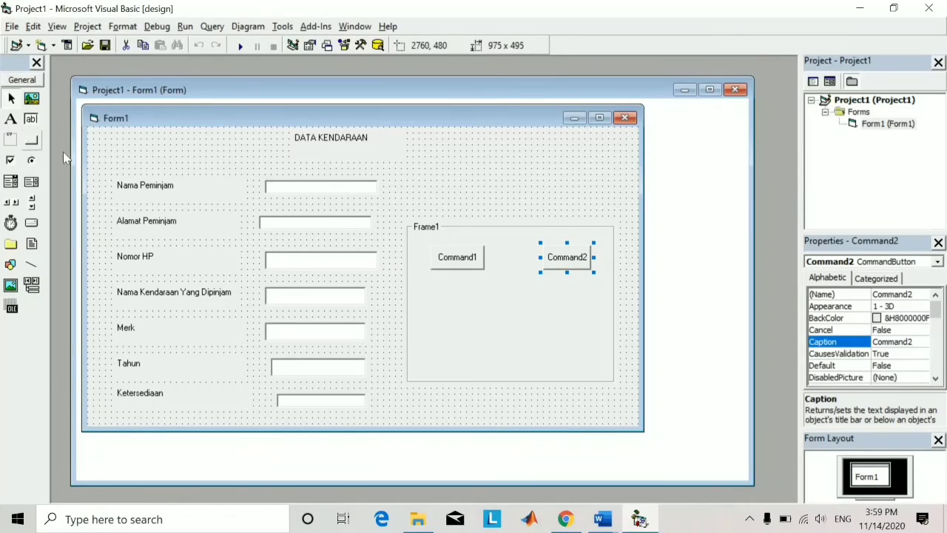
mouse_move(436, 285)
mouse_down()
mouse_move(491, 298)
mouse_move(469, 313)
mouse_move(471, 297)
mouse_up()
click(31, 139)
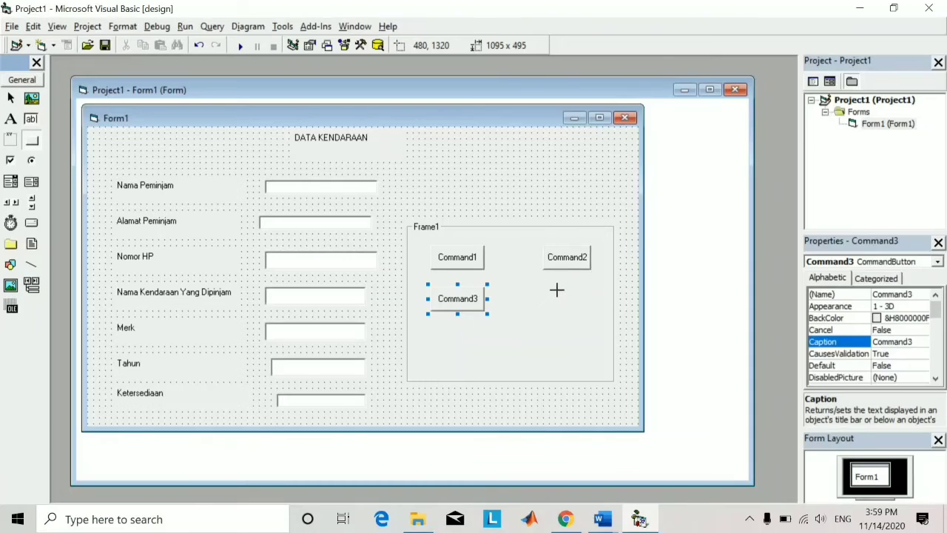
drag(556, 289, 595, 313)
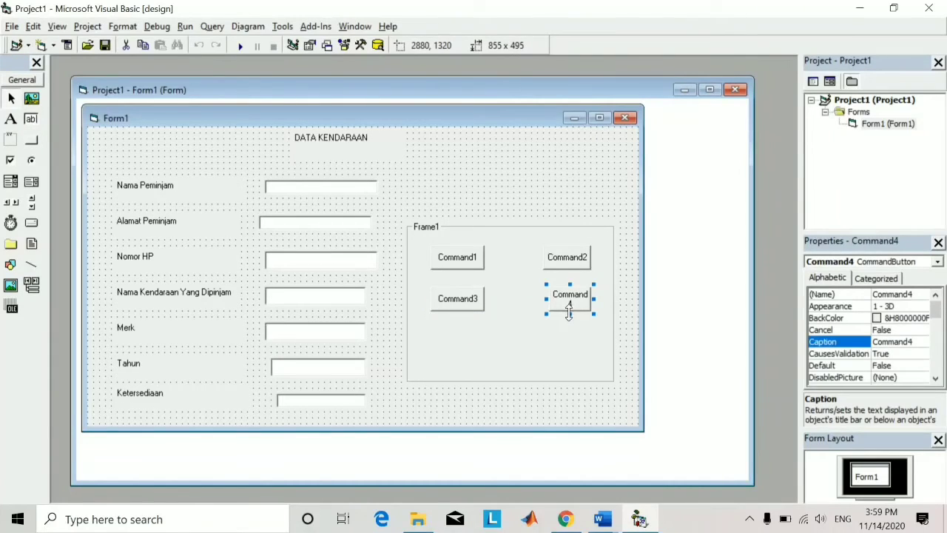
drag(545, 298, 539, 298)
click(551, 280)
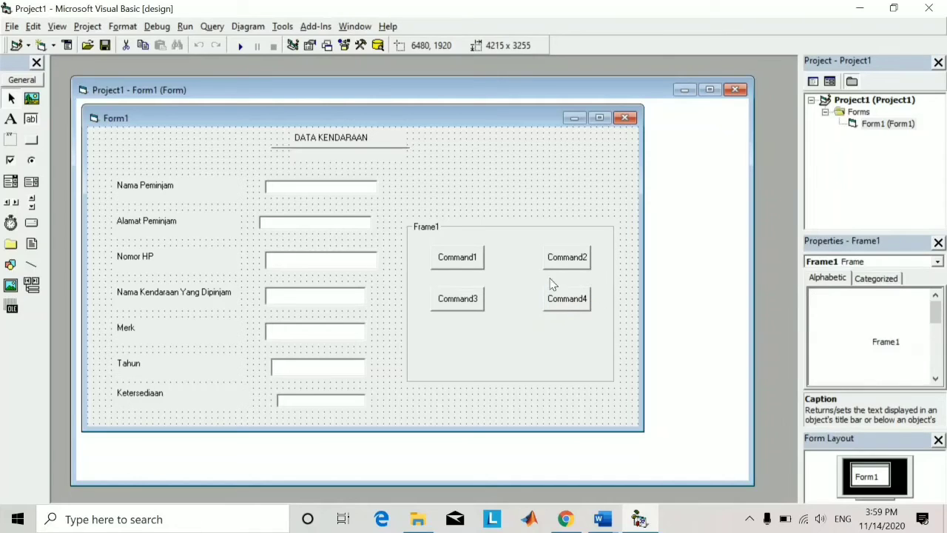
Draw a fifth command button of about 1335 x 495 centred below the two button rows in the frame
click(30, 146)
drag(537, 333, 517, 355)
click(522, 302)
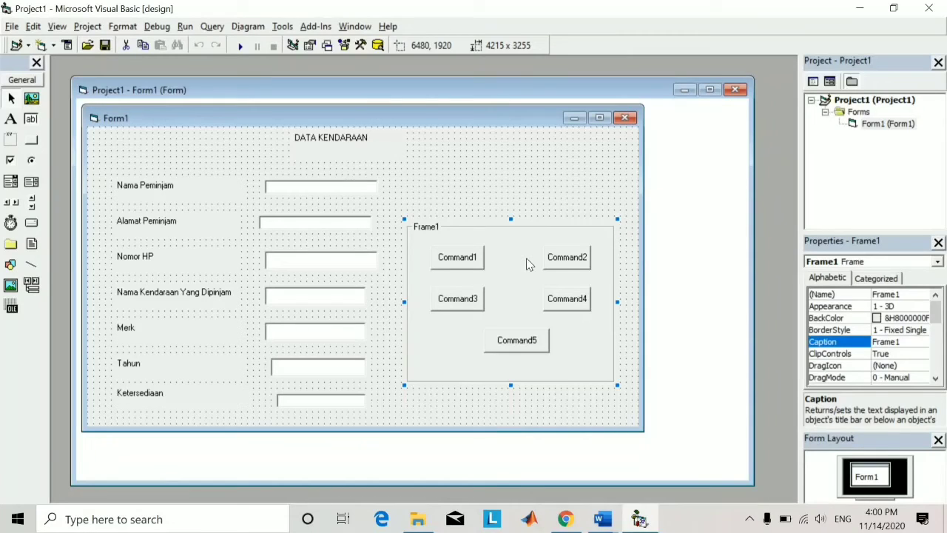
Set the caption of Frame1 to "Option"
click(435, 226)
right_click(456, 233)
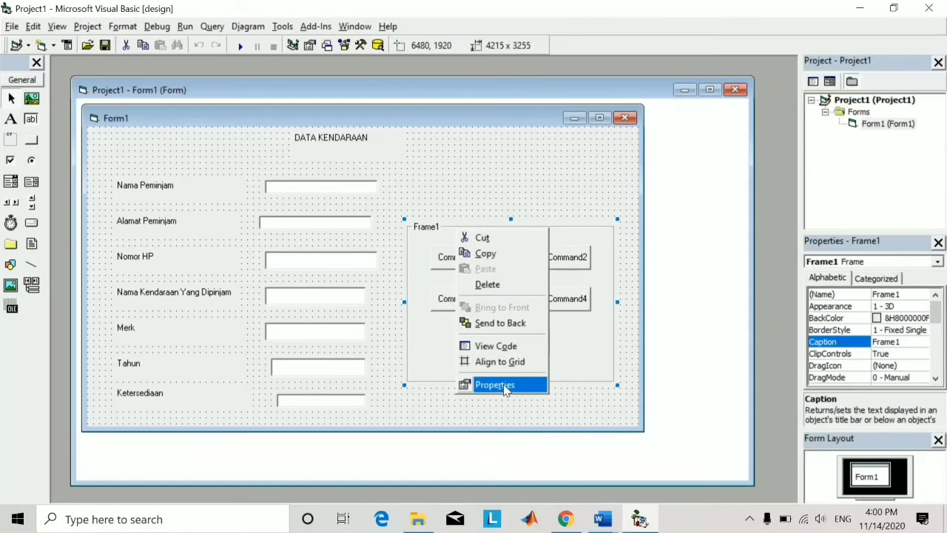
click(506, 386)
drag(907, 342, 873, 342)
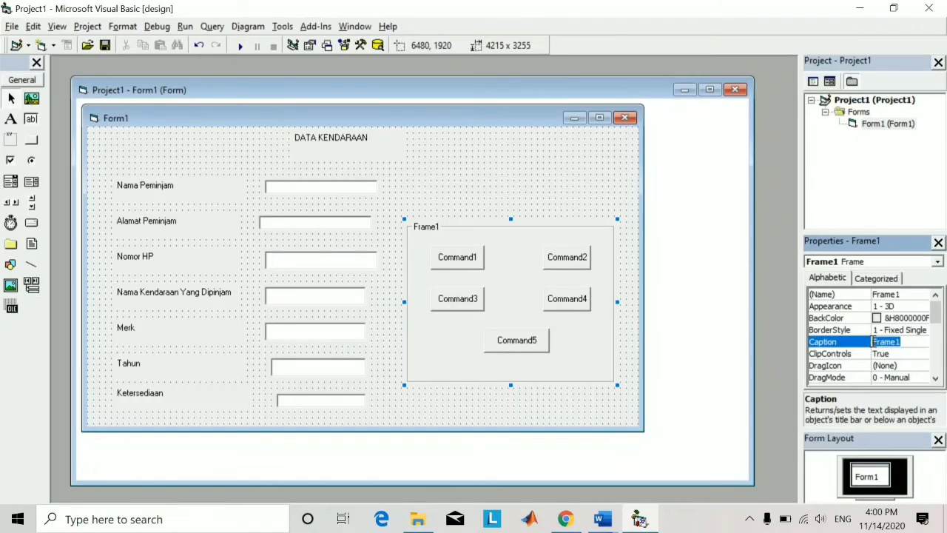
text(Option)
Set the caption of Command1 to "Add" and the caption of Command2 to "Delete"
right_click(477, 261)
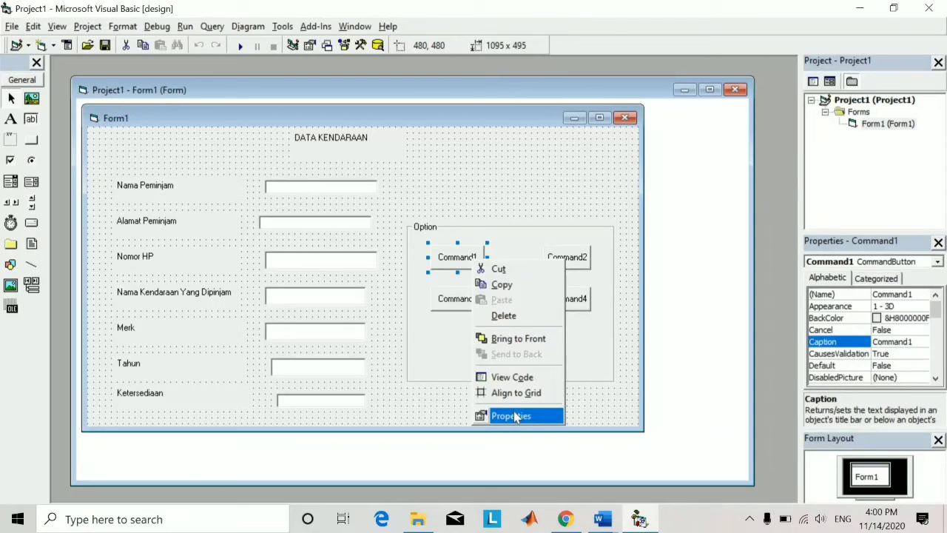
click(516, 415)
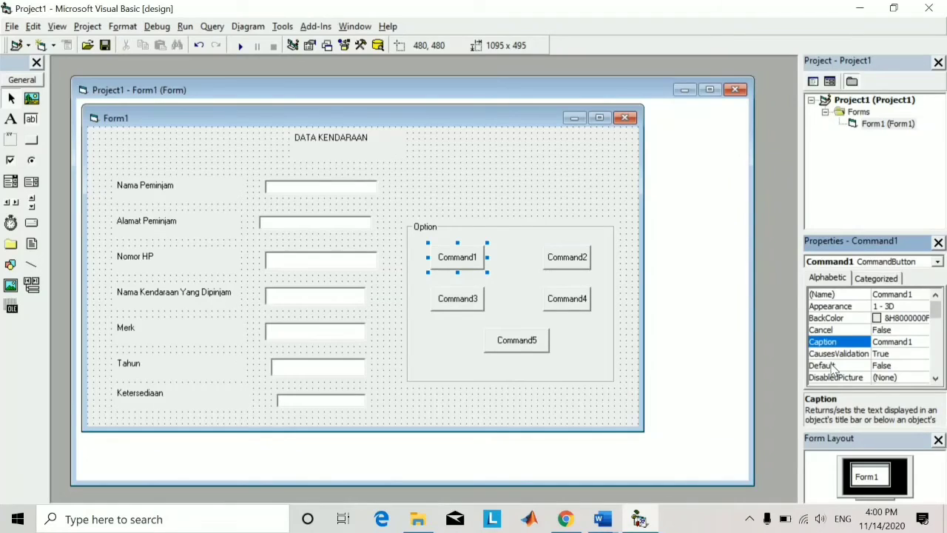
text(Add)
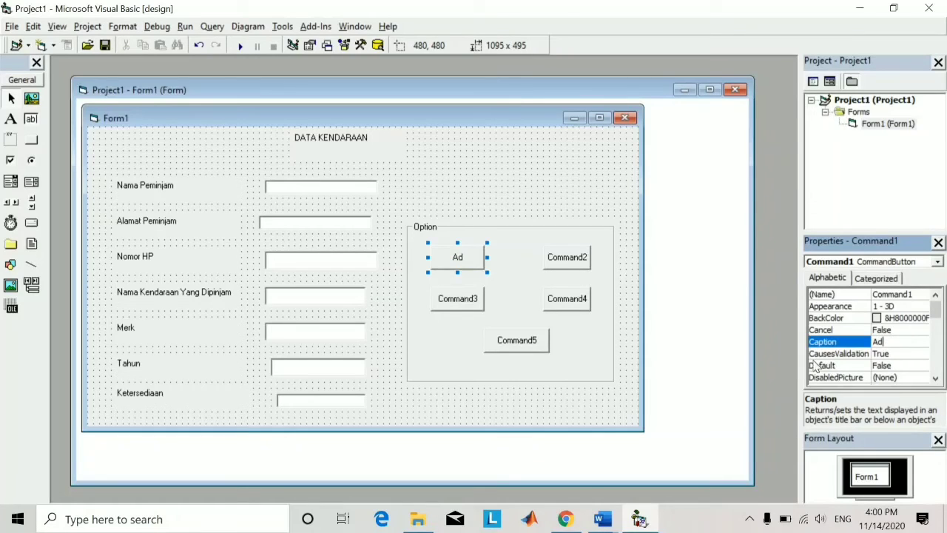
right_click(565, 265)
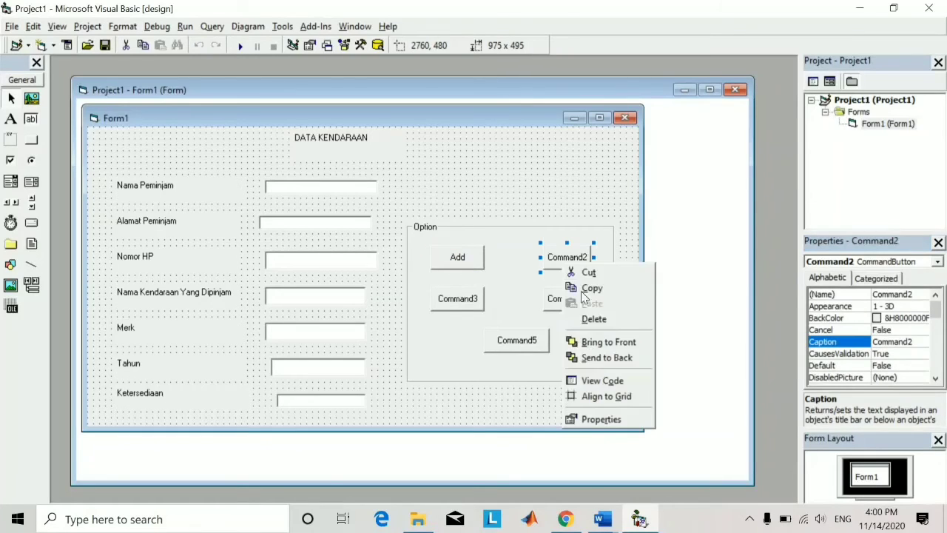
click(596, 419)
text(D)
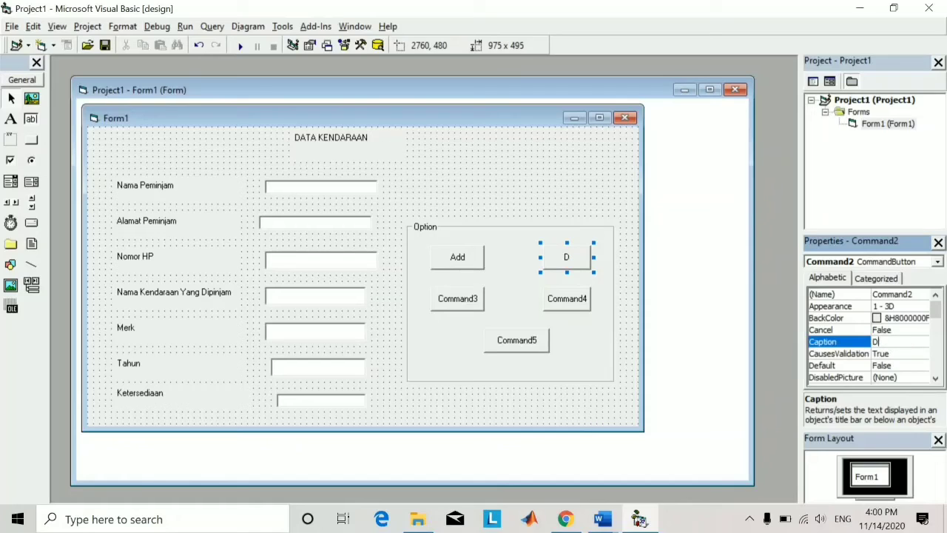
text(elete)
Set the caption of Command3 to "Update" and the caption of Command4 to "Refresh"
right_click(460, 309)
click(506, 461)
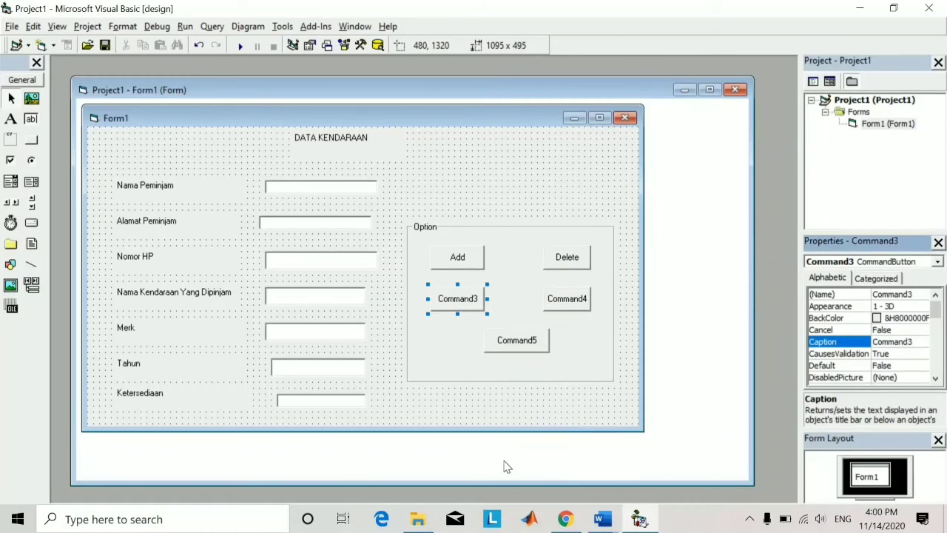
text(Update)
right_click(572, 302)
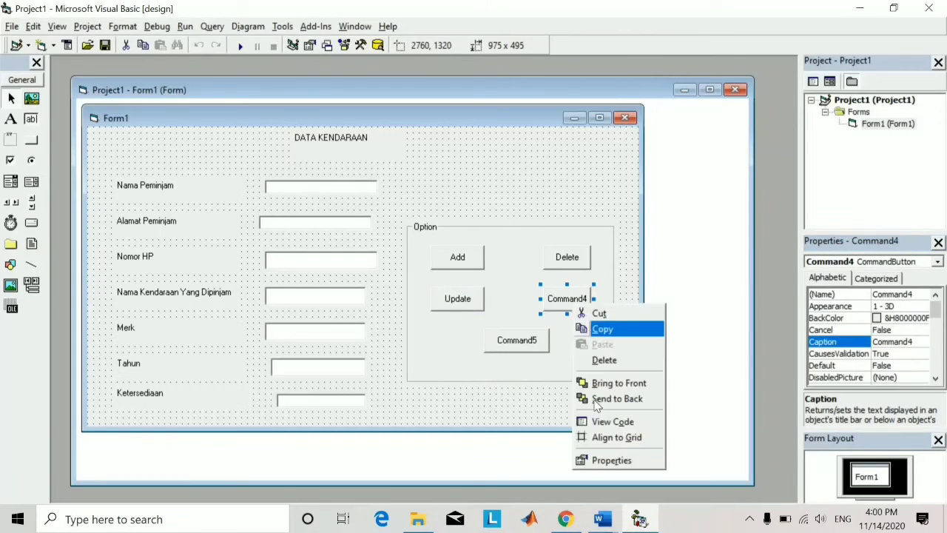
click(592, 459)
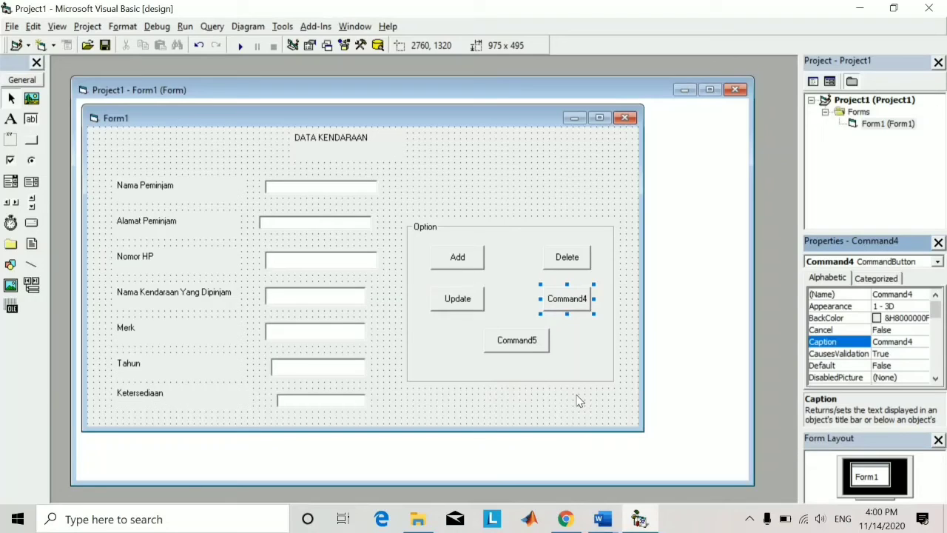
text(Refresh)
Set the caption of Command5 to "Close"
right_click(521, 352)
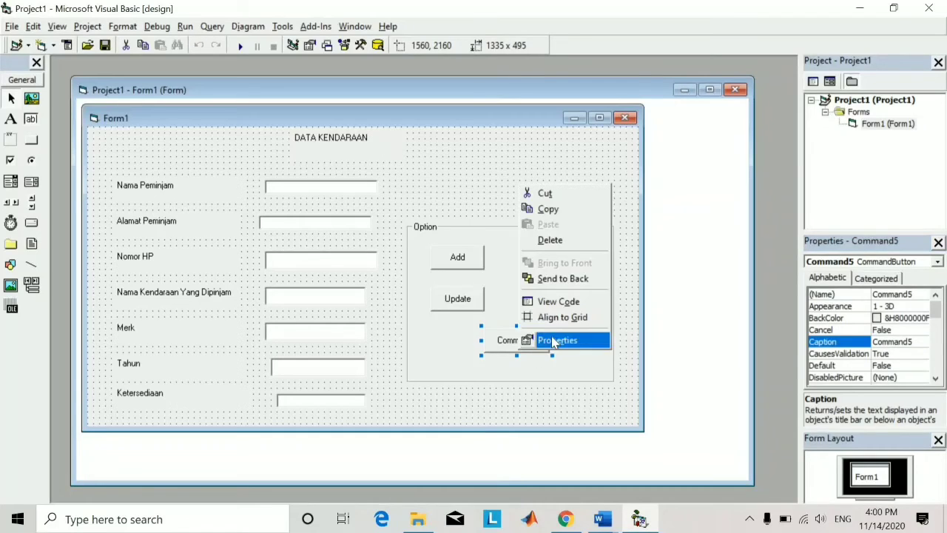
click(556, 339)
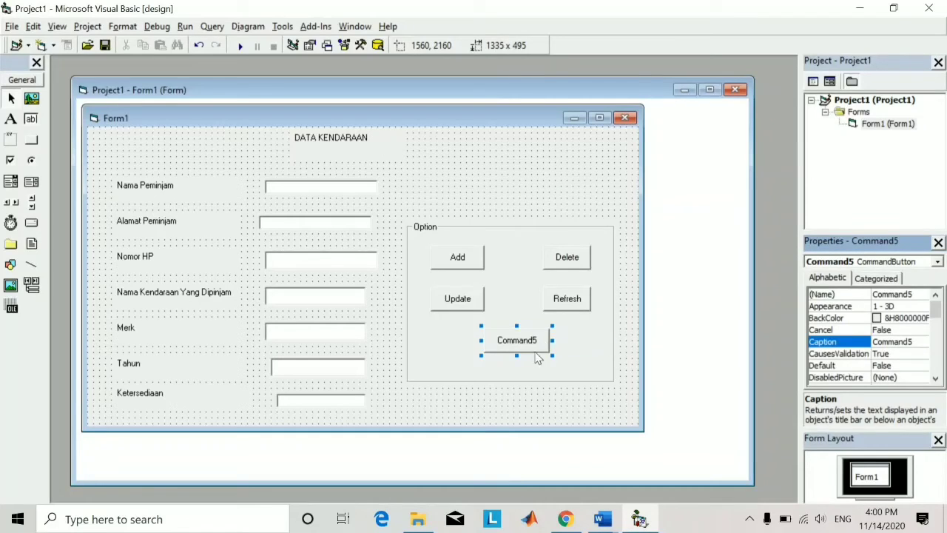
text(Close)
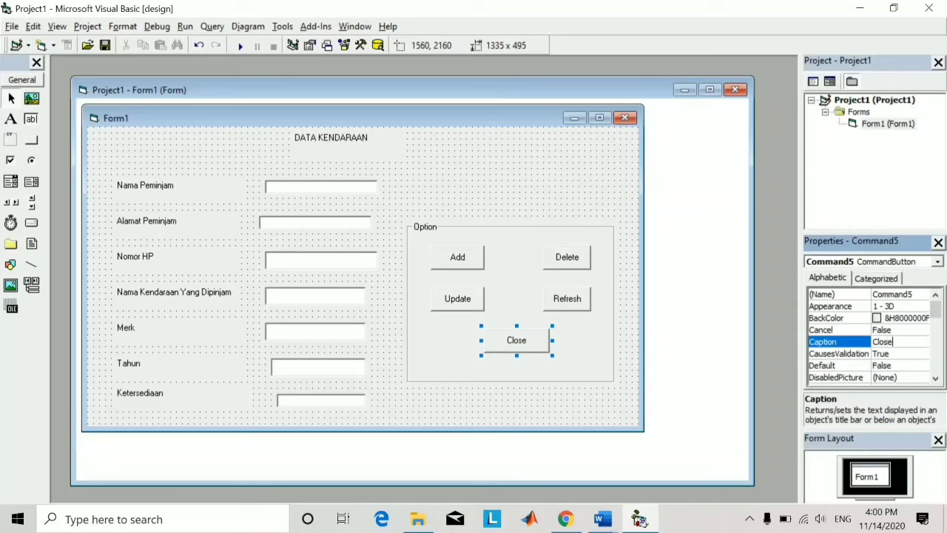
Extend the Option frame downward to a height of about 3615
click(515, 376)
drag(511, 382, 514, 399)
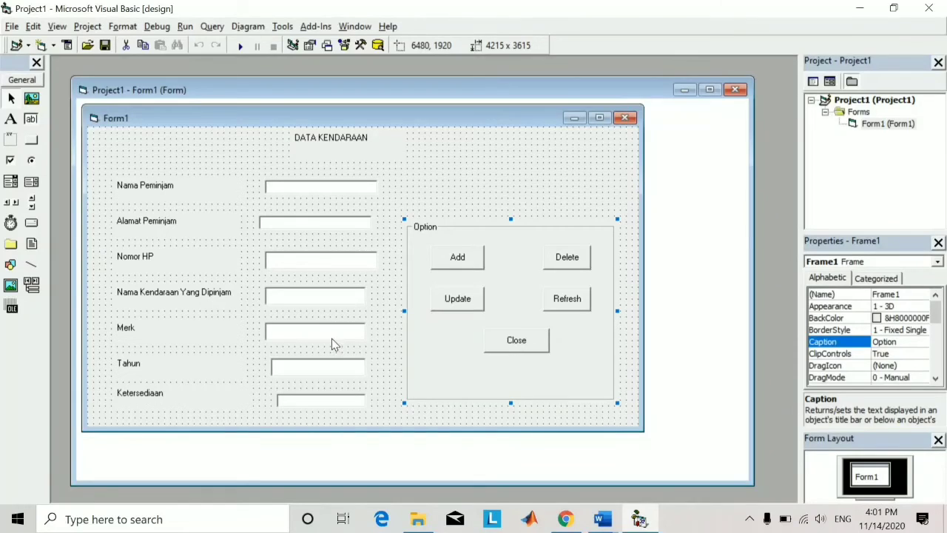
click(19, 351)
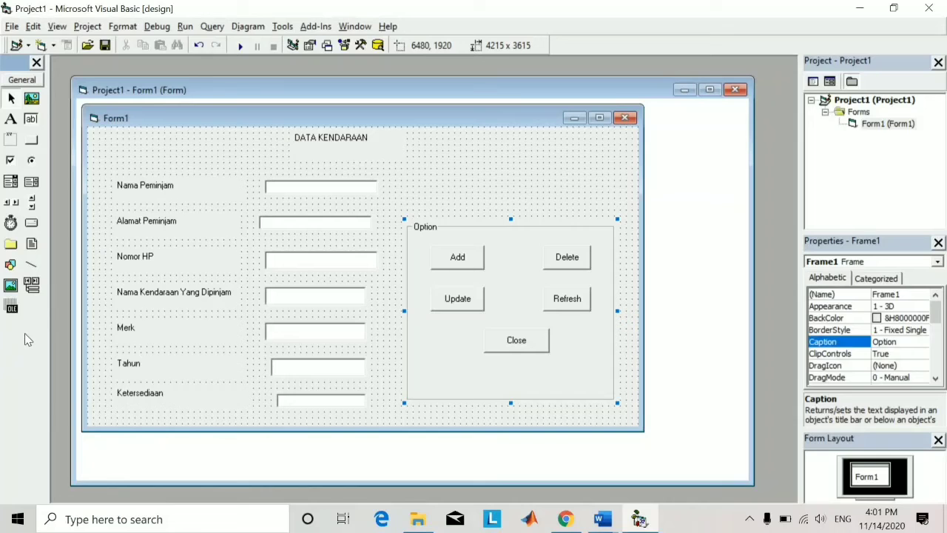
Add the Microsoft ADO Data Control 6.0 (OLEDB) component to the project's toolbox
right_click(27, 333)
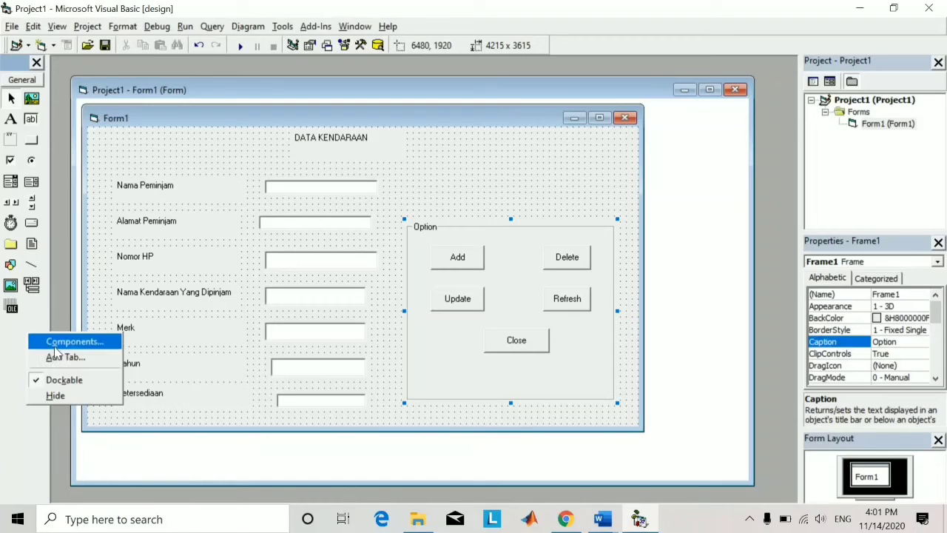
click(54, 345)
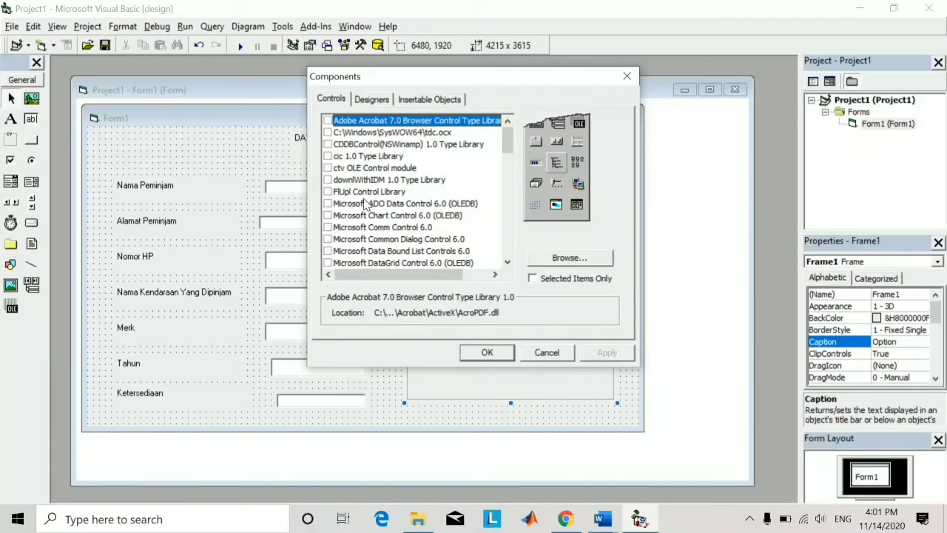
scroll(364, 206, down, 2)
scroll(355, 207, up, 2)
click(329, 204)
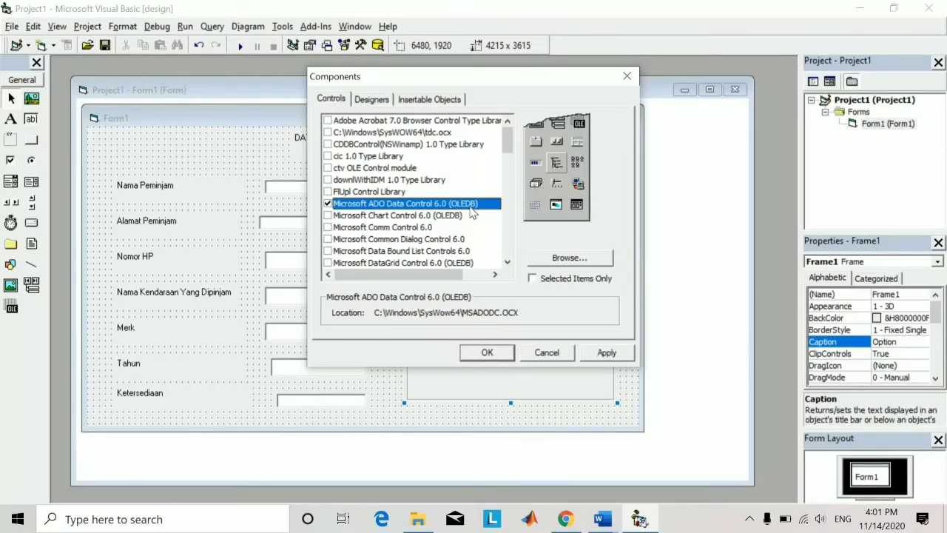
click(488, 354)
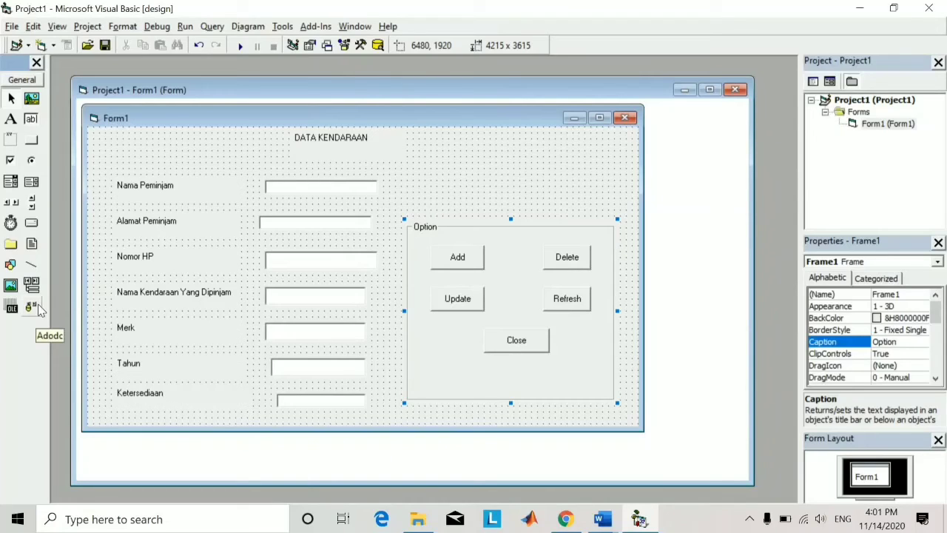
Draw an Adodc data control about 2175 wide and 375 high below the Close button in the Option frame
click(39, 307)
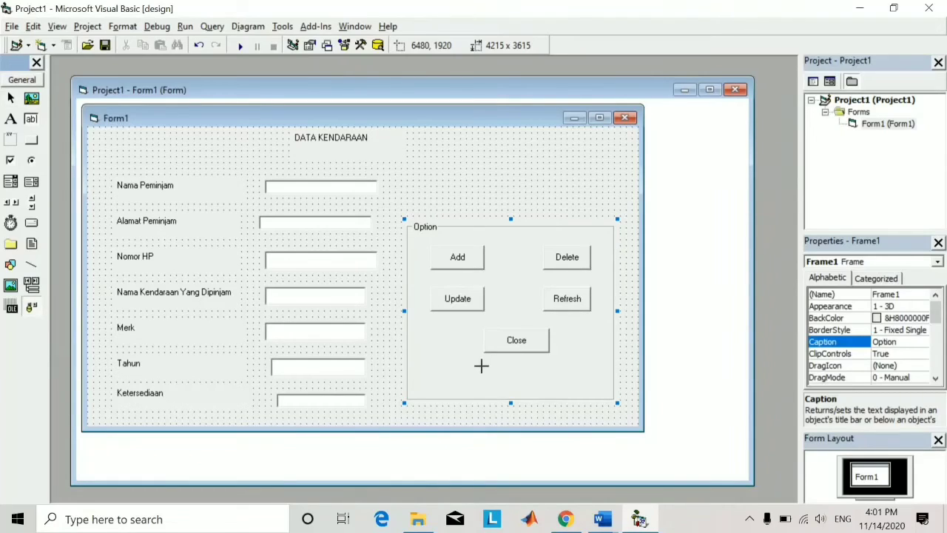
mouse_move(485, 365)
mouse_down()
mouse_move(572, 380)
mouse_move(519, 370)
mouse_up()
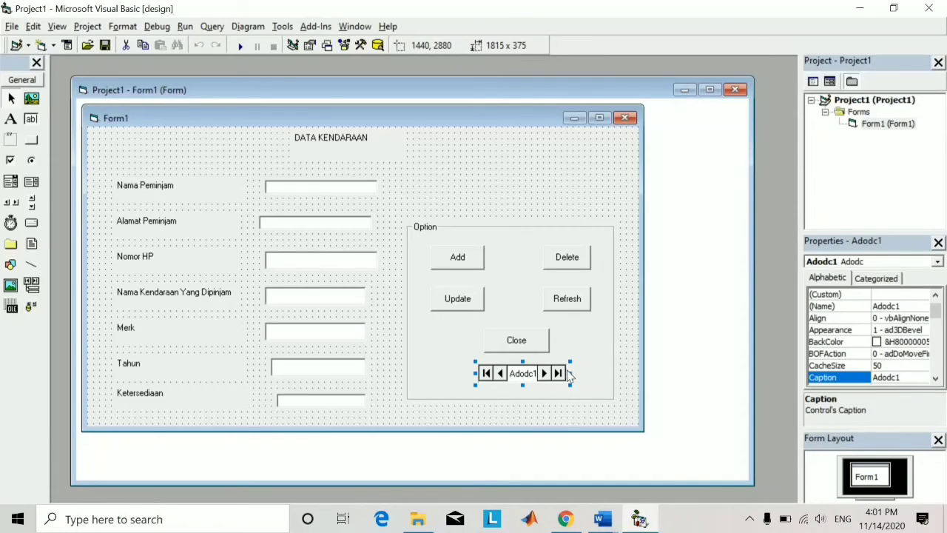
drag(584, 373, 602, 373)
drag(546, 373, 528, 373)
Nudge the Option frame one grid step to the right, followed by the data control inside it
key(Escape)
key(ctrl+Right)
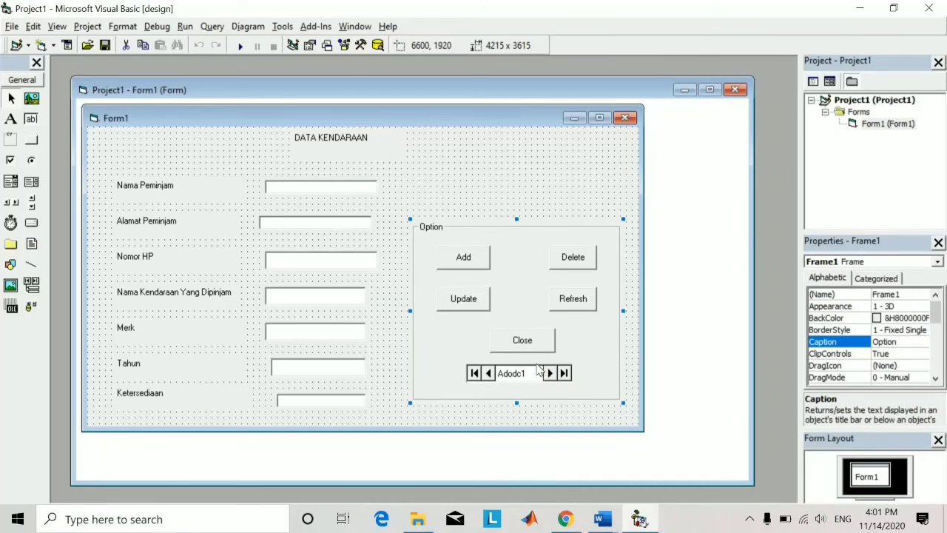
click(532, 371)
key(ctrl+Right)
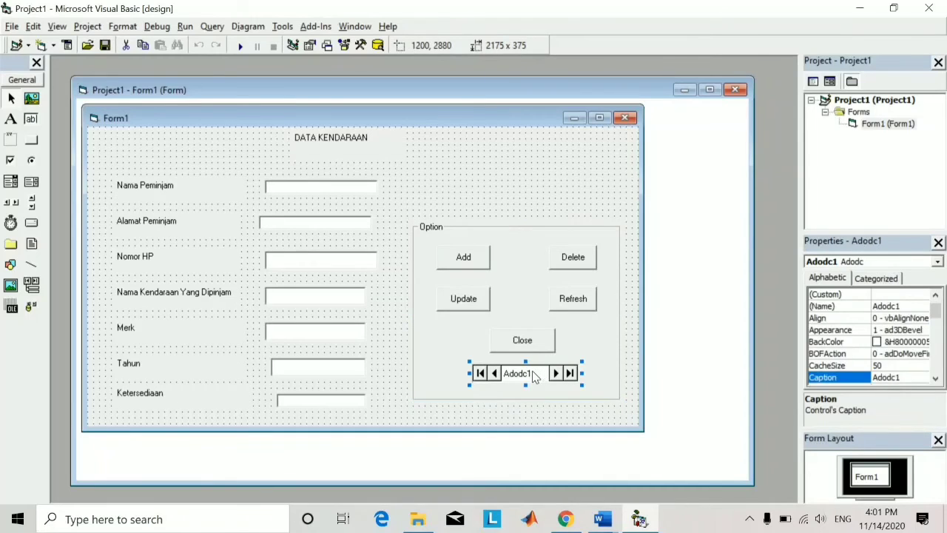
click(591, 362)
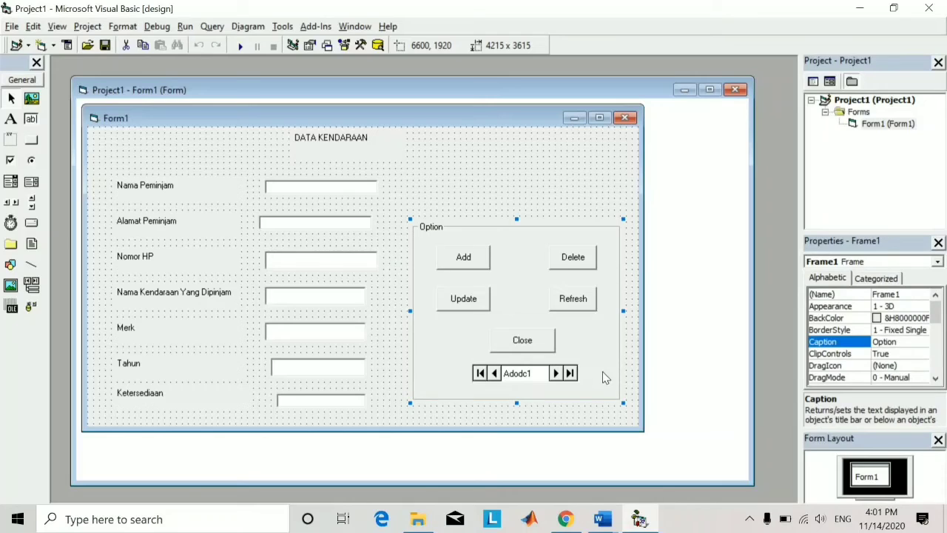
Start building a connection string for the data control using the Microsoft Jet 4.0 OLE DB Provider
right_click(526, 380)
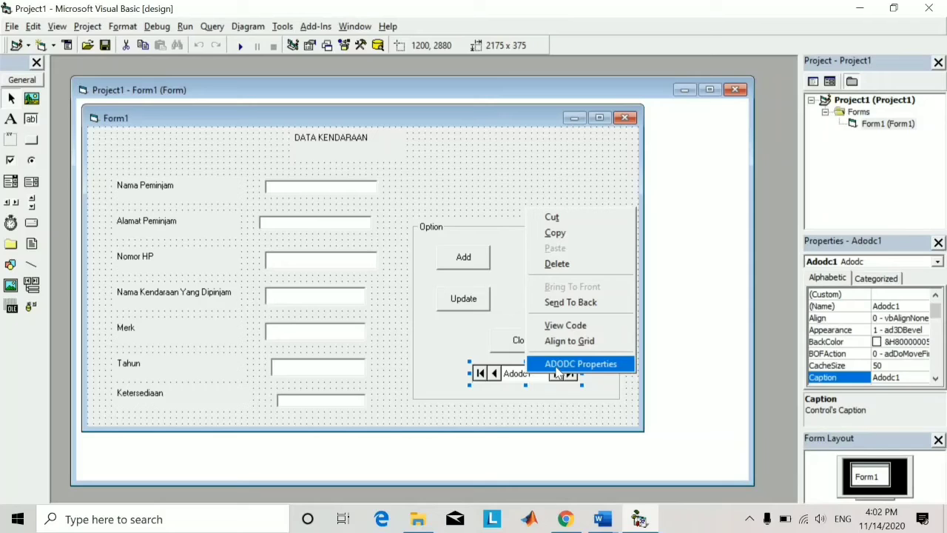
click(558, 366)
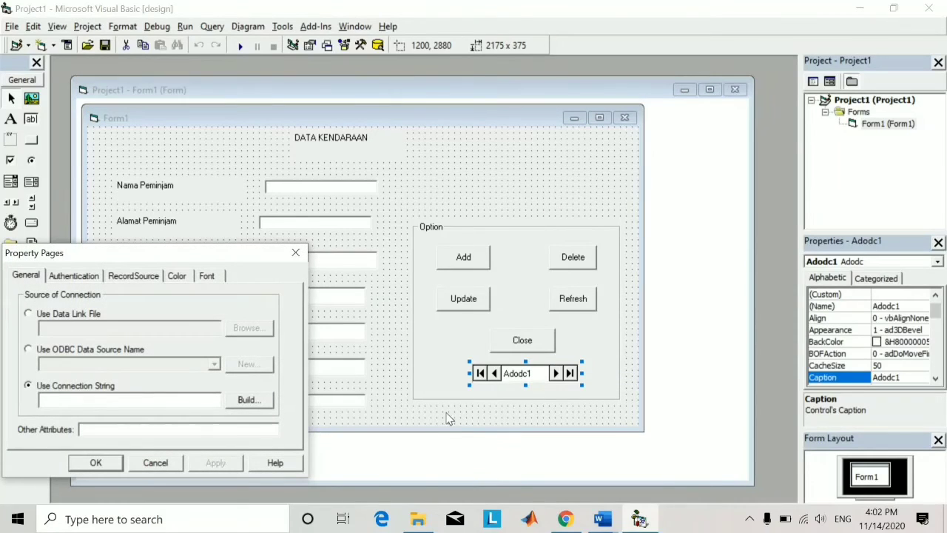
right_click(522, 373)
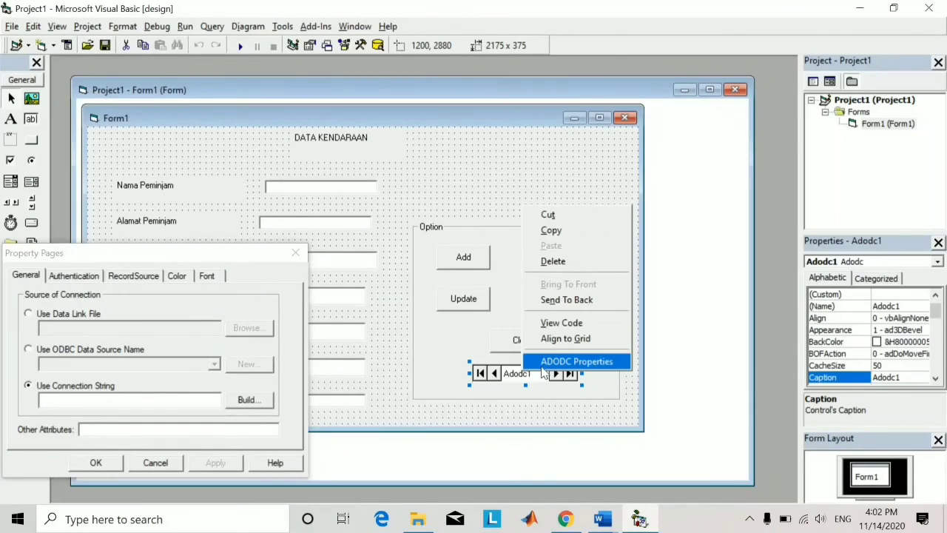
click(543, 366)
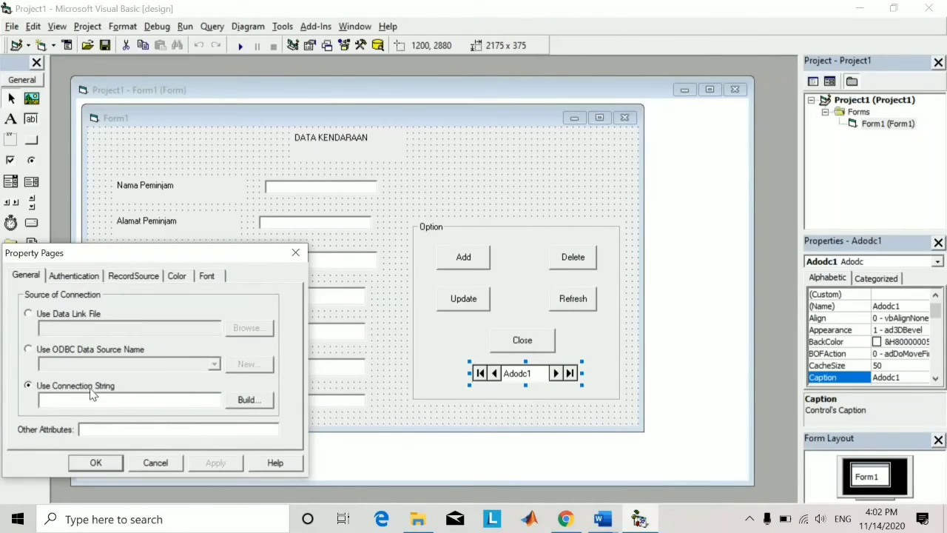
click(244, 404)
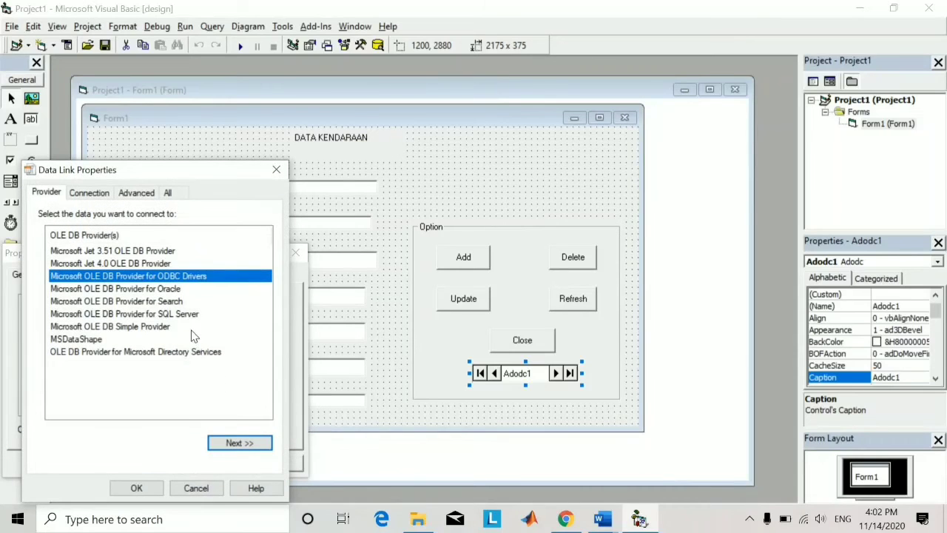
click(157, 264)
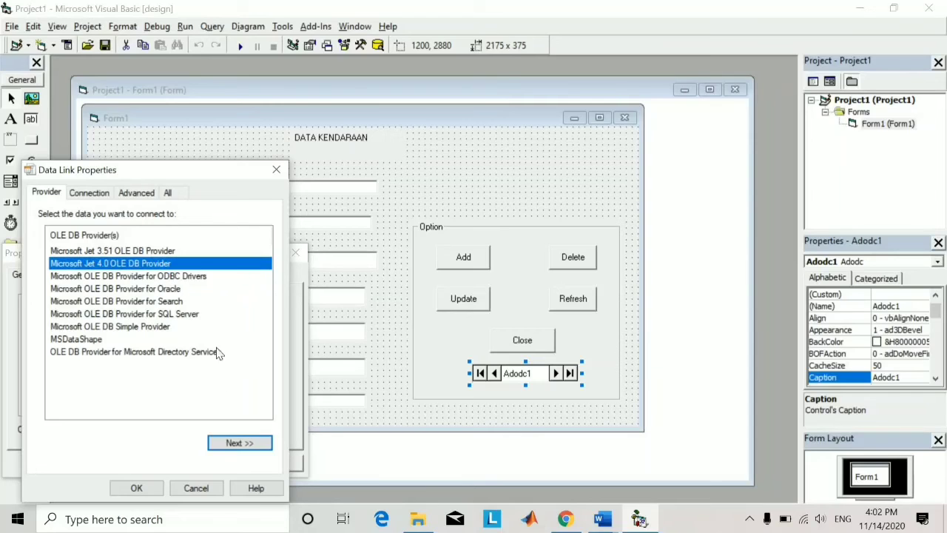
click(233, 444)
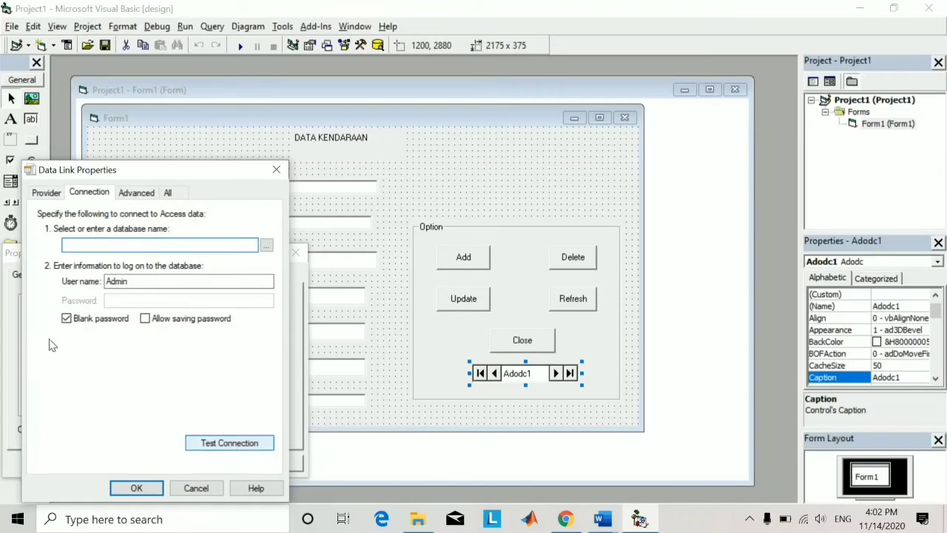
Connect to Database31.mdb in the data base folder, test the connection, and accept the data link settings
click(266, 246)
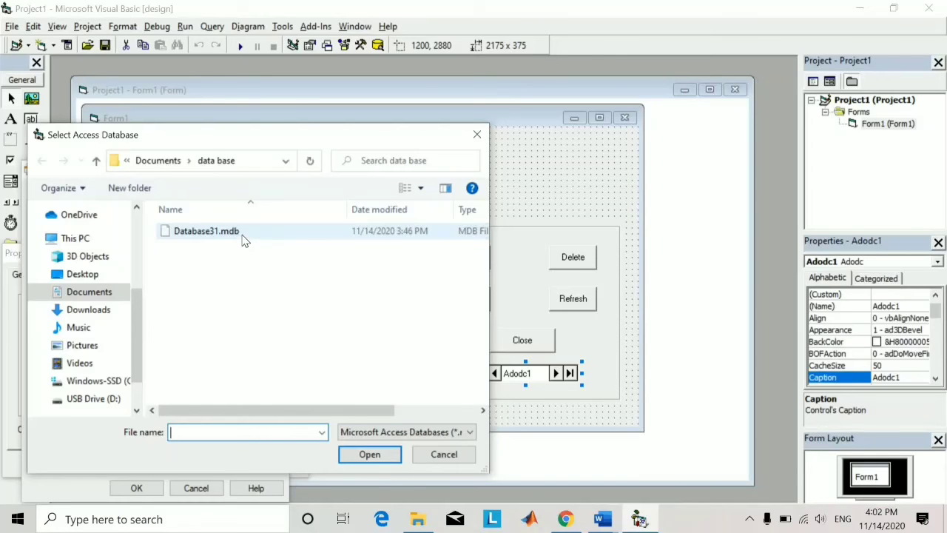
click(244, 235)
click(362, 453)
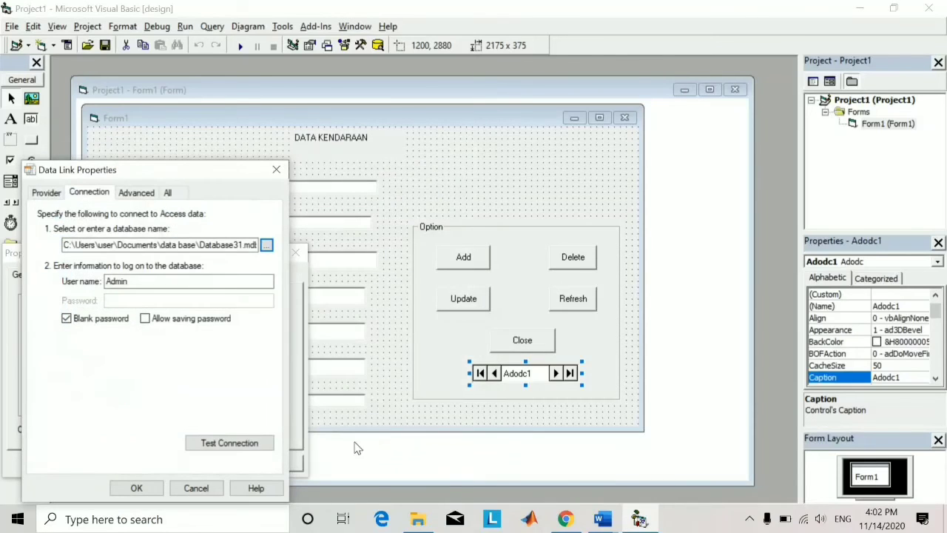
click(232, 447)
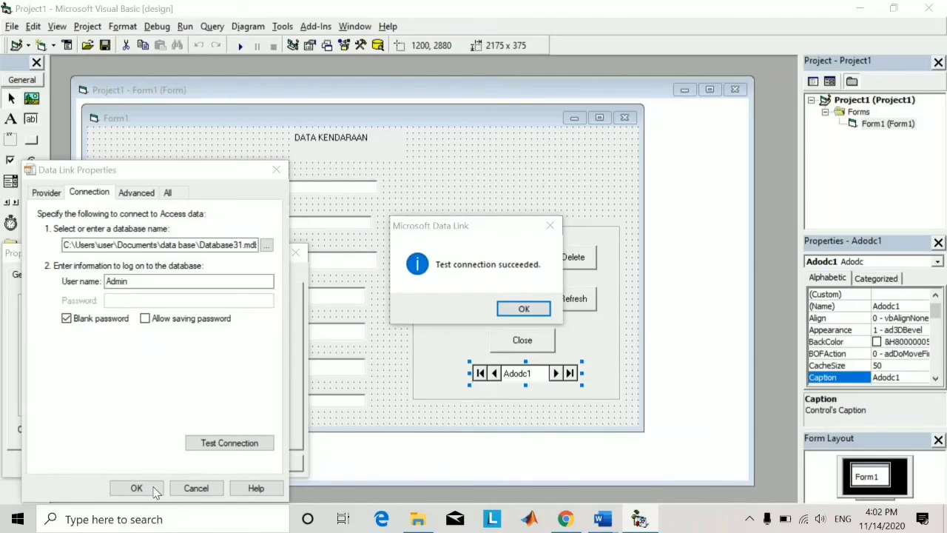
click(518, 310)
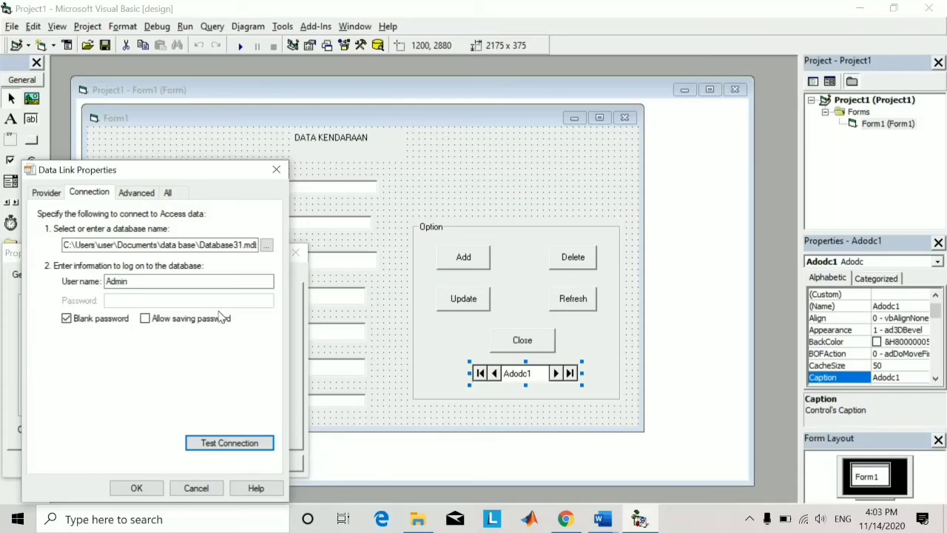
click(141, 487)
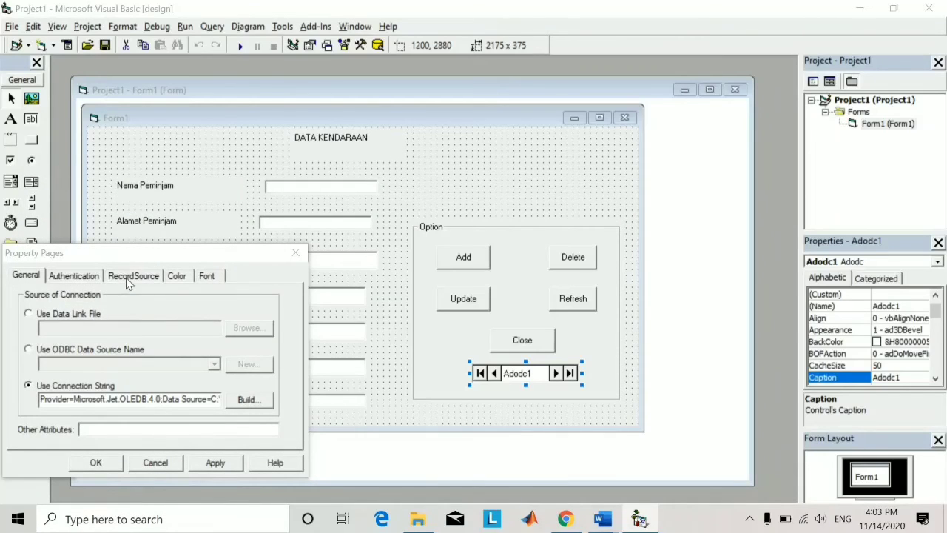
Set the data control's record source to command type 2 - adCmdTable with Query1 as the table, and confirm
click(127, 276)
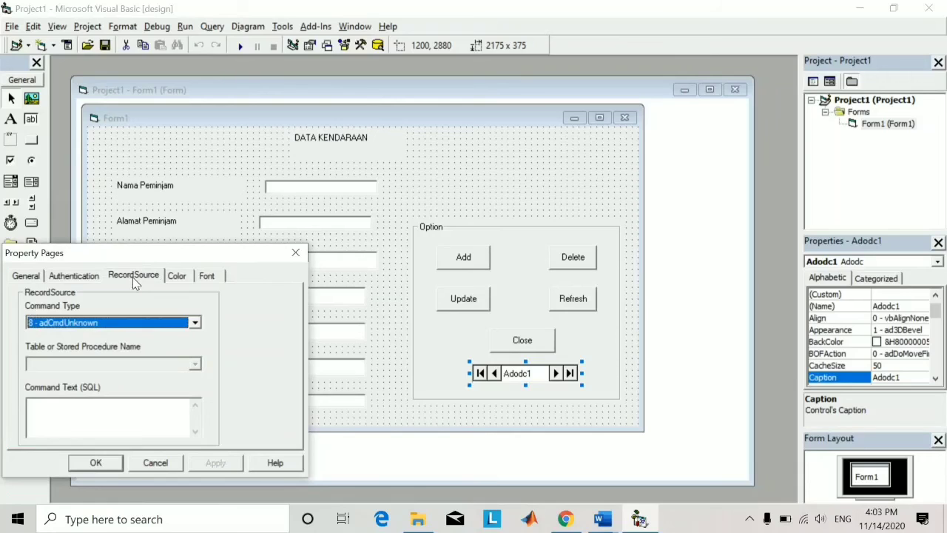
click(195, 324)
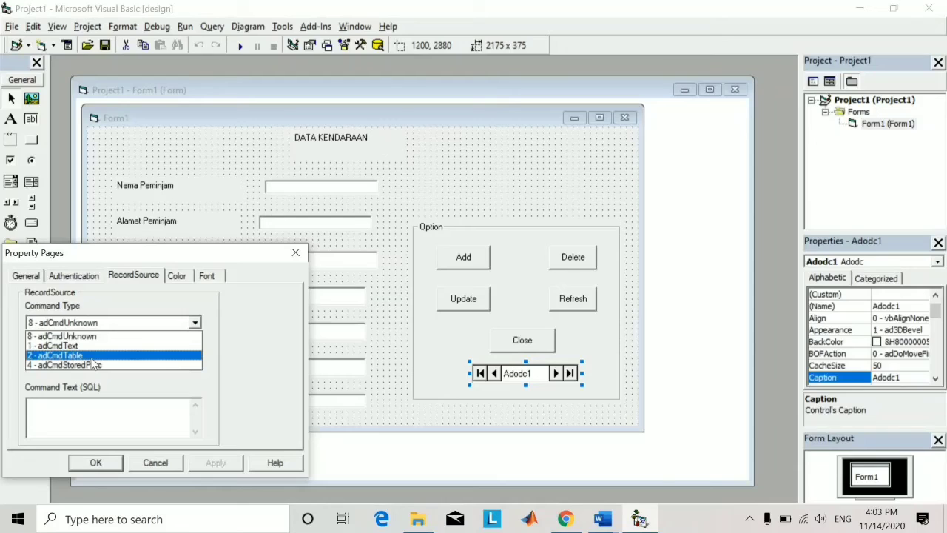
click(94, 357)
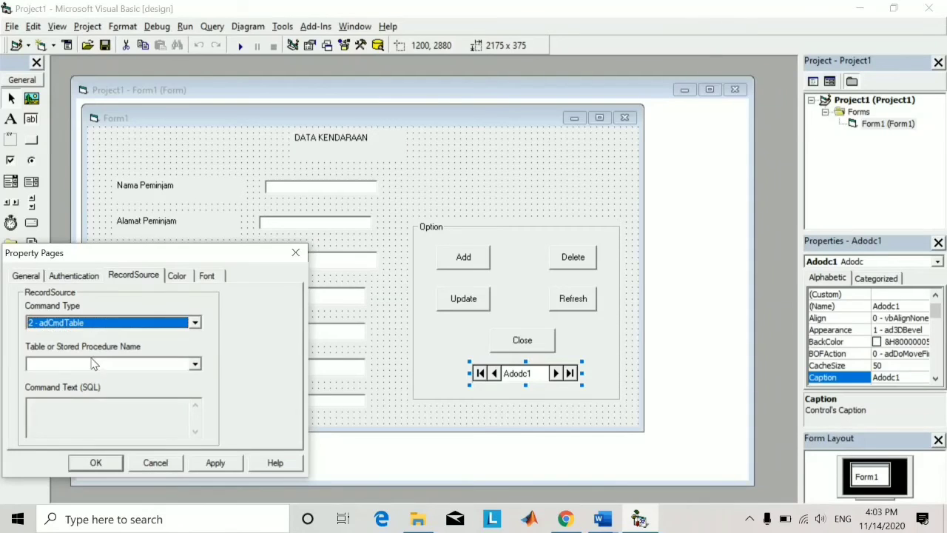
click(196, 365)
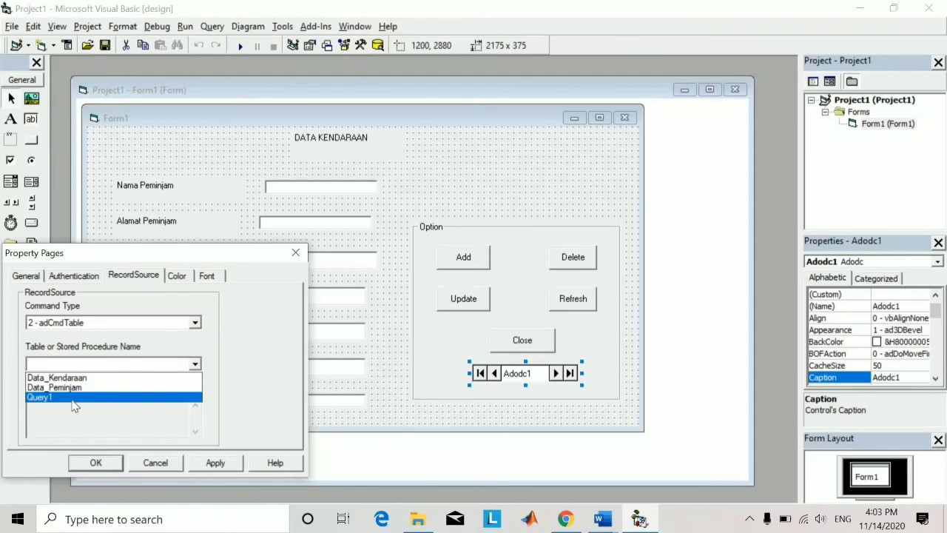
click(74, 399)
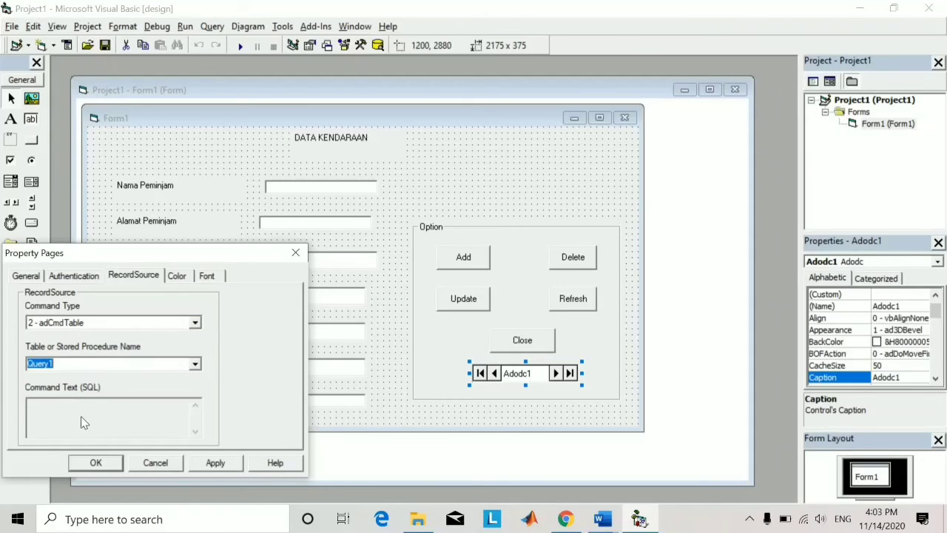
click(96, 463)
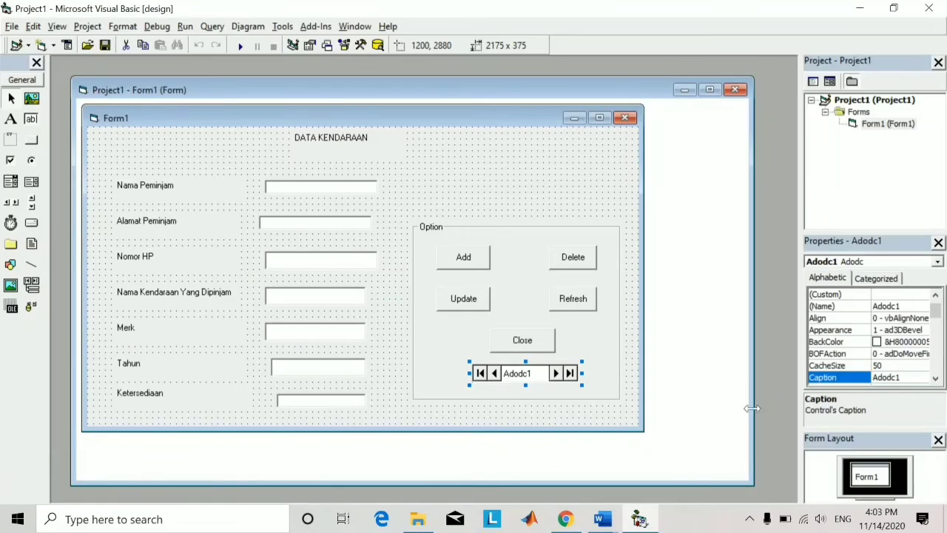
Bind the Nama Peminjam text box to data source Adodc1 and data field Nama_Peminjam
click(288, 188)
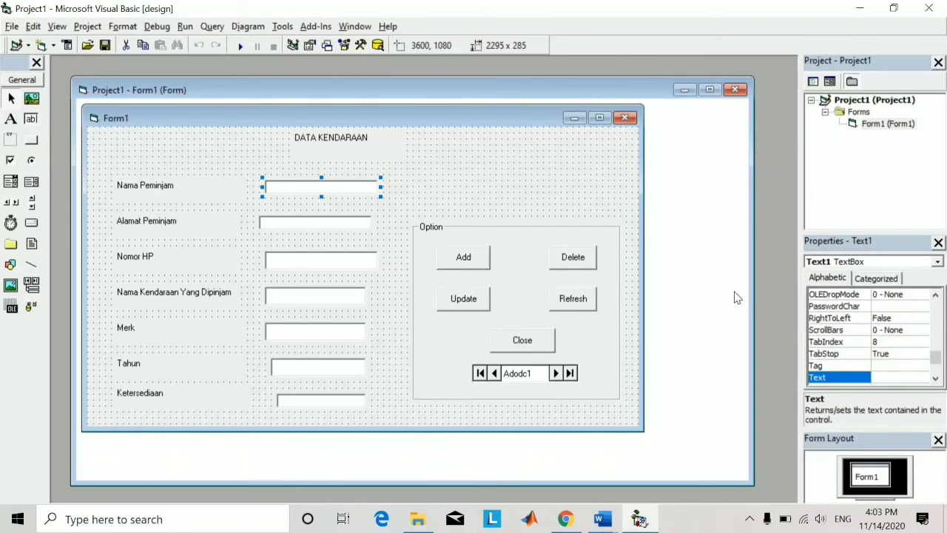
scroll(865, 339, up, 8)
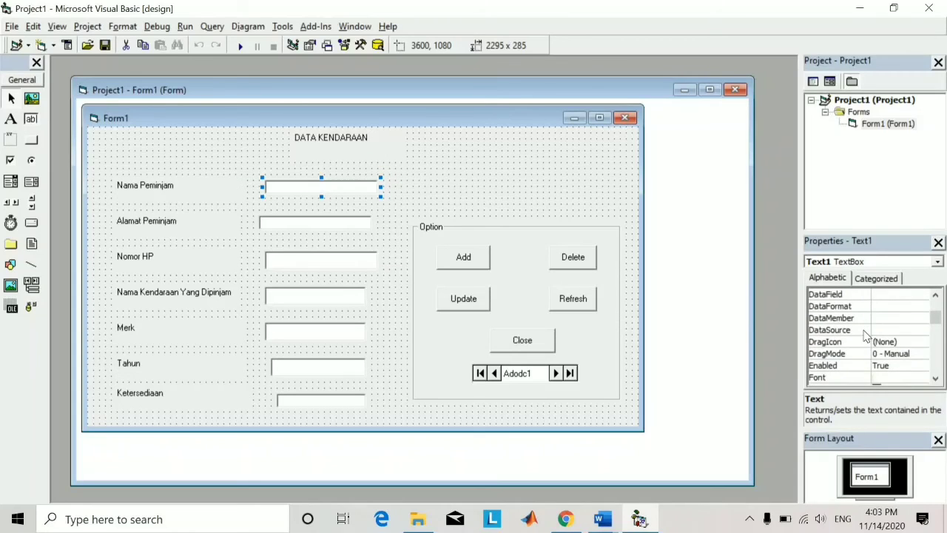
click(880, 330)
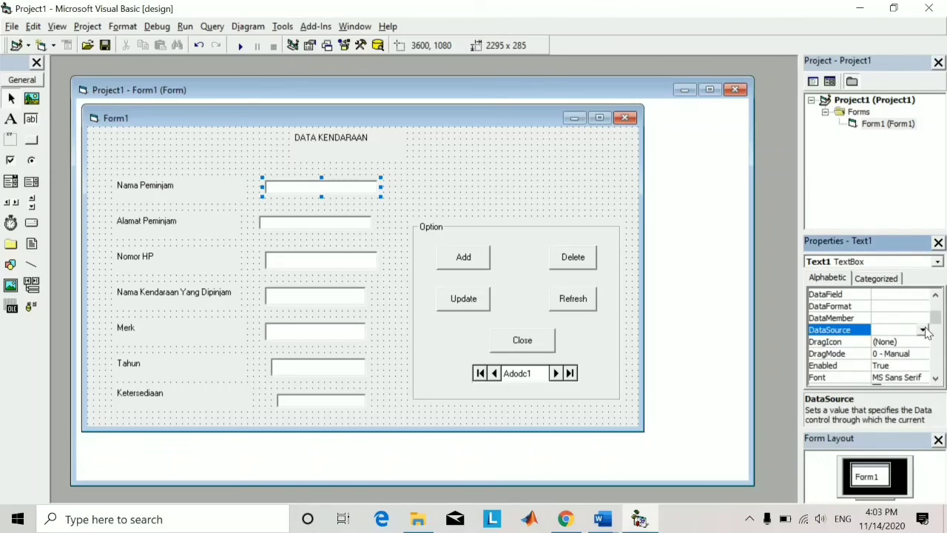
click(924, 330)
click(896, 341)
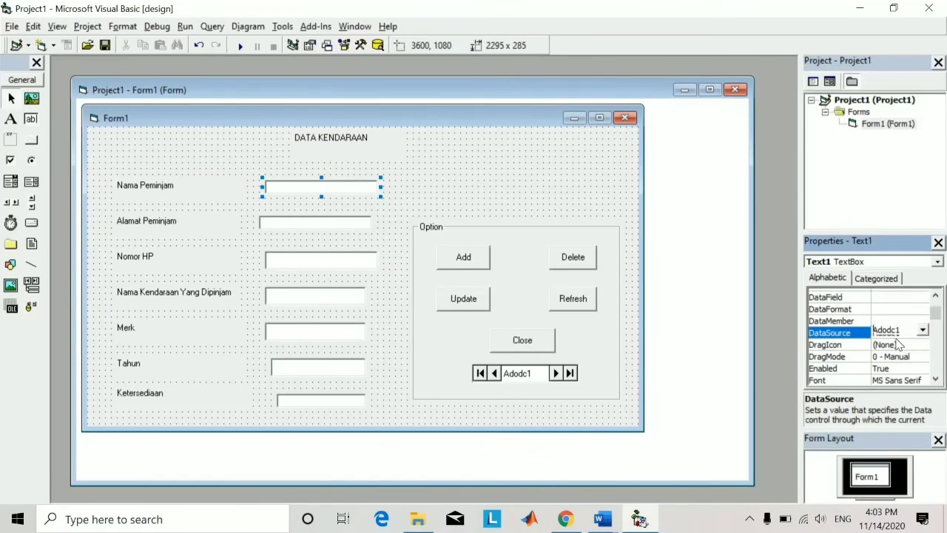
scroll(898, 344, up, 1)
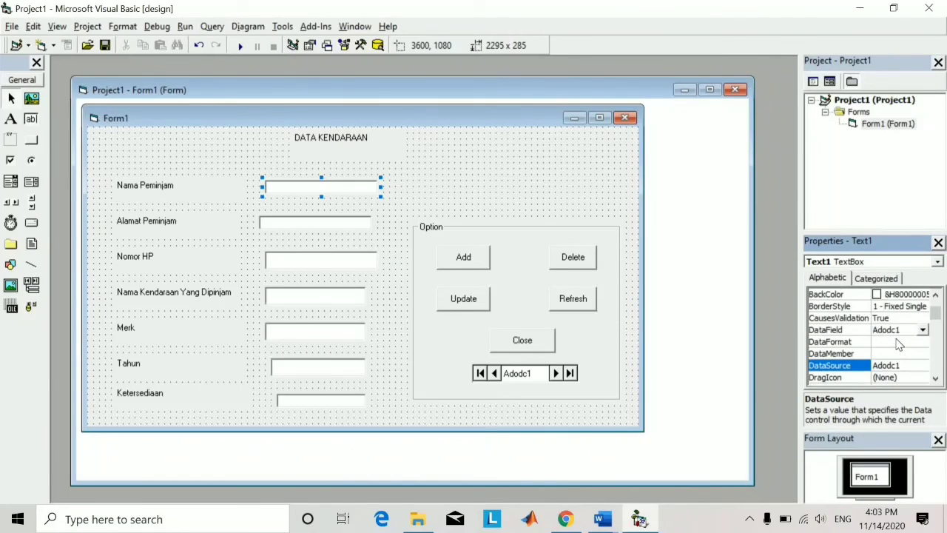
click(851, 332)
click(923, 330)
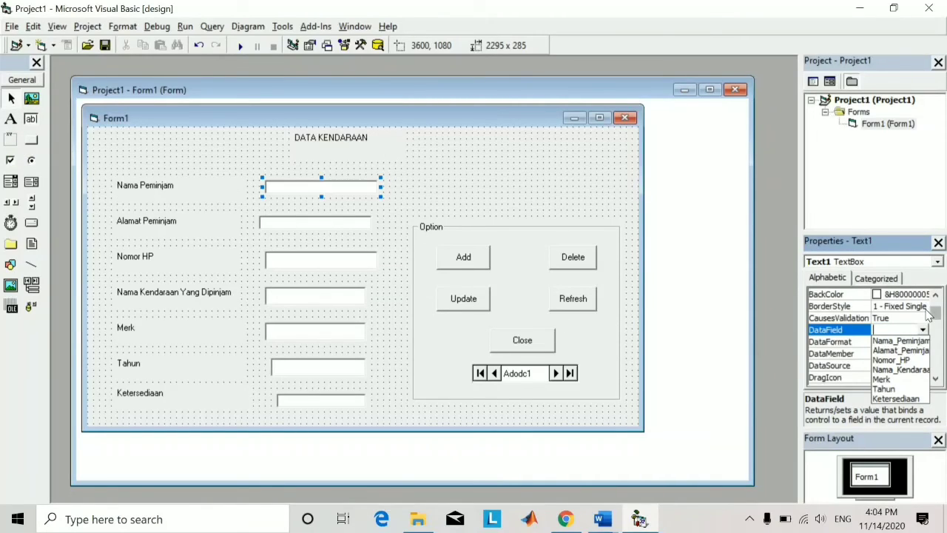
click(904, 341)
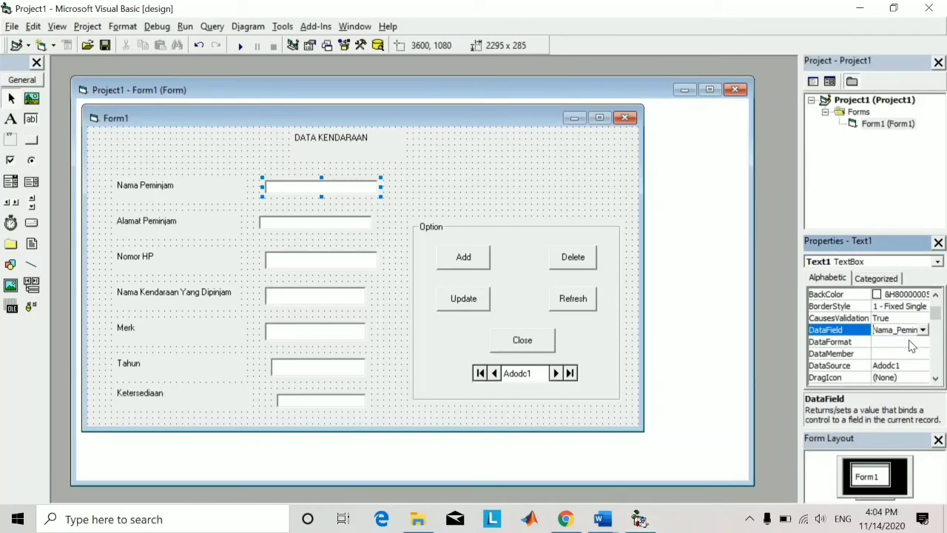
Bind the Alamat Peminjam text box to data source Adodc1 and data field Alamat_Peminjam
click(302, 231)
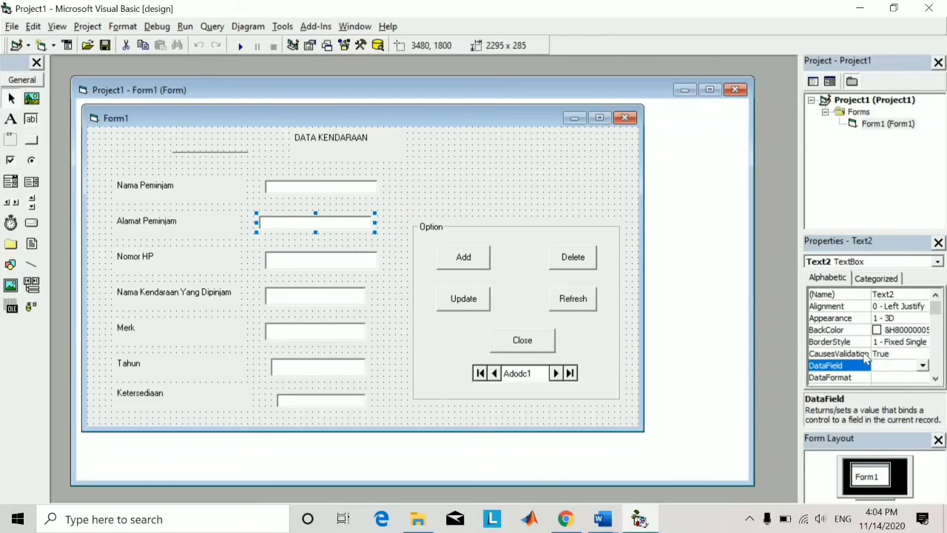
scroll(866, 357, down, 1)
click(877, 365)
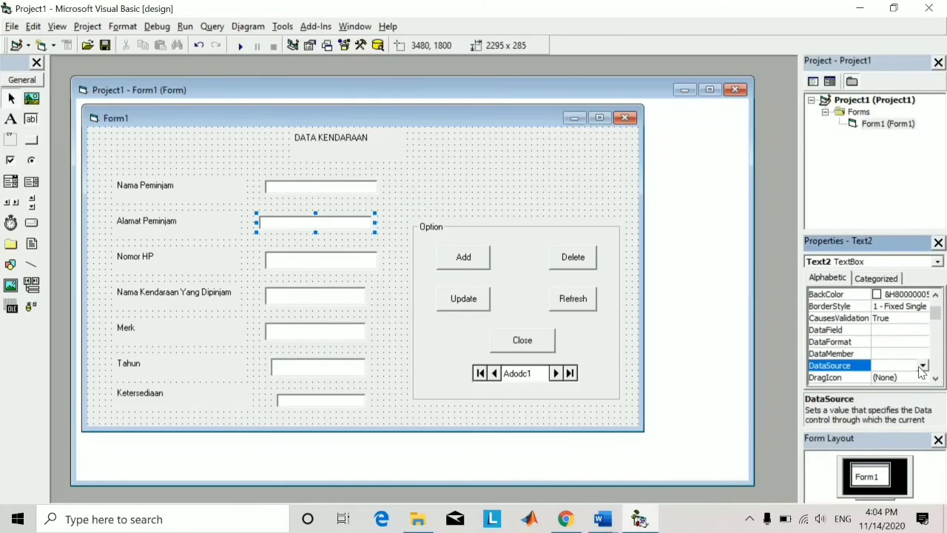
click(922, 365)
click(903, 377)
click(860, 330)
click(923, 329)
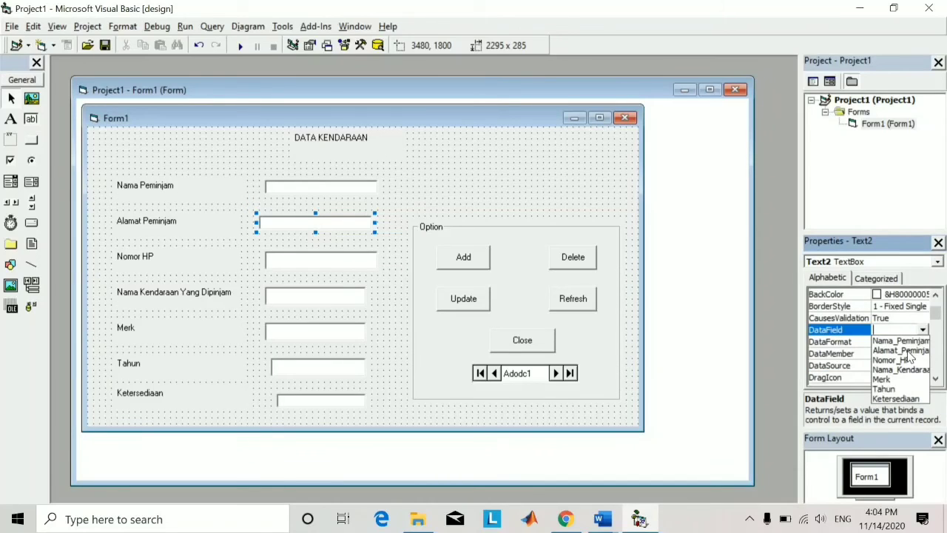
click(908, 351)
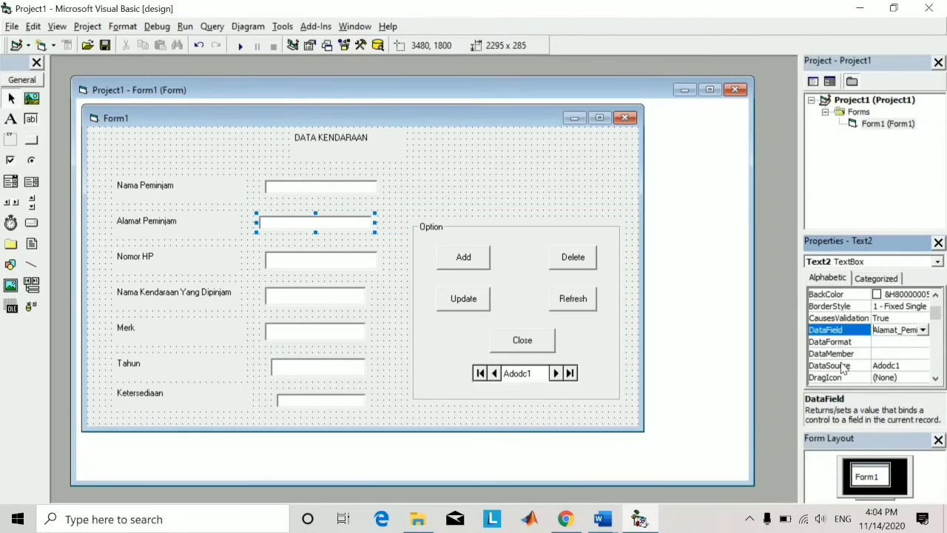
Bind the Nomor HP text box to data source Adodc1 and data field Nomor_HP
click(355, 261)
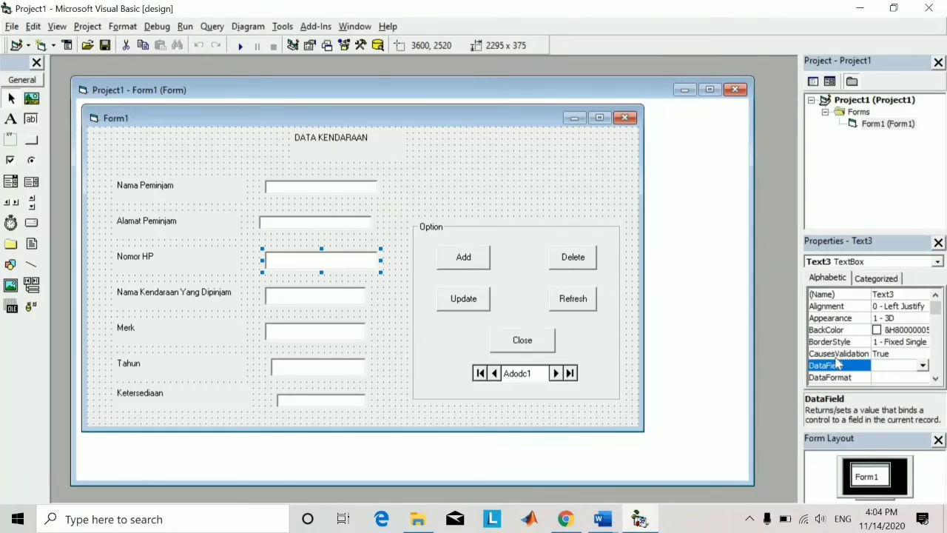
scroll(838, 362, down, 1)
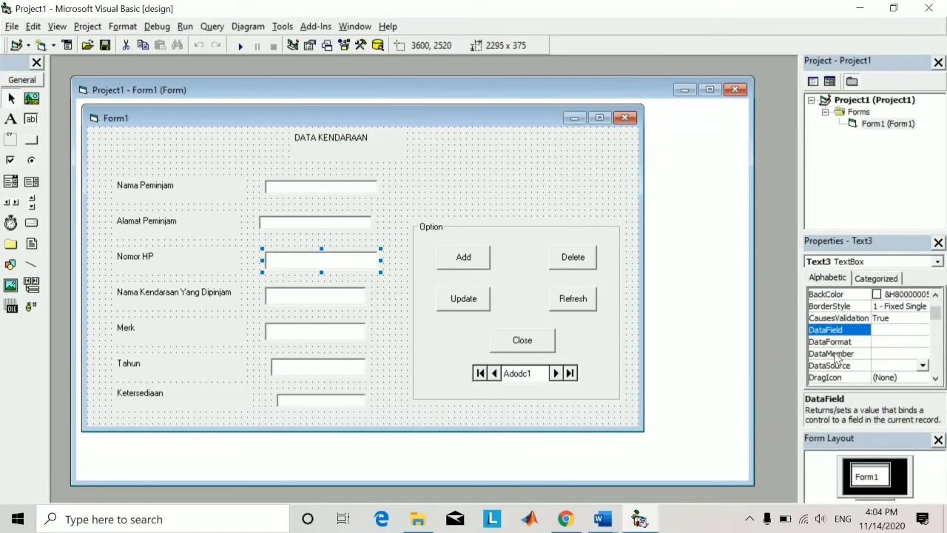
click(881, 365)
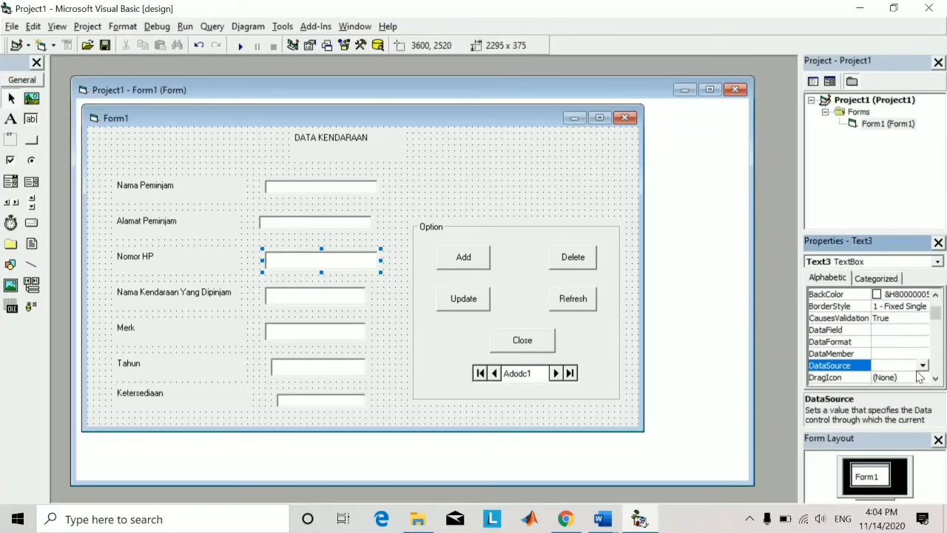
click(923, 365)
click(896, 377)
click(856, 330)
click(923, 330)
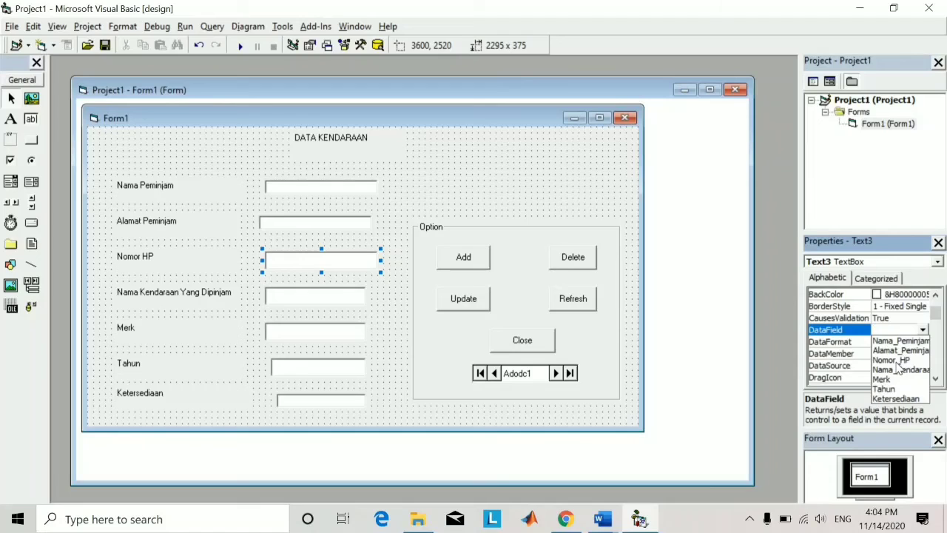
click(894, 360)
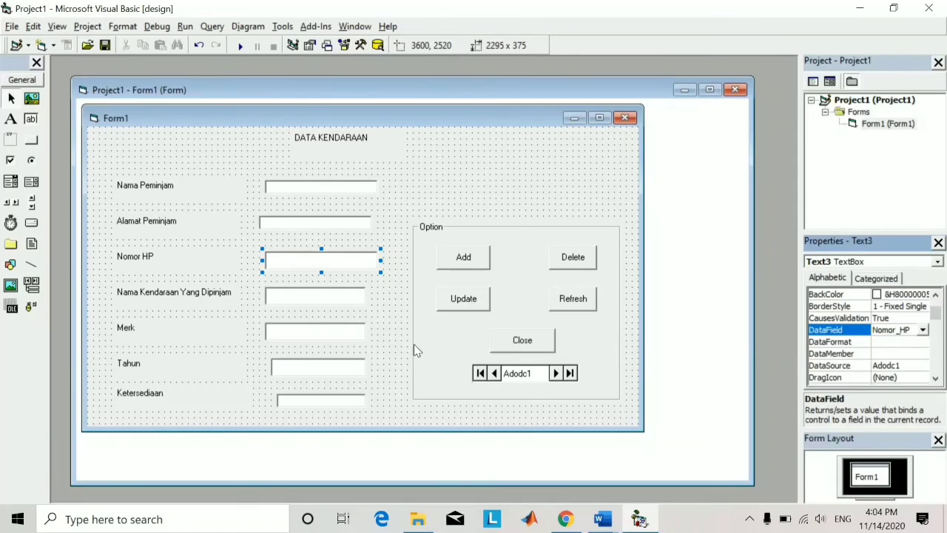
Bind the Nama Kendaraan Yang Dipinjam text box to data source Adodc1 and the matching Nama_Kendaraan data field
click(284, 303)
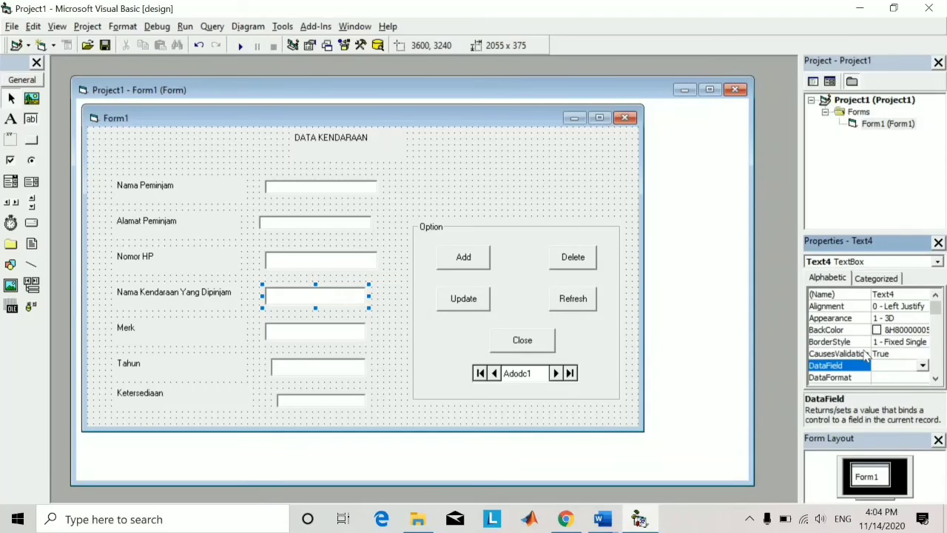
scroll(865, 351, down, 2)
click(861, 331)
click(926, 340)
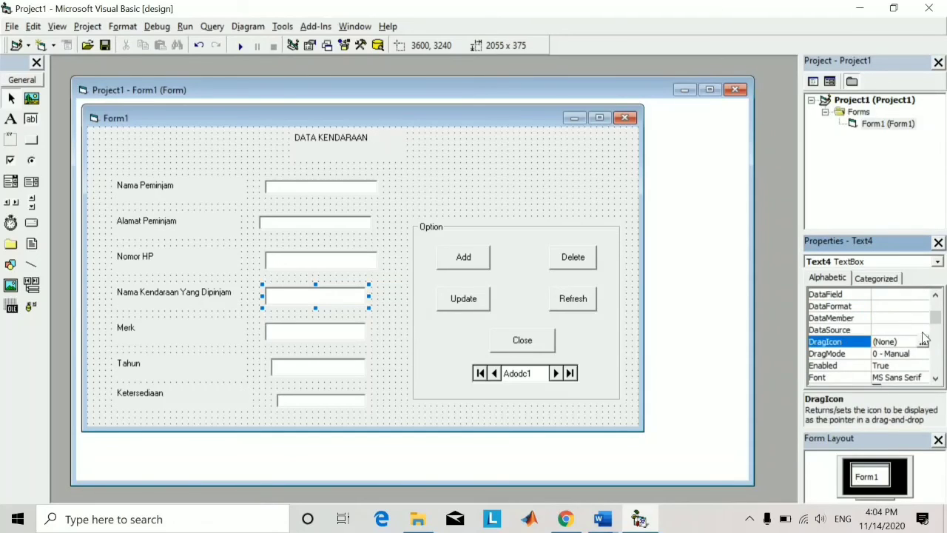
click(925, 331)
click(925, 331)
click(900, 342)
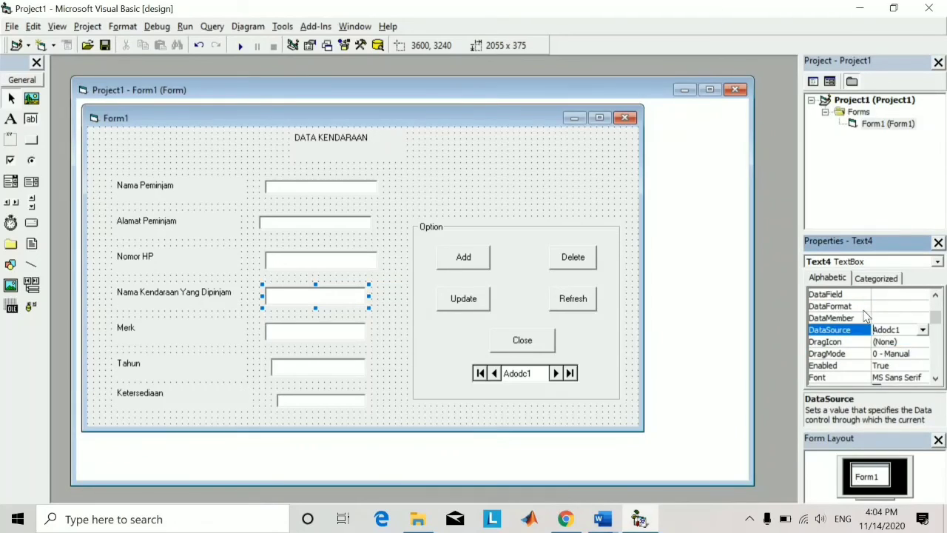
scroll(862, 333, up, 1)
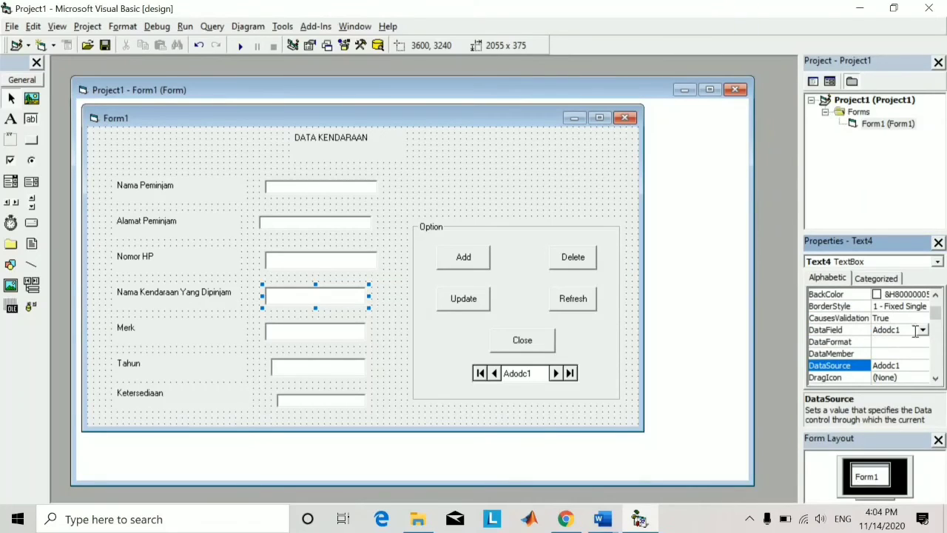
click(862, 333)
click(923, 330)
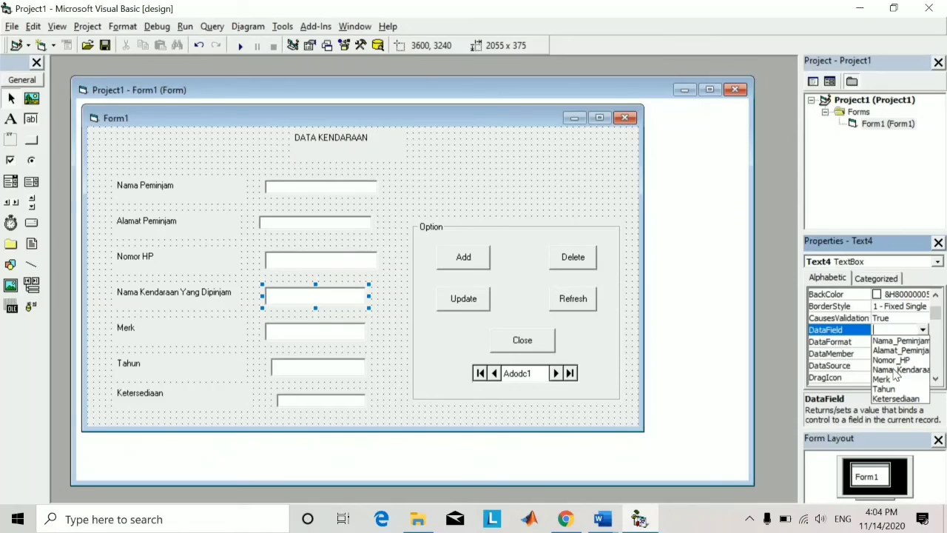
click(898, 369)
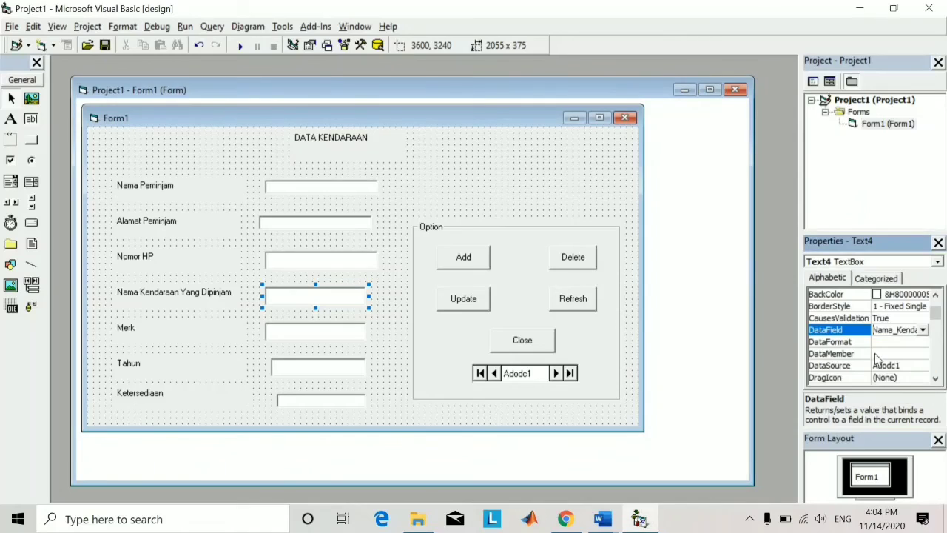
Bind the Merk text box to data source Adodc1 and data field Merk
click(315, 333)
scroll(867, 345, down, 1)
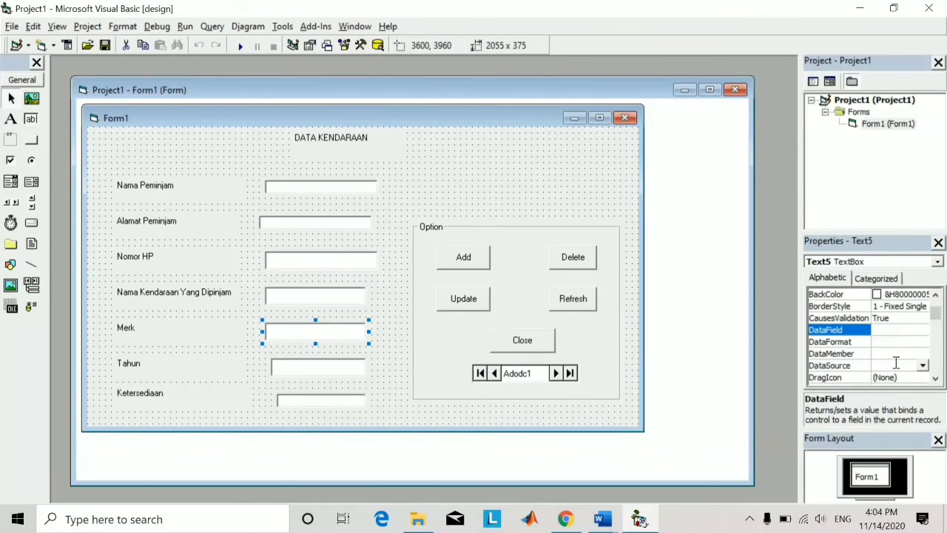
click(927, 366)
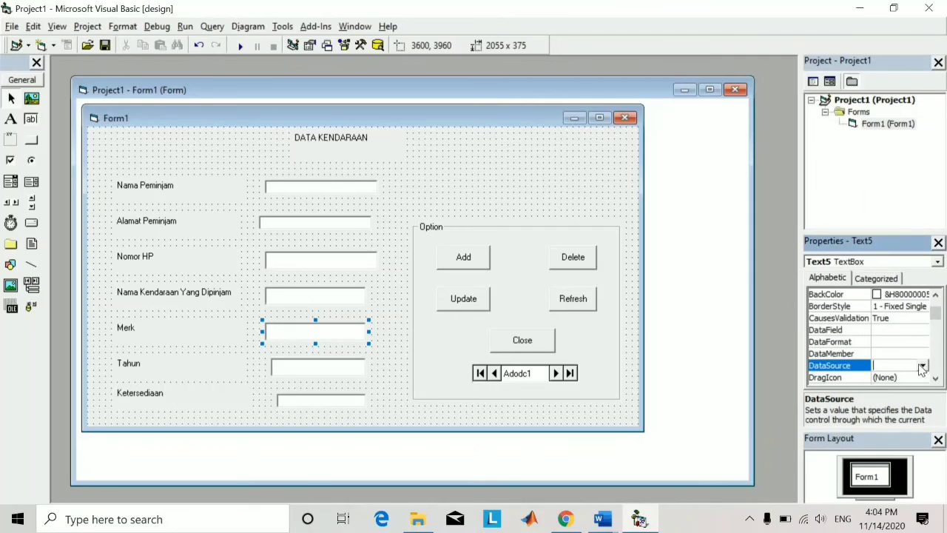
click(923, 366)
click(903, 375)
click(844, 331)
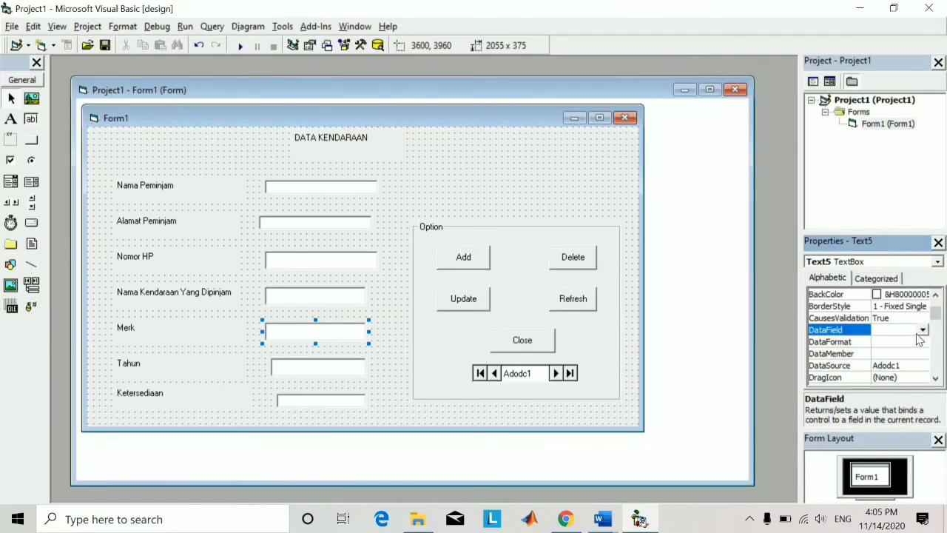
click(923, 329)
click(885, 379)
Bind the Tahun text box to data source Adodc1 and data field Tahun
click(292, 367)
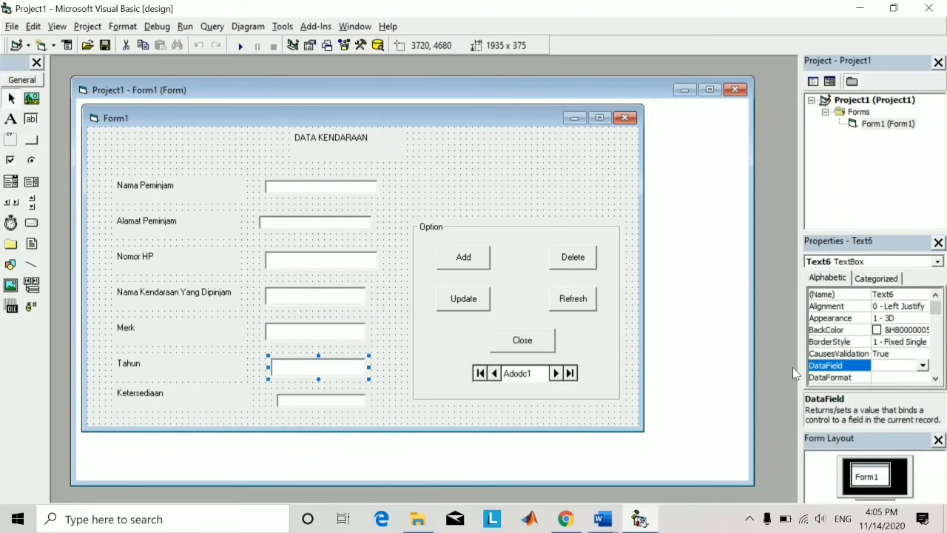
scroll(851, 368, down, 2)
click(850, 365)
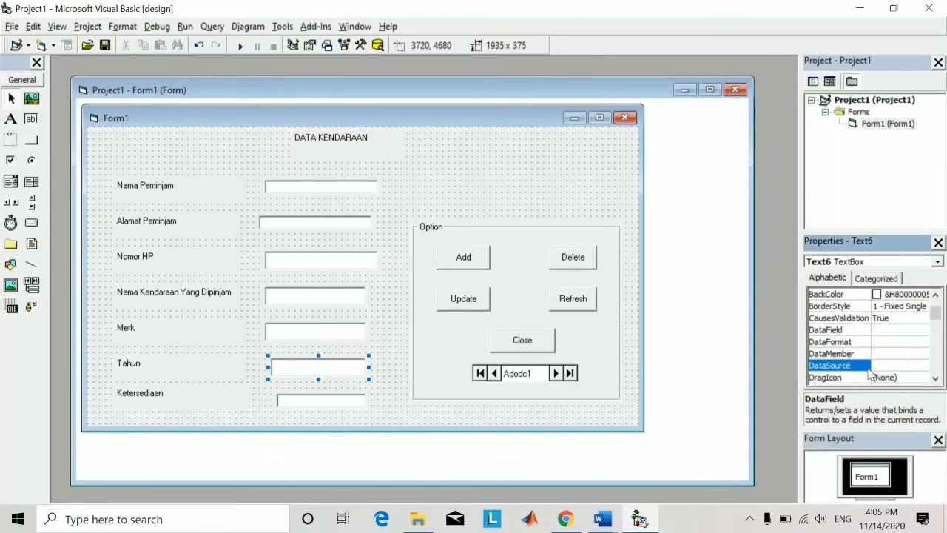
click(923, 365)
click(899, 379)
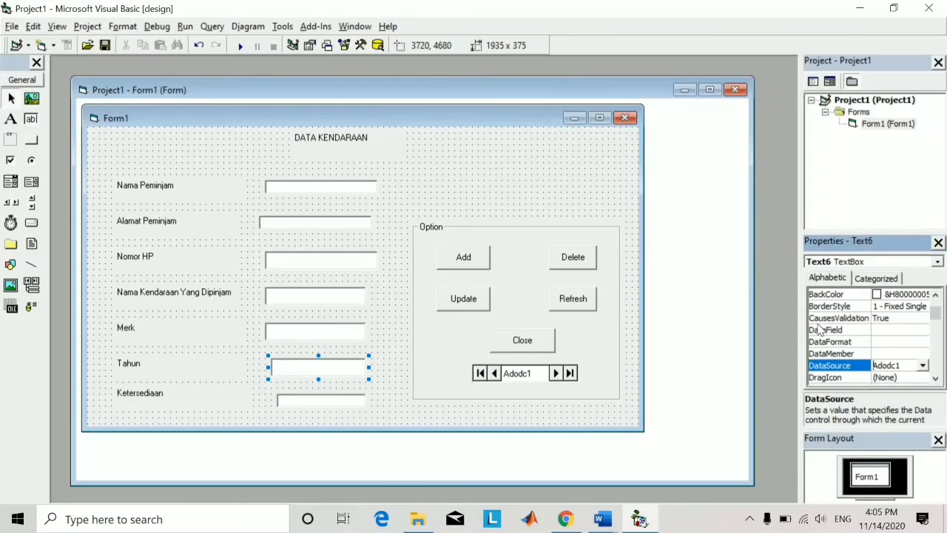
click(825, 319)
click(825, 330)
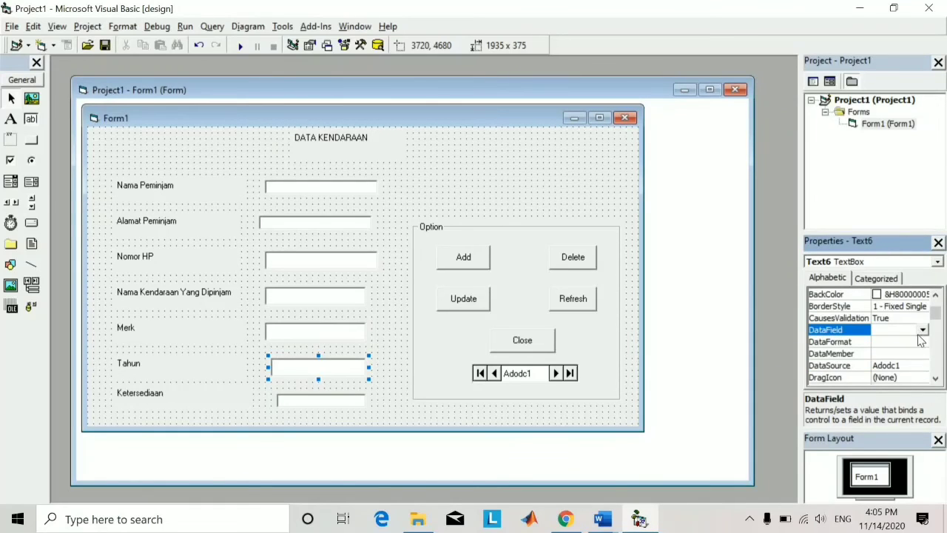
click(922, 330)
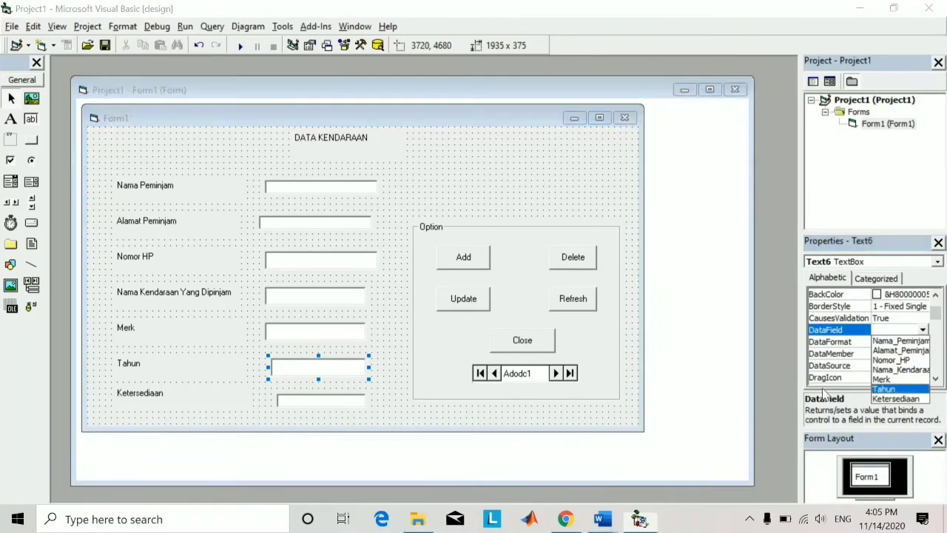
click(885, 388)
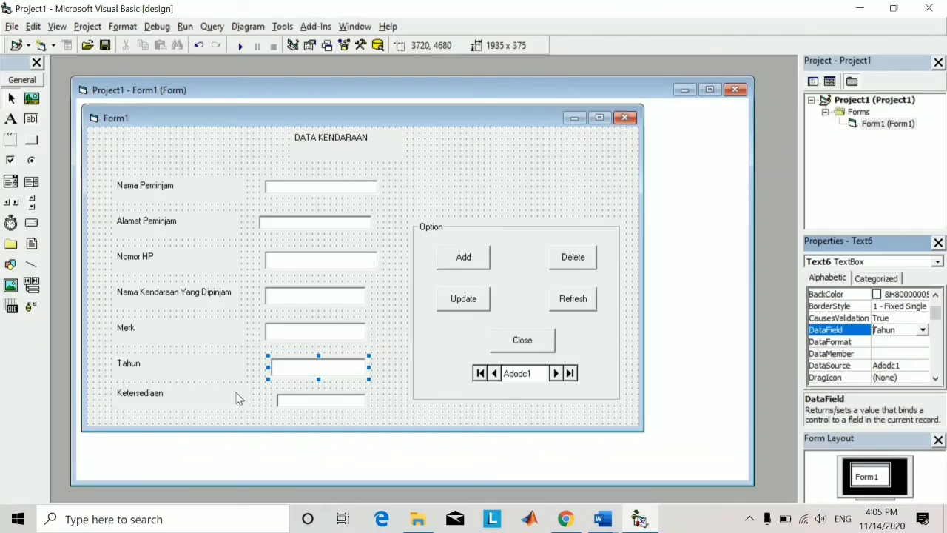
Bind the Ketersediaan text box to data source Adodc1 and data field Ketersediaan
click(313, 398)
scroll(858, 366, down, 1)
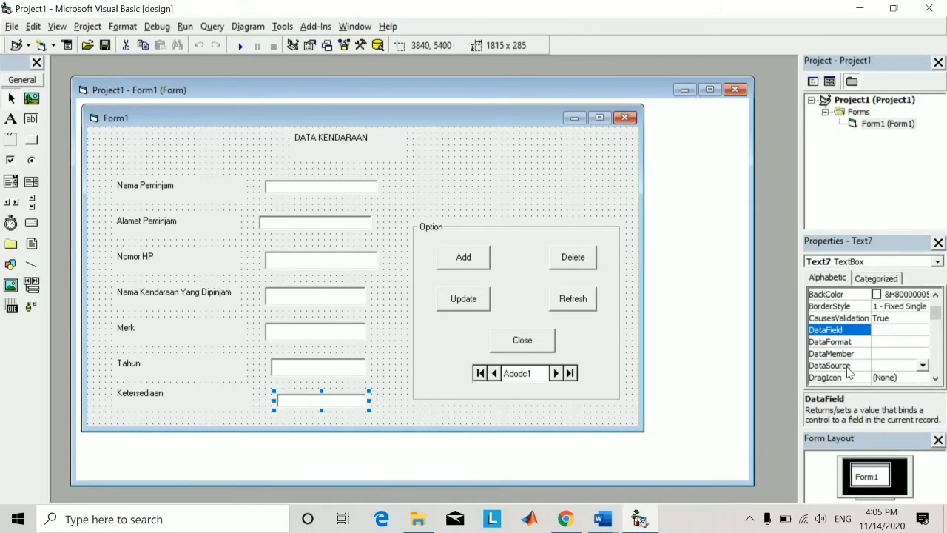
click(848, 366)
click(923, 367)
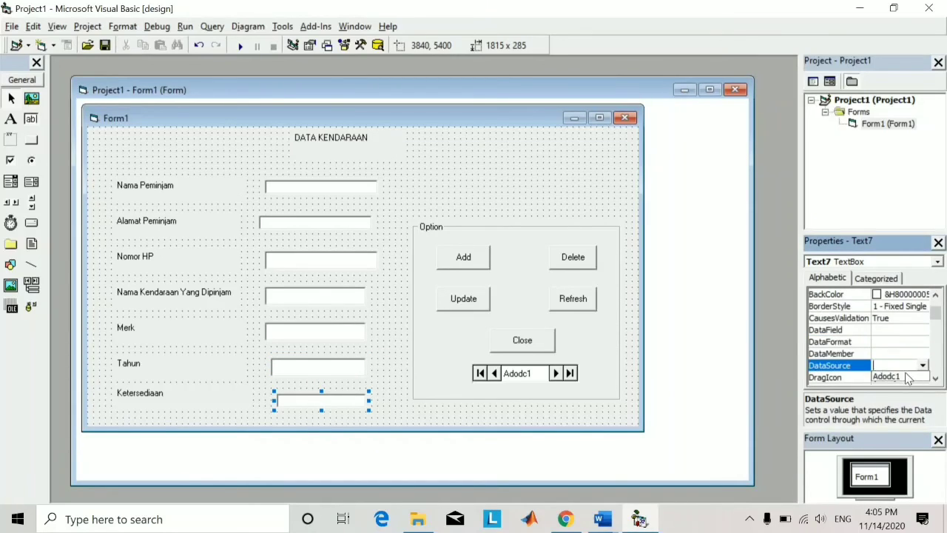
click(897, 378)
click(851, 330)
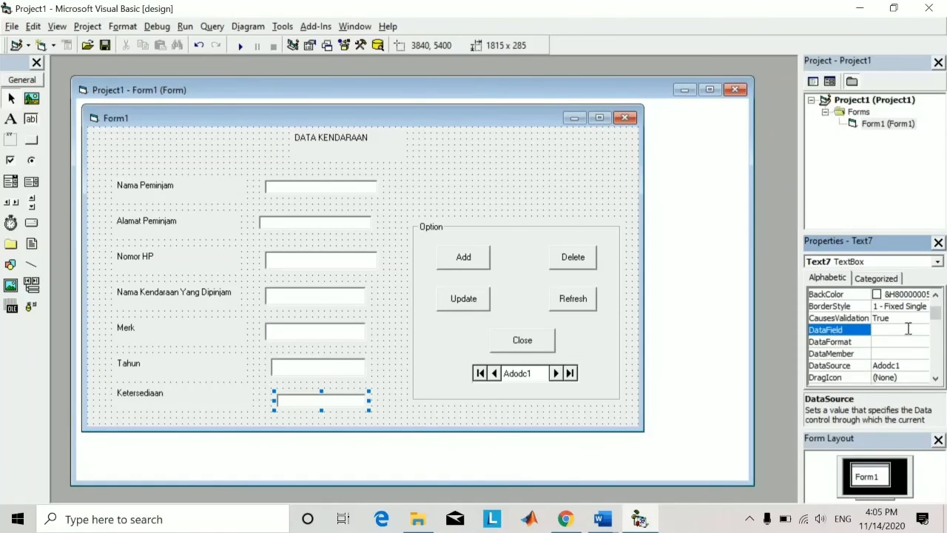
click(923, 330)
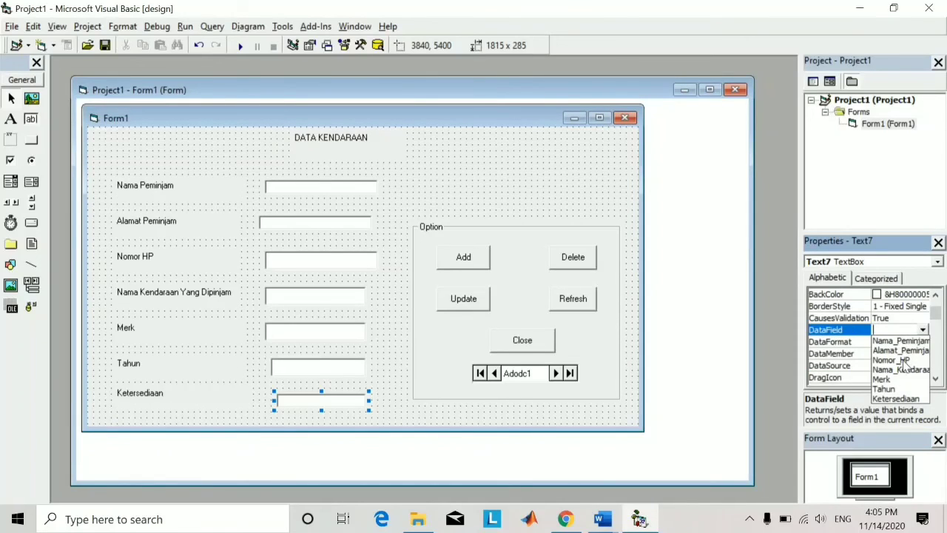
click(902, 398)
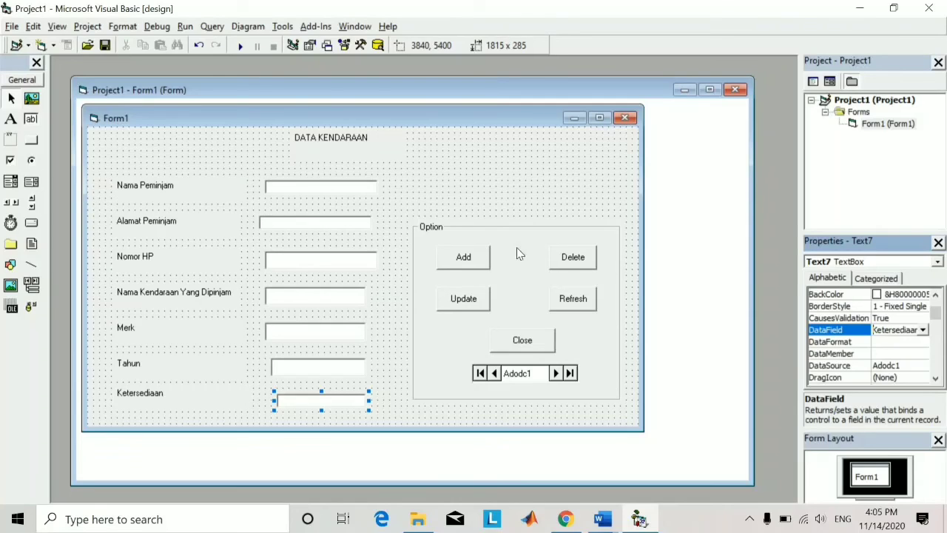
Review the click-event code of the five command buttons, and close the code window
click(699, 247)
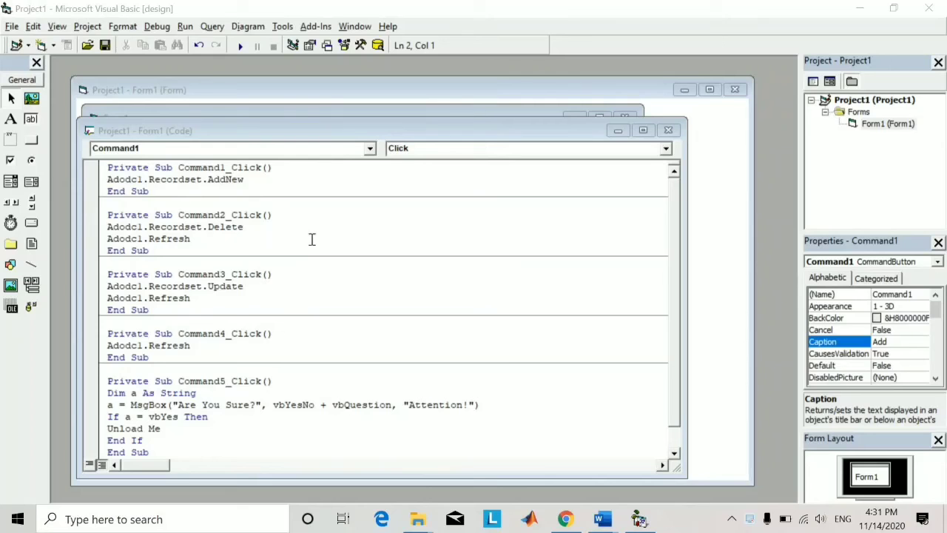
drag(406, 131, 430, 84)
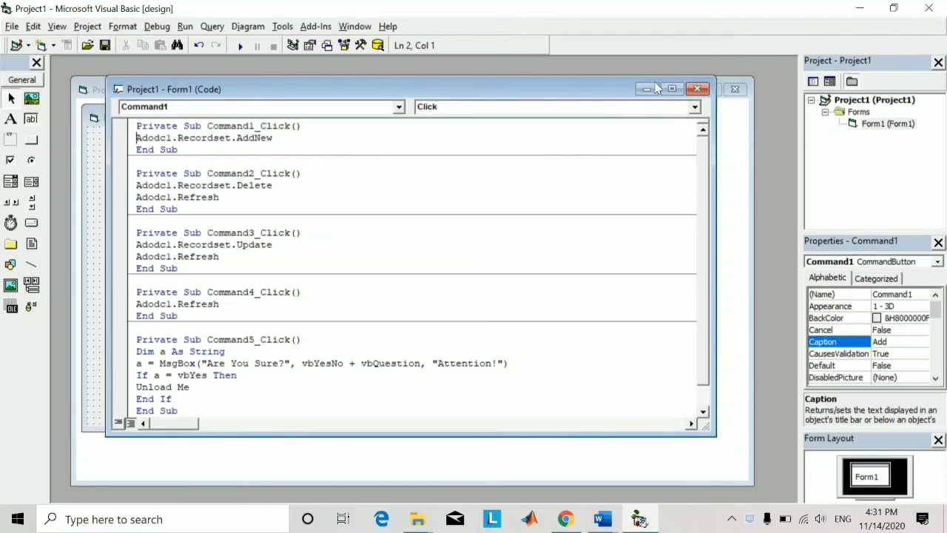
click(702, 90)
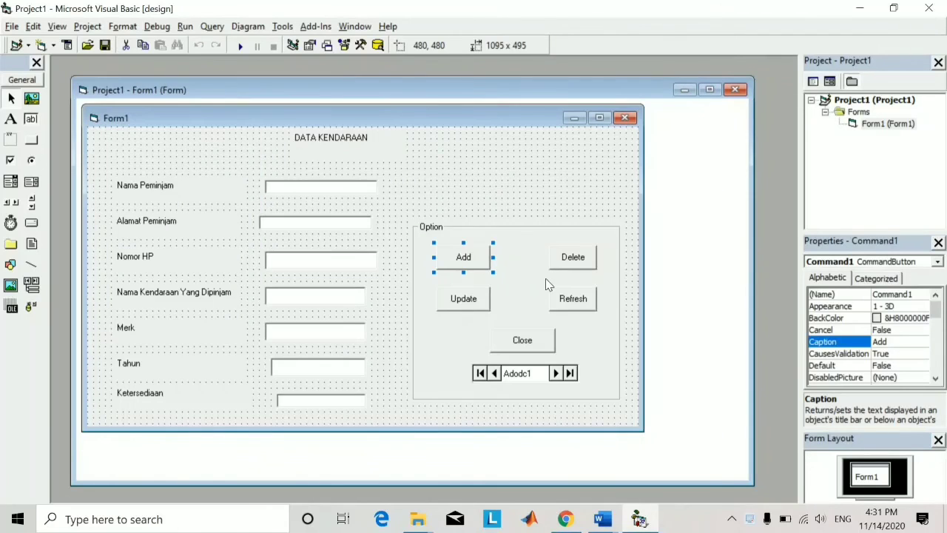
Run the project and step forward through the vehicle-loan records with the Adodc1 data control
click(238, 44)
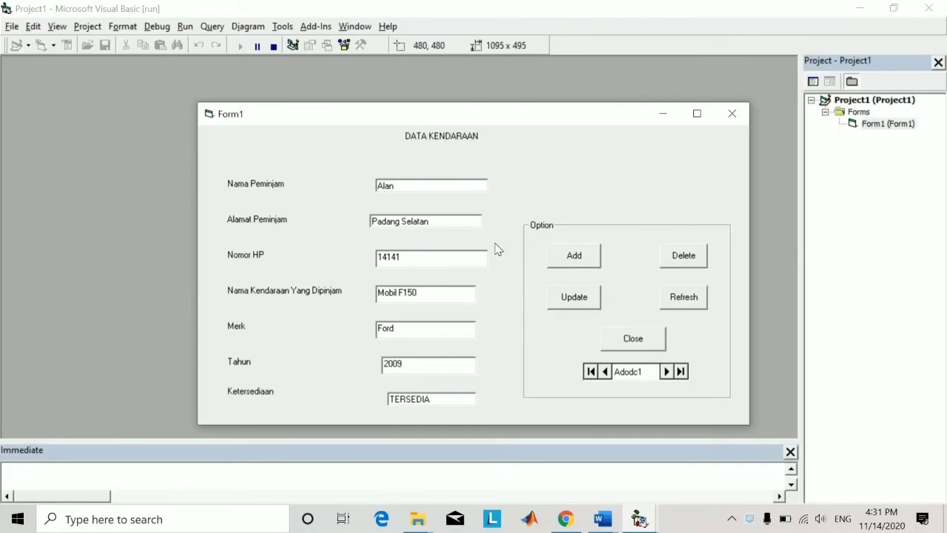
click(666, 372)
click(667, 372)
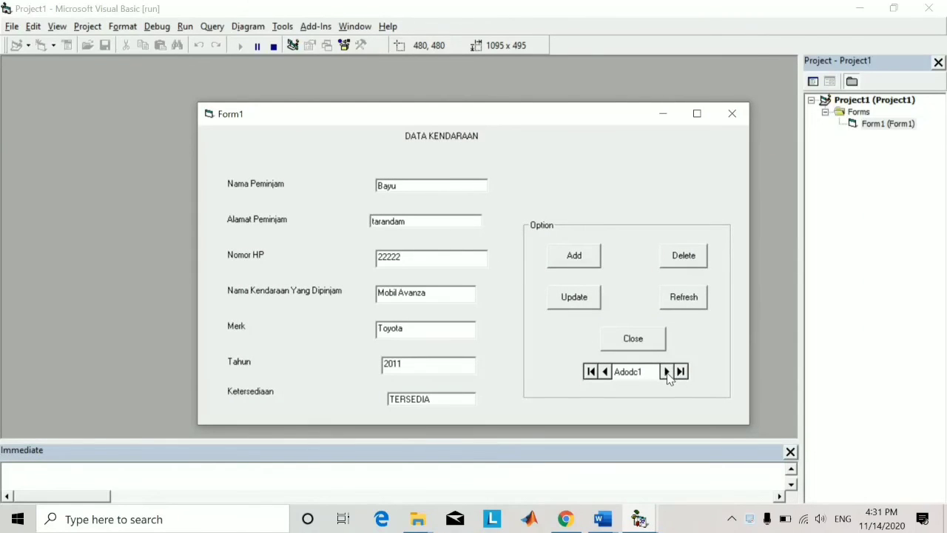
click(666, 372)
click(667, 373)
click(667, 372)
click(666, 372)
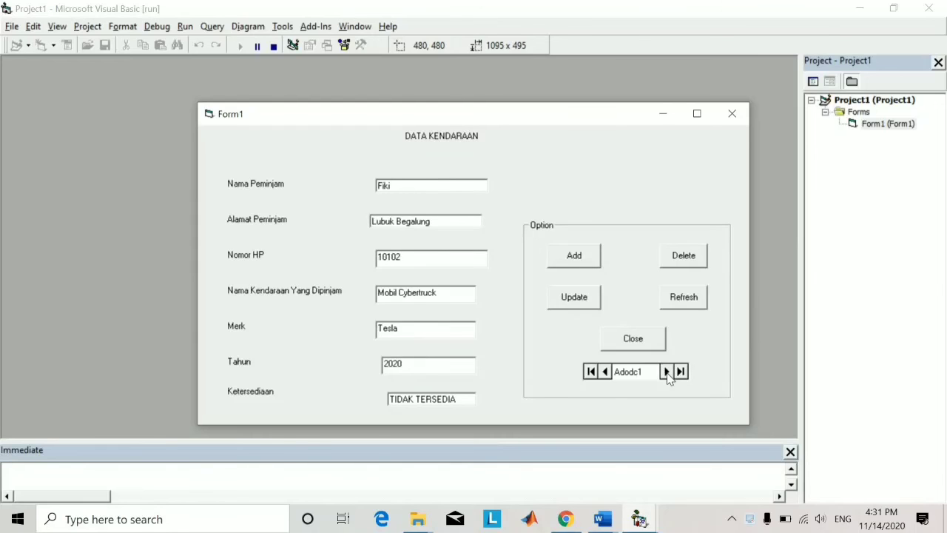
Test the Refresh and Update buttons on the running form while stepping forward through the records with Adodc1
click(666, 373)
click(667, 372)
click(672, 306)
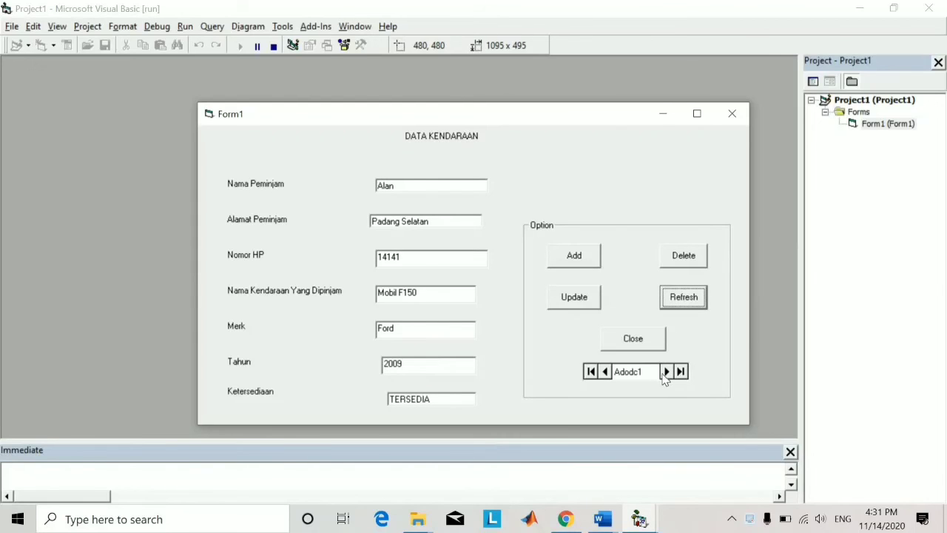
click(666, 372)
click(590, 303)
click(667, 372)
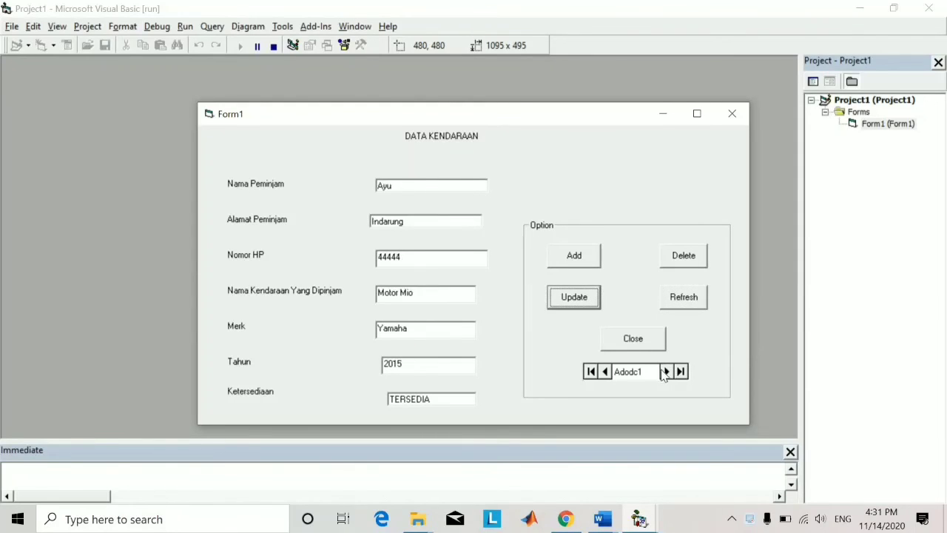
click(667, 373)
click(667, 373)
Test the Add button with a blank record, and end the run with the form's Close button, confirming the exit
click(590, 259)
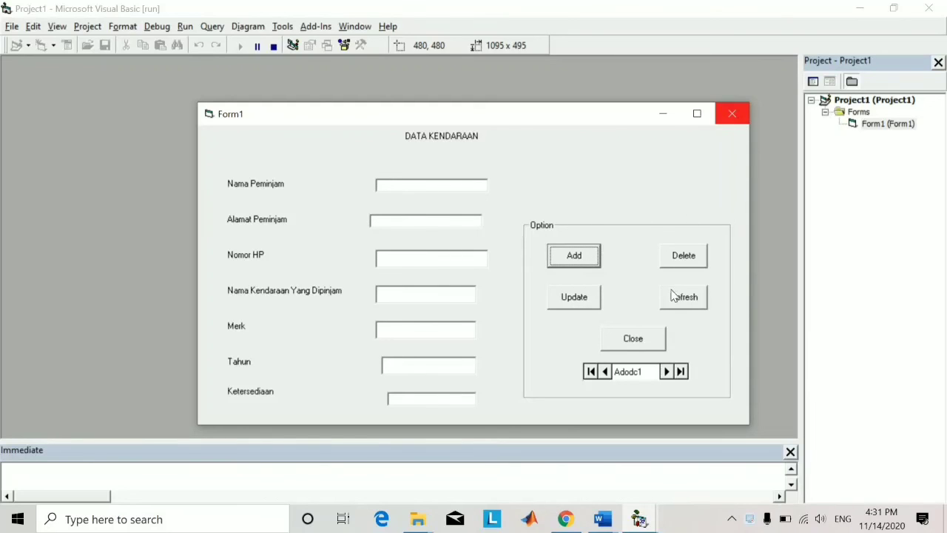
click(656, 337)
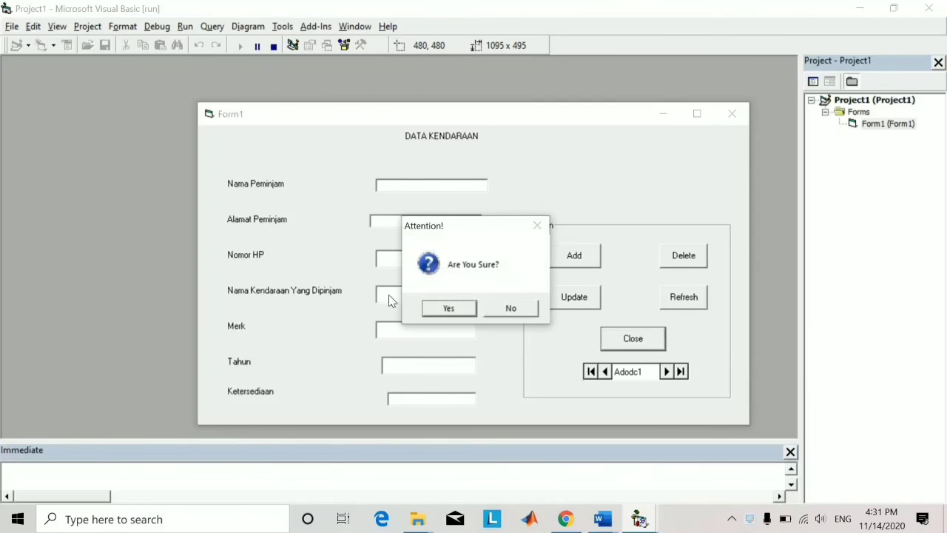
click(468, 310)
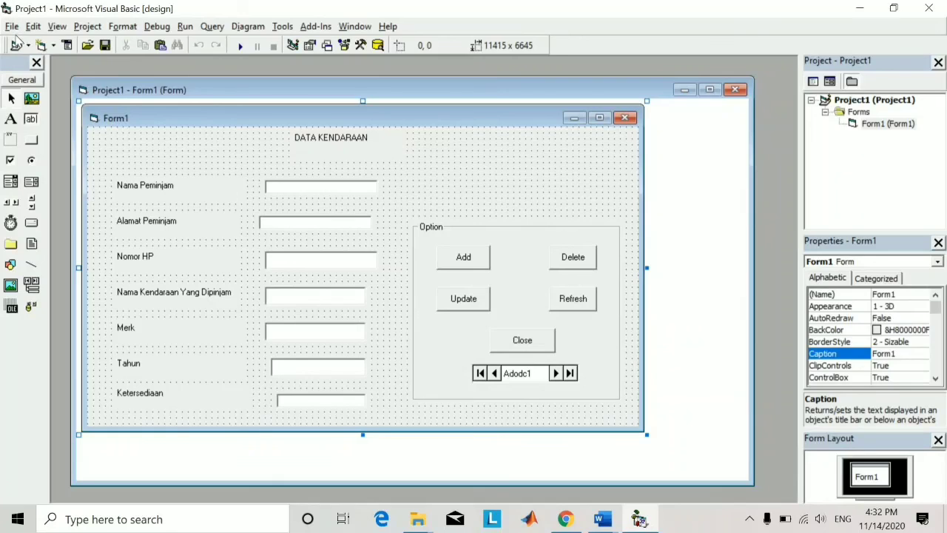
Set the alignment of the DATA KENDARAAN title label to 2 - Center
click(370, 143)
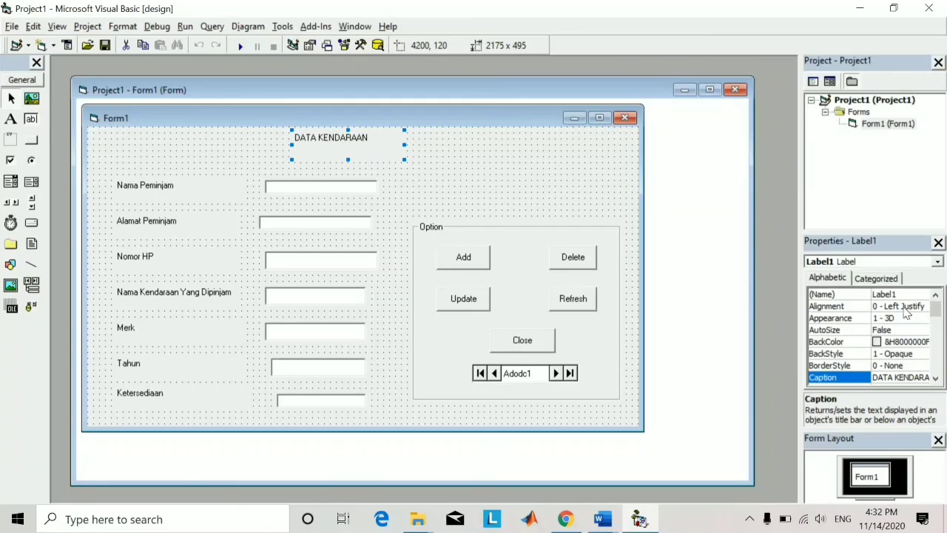
click(922, 310)
click(923, 307)
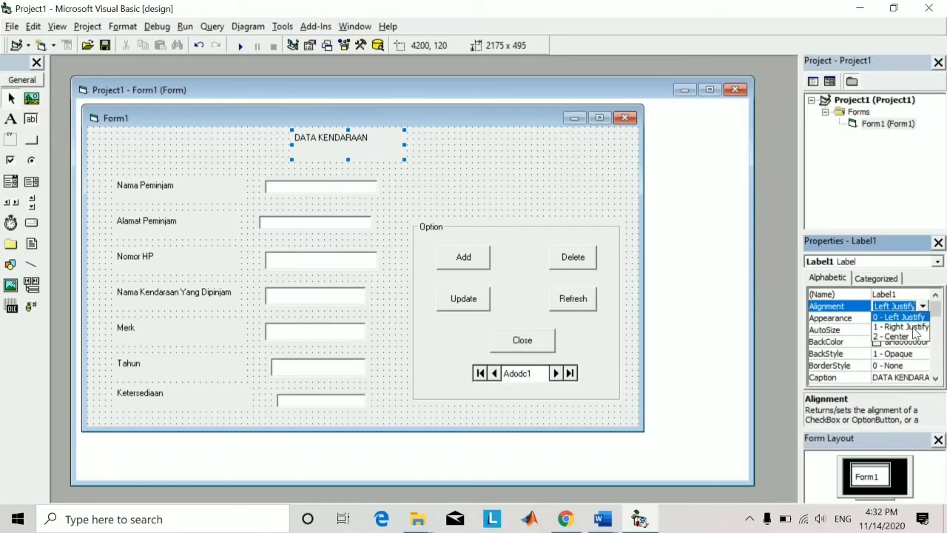
click(911, 340)
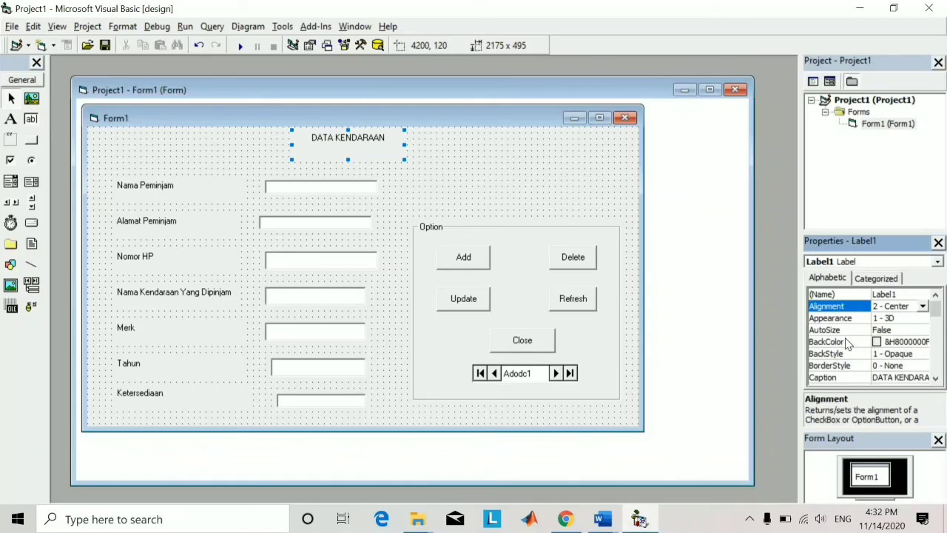
Set the font of the DATA KENDARAAN title label to MS Serif, Bold, size 14
scroll(847, 347, down, 3)
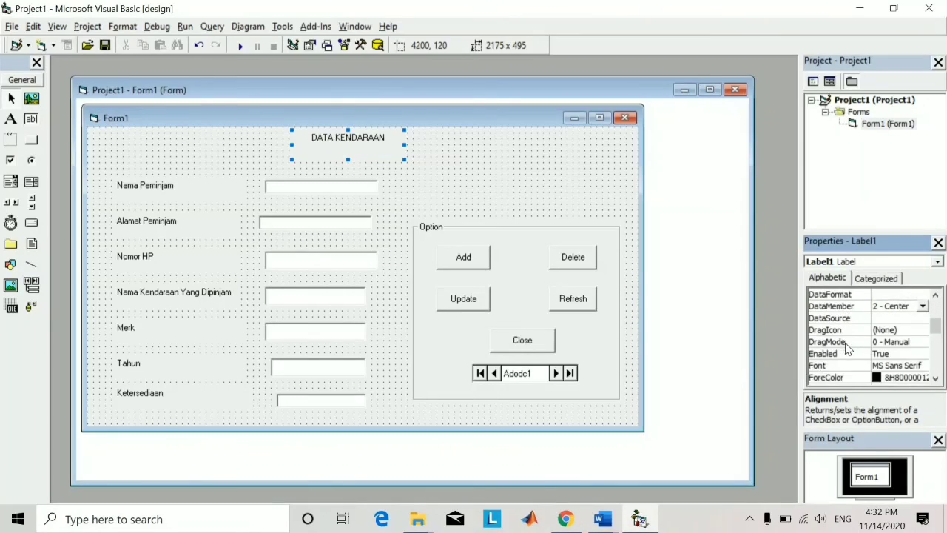
click(898, 366)
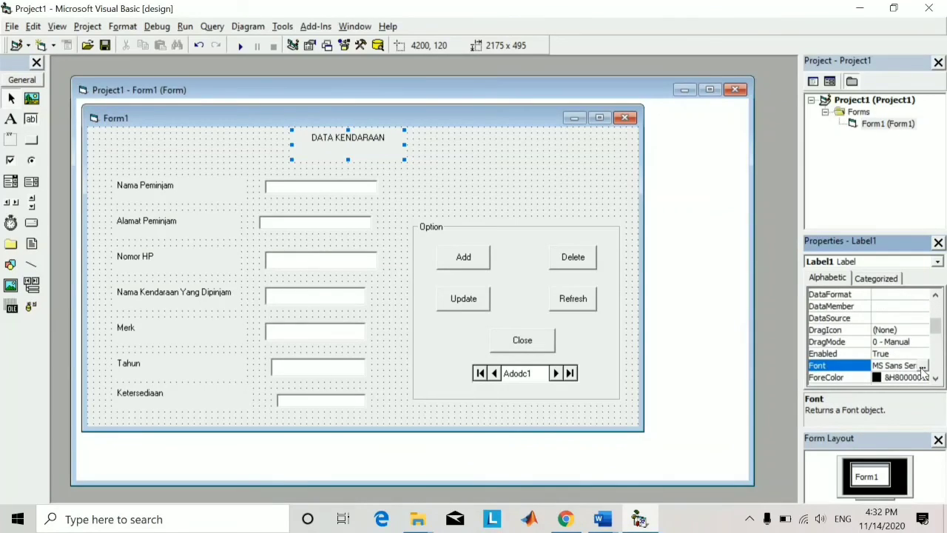
click(920, 366)
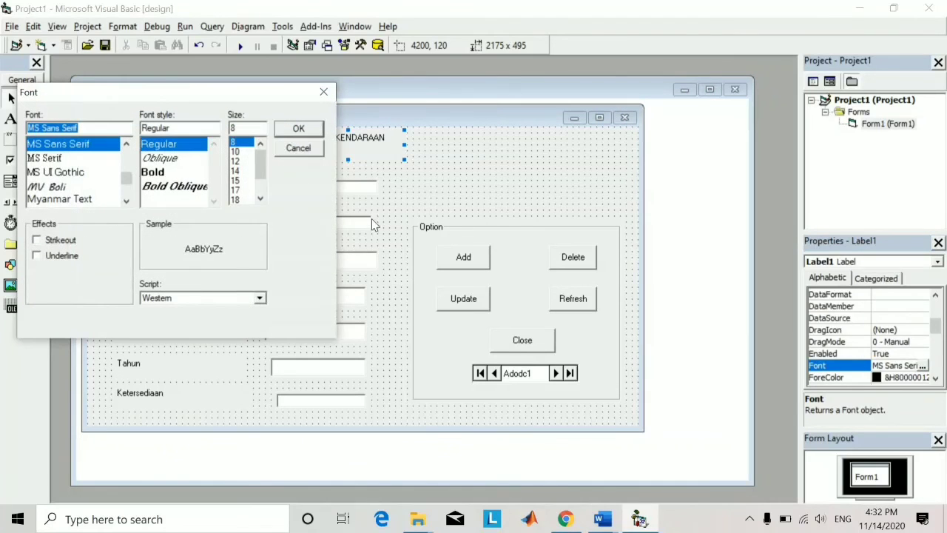
click(156, 173)
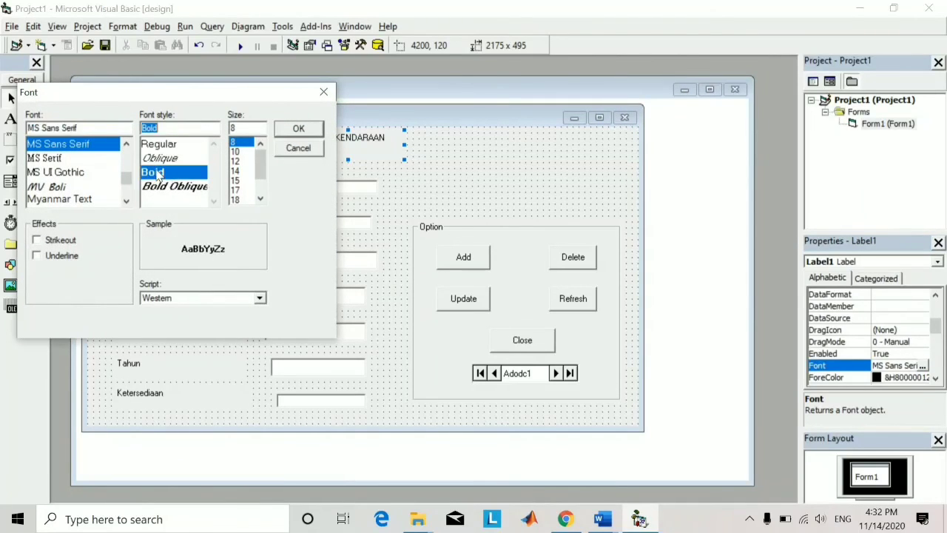
click(58, 159)
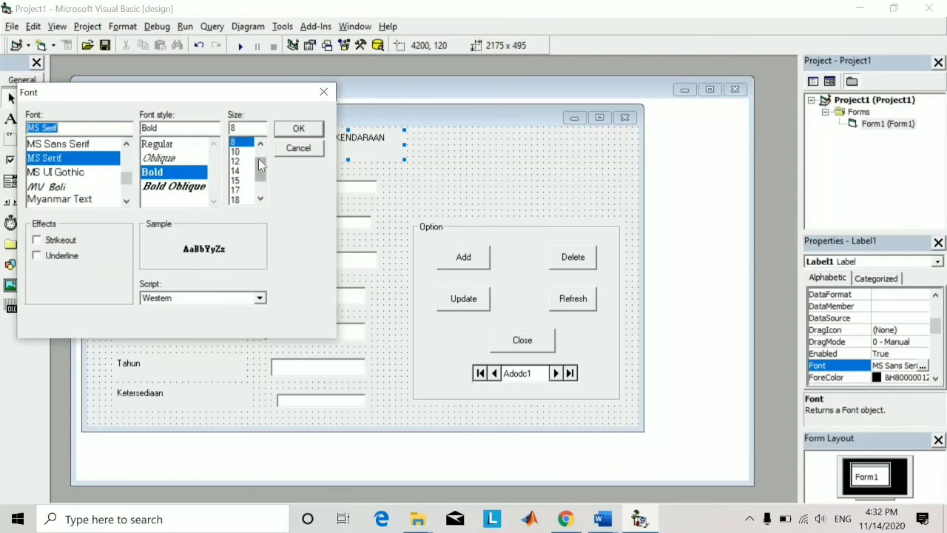
click(237, 171)
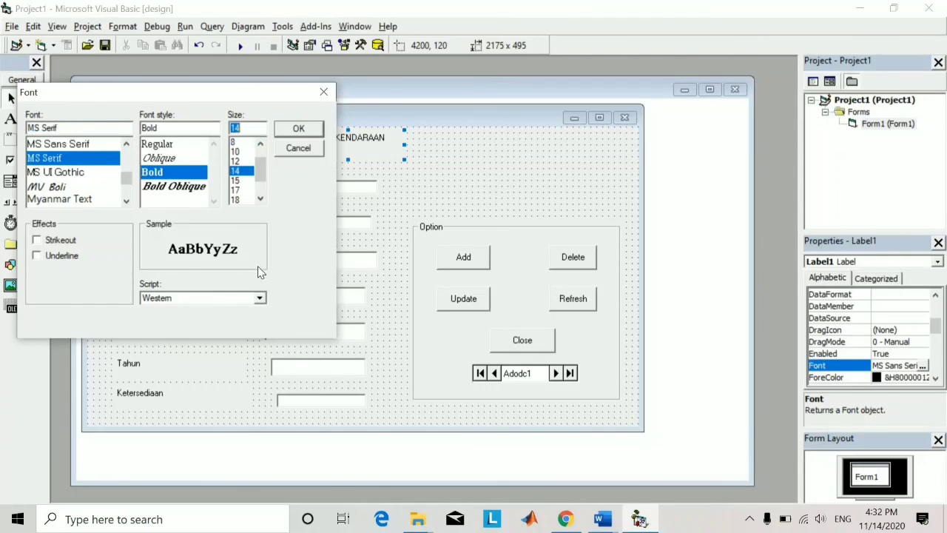
click(299, 129)
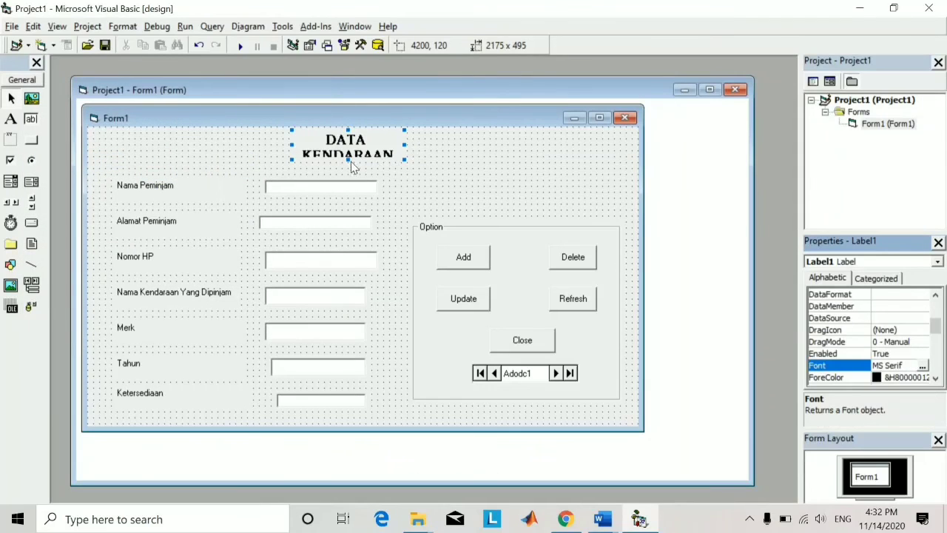
Resize the title label to about 3015 x 615 so its text fits on one line, and move it to about 3720, 120
drag(351, 161, 348, 177)
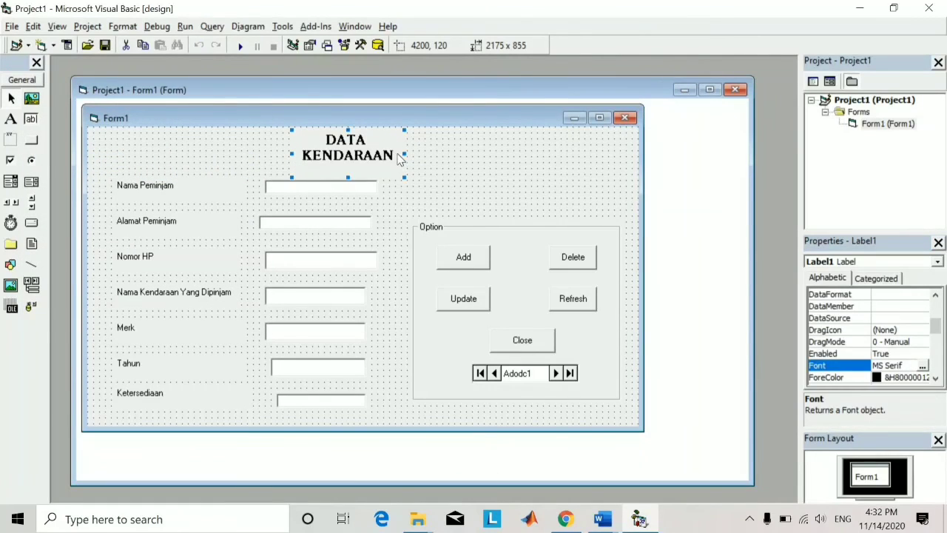
drag(405, 154, 447, 155)
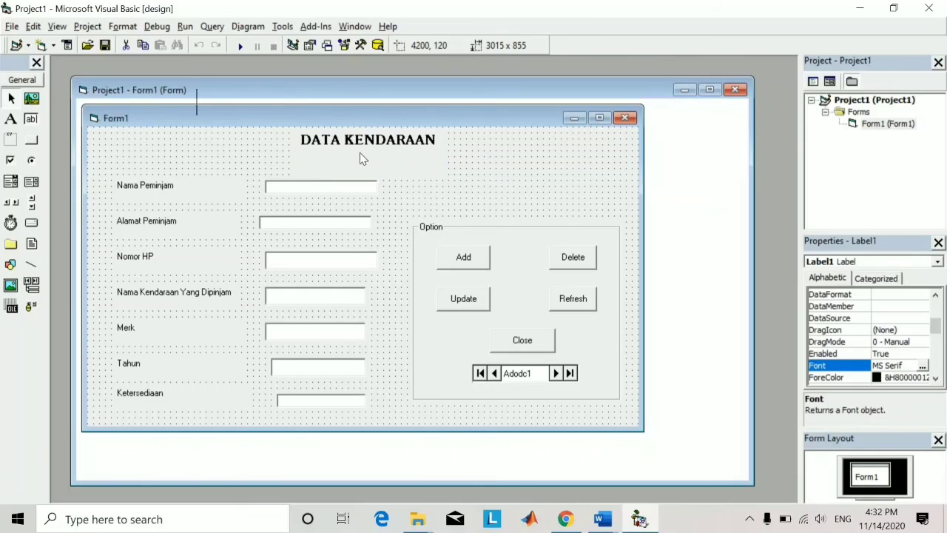
drag(360, 153, 361, 151)
drag(370, 151, 345, 165)
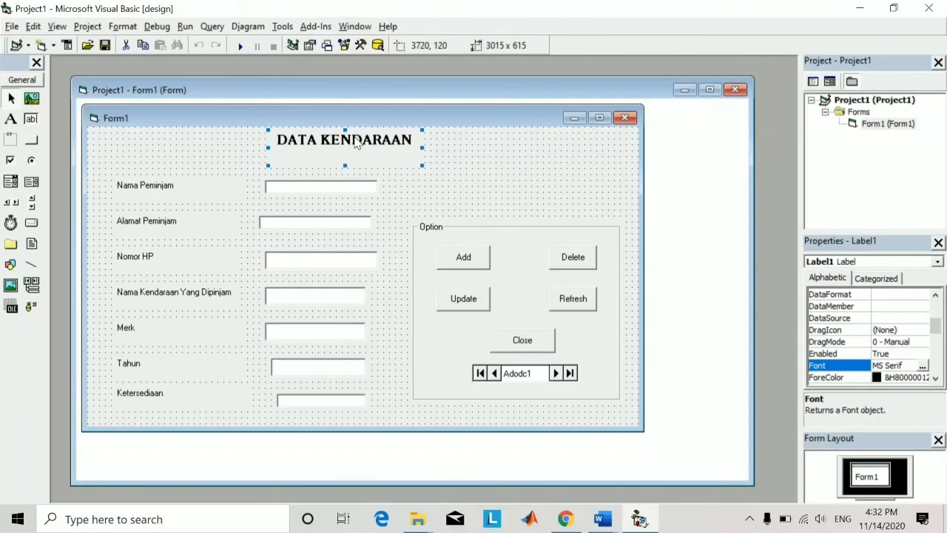
Start saving the project under a new location, and choose the data base folder in Documents for the form file
click(13, 27)
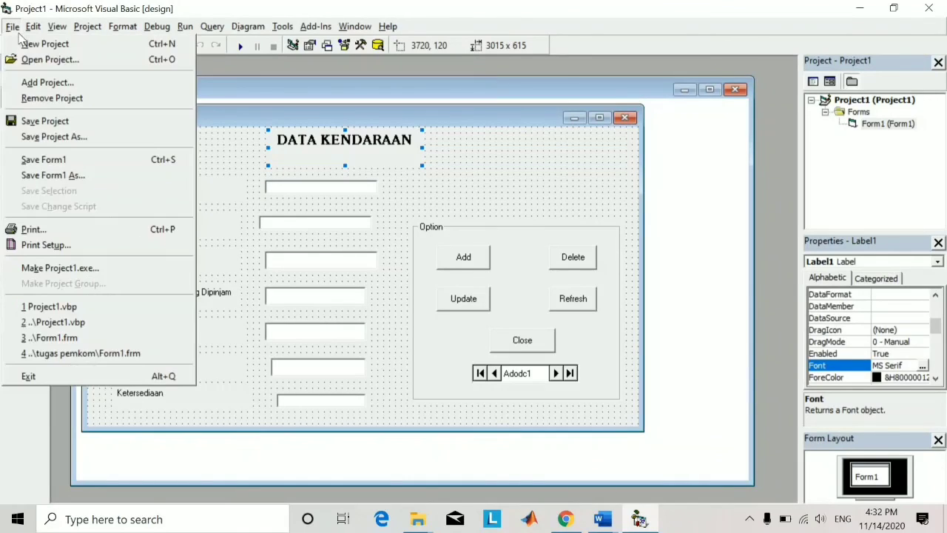
click(101, 137)
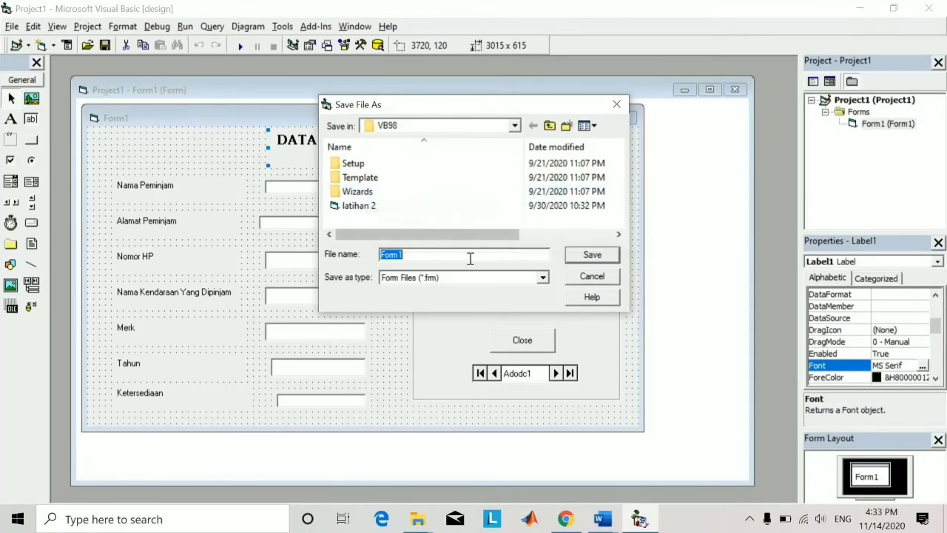
click(543, 278)
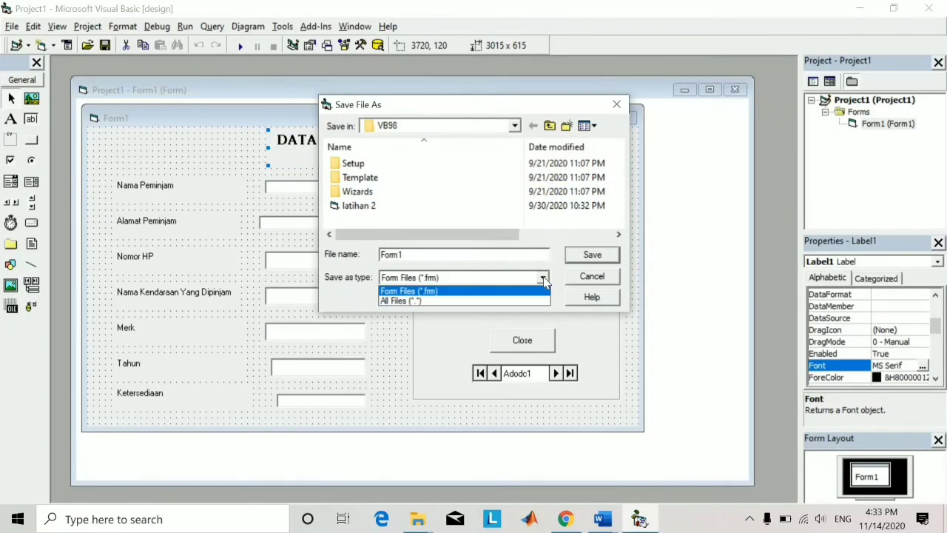
click(543, 279)
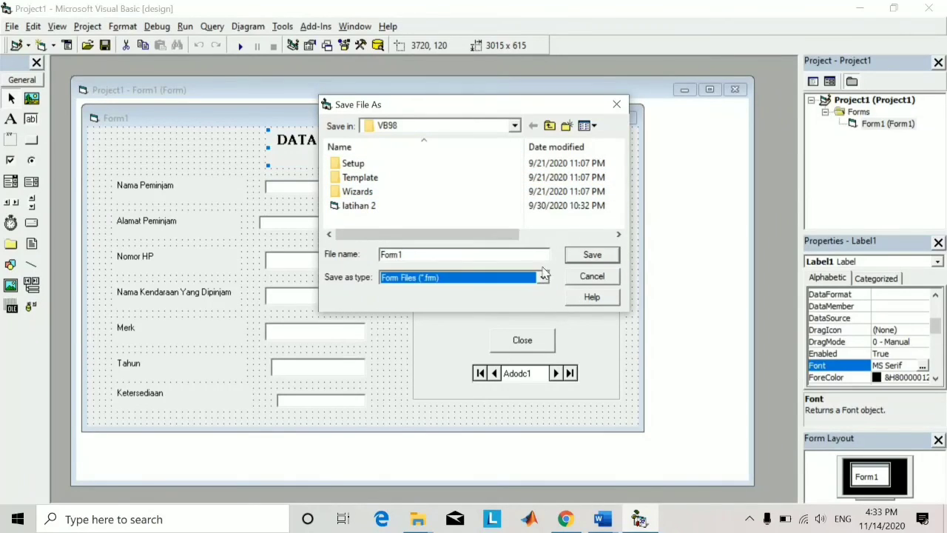
click(514, 126)
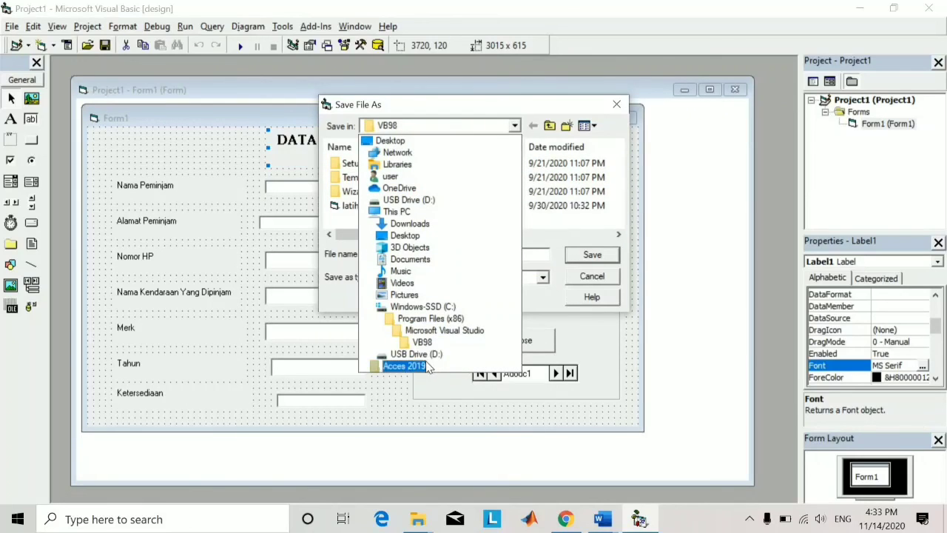
click(411, 259)
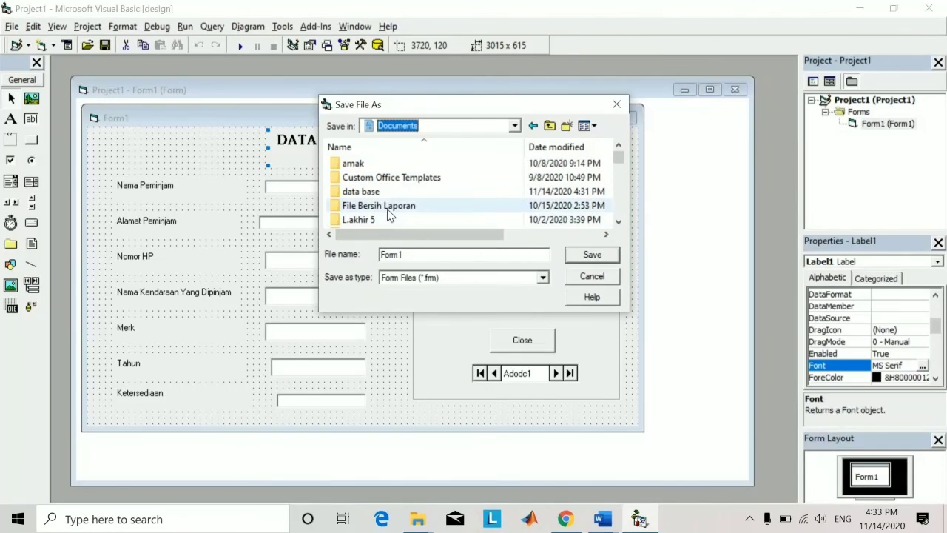
double_click(363, 191)
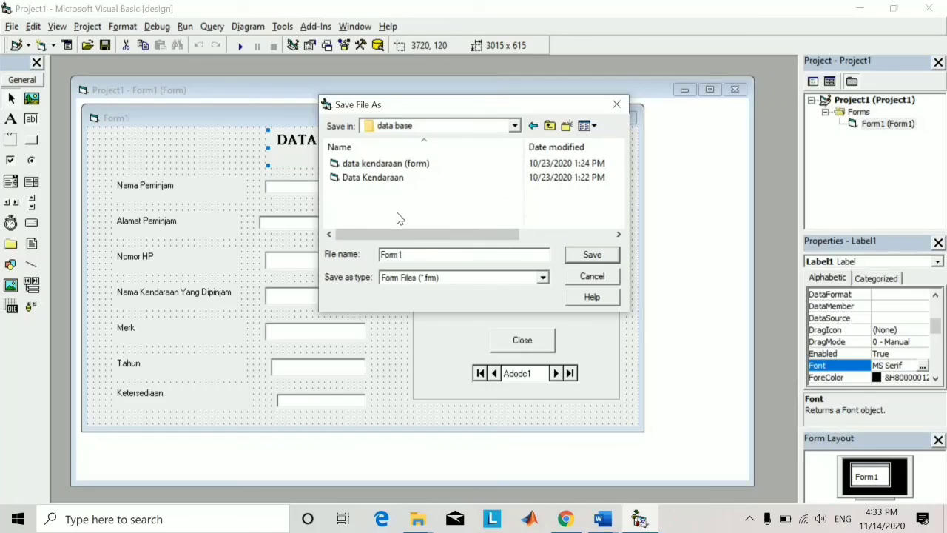
Save the form as data base 2 and the project as Project1 in the data base folder, replacing the existing project file
drag(410, 254, 381, 253)
key(BackSpace)
text(da)
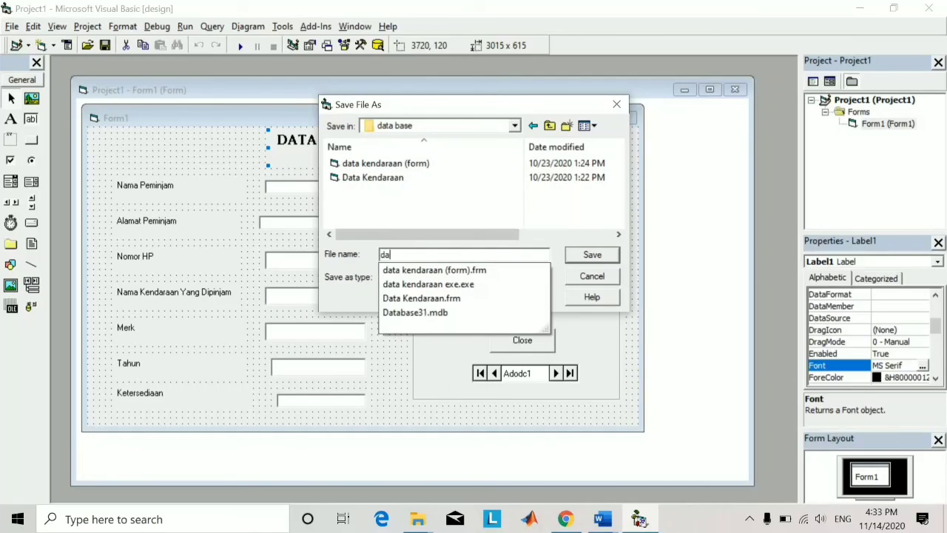
text(ta base 2)
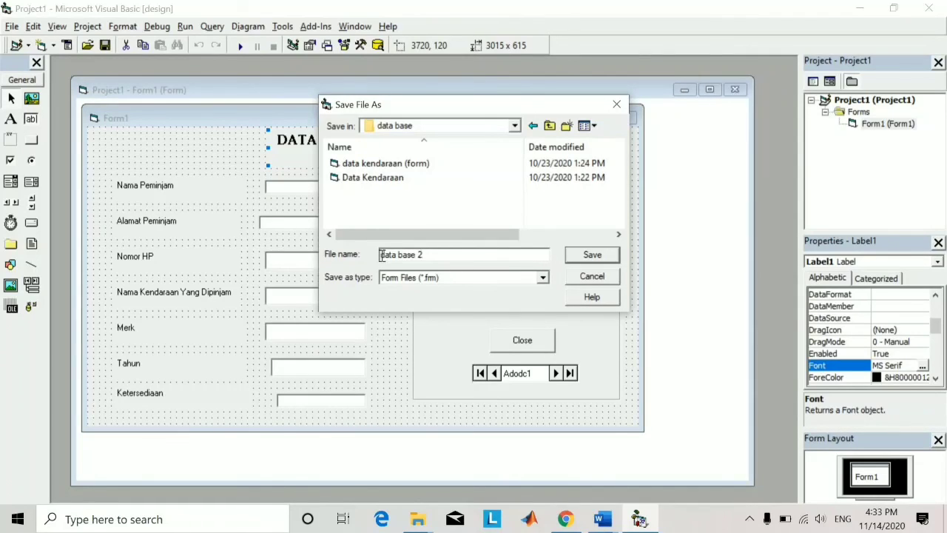
click(589, 258)
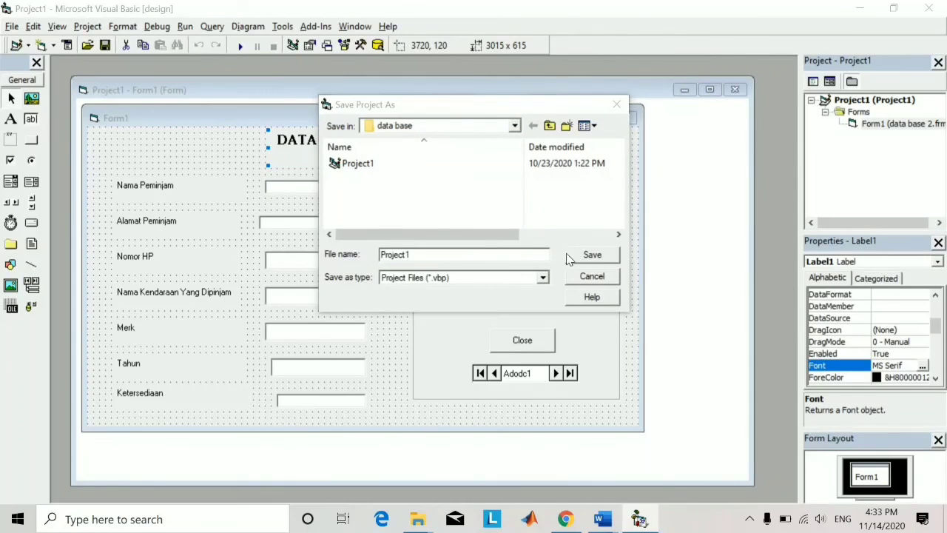
click(567, 258)
click(531, 264)
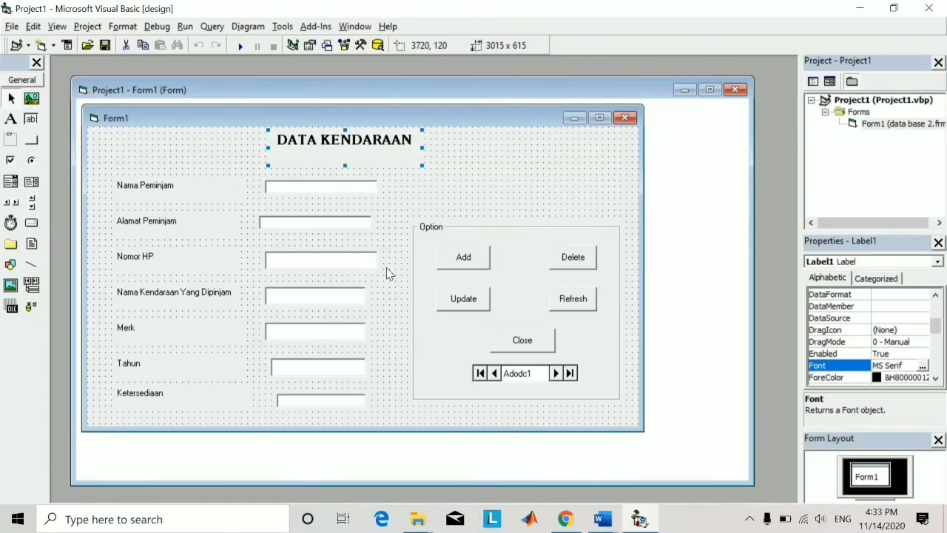
Save the form under the new name data base 3 in the data base folder, declining to overwrite data base 2
click(11, 27)
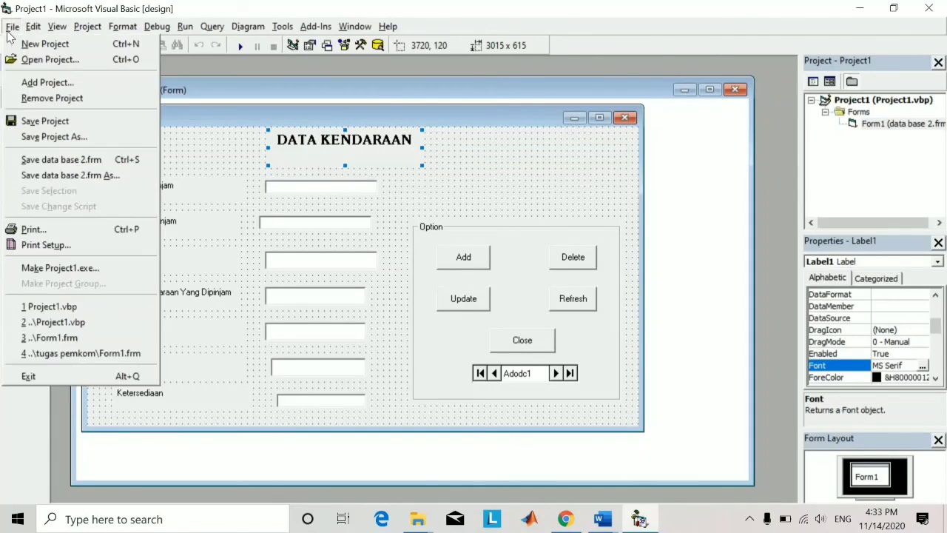
click(54, 178)
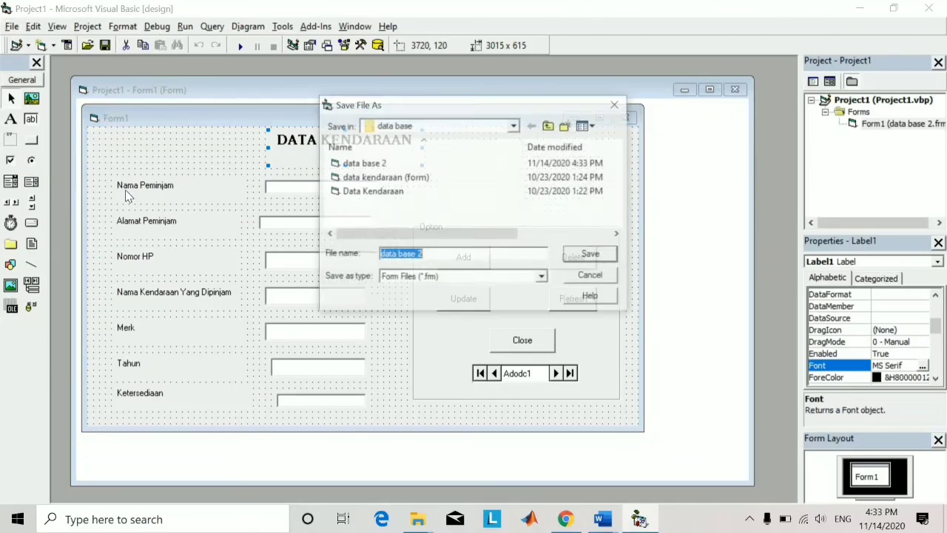
click(428, 257)
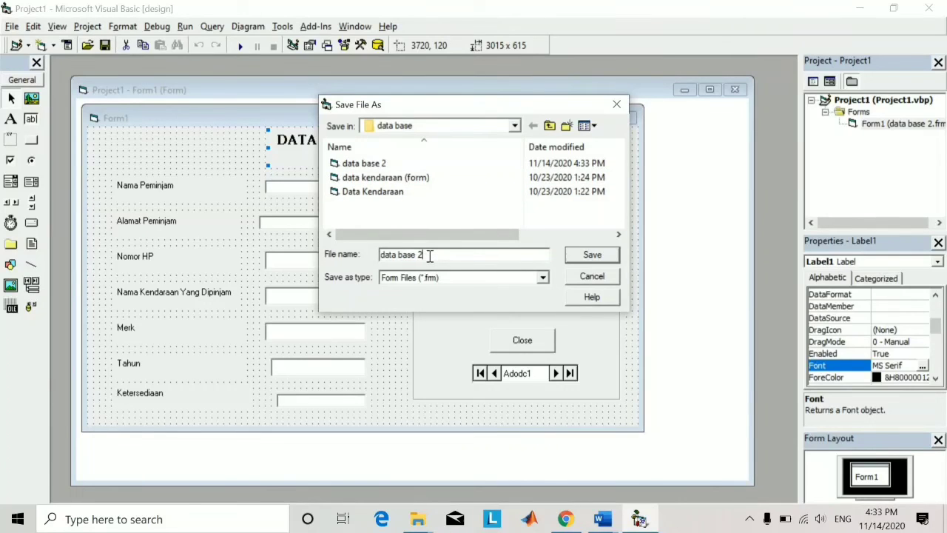
click(579, 256)
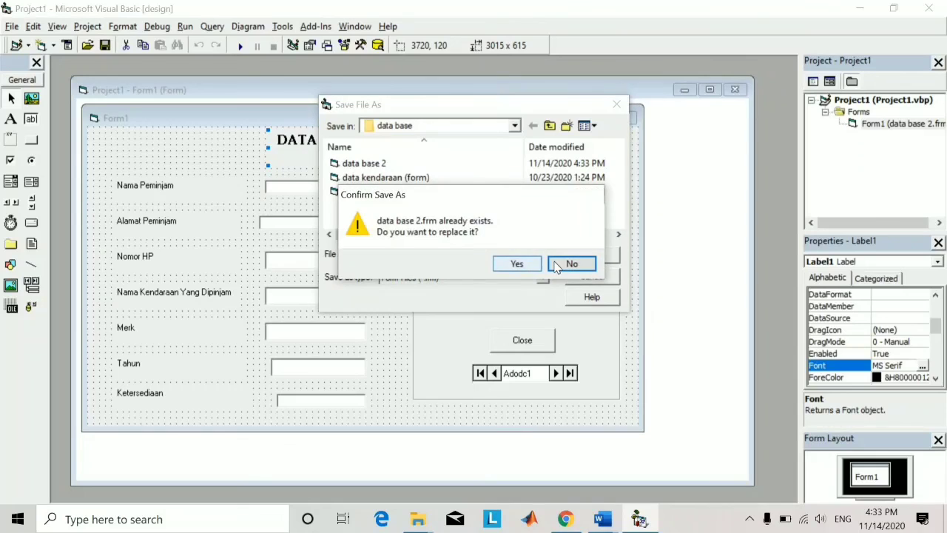
click(561, 265)
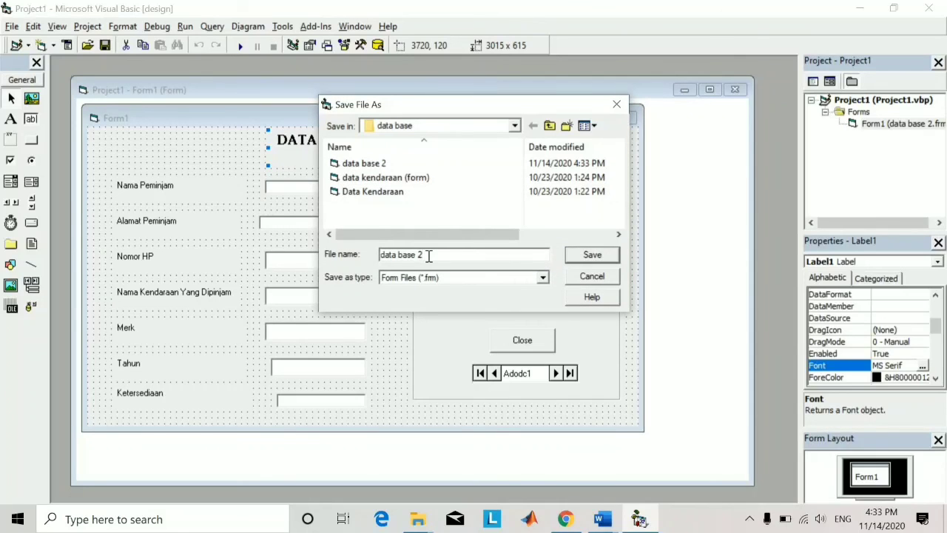
key(BackSpace)
text(3)
click(586, 257)
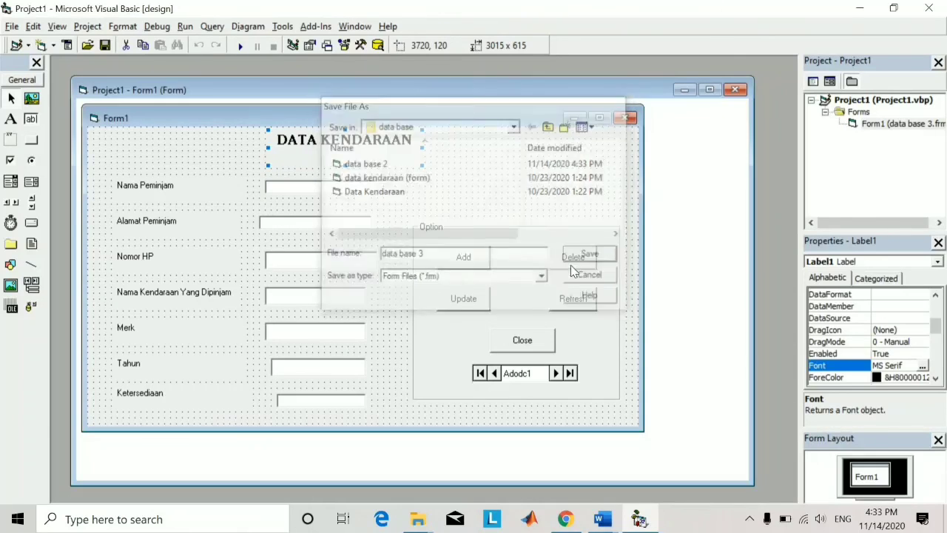
Compile the project into an executable named aplikasi in the data base folder
click(6, 11)
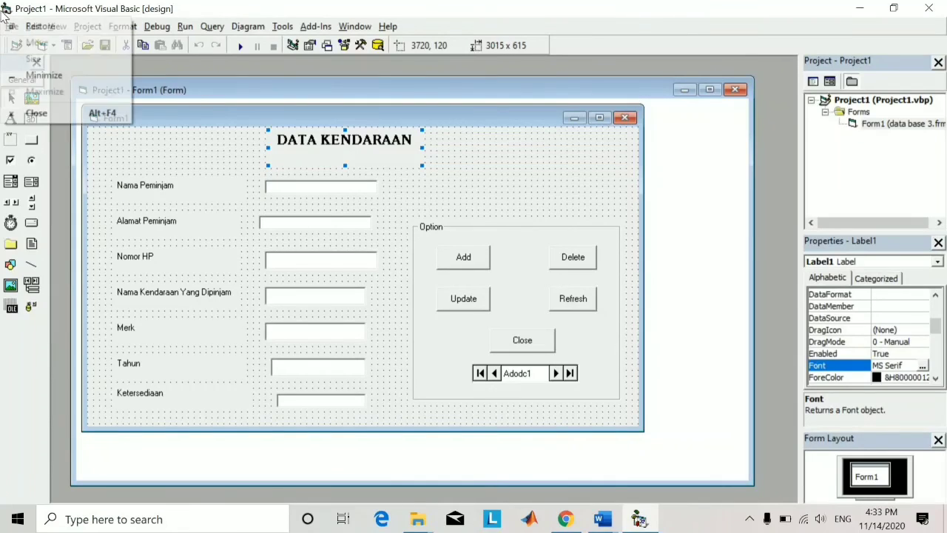
click(50, 165)
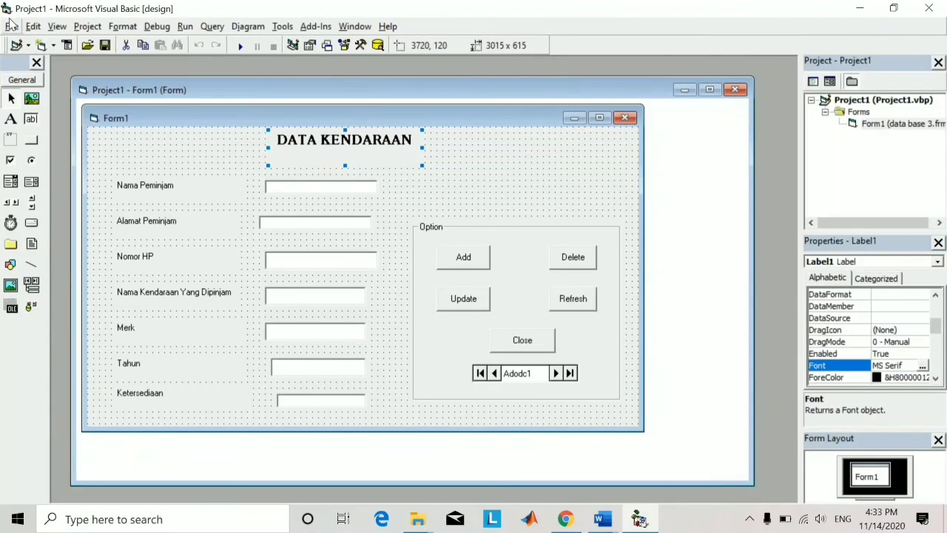
click(11, 27)
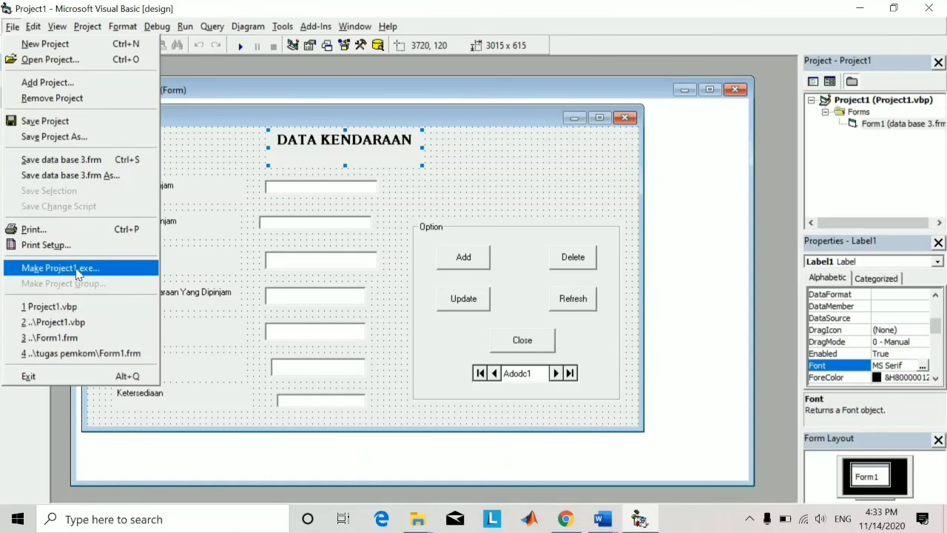
click(77, 271)
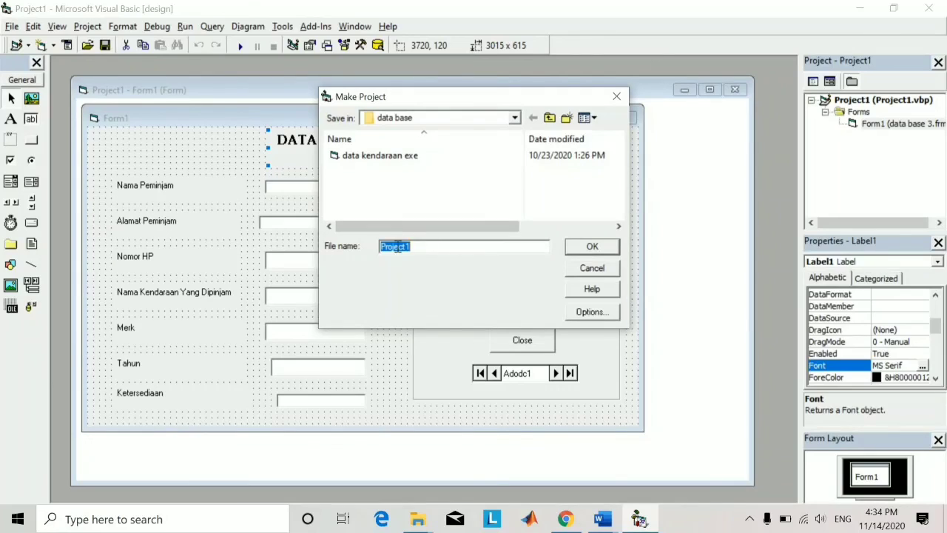
text(aplikasi)
click(592, 248)
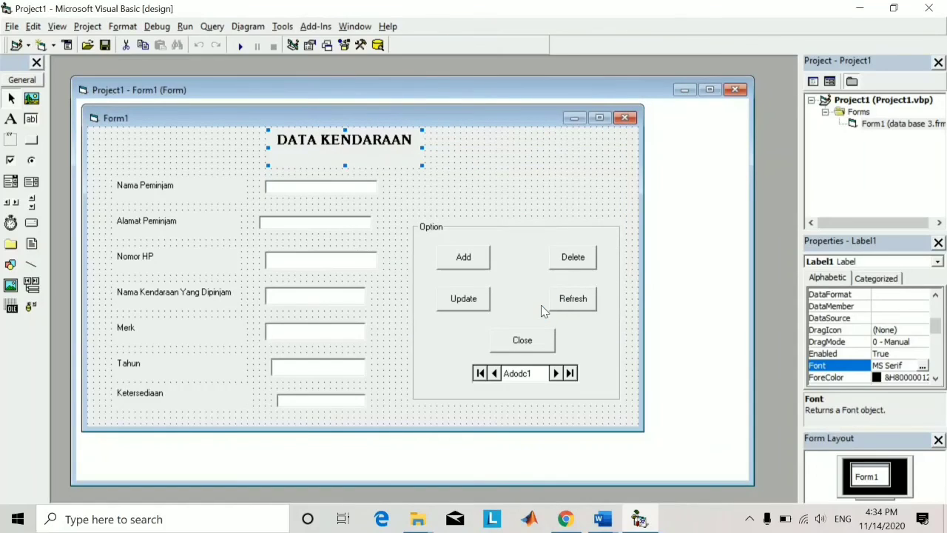